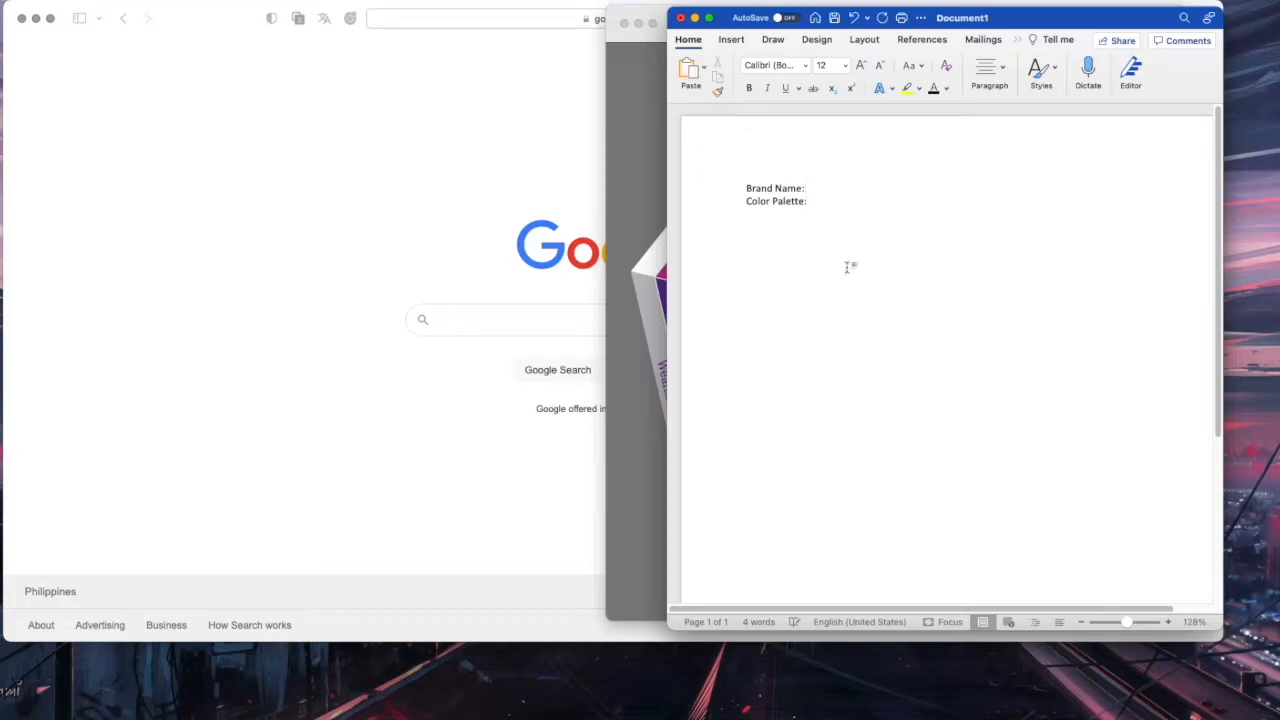
# Add a 'Mission:' line below Brand Name: in the Word brand notes, then switch to the Google page
pyautogui.press('Return')
pyautogui.write('Mission:')
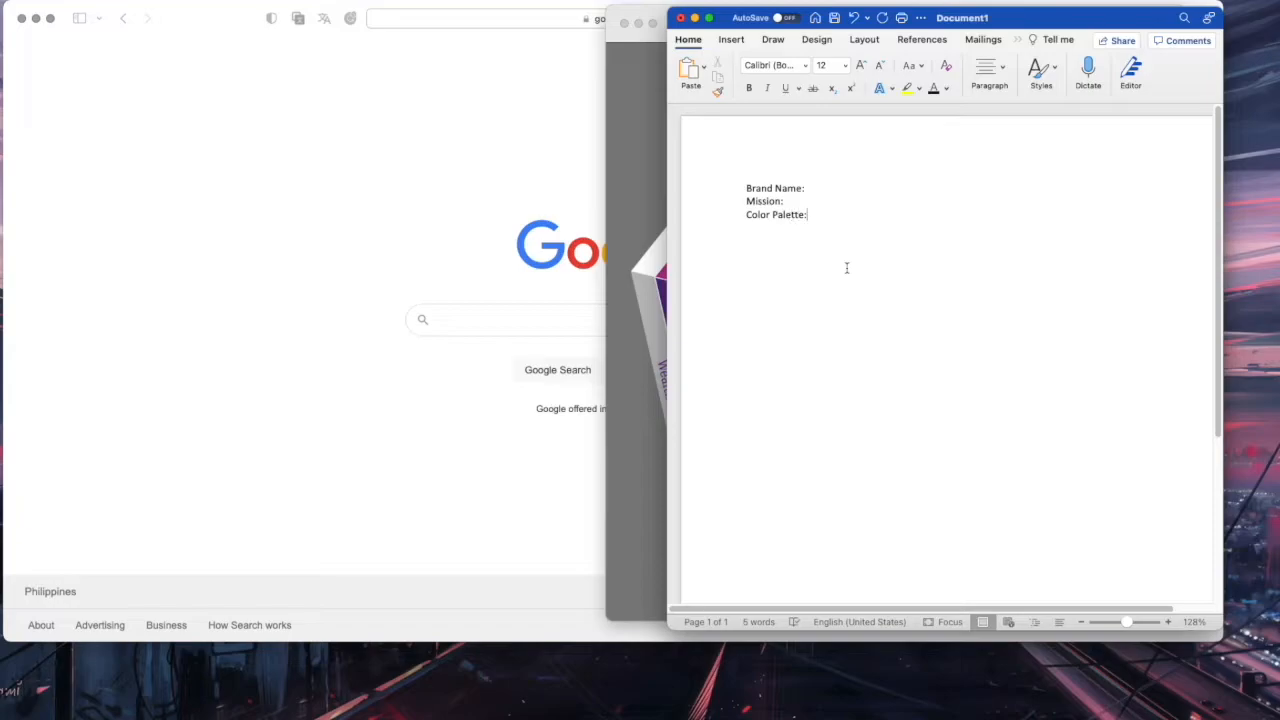
pyautogui.write('aop')
pyautogui.click(516, 280)
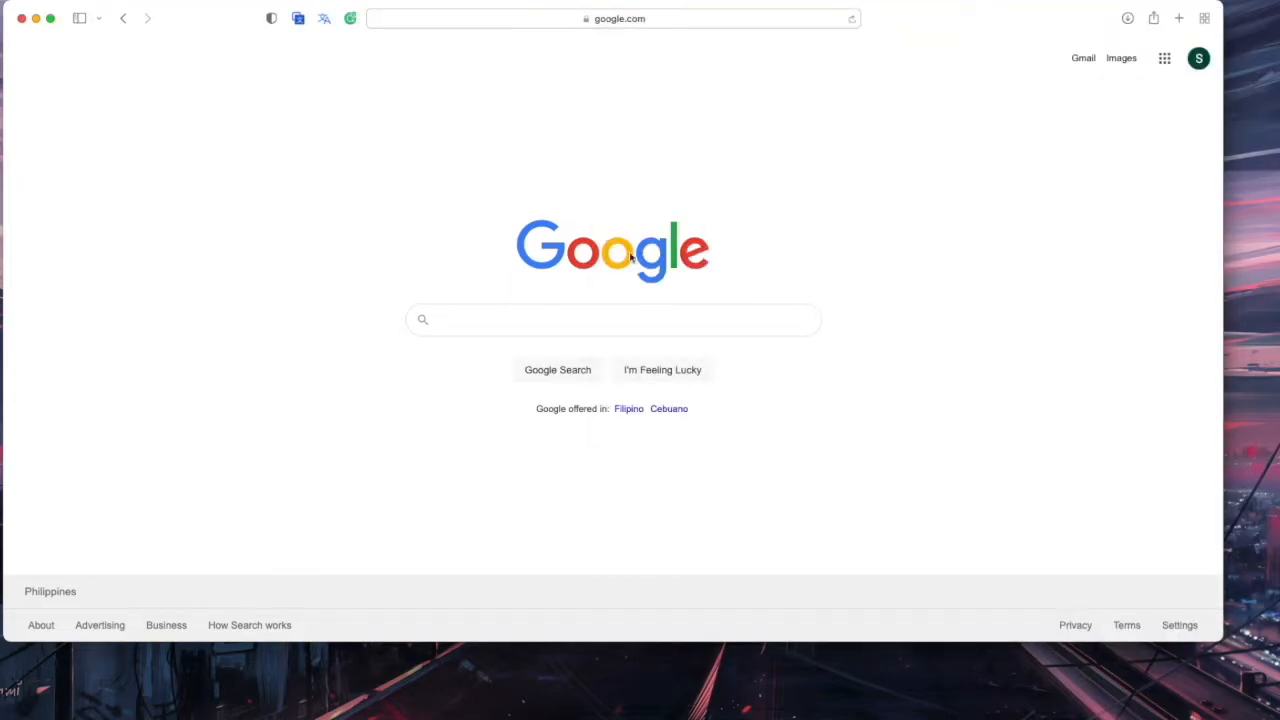
pyautogui.moveTo(349, 700)
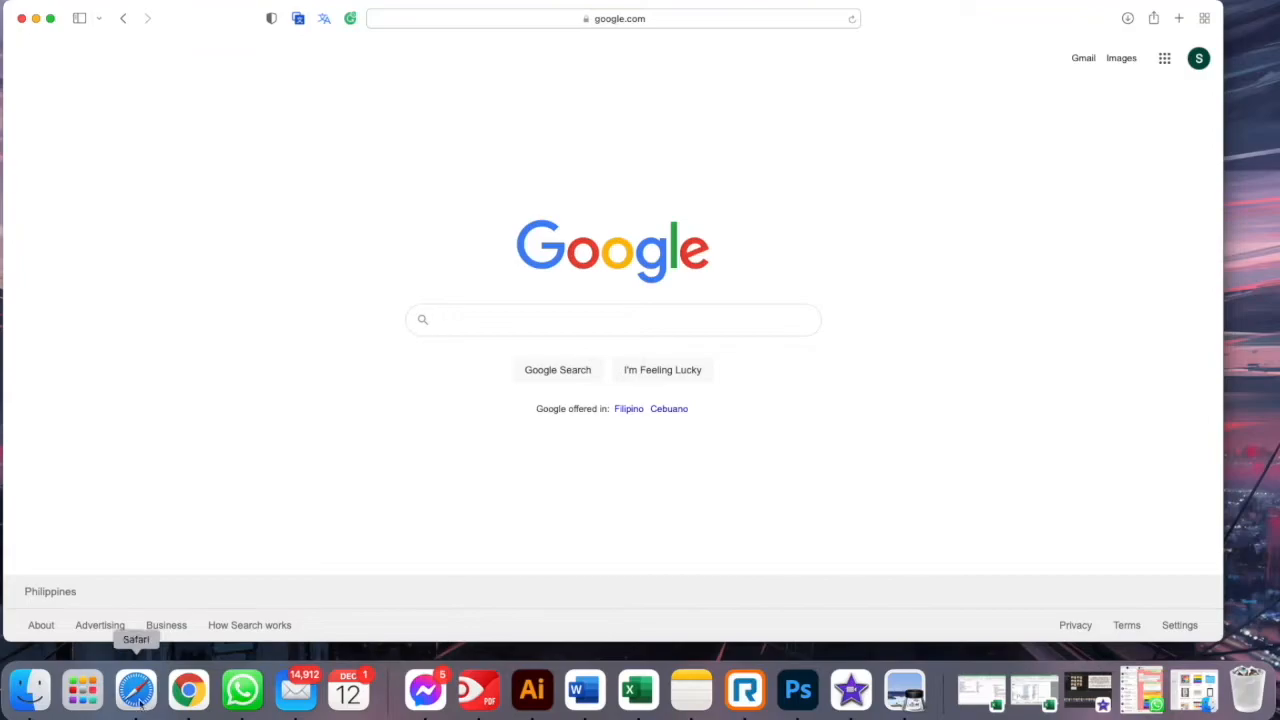
pyautogui.click(904, 690)
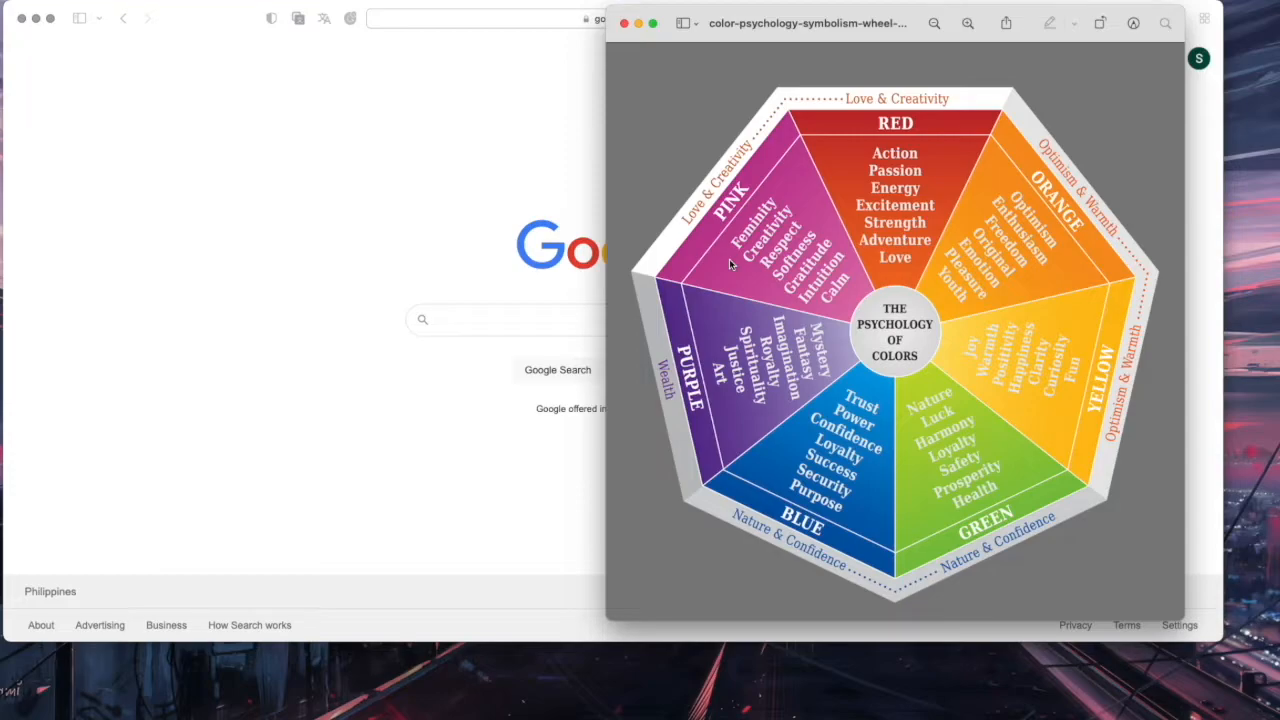
pyautogui.click(350, 205)
# Load the Canva website and bring up its log-in options
pyautogui.click(663, 20)
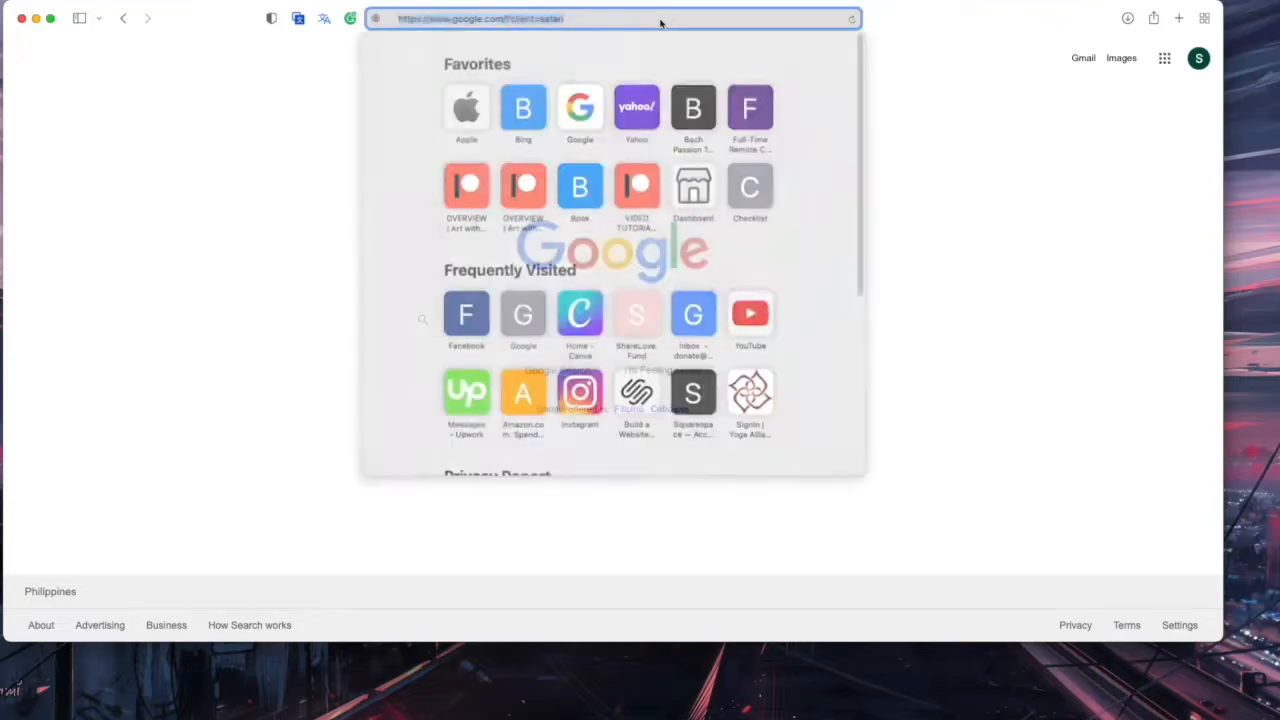
pyautogui.write('canva.com')
pyautogui.press('Return')
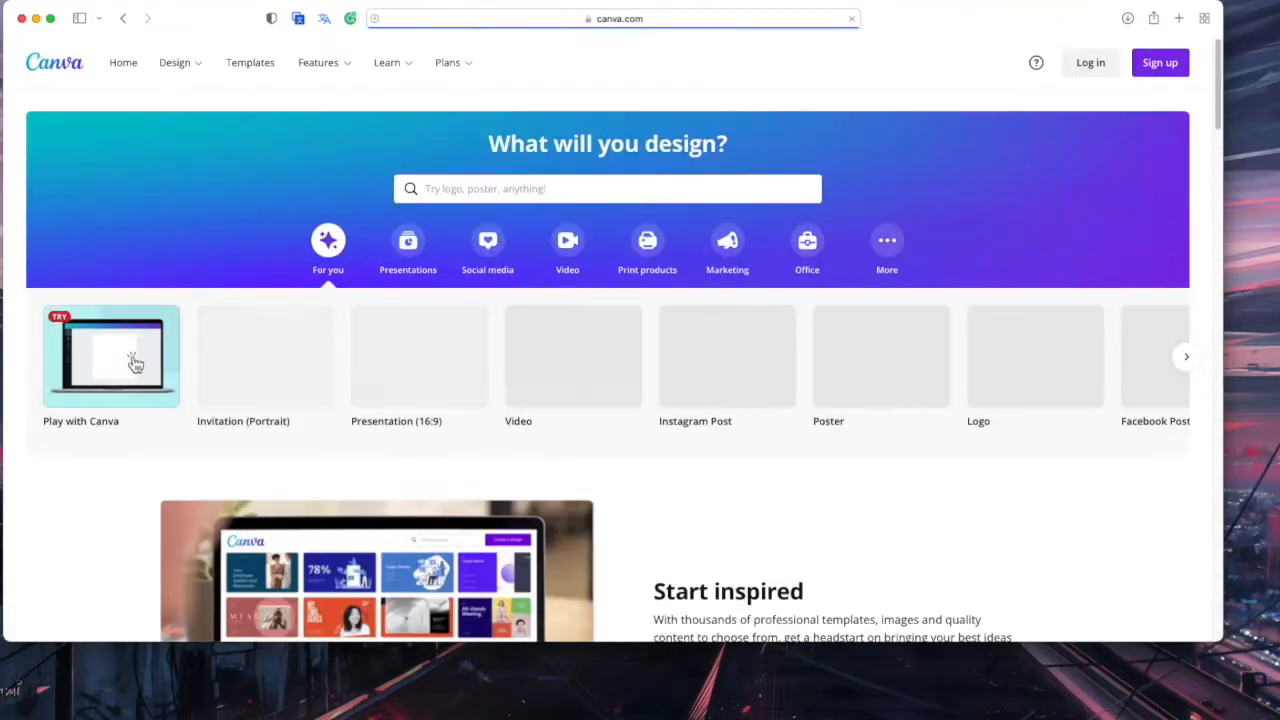
pyautogui.scroll(-5, 700, 330)
pyautogui.scroll(5, 714, 343)
pyautogui.click(1098, 64)
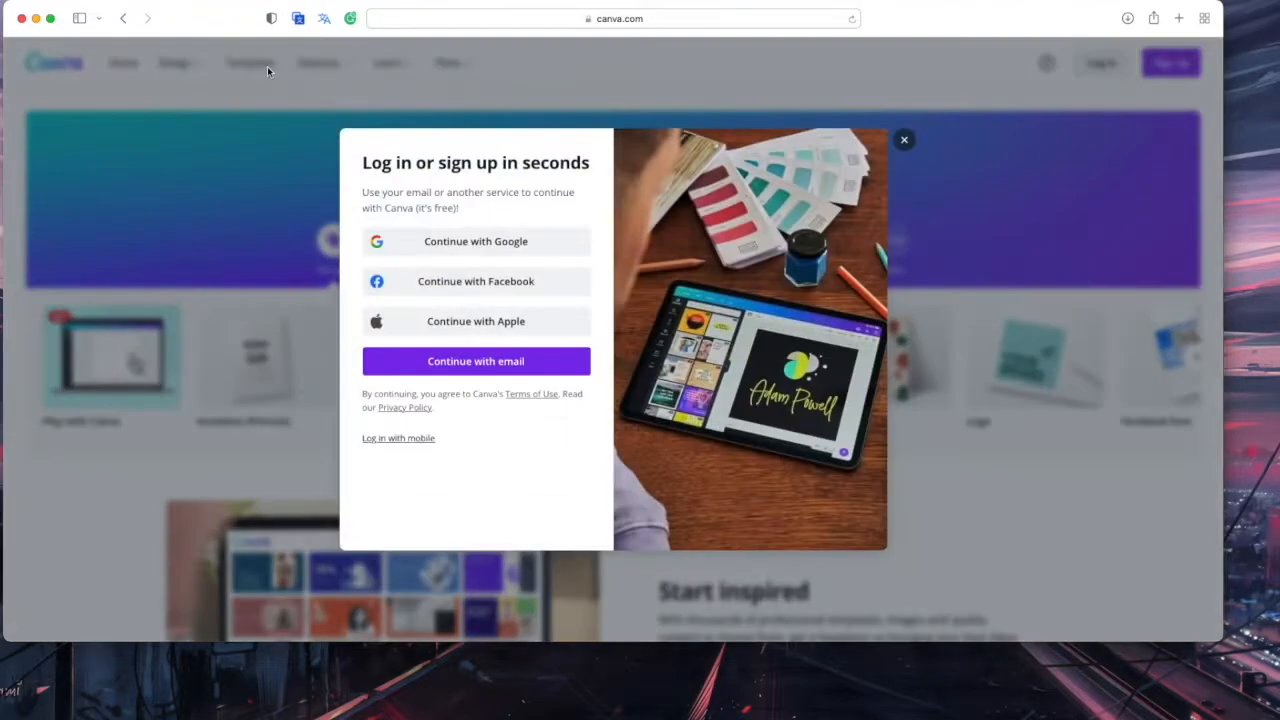
# Start e-mail sign-up by submitting an e-mail address
pyautogui.click(485, 361)
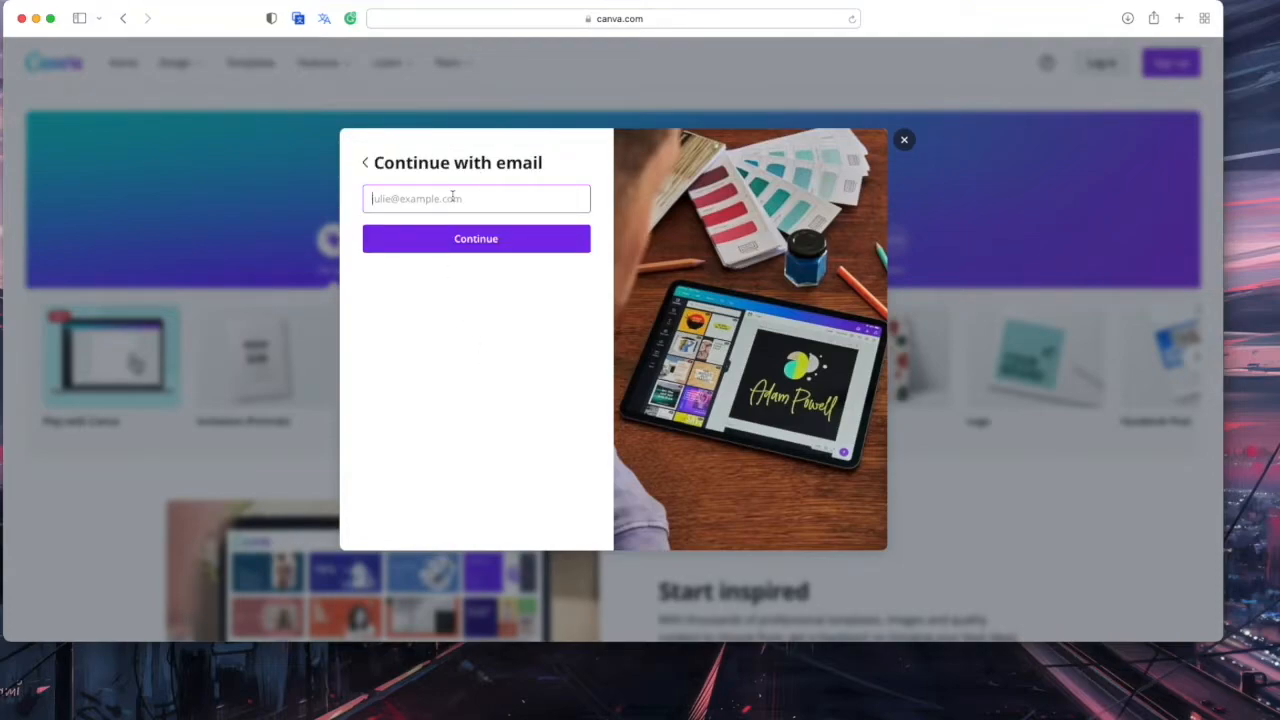
pyautogui.press('Return')
pyautogui.click(495, 245)
pyautogui.click(406, 281)
# Fill in the account name and a custom password, then submit the account details
pyautogui.click(405, 216)
pyautogui.write('Exampl')
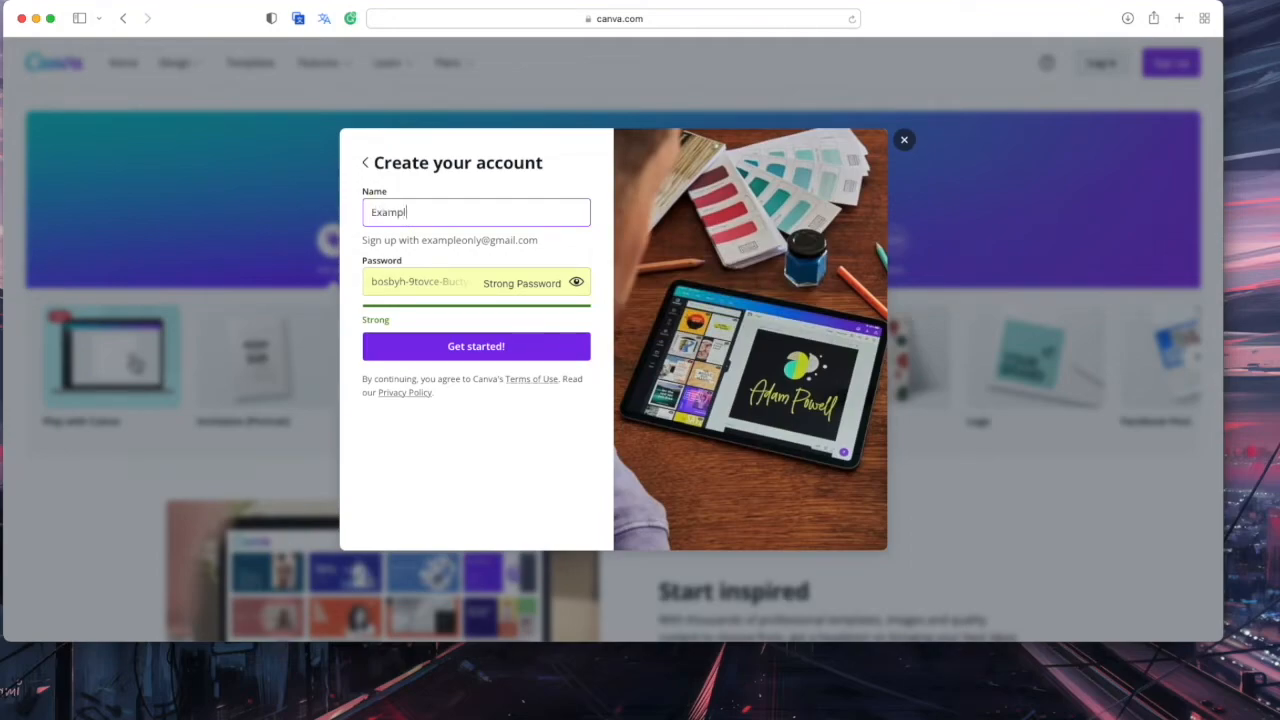
pyautogui.write('e Only')
pyautogui.press('Tab')
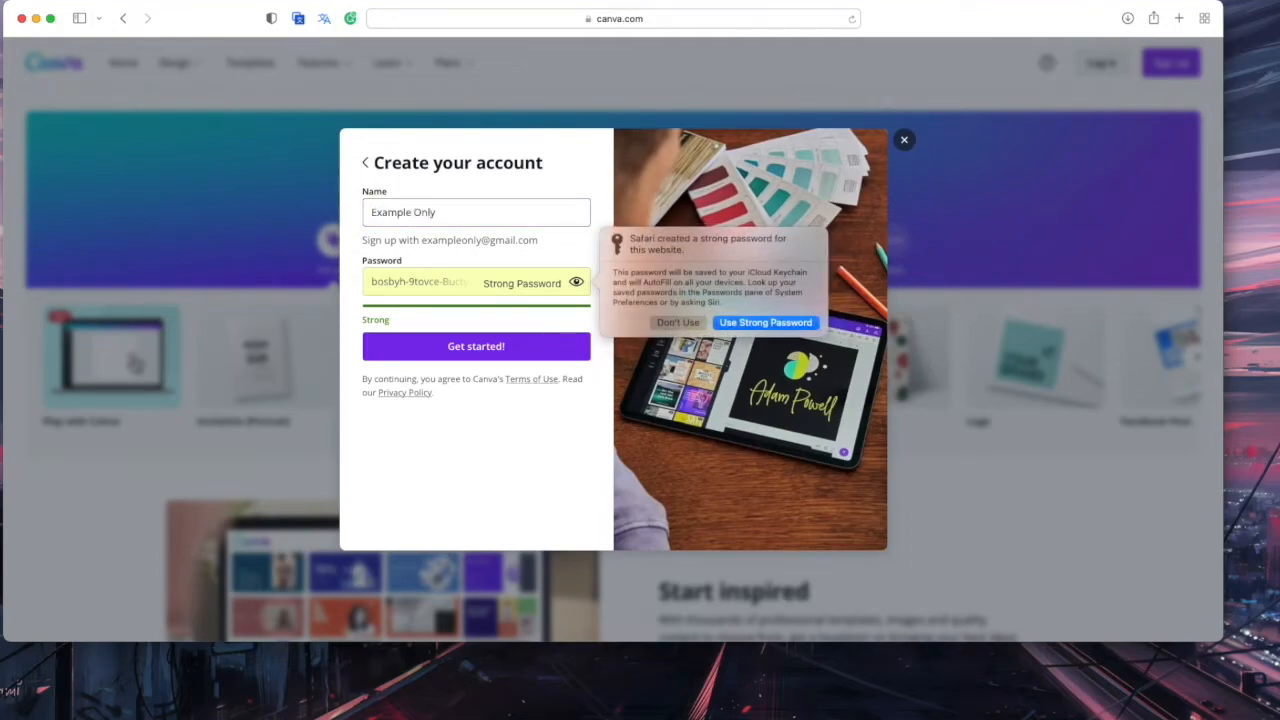
pyautogui.click(655, 322)
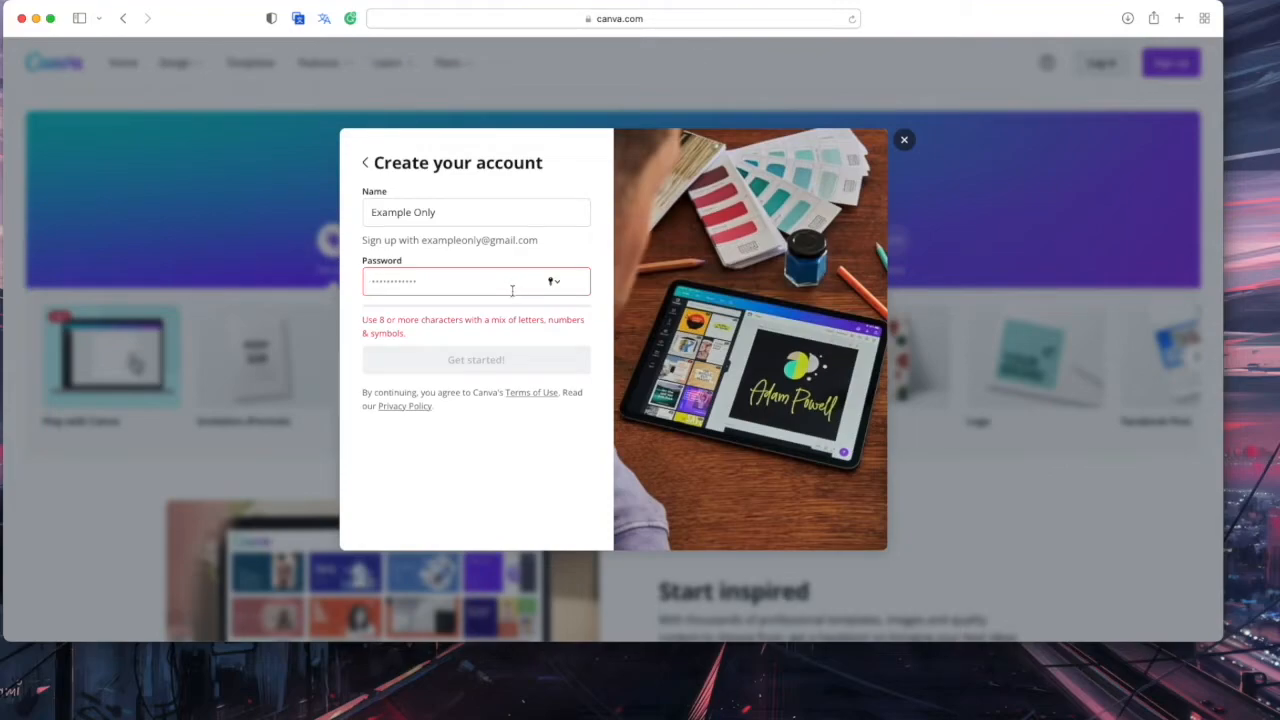
pyautogui.write('Example Only')
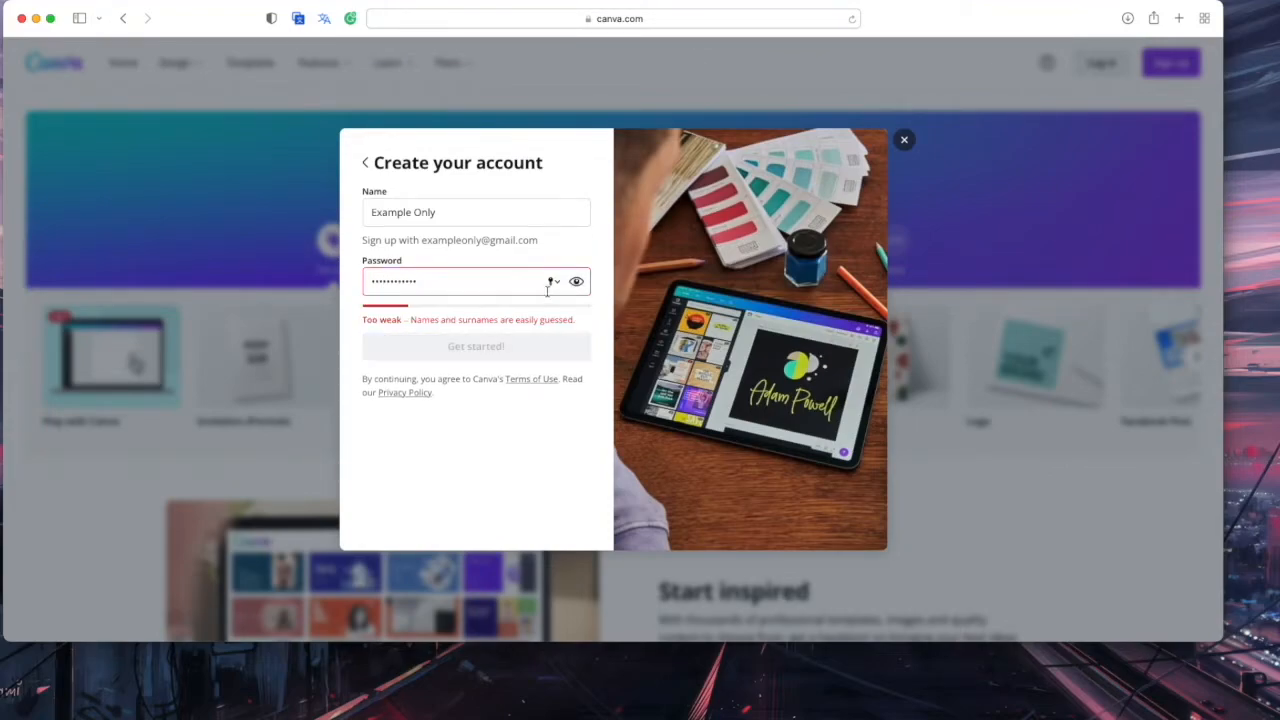
pyautogui.click(578, 283)
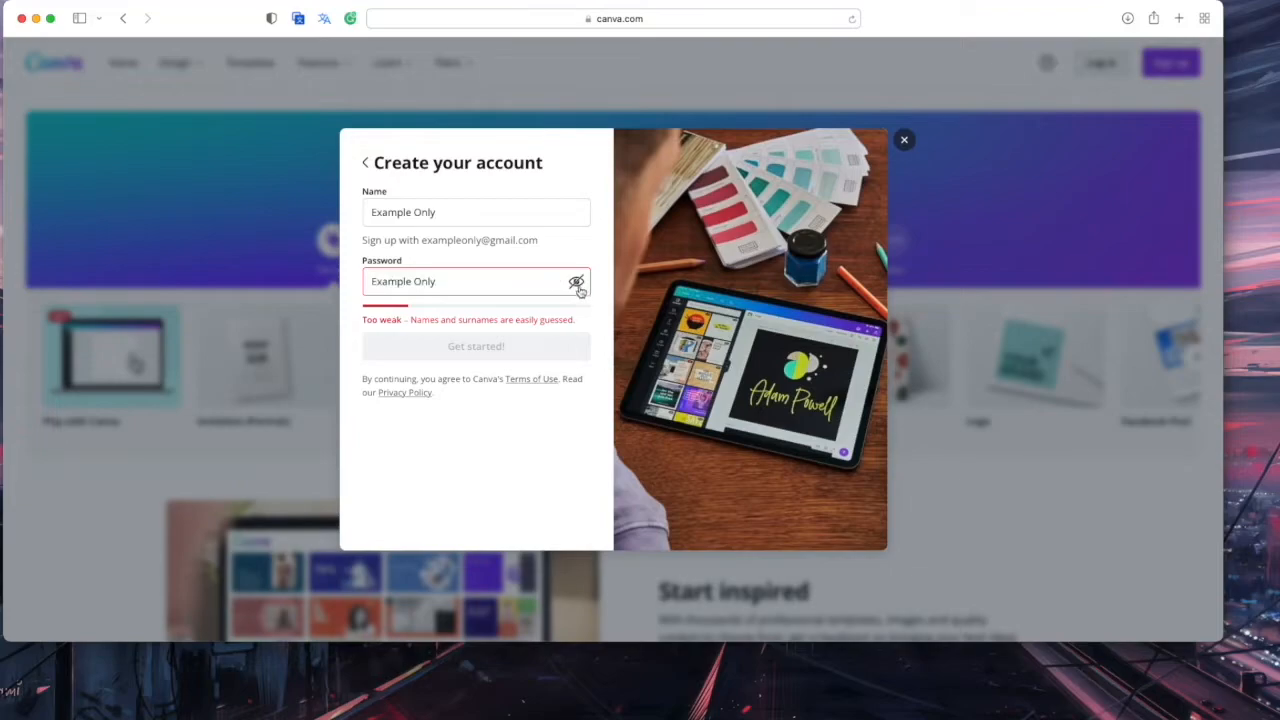
pyautogui.click(414, 282)
pyautogui.press('BackSpace')
pyautogui.click(475, 282)
pyautogui.write('123')
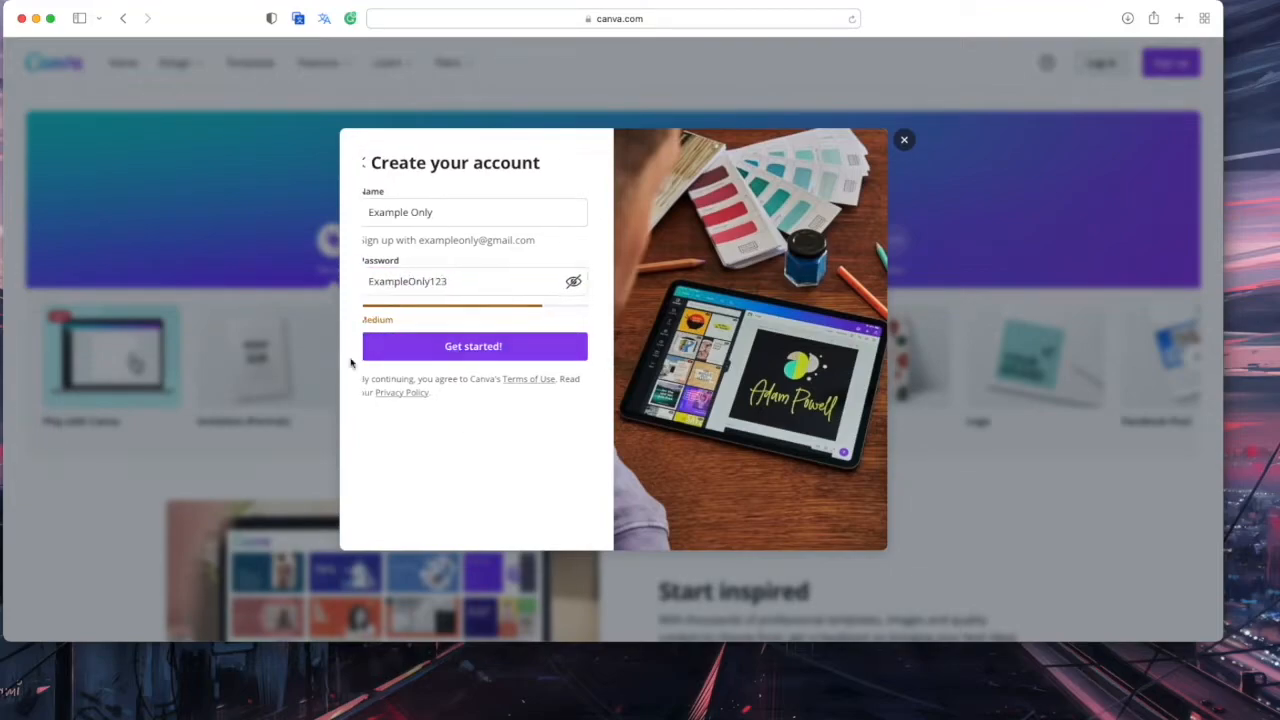
pyautogui.press('Return')
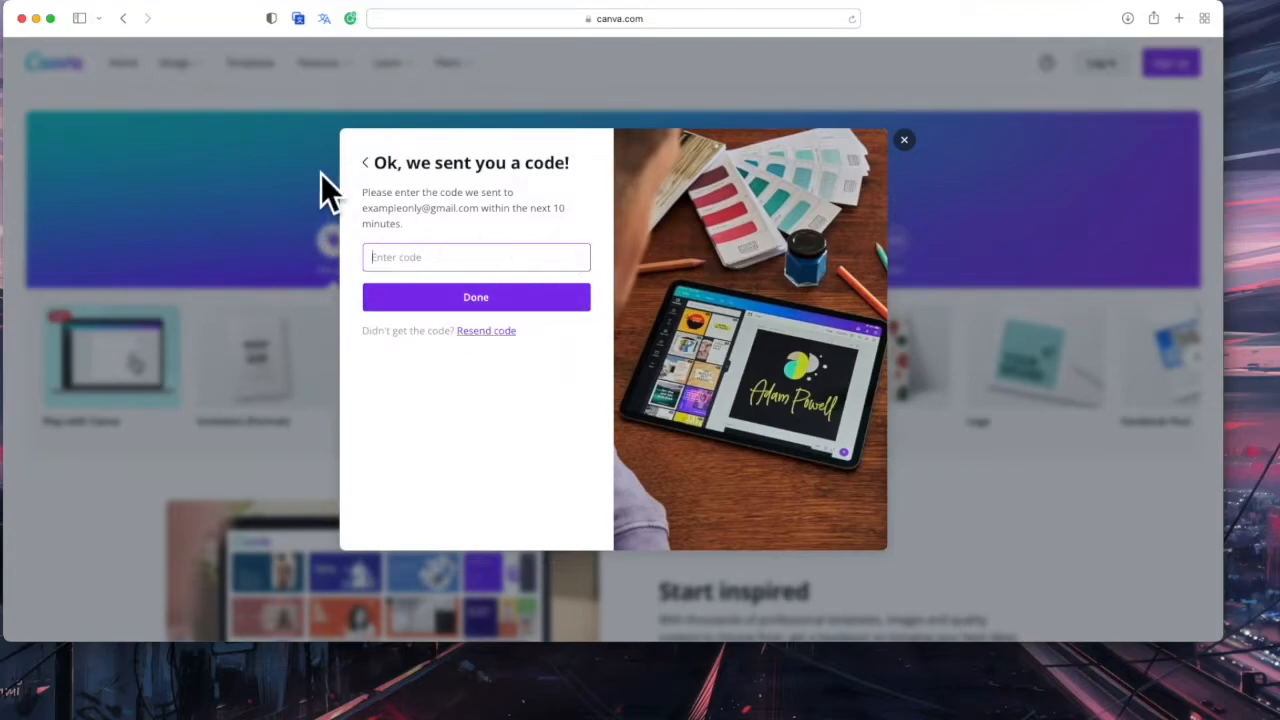
# Abandon the verification step and sign in with Google instead, declining to save the password
pyautogui.click(904, 140)
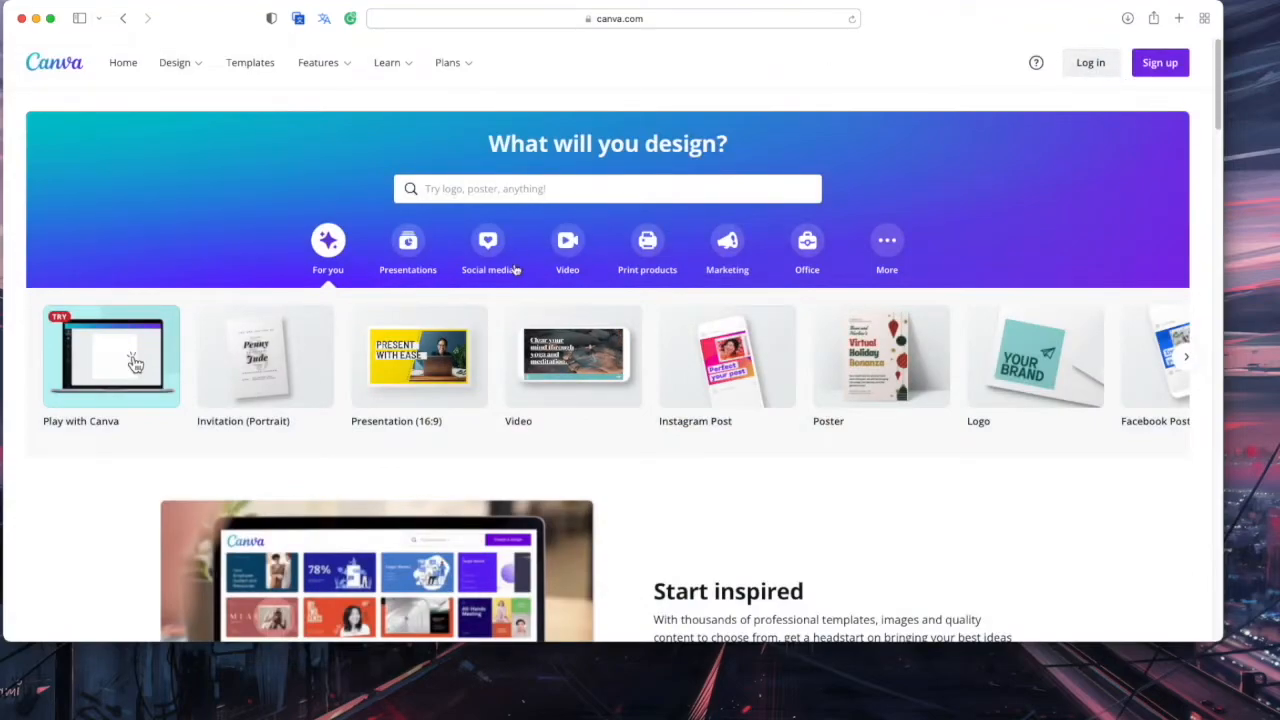
pyautogui.scroll(-3, 520, 275)
pyautogui.scroll(3, 534, 295)
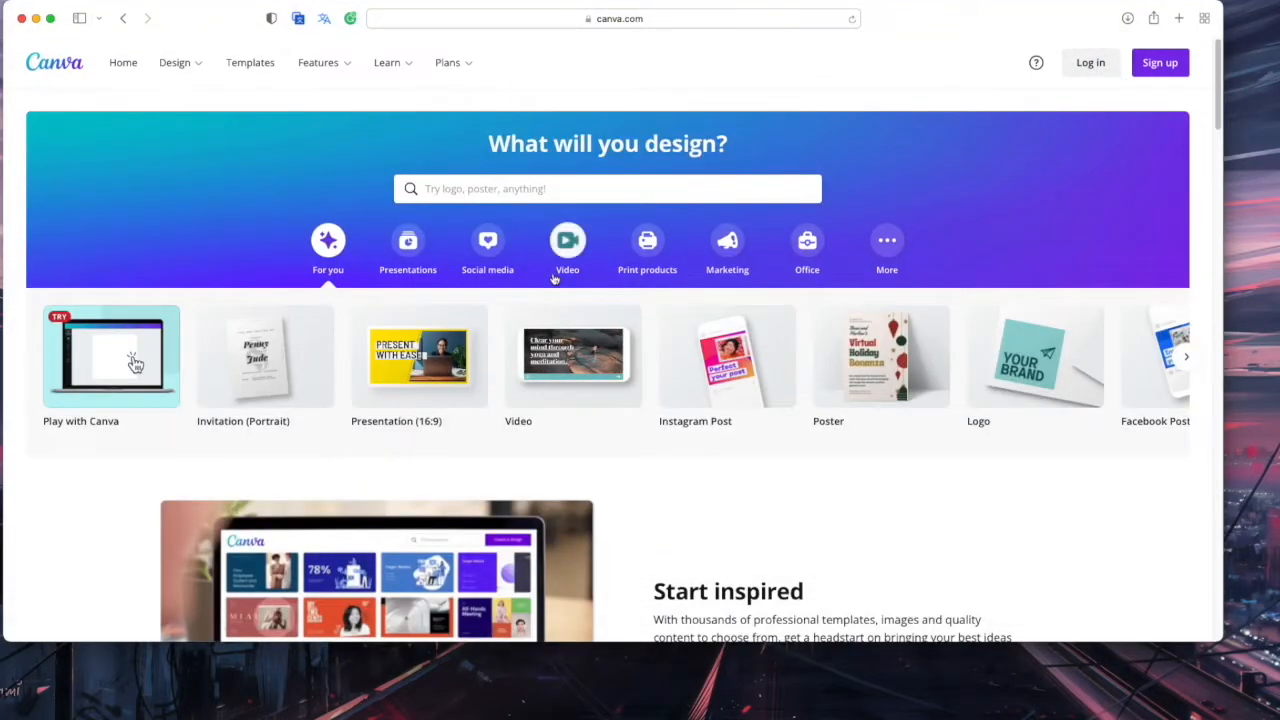
pyautogui.click(1090, 62)
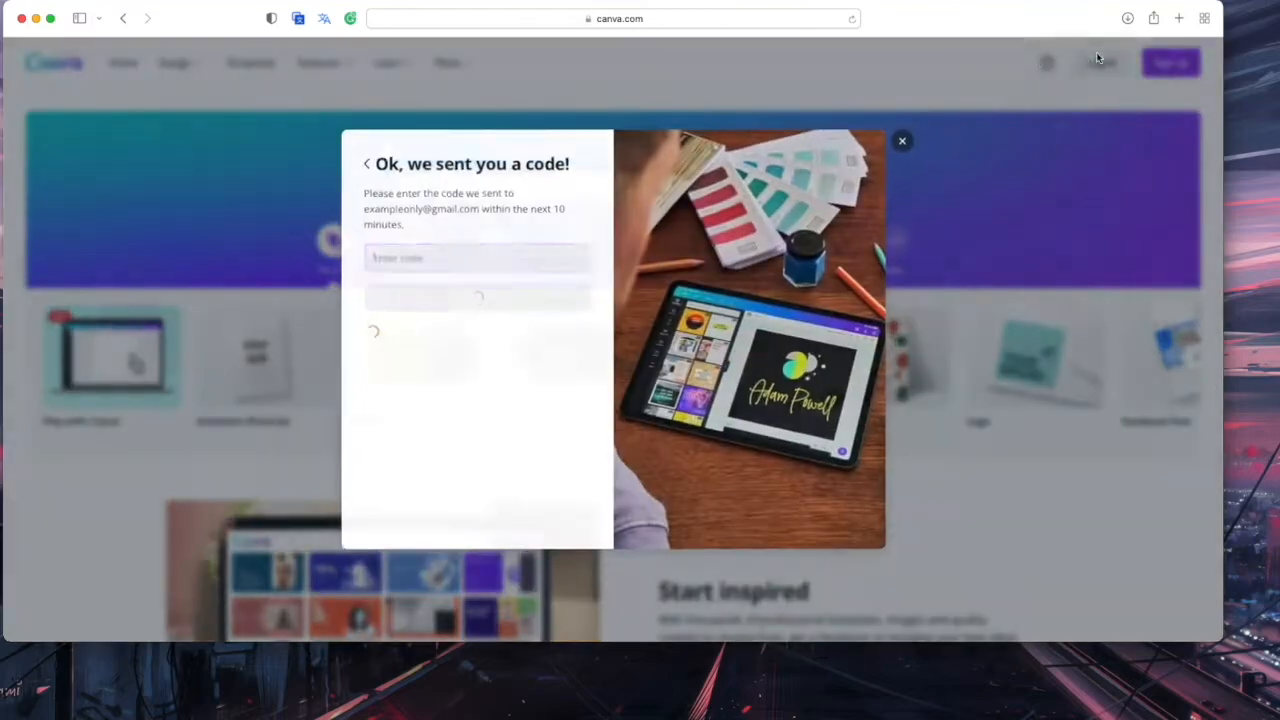
pyautogui.click(365, 162)
pyautogui.click(365, 162)
pyautogui.click(365, 162)
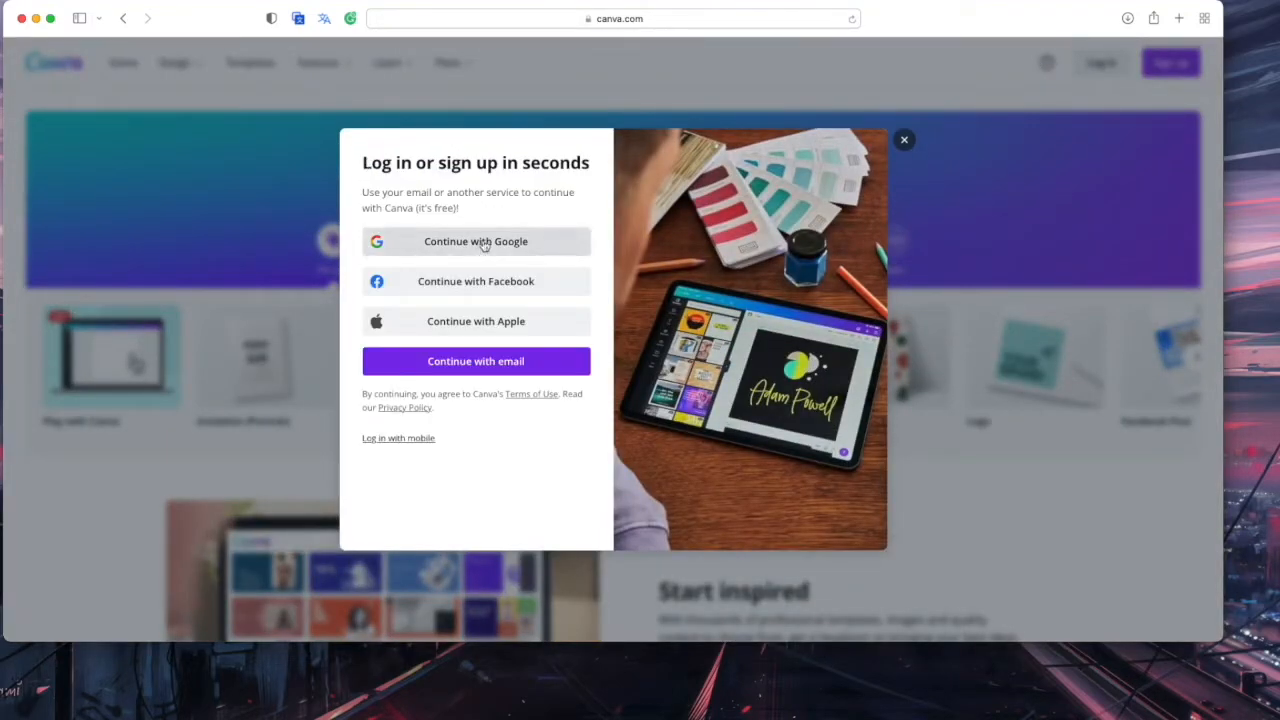
pyautogui.click(478, 246)
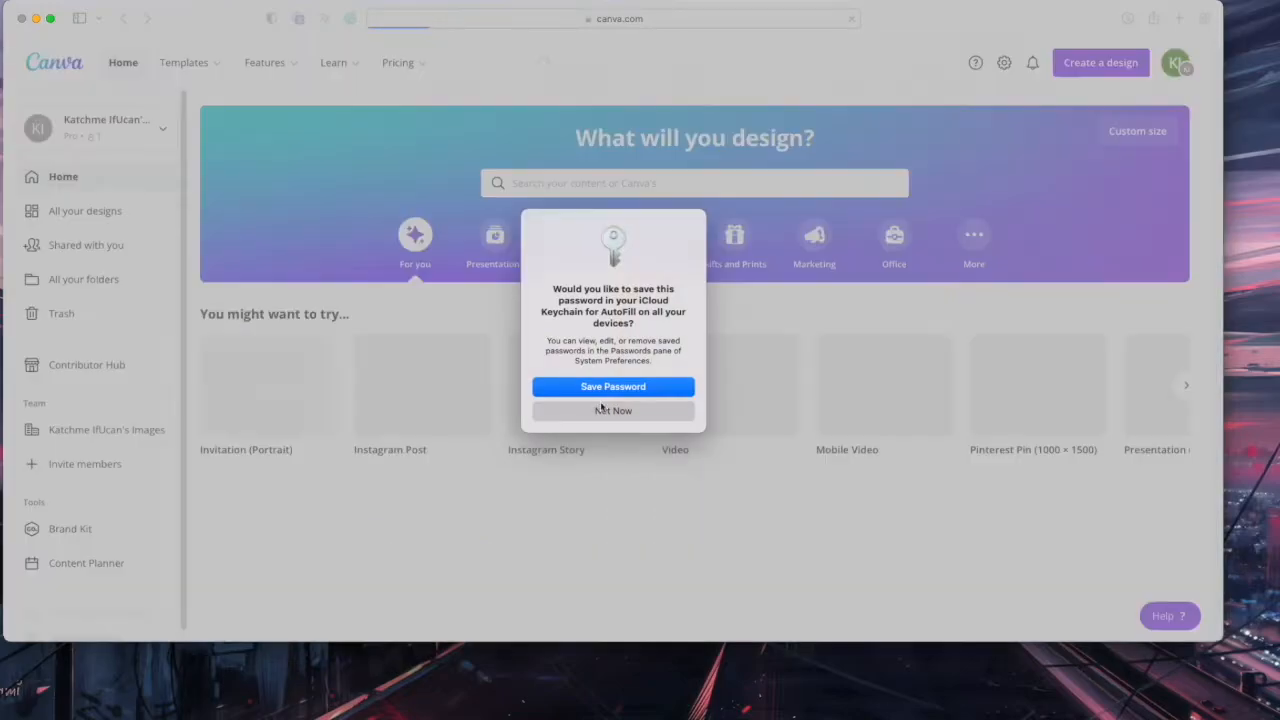
pyautogui.click(601, 408)
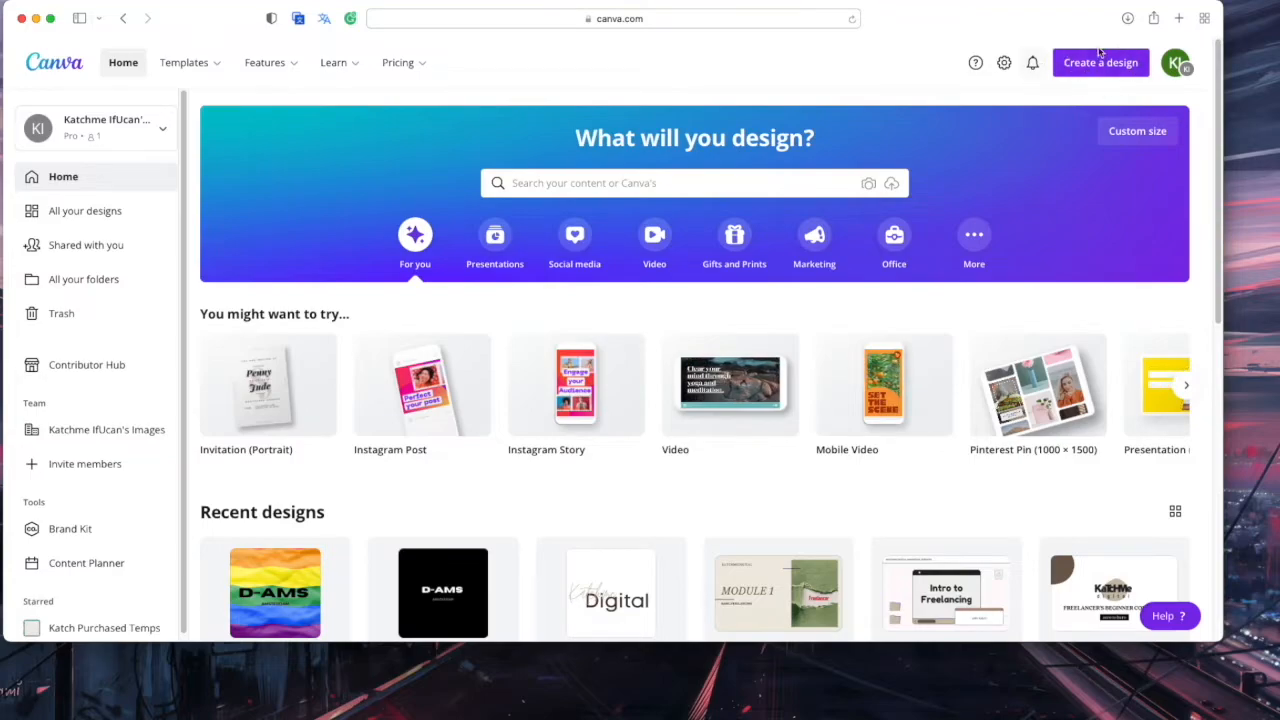
# Create a new blank Logo design from the design-type list
pyautogui.click(1098, 63)
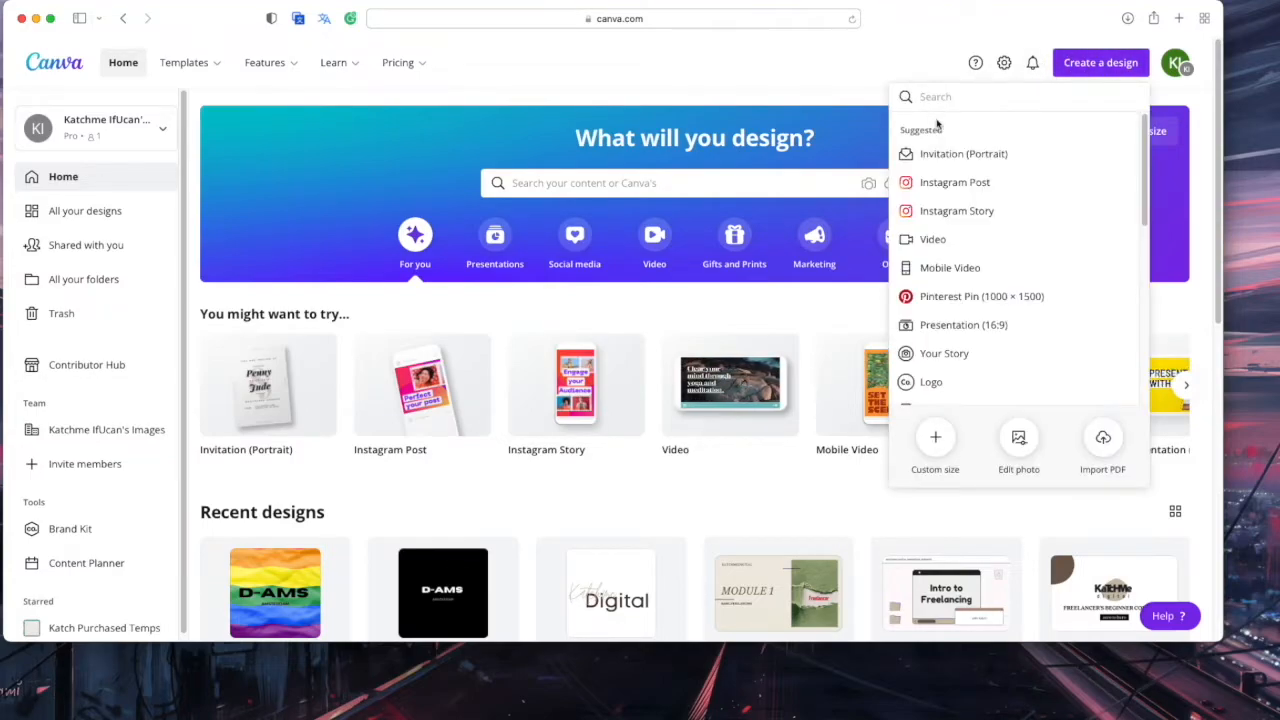
pyautogui.scroll(-8, 968, 300)
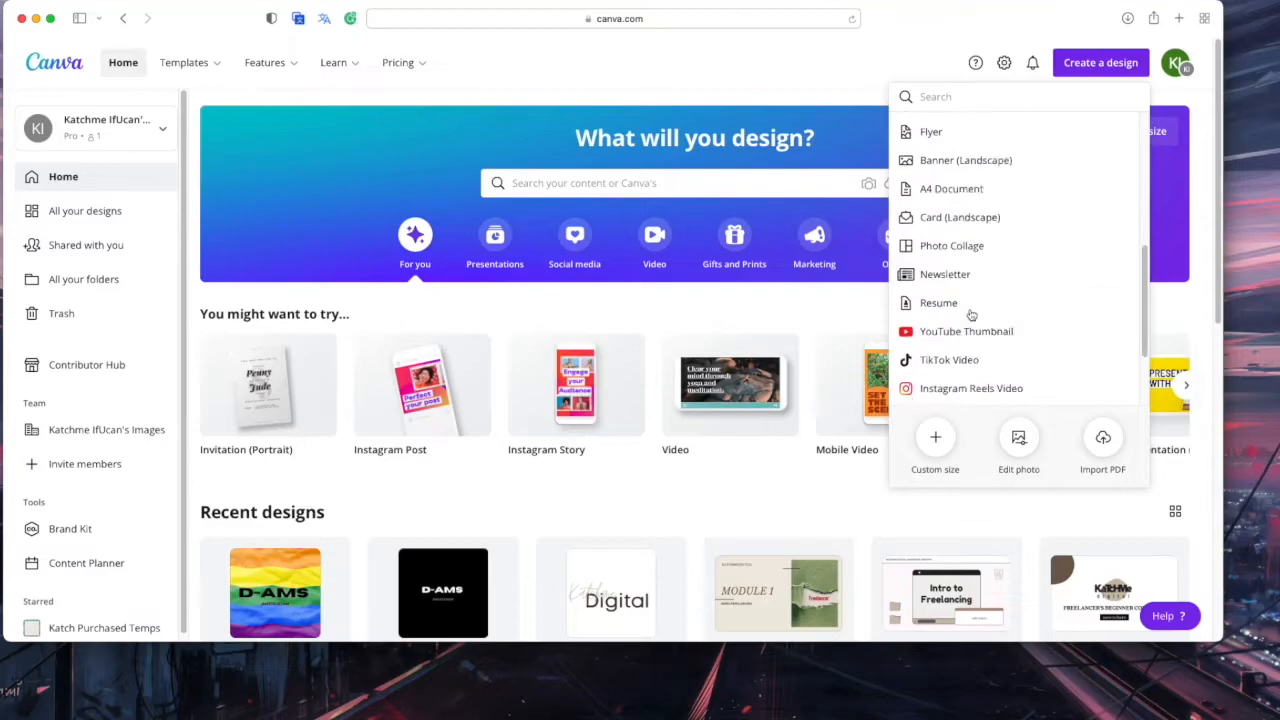
pyautogui.scroll(8, 970, 314)
pyautogui.scroll(4, 677, 320)
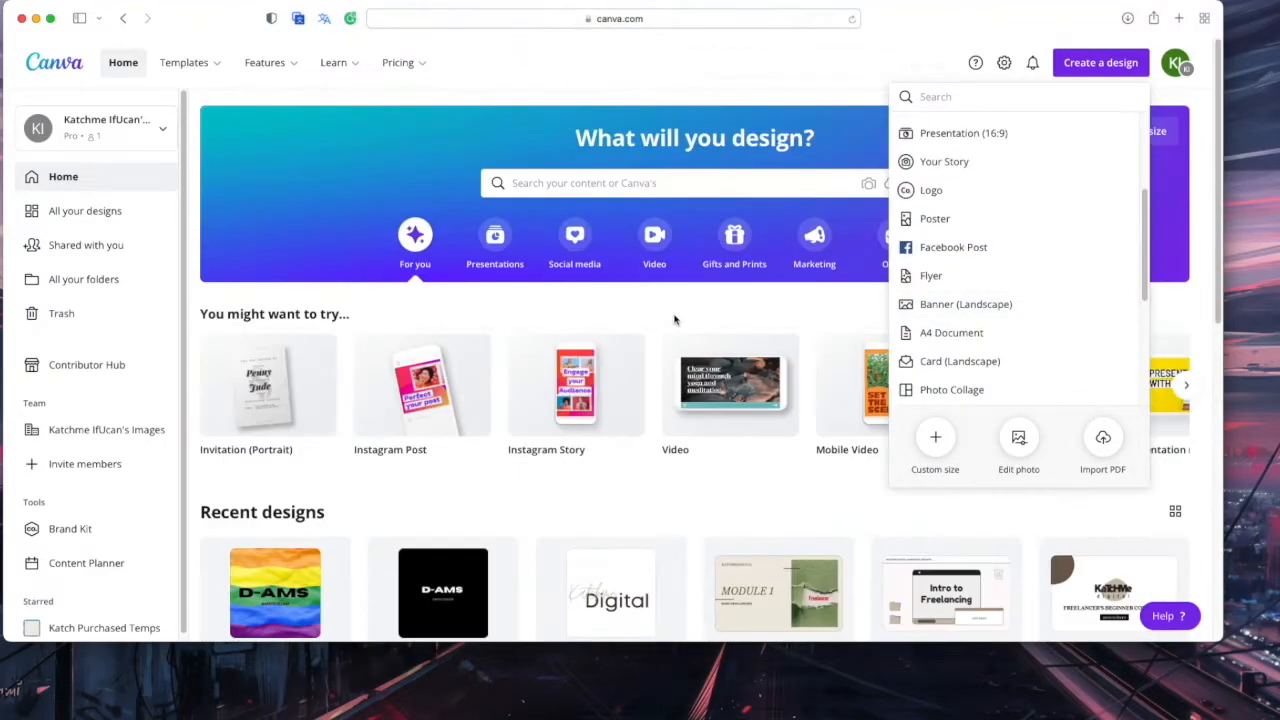
pyautogui.click(946, 194)
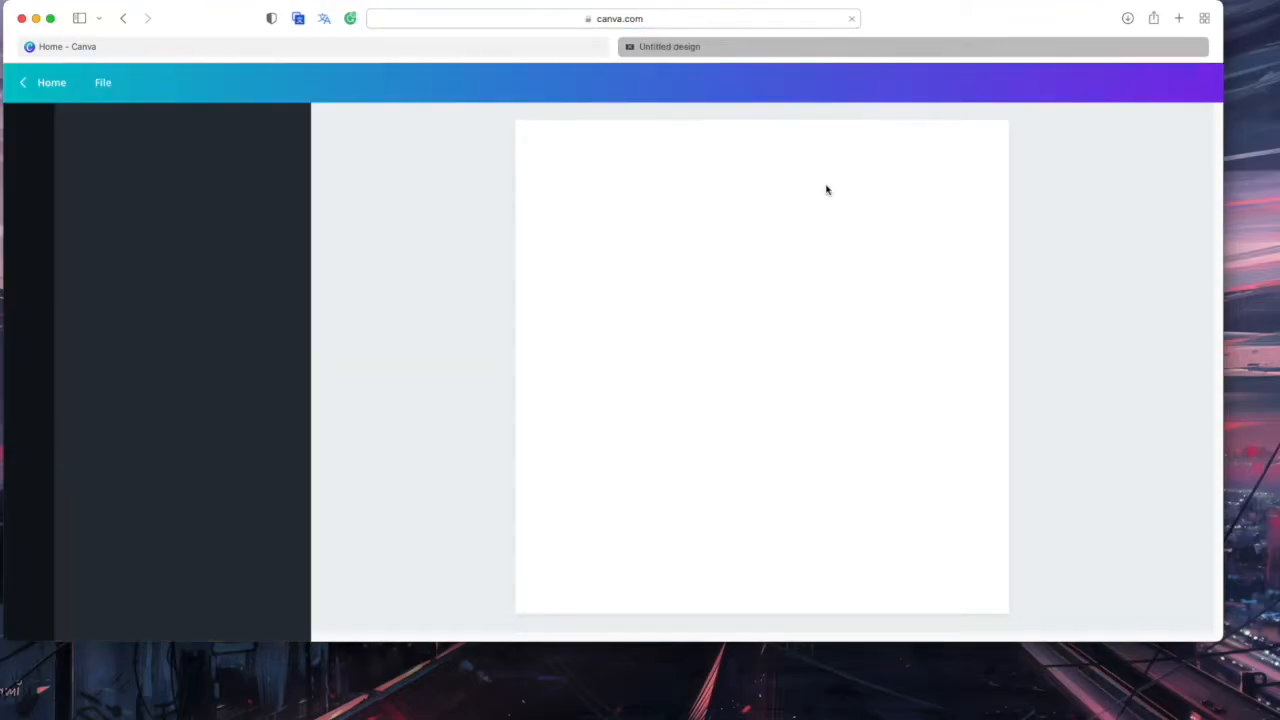
# Browse the logo templates, then switch to the Elements library
pyautogui.scroll(-5, 222, 348)
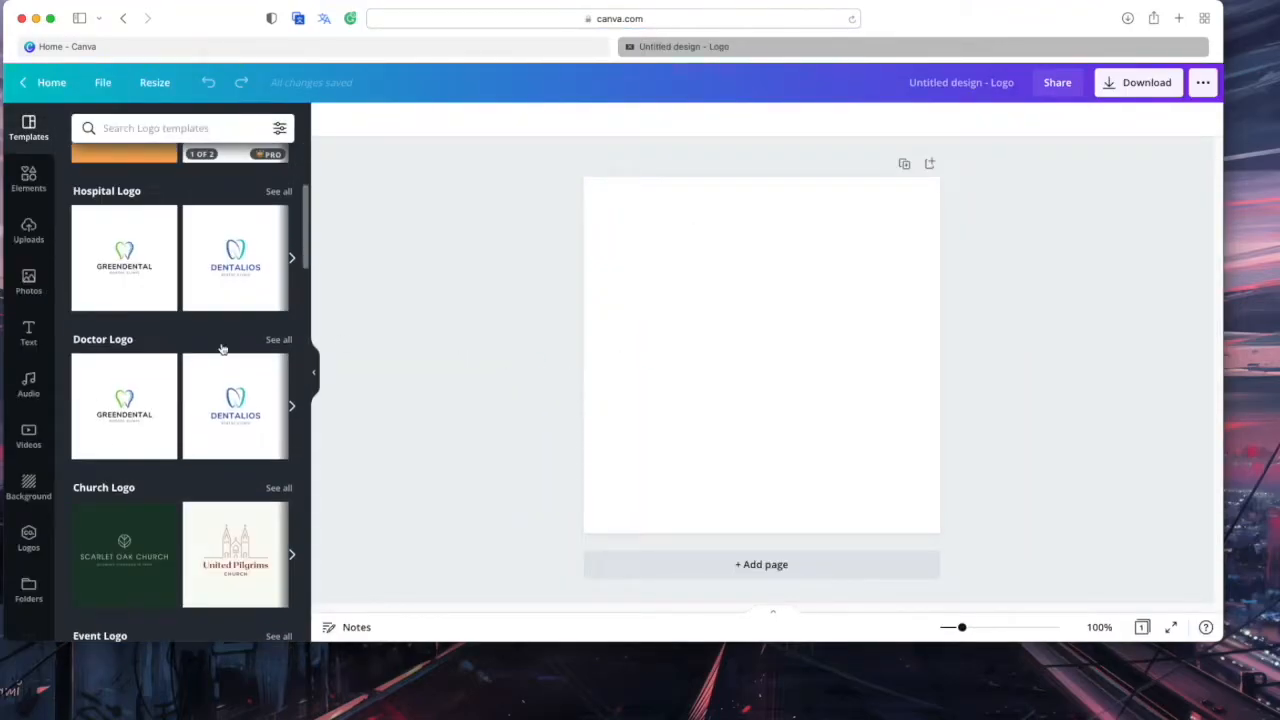
pyautogui.scroll(-5, 222, 348)
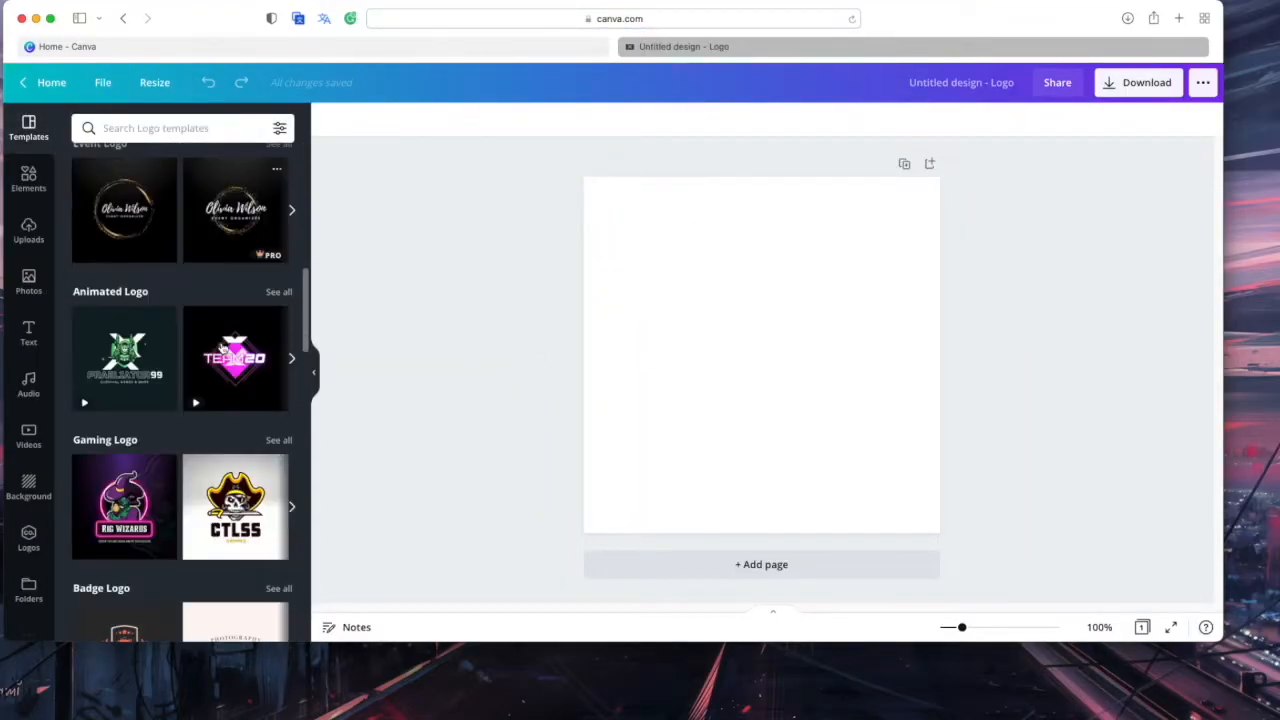
pyautogui.scroll(-10, 222, 348)
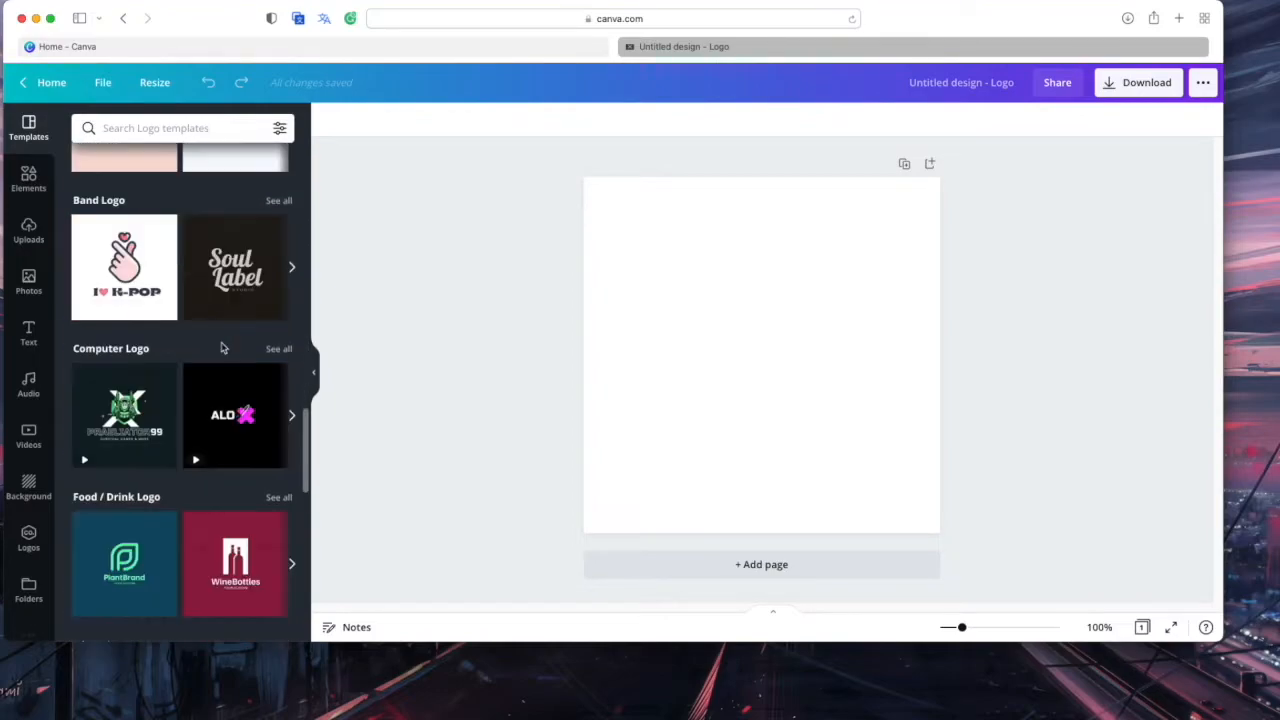
pyautogui.scroll(-10, 222, 348)
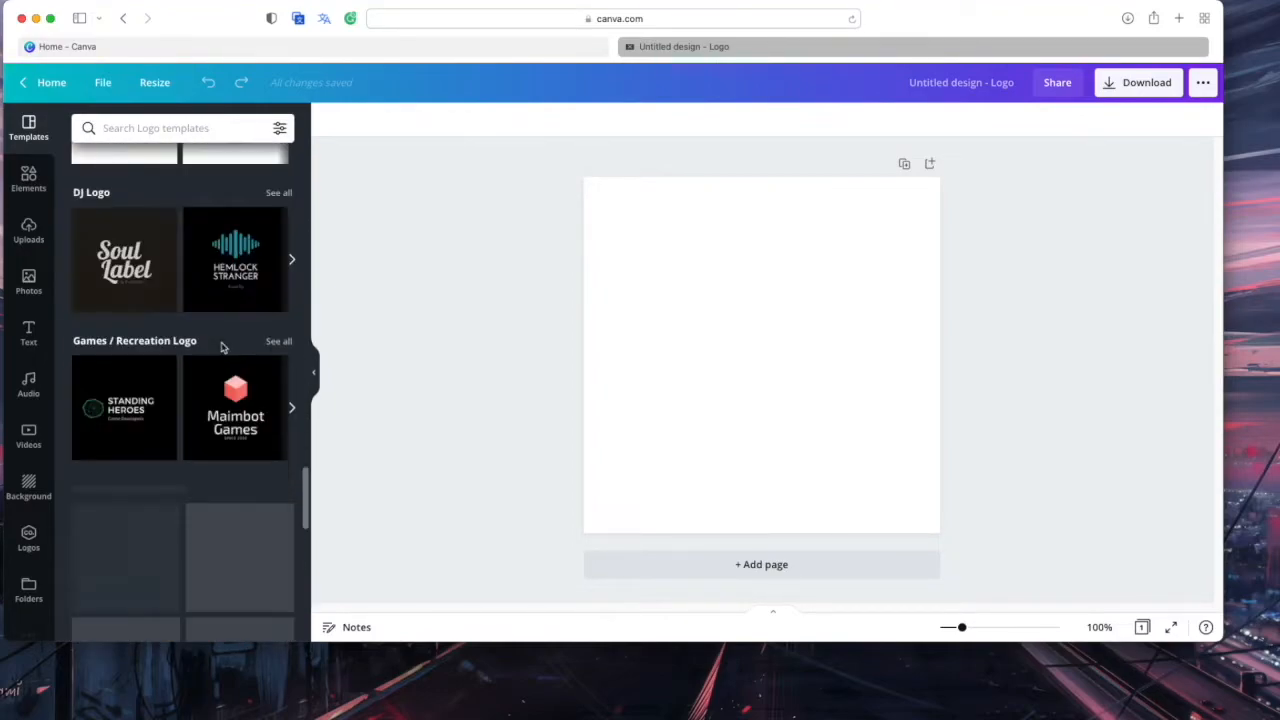
pyautogui.scroll(-10, 222, 348)
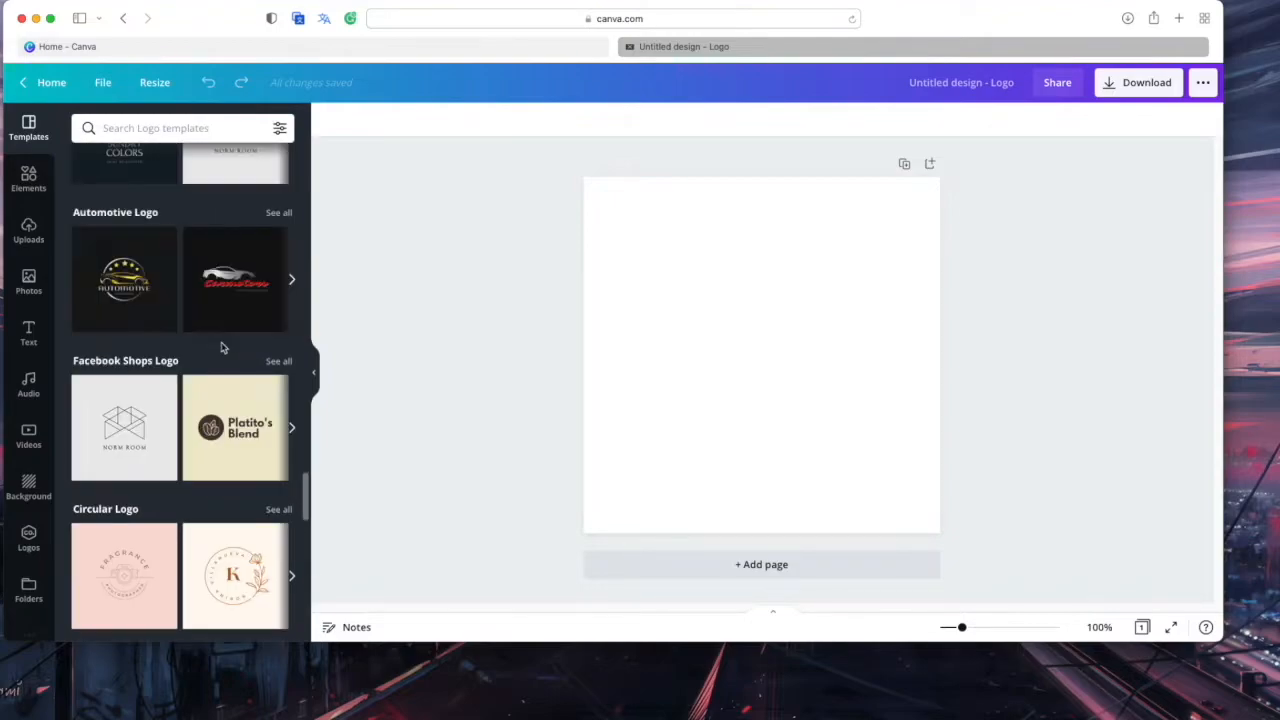
pyautogui.scroll(20, 222, 348)
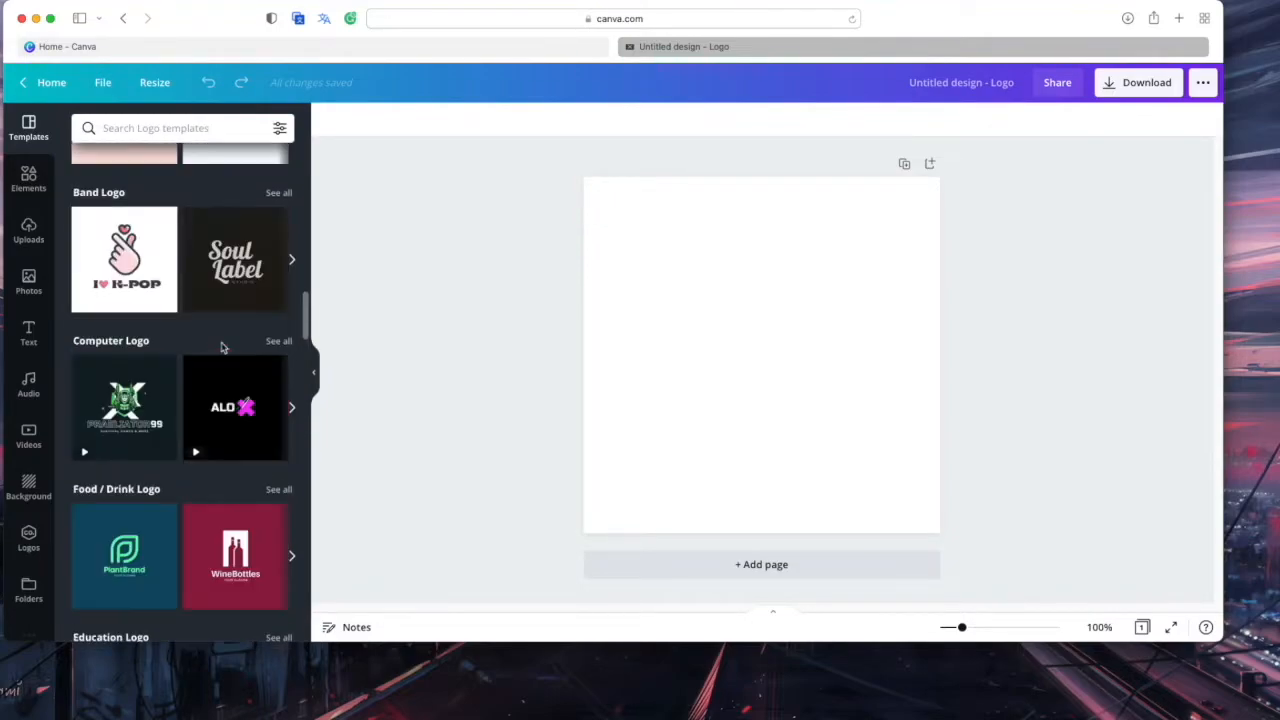
pyautogui.scroll(10, 180, 370)
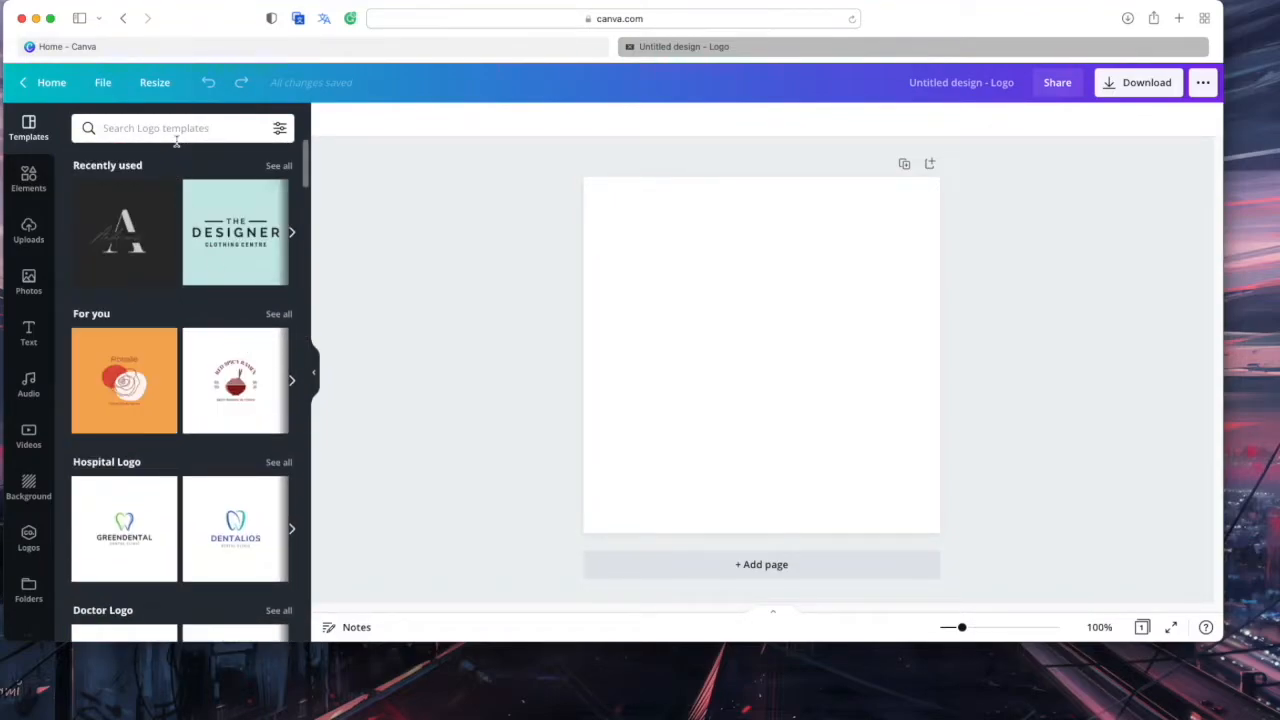
pyautogui.click(176, 136)
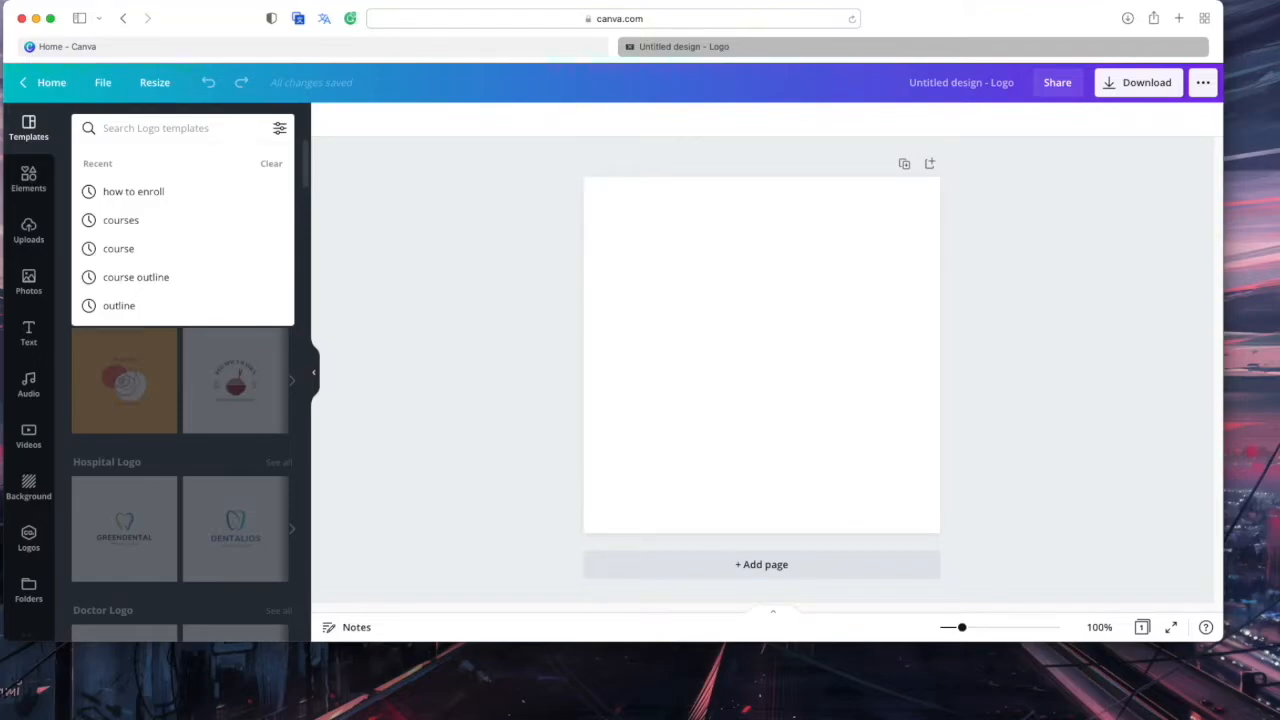
pyautogui.click(48, 186)
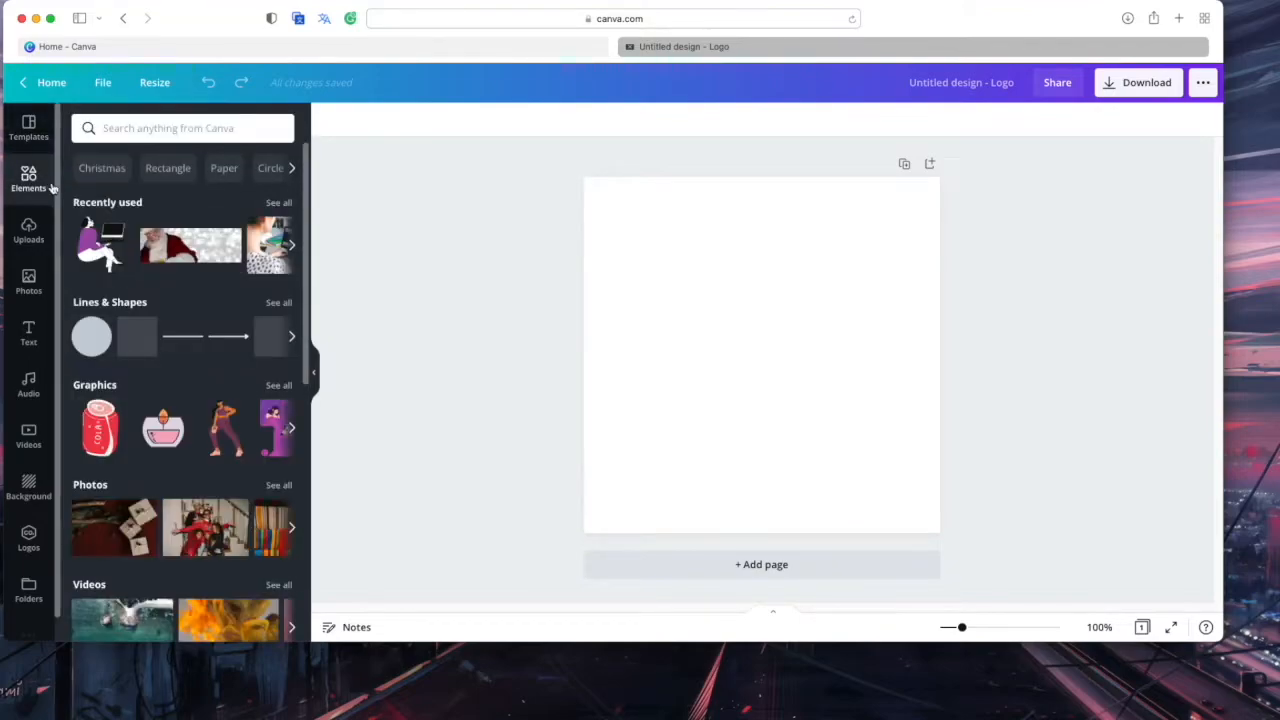
# Search the elements for 'circle', then for 'square'
pyautogui.click(194, 127)
pyautogui.write('circle')
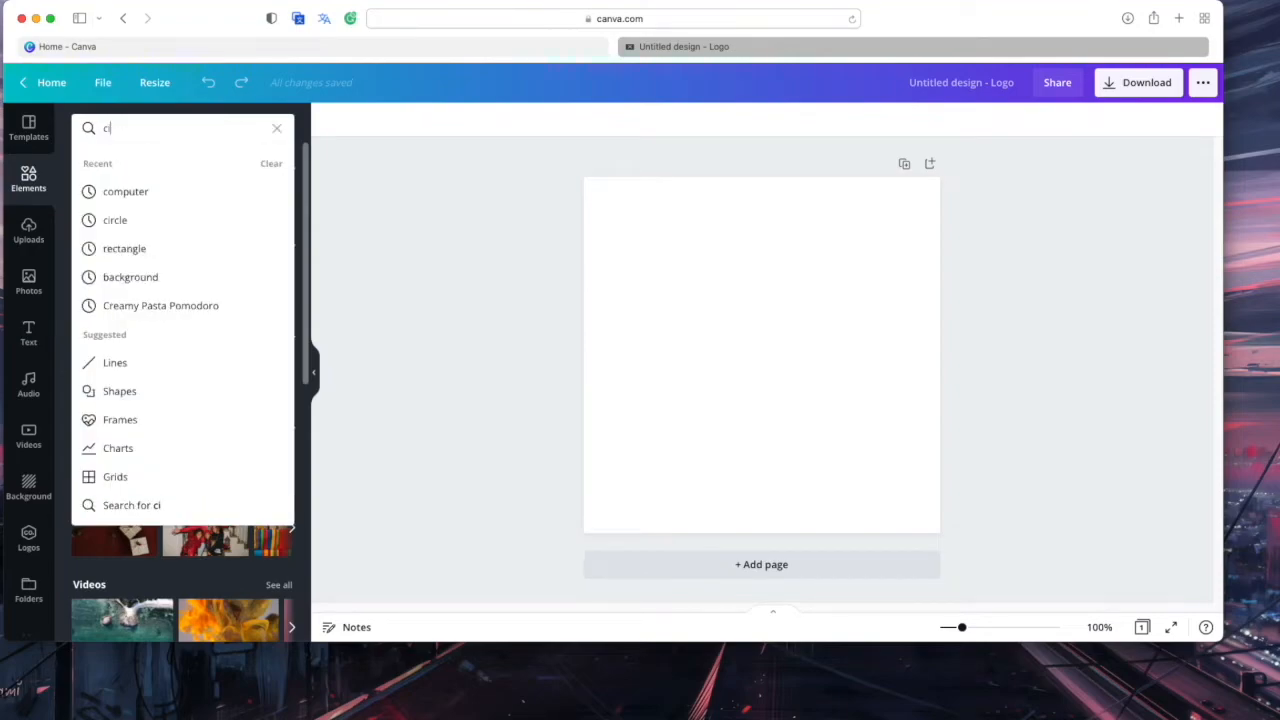
pyautogui.press('Return')
pyautogui.click(197, 124)
pyautogui.write('square')
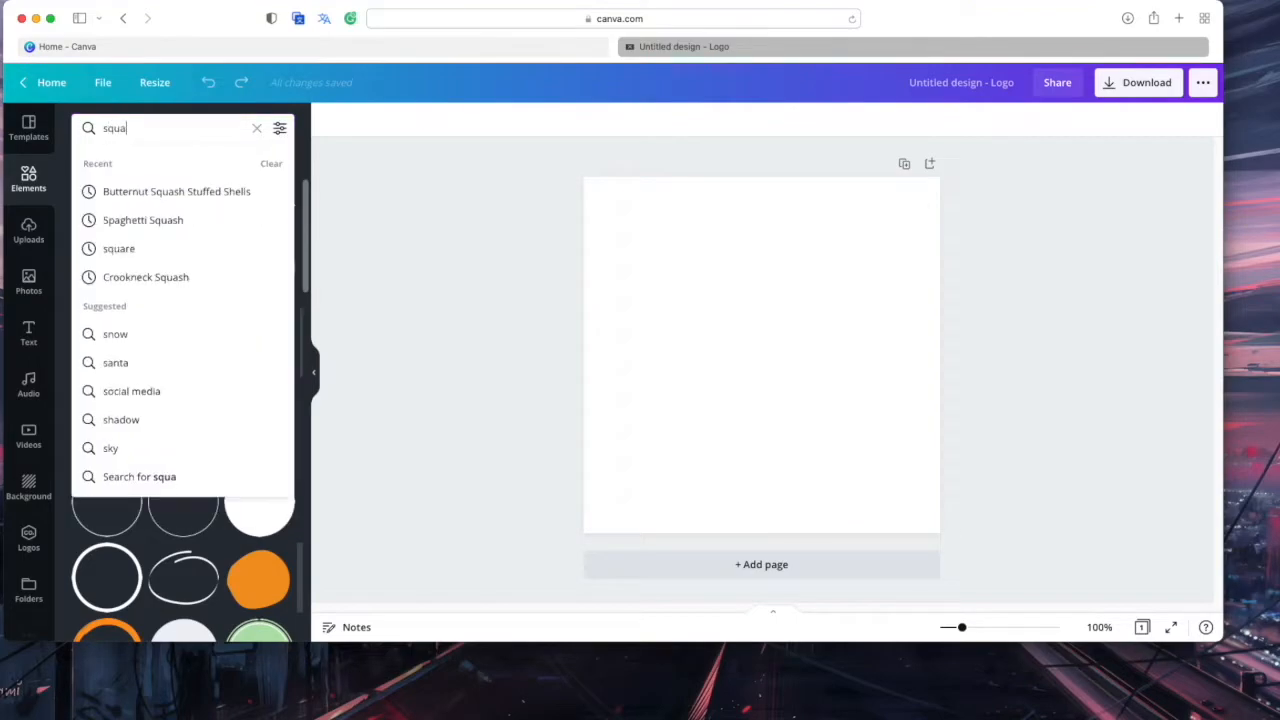
pyautogui.press('Return')
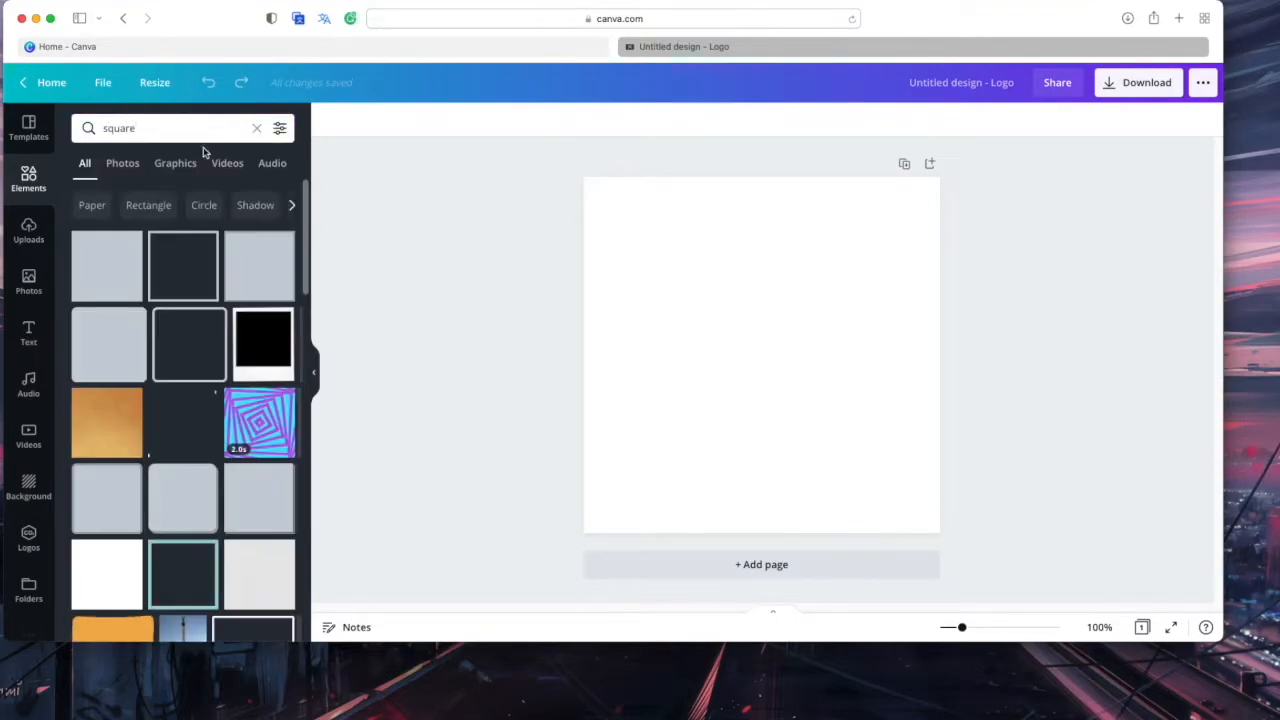
# Add the sketchy hand-drawn square frame from the square results to the page
pyautogui.scroll(-5, 183, 350)
pyautogui.scroll(-10, 183, 350)
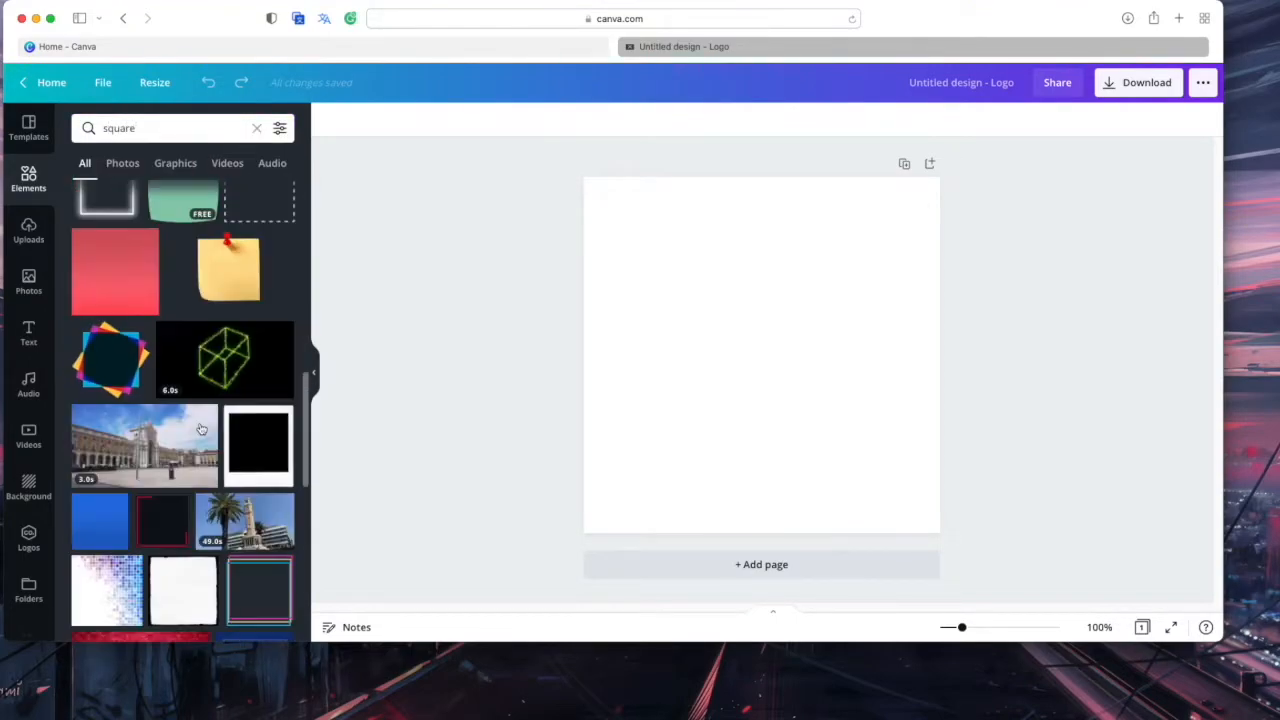
pyautogui.scroll(-10, 201, 429)
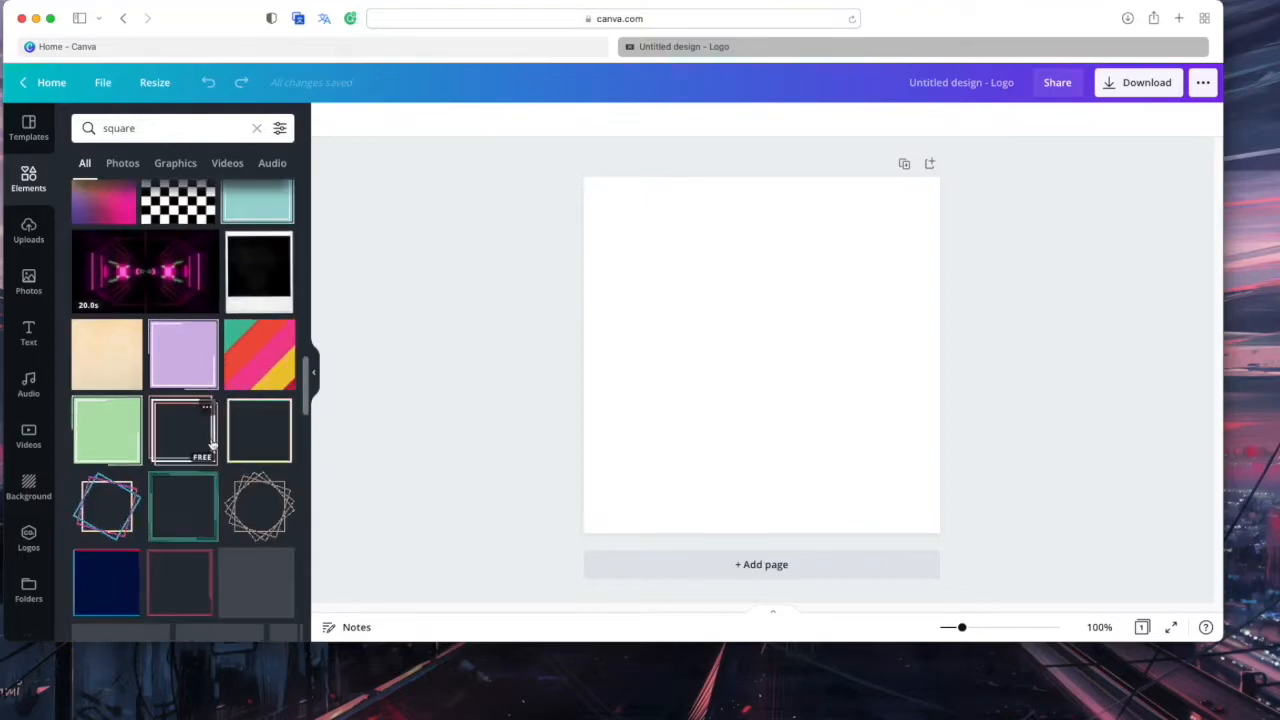
pyautogui.scroll(-4, 211, 443)
pyautogui.scroll(8, 211, 443)
pyautogui.scroll(-1, 210, 443)
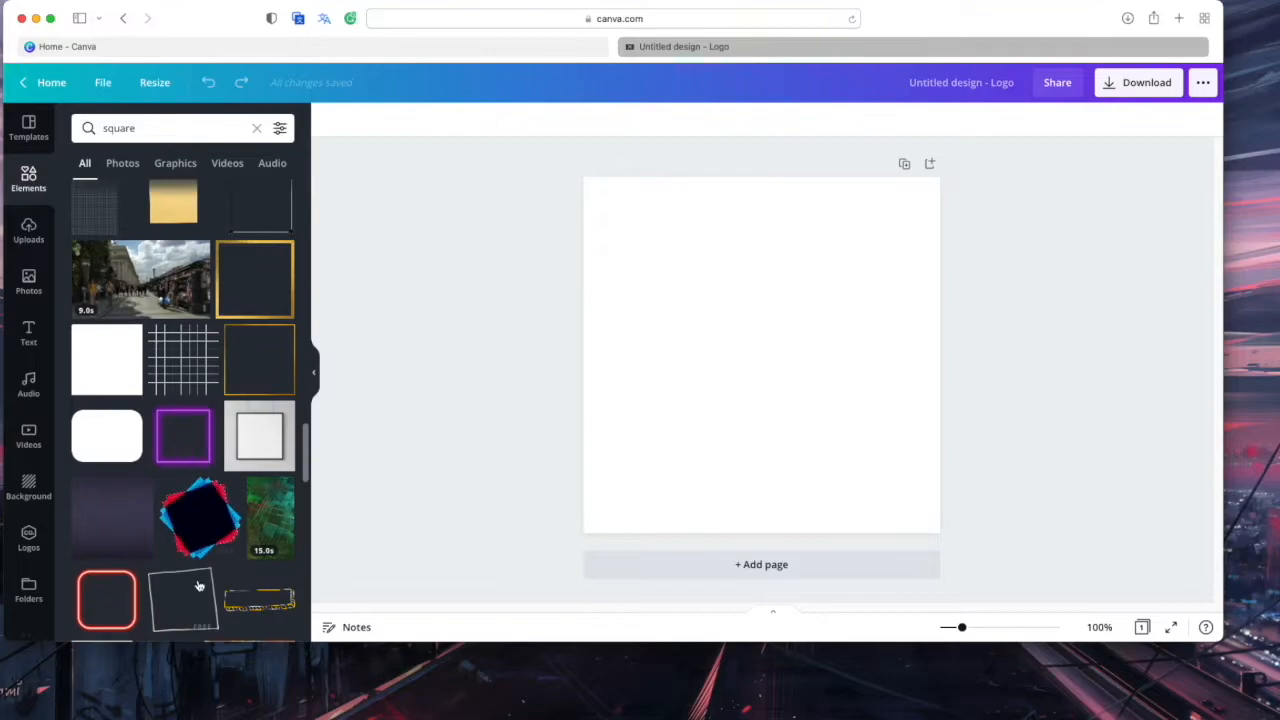
pyautogui.click(183, 600)
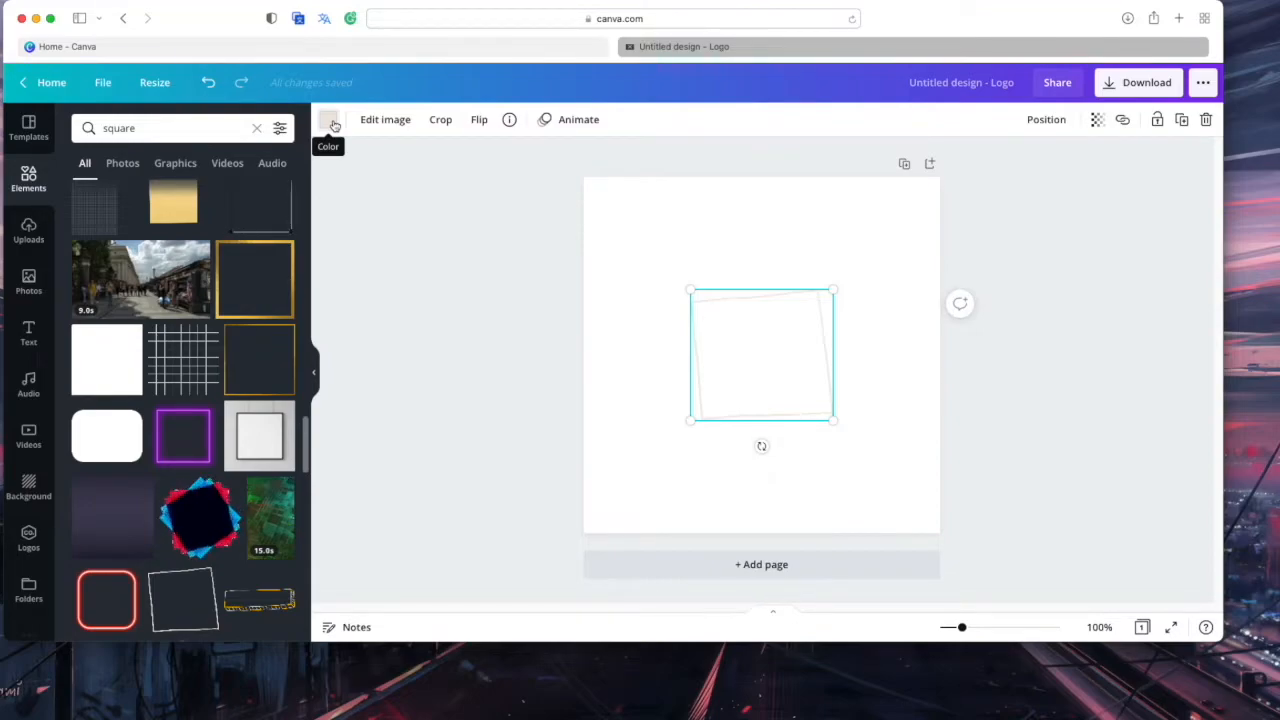
# Enlarge the square frame and capture a region screenshot of it
pyautogui.click(331, 121)
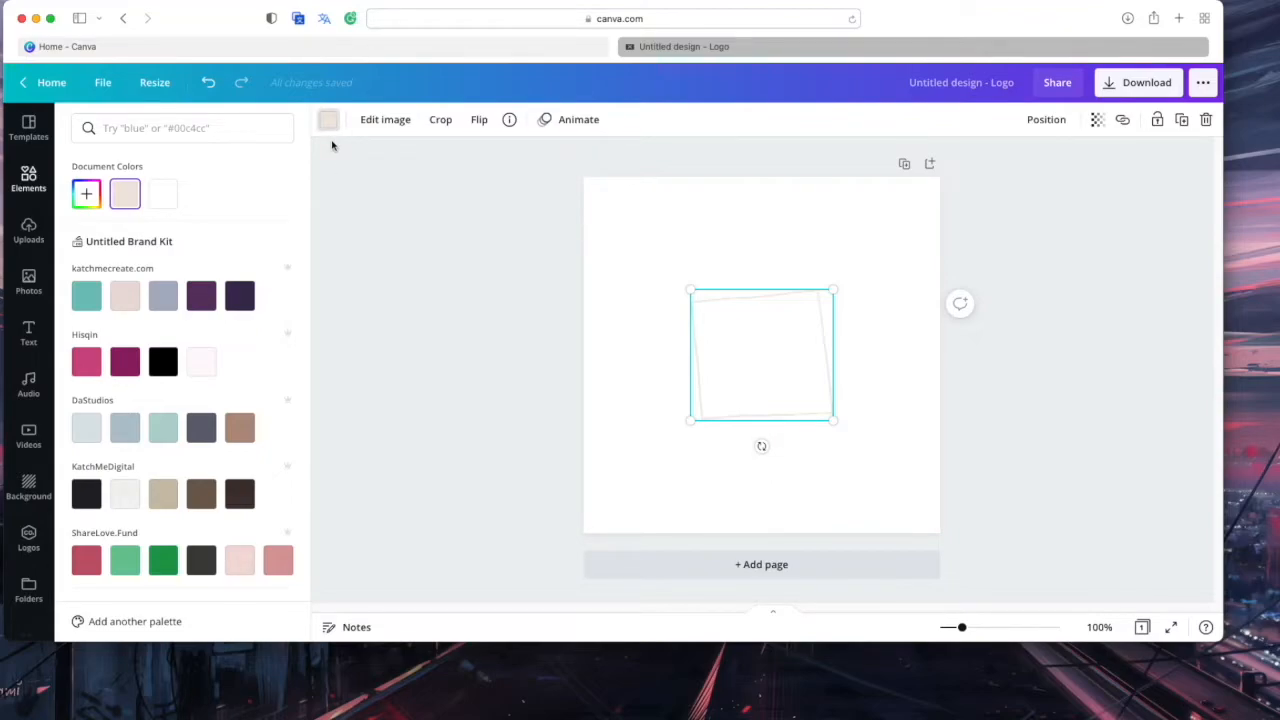
pyautogui.click(328, 121)
pyautogui.click(326, 122)
pyautogui.click(326, 122)
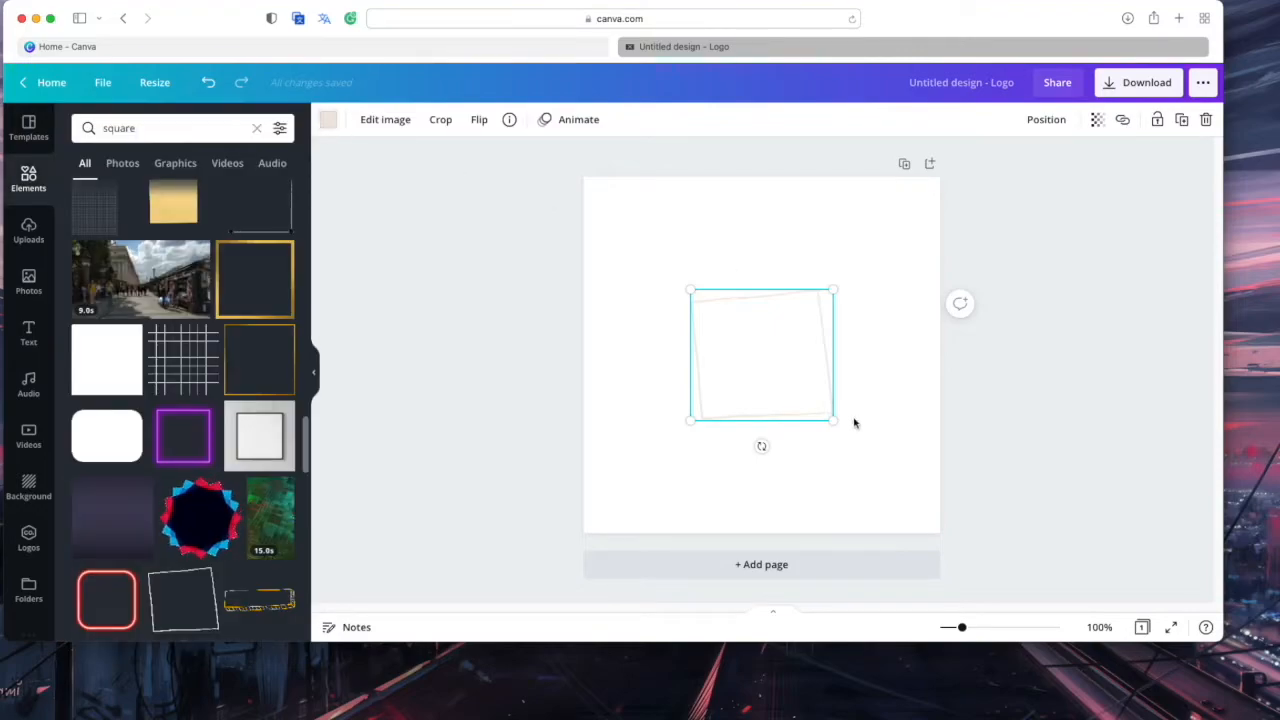
pyautogui.moveTo(833, 420); pyautogui.dragTo(784, 409)
pyautogui.click(895, 428)
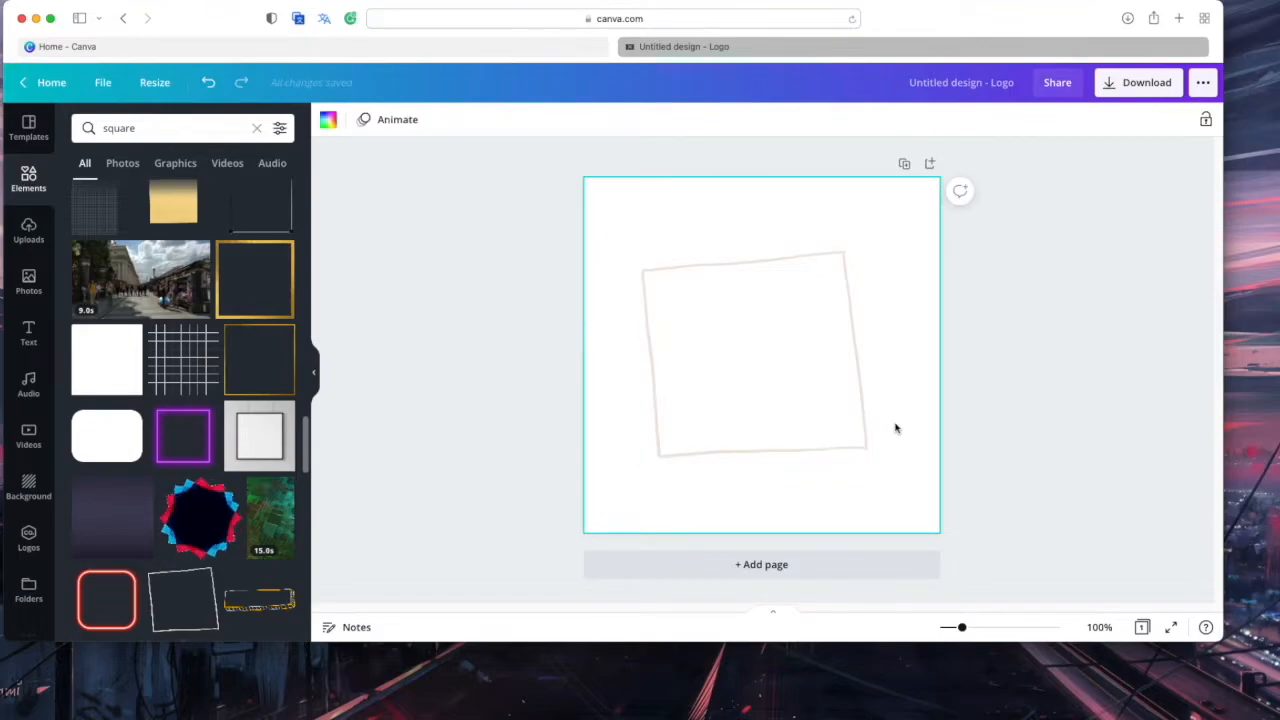
pyautogui.press('super+shift+4')
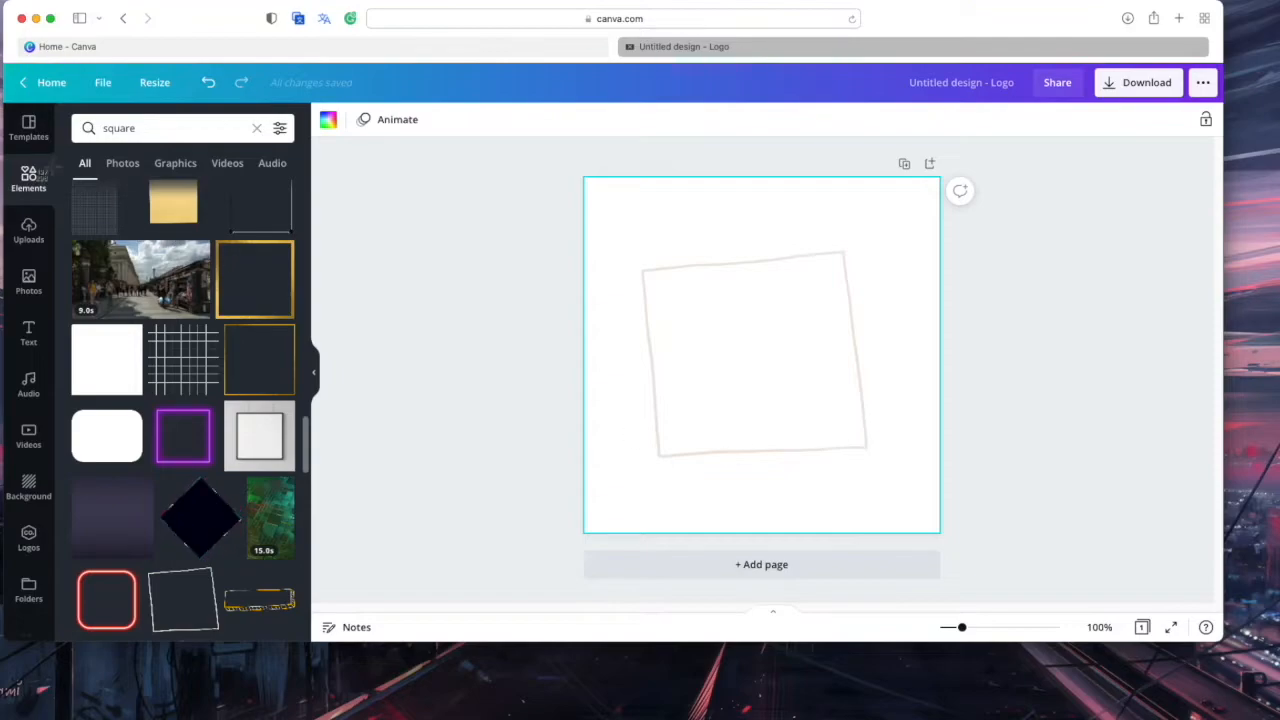
pyautogui.click(489, 283)
pyautogui.click(731, 353)
pyautogui.moveTo(868, 461); pyautogui.dragTo(837, 431)
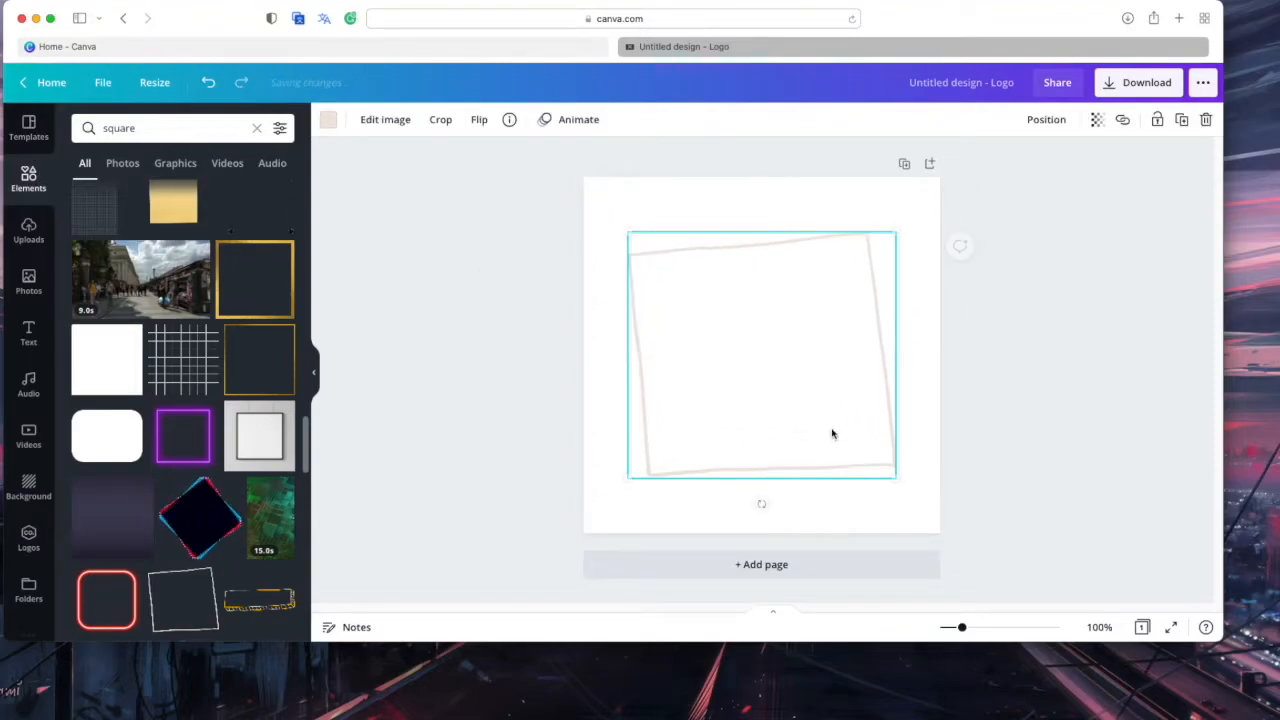
# Make the square frame's outline black
pyautogui.click(328, 119)
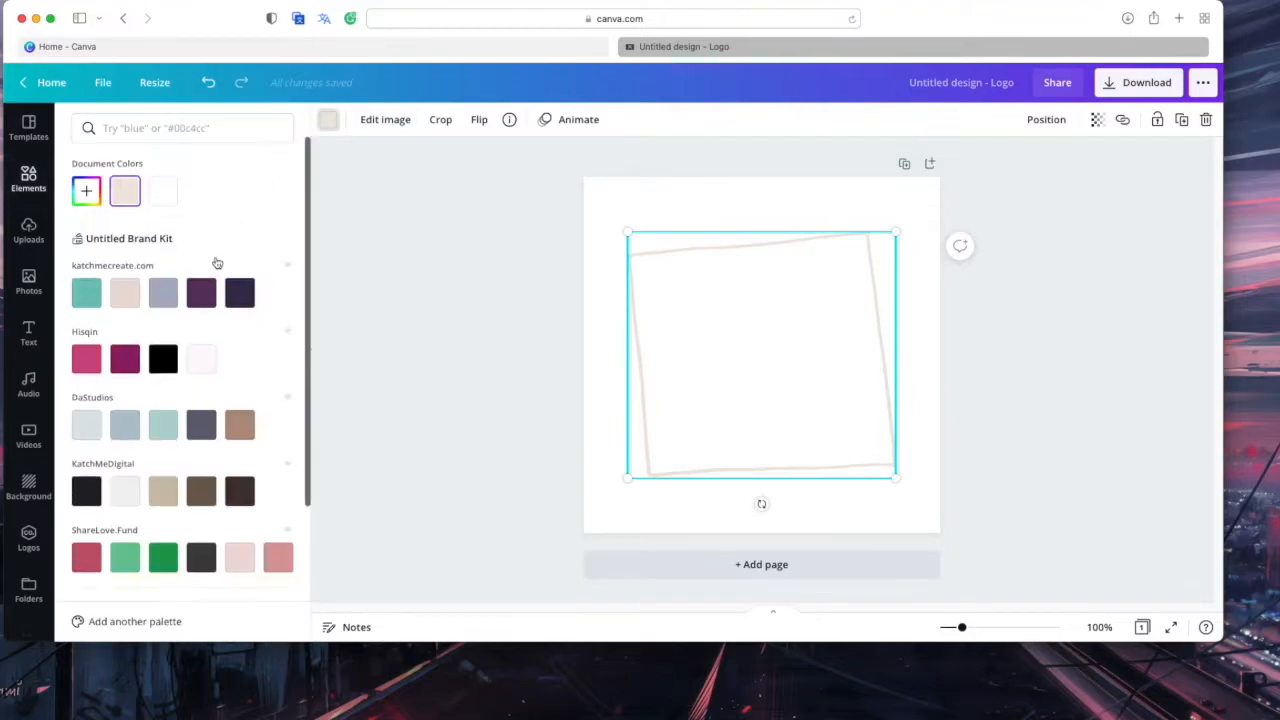
pyautogui.scroll(-3, 180, 400)
pyautogui.click(87, 309)
pyautogui.click(328, 119)
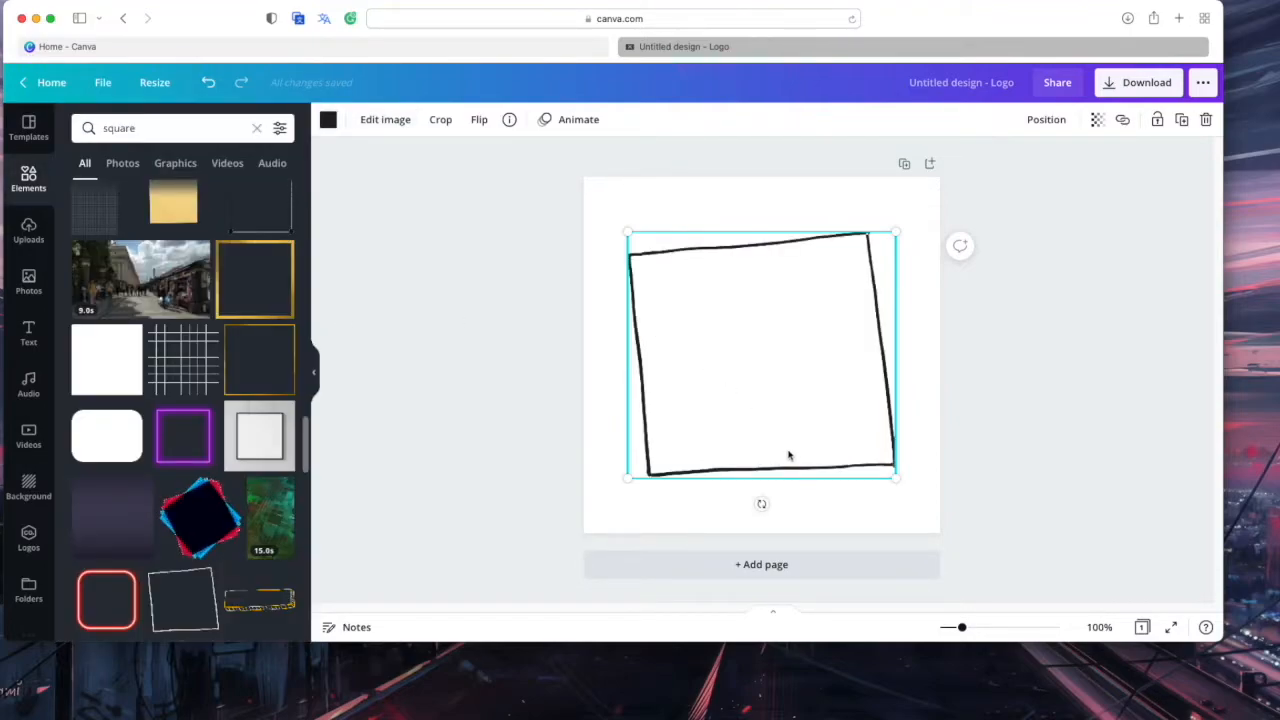
# Resize the black square, rotate it about 40° into a diamond, and centre it
pyautogui.moveTo(900, 481)
pyautogui.mouseDown()
pyautogui.moveTo(934, 514)
pyautogui.moveTo(920, 491)
pyautogui.mouseUp()
pyautogui.moveTo(862, 447); pyautogui.dragTo(851, 440)
pyautogui.moveTo(914, 491); pyautogui.dragTo(770, 359)
pyautogui.moveTo(686, 330); pyautogui.dragTo(721, 379)
pyautogui.moveTo(726, 436); pyautogui.dragTo(837, 437)
pyautogui.moveTo(758, 374); pyautogui.dragTo(789, 374)
pyautogui.click(868, 404)
pyautogui.click(28, 333)
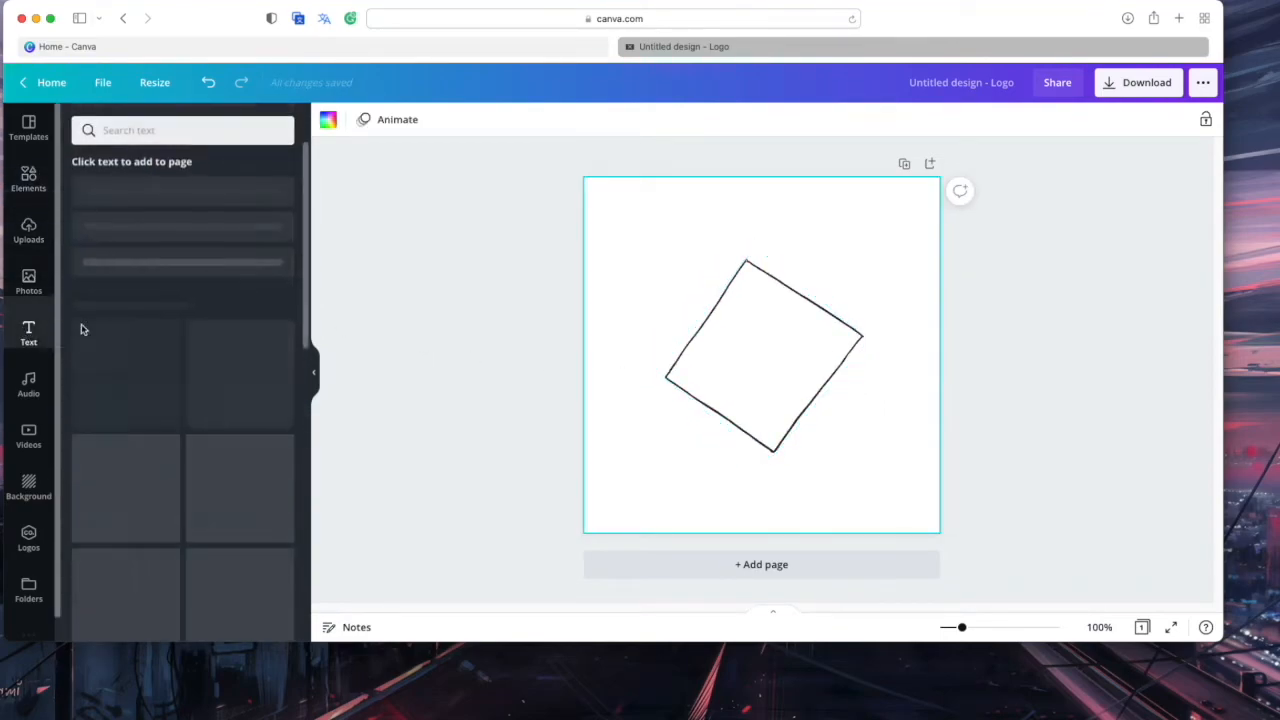
# Add a heading reading 'Kia', enlarged and centred inside the diamond
pyautogui.click(181, 203)
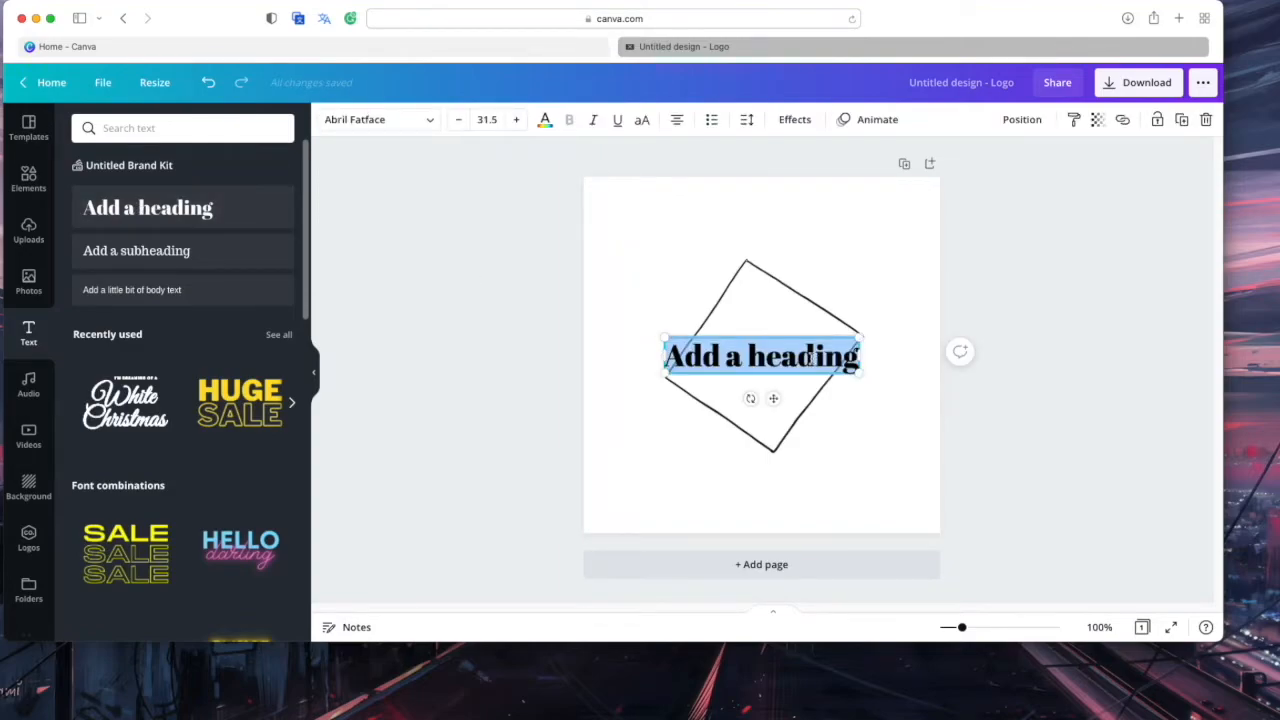
pyautogui.press('BackSpace')
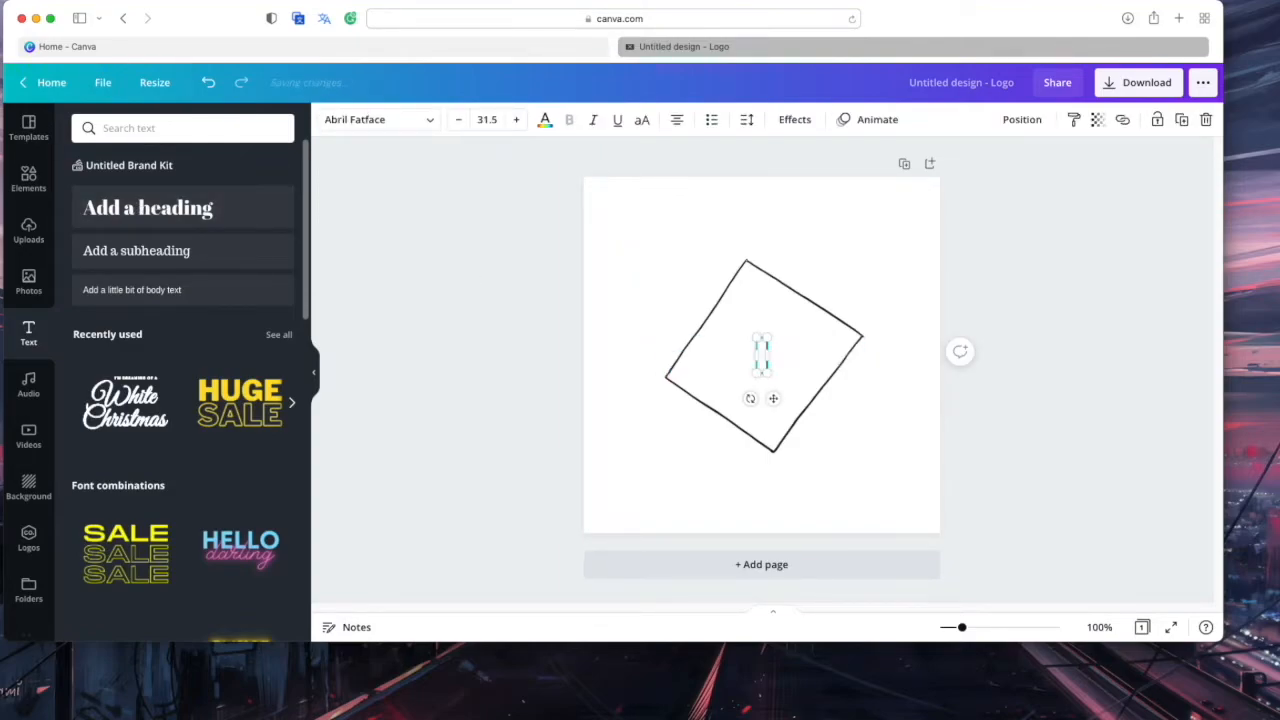
pyautogui.doubleClick(775, 356)
pyautogui.press('BackSpace')
pyautogui.write('Re')
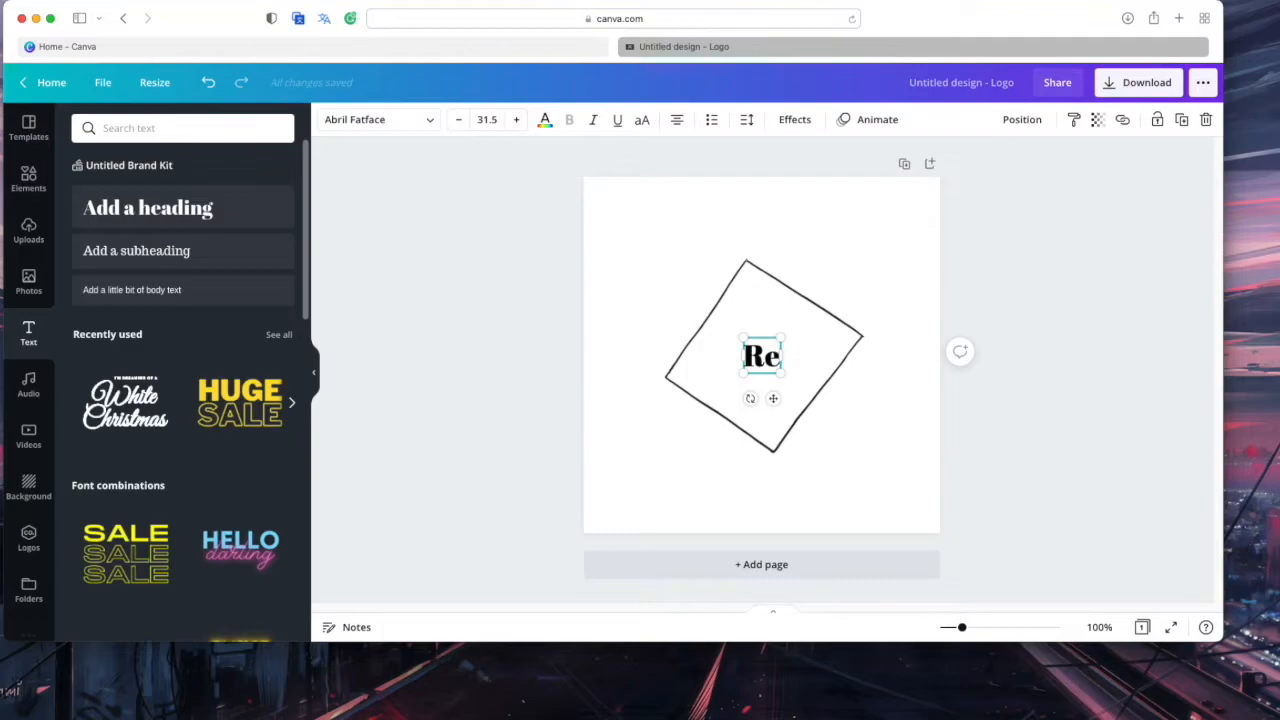
pyautogui.write('a')
pyautogui.press('BackSpace')
pyautogui.press('BackSpace')
pyautogui.press('BackSpace')
pyautogui.press('BackSpace')
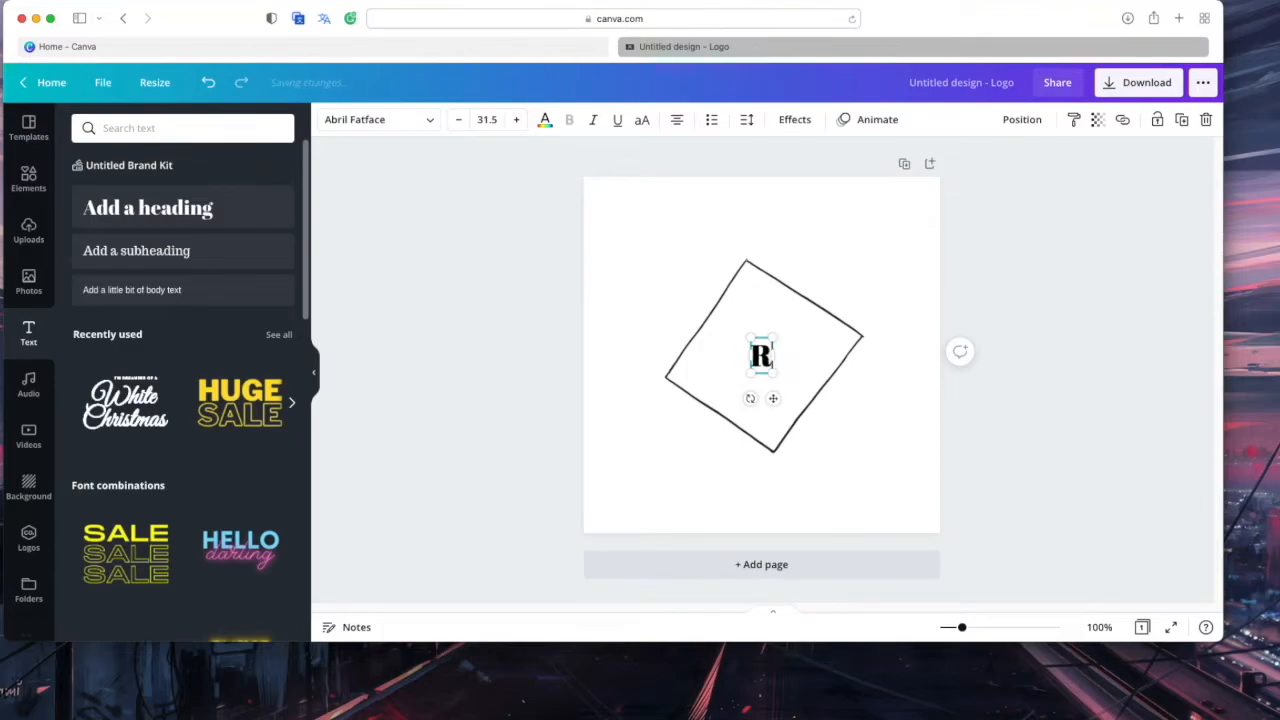
pyautogui.write('G')
pyautogui.press('BackSpace')
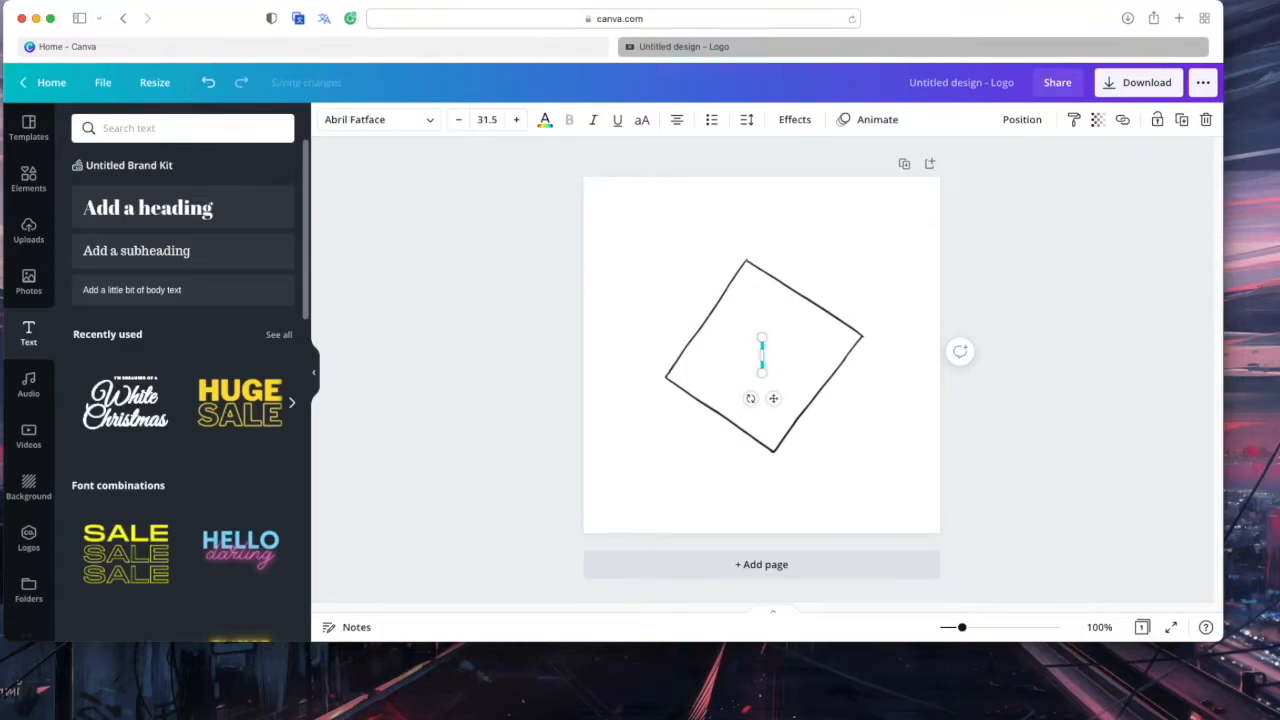
pyautogui.write('Kia')
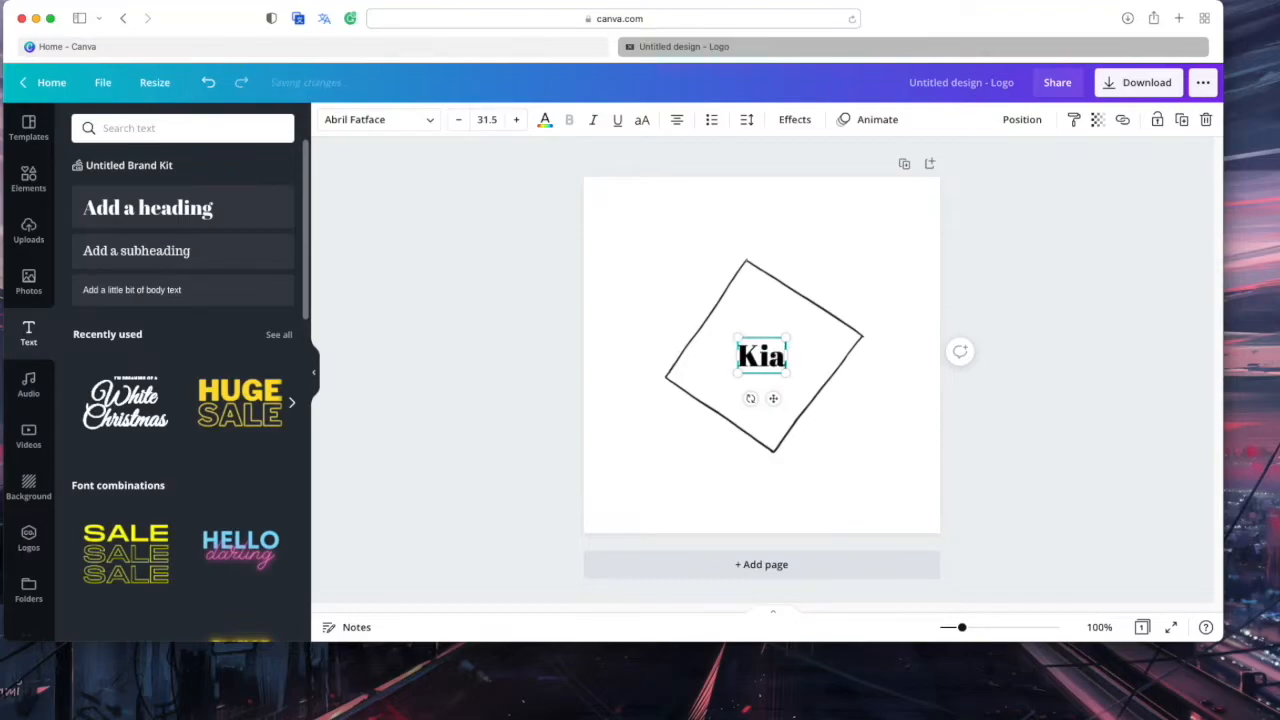
pyautogui.moveTo(805, 375); pyautogui.dragTo(776, 373)
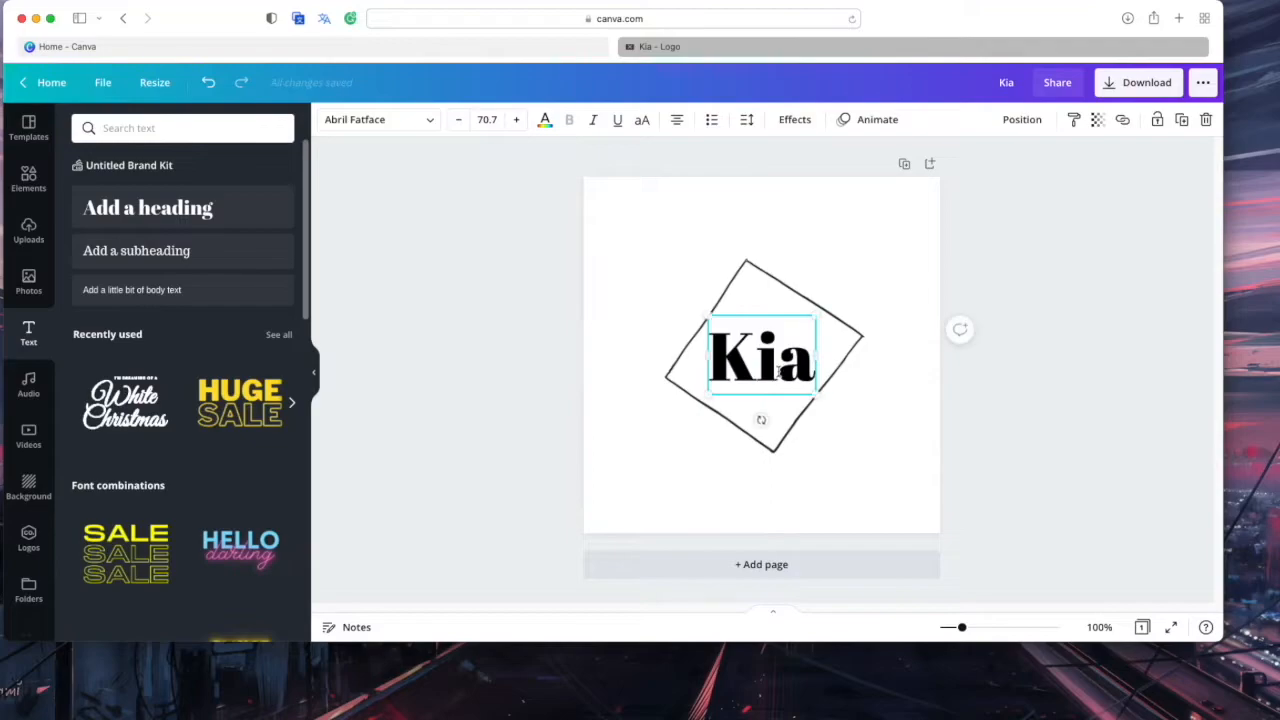
# Set the Kia text in the TERBAANG demo font
pyautogui.click(401, 119)
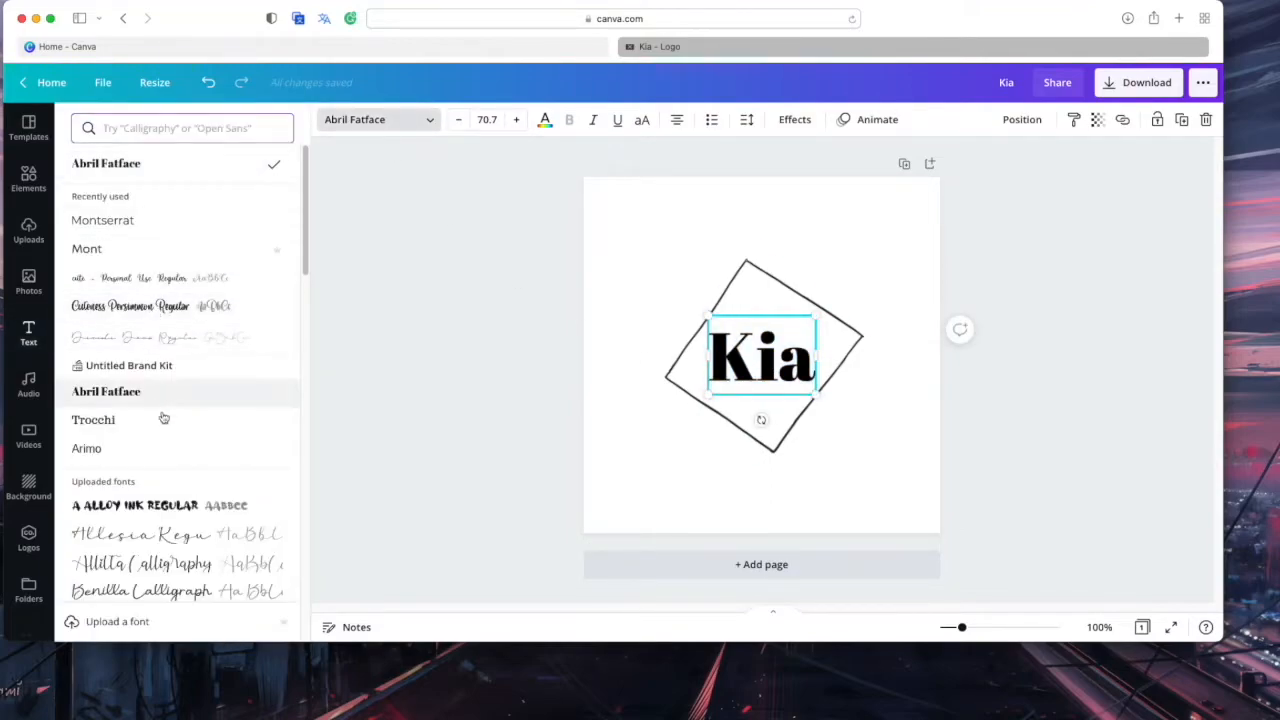
pyautogui.click(161, 306)
pyautogui.scroll(-5, 195, 427)
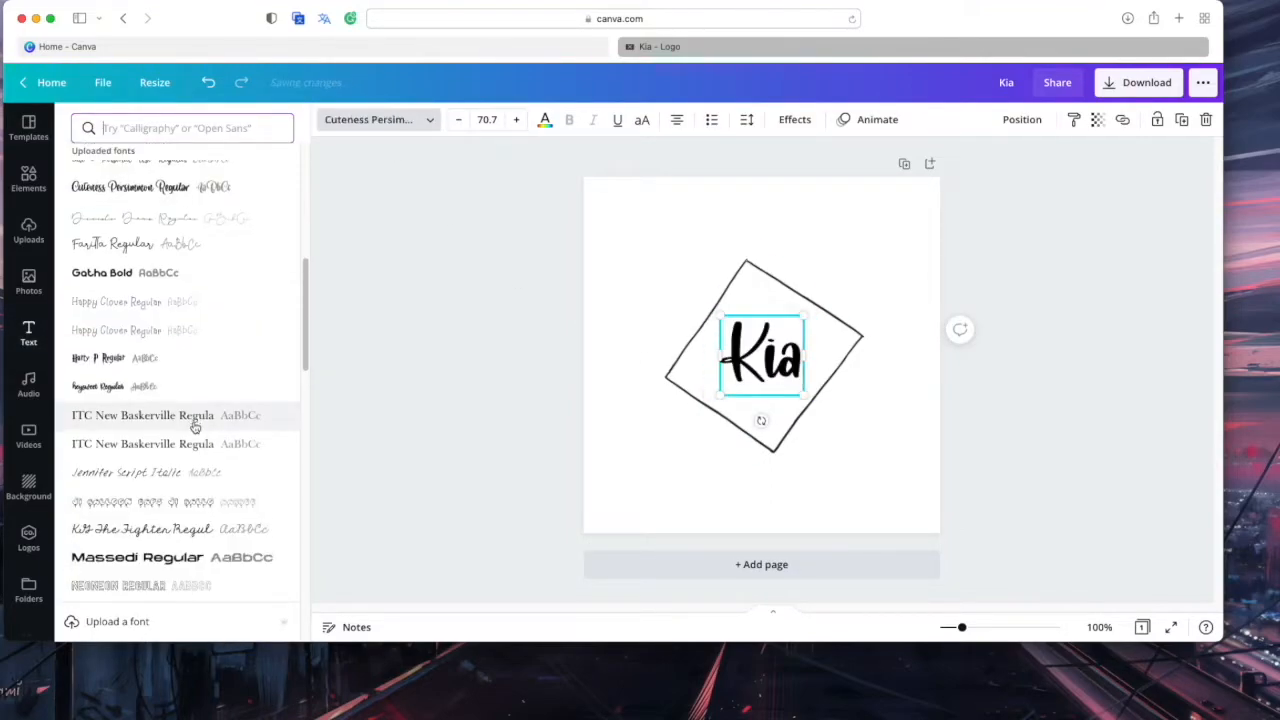
pyautogui.scroll(-5, 193, 427)
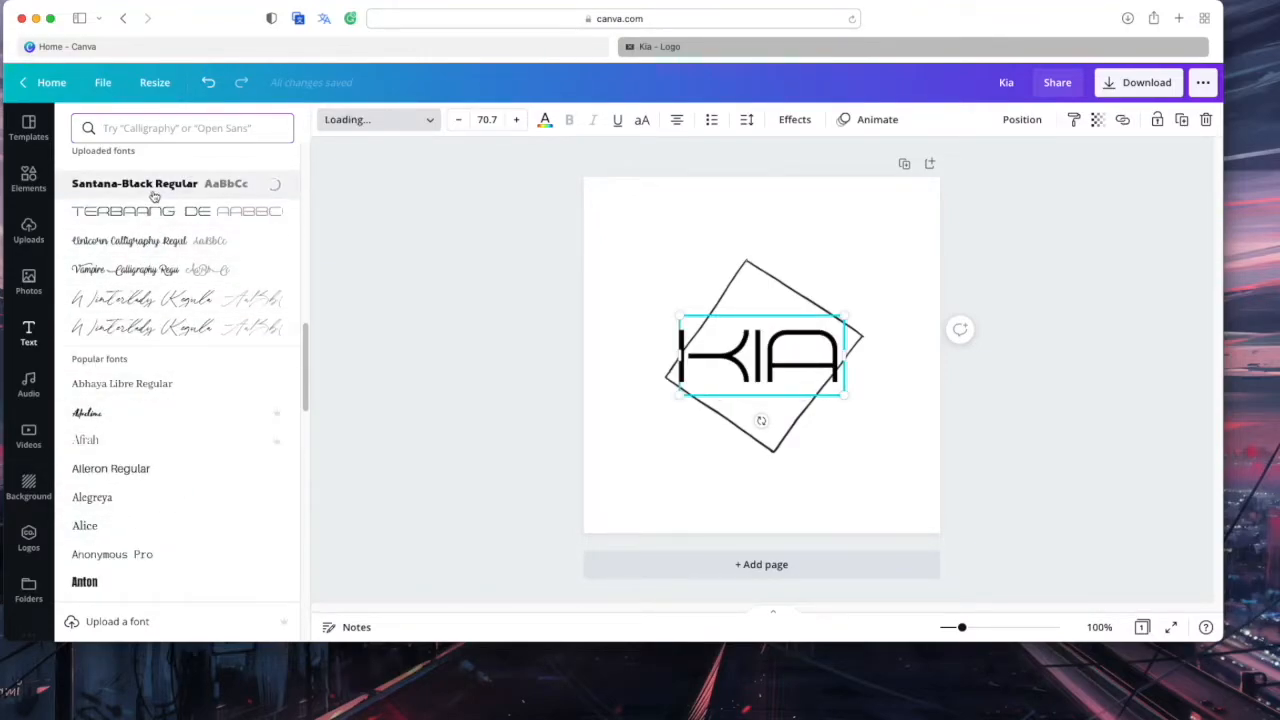
pyautogui.click(157, 209)
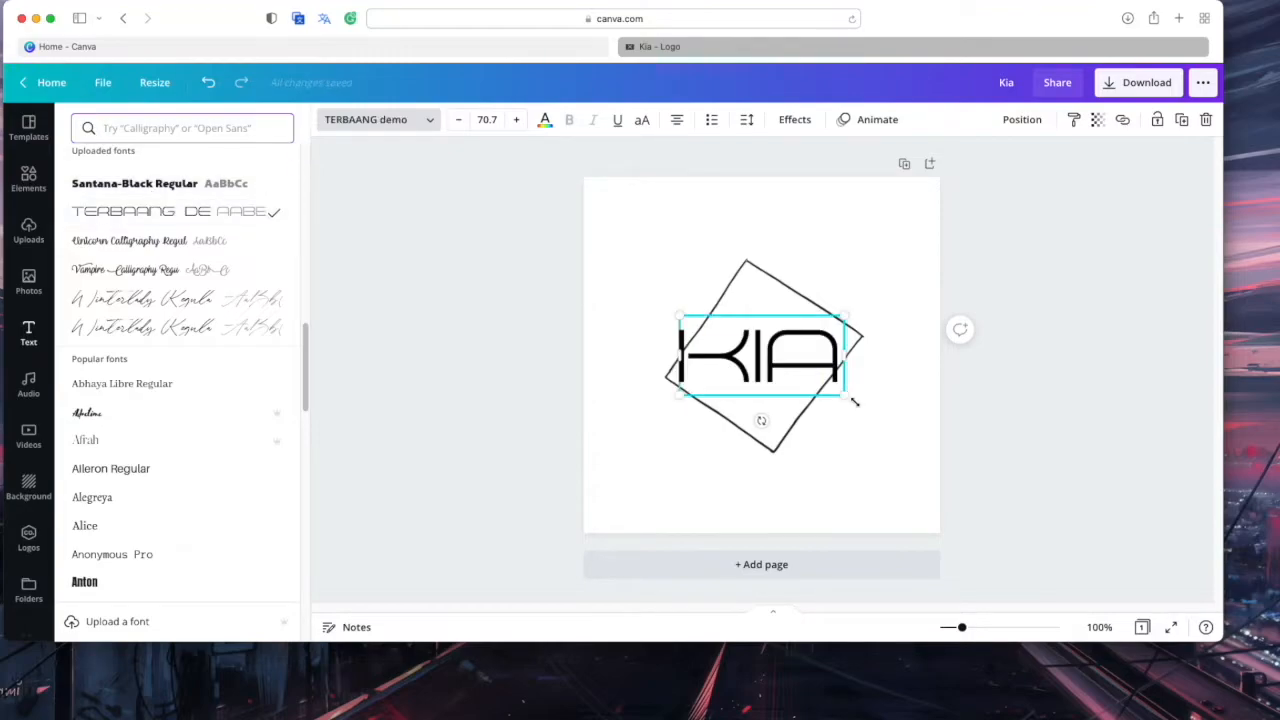
# Enlarge Kia to size 114, centre it, and move the square outline off the logo
pyautogui.moveTo(863, 408); pyautogui.dragTo(902, 426)
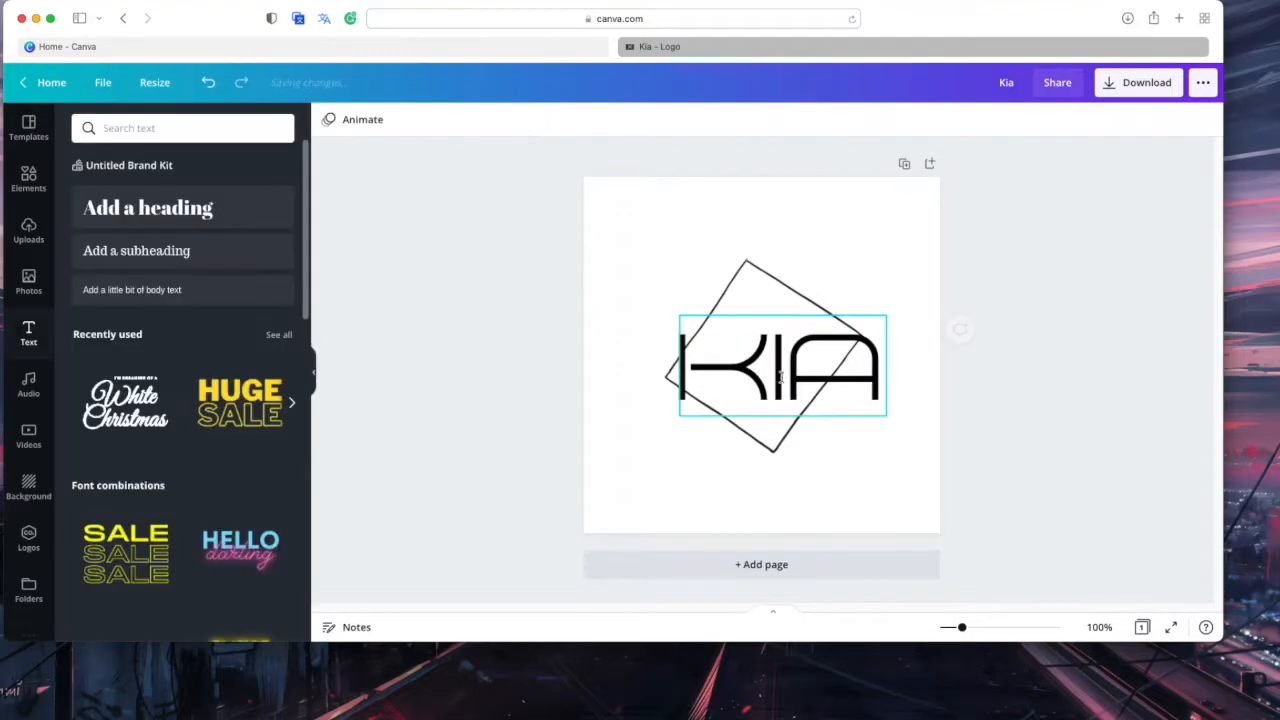
pyautogui.moveTo(788, 364); pyautogui.dragTo(740, 428)
pyautogui.moveTo(765, 339); pyautogui.dragTo(860, 220)
pyautogui.moveTo(781, 449); pyautogui.dragTo(810, 373)
pyautogui.moveTo(866, 406); pyautogui.dragTo(833, 406)
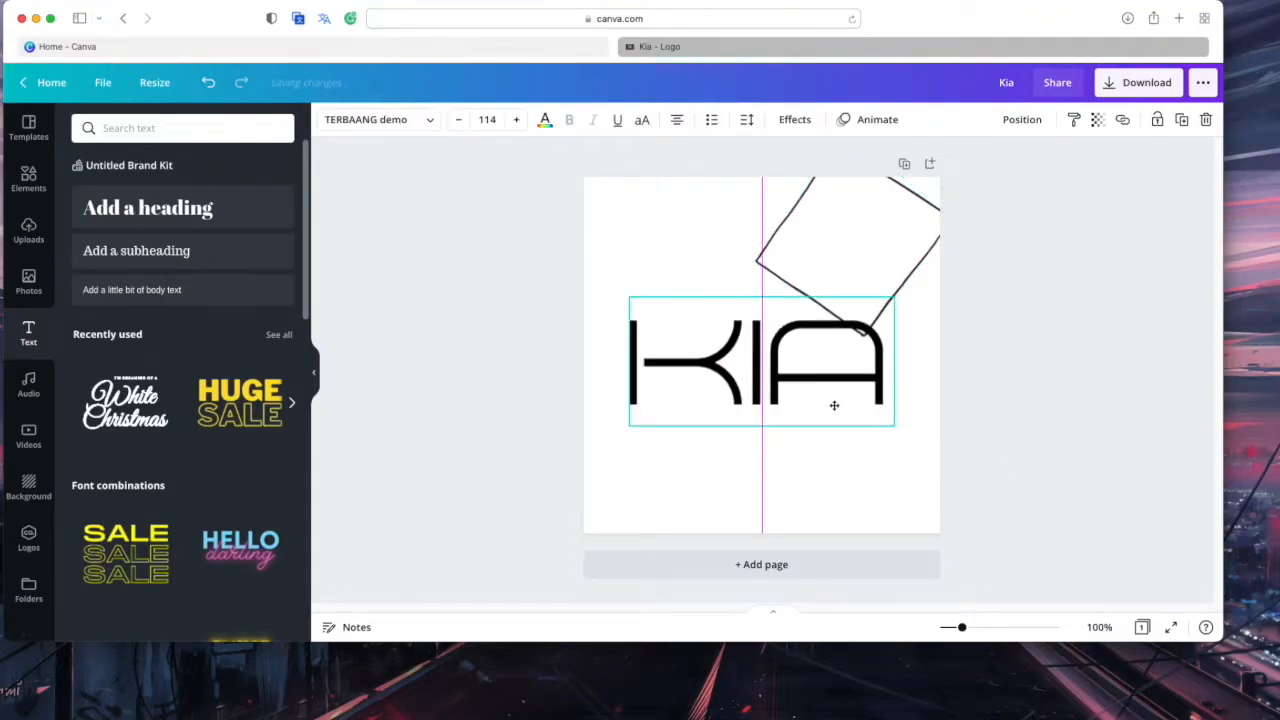
pyautogui.click(860, 257)
pyautogui.moveTo(860, 257); pyautogui.dragTo(869, 214)
# Delete the square outline and add a 'Virtual services' subheading below KIA
pyautogui.press('Delete')
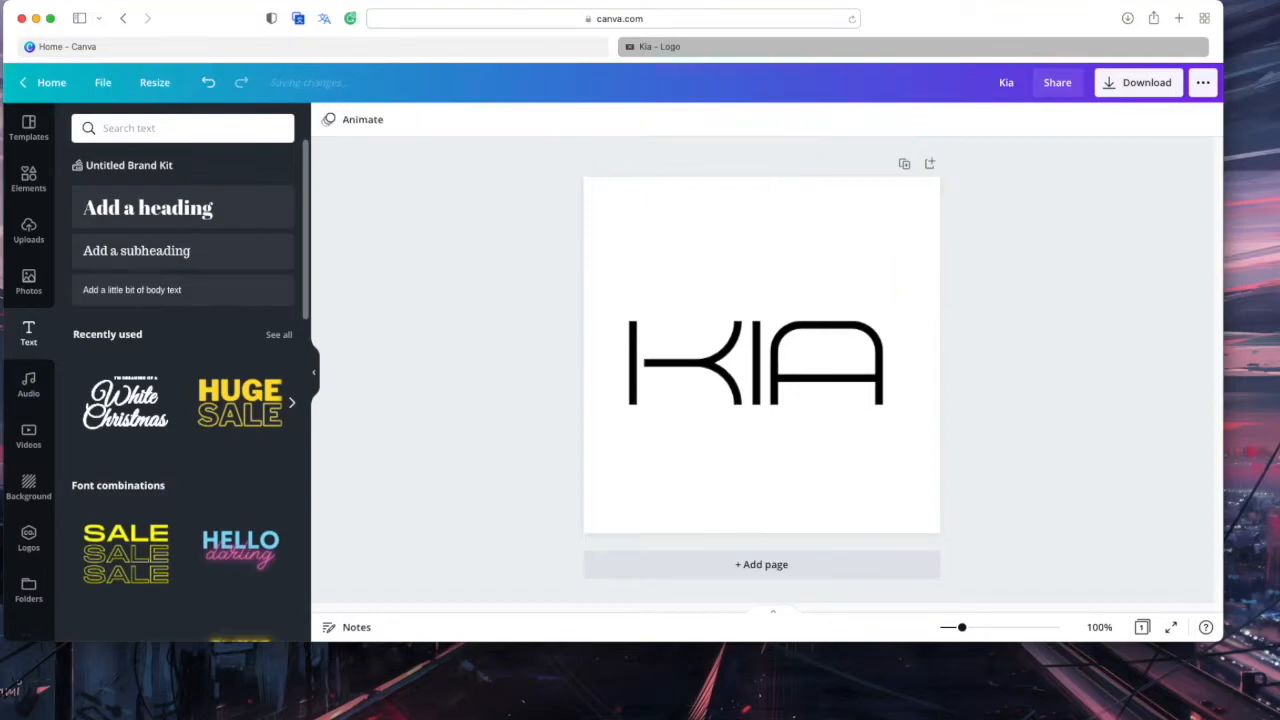
pyautogui.click(125, 255)
pyautogui.doubleClick(753, 348)
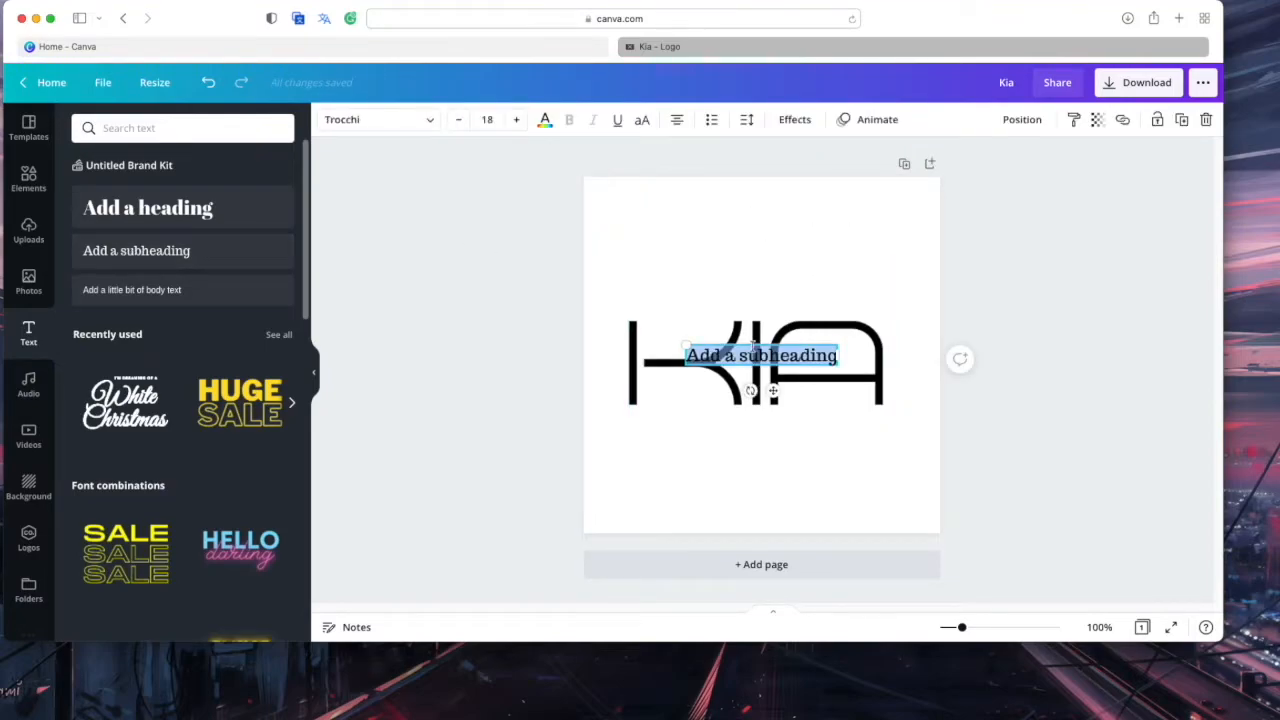
pyautogui.write('Virtual services')
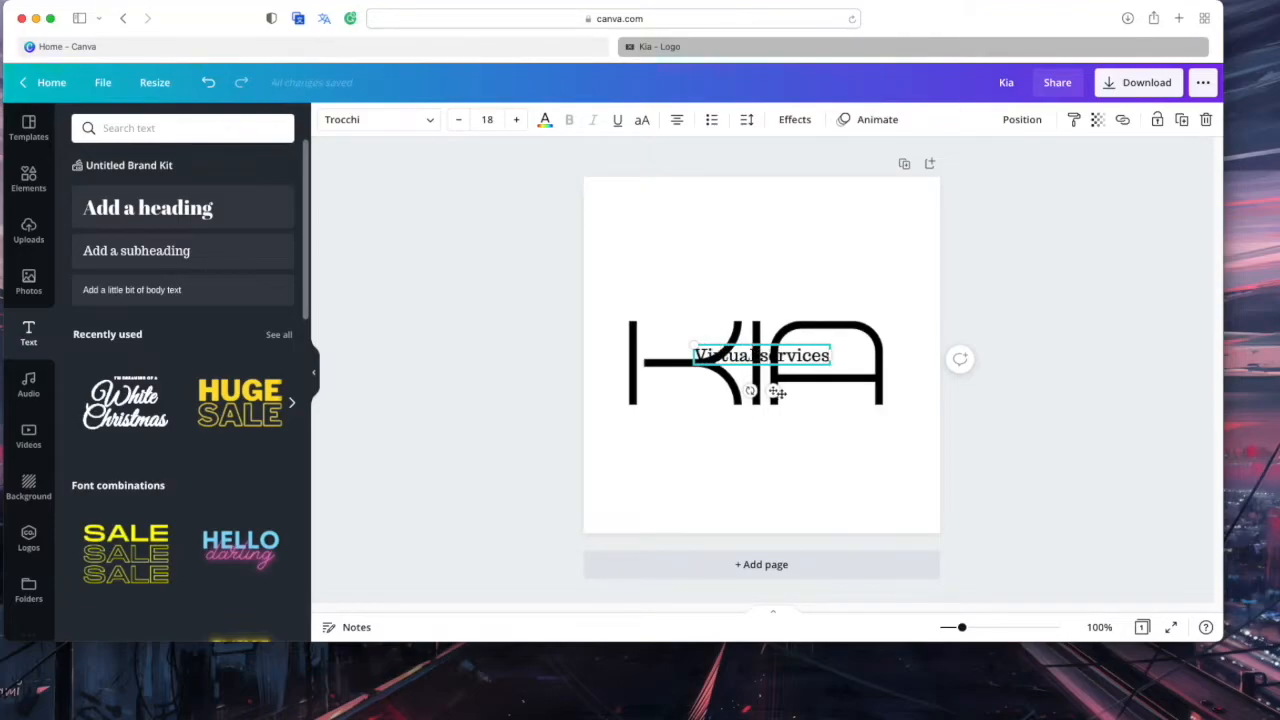
pyautogui.moveTo(773, 398); pyautogui.dragTo(766, 477)
# Make the tagline uppercase with letter spacing 278, aligned under KIA
pyautogui.tripleClick(766, 445)
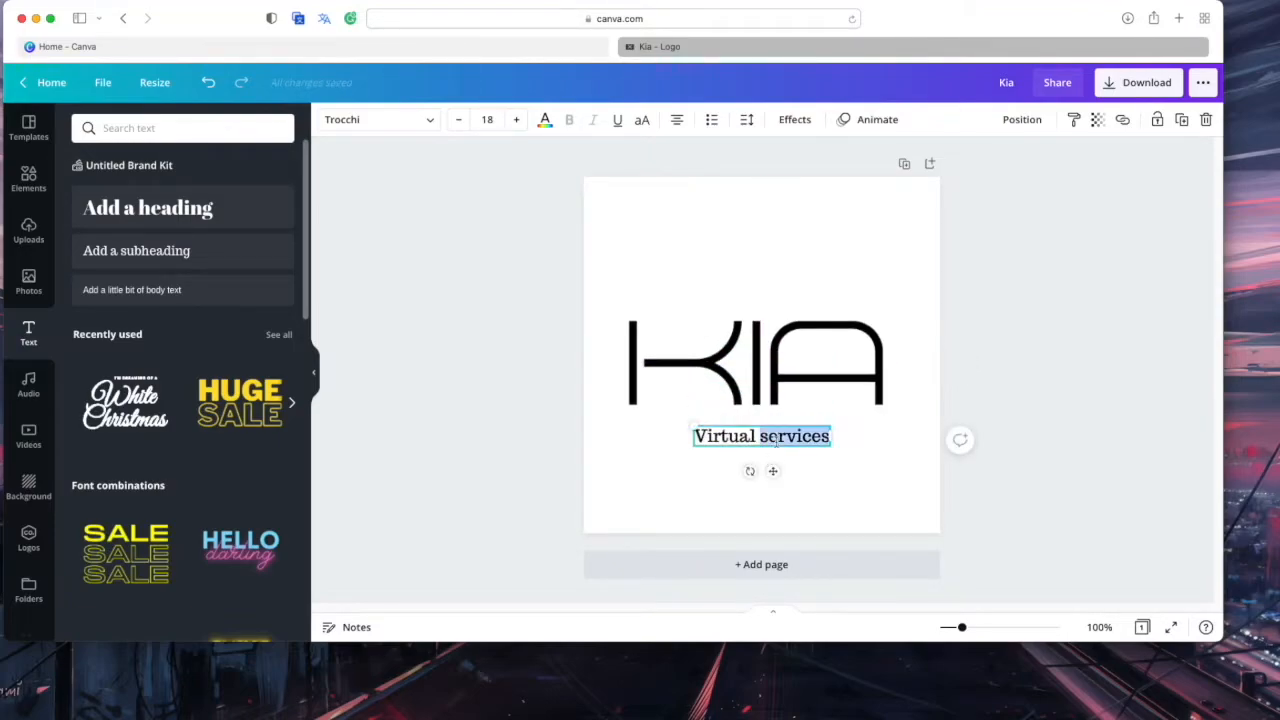
pyautogui.click(643, 123)
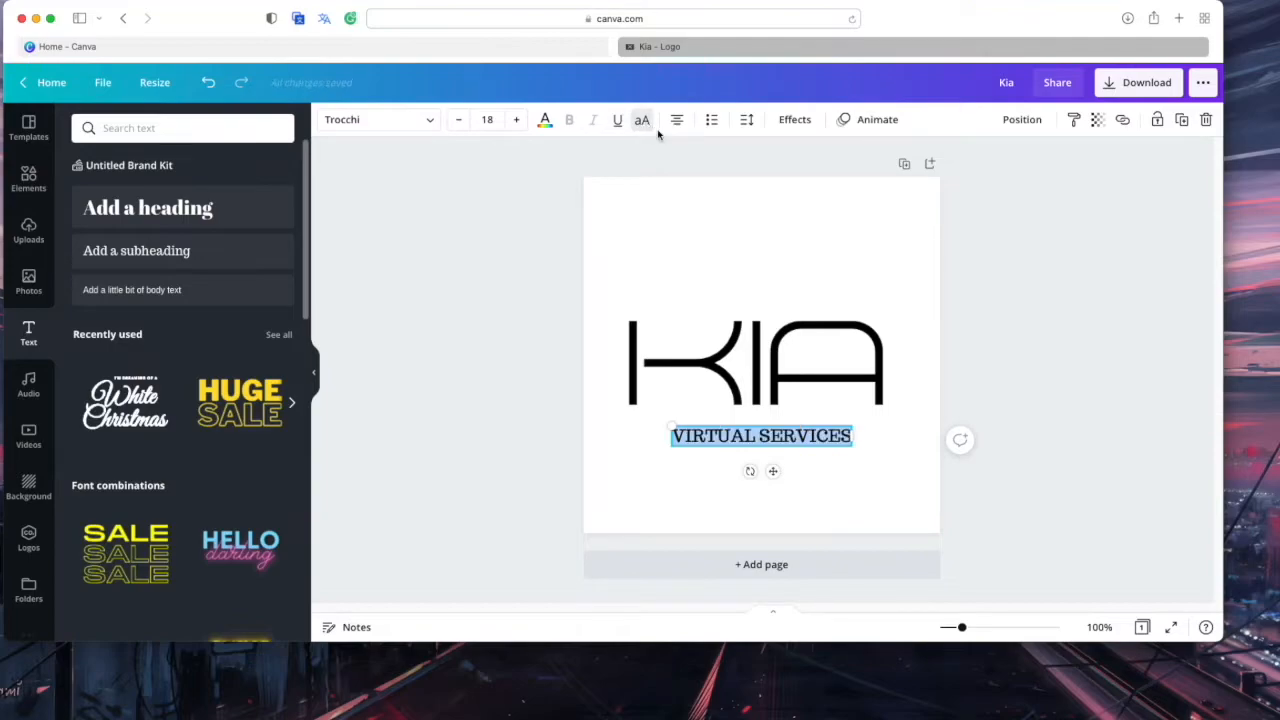
pyautogui.click(747, 119)
pyautogui.moveTo(862, 176); pyautogui.dragTo(885, 175)
pyautogui.click(689, 291)
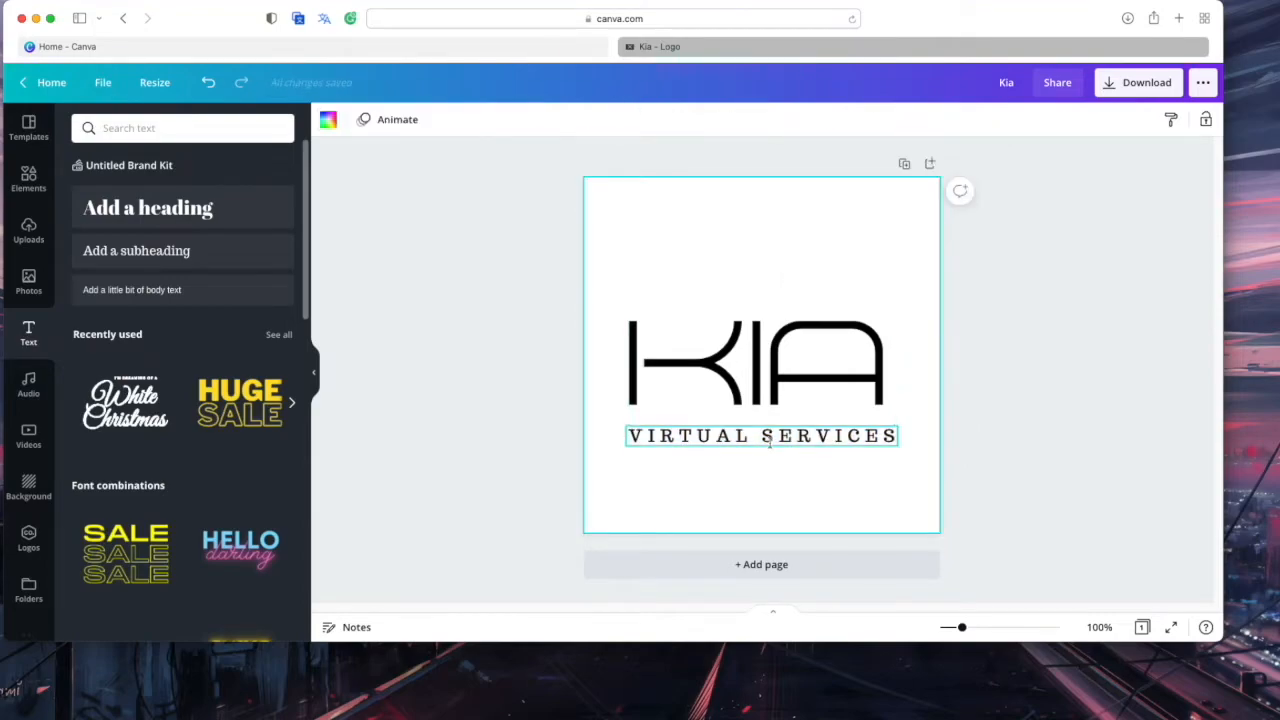
pyautogui.moveTo(771, 439); pyautogui.dragTo(767, 430)
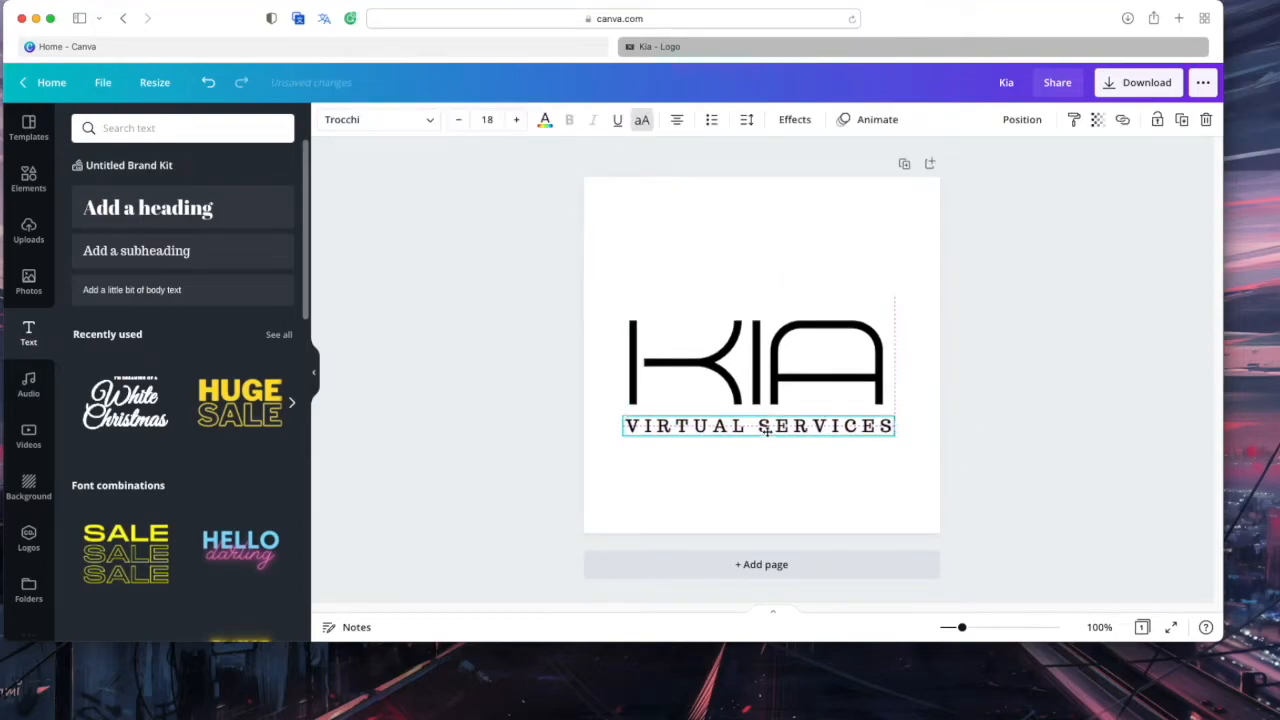
# Try TERBAANG demo, Abhaya Libre, Bright, Cooper Hewitt and Code Pro fonts on the tagline
pyautogui.click(777, 251)
pyautogui.click(764, 428)
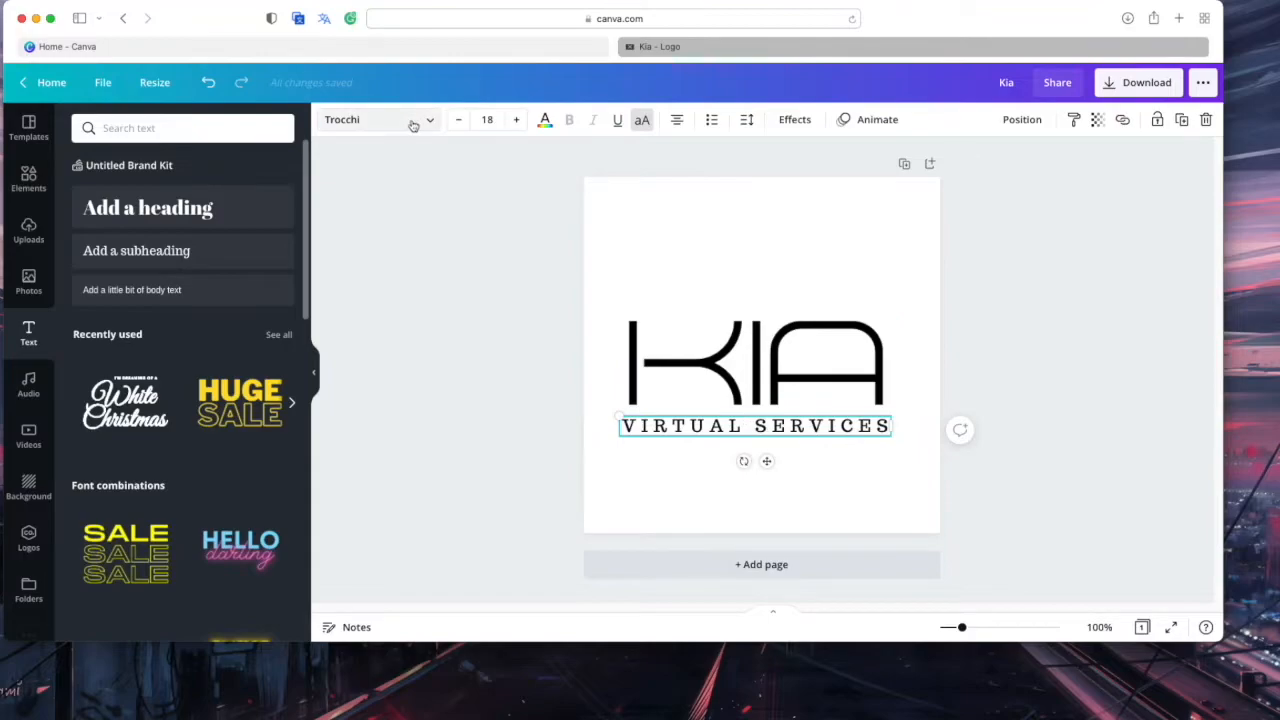
pyautogui.click(412, 120)
pyautogui.click(175, 245)
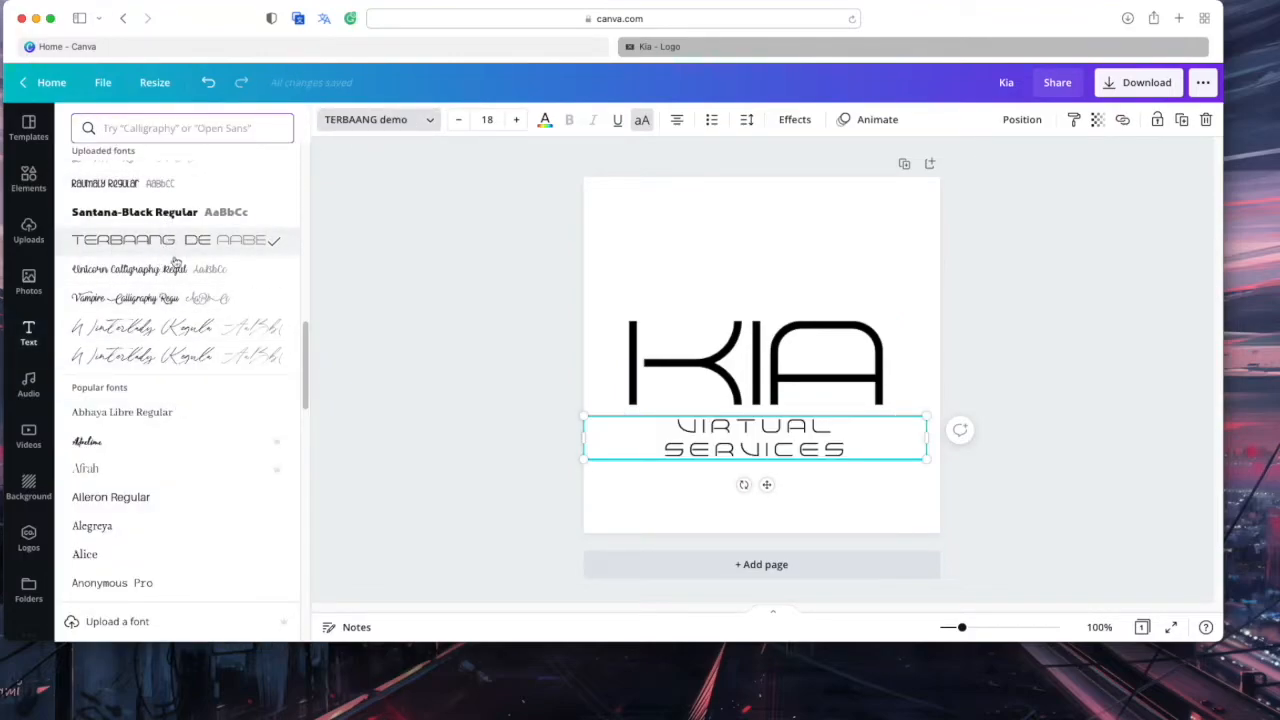
pyautogui.scroll(-4, 189, 360)
pyautogui.click(143, 236)
pyautogui.scroll(-8, 175, 374)
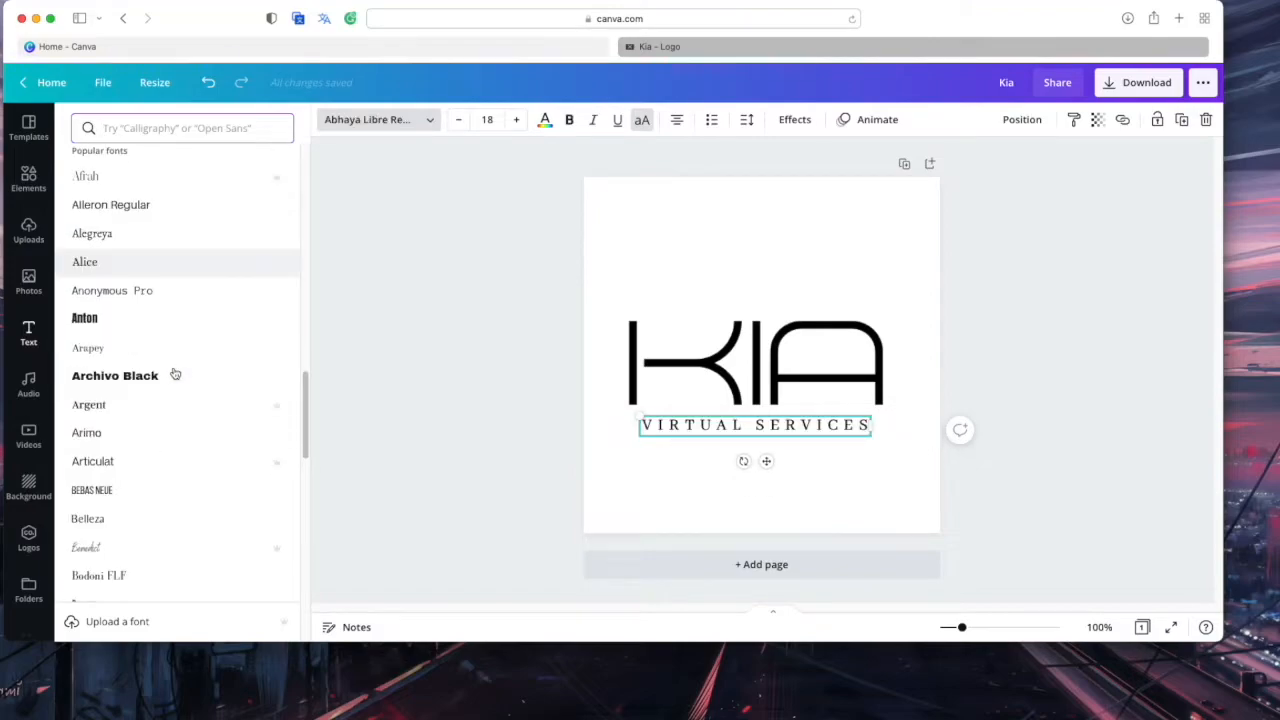
pyautogui.click(139, 306)
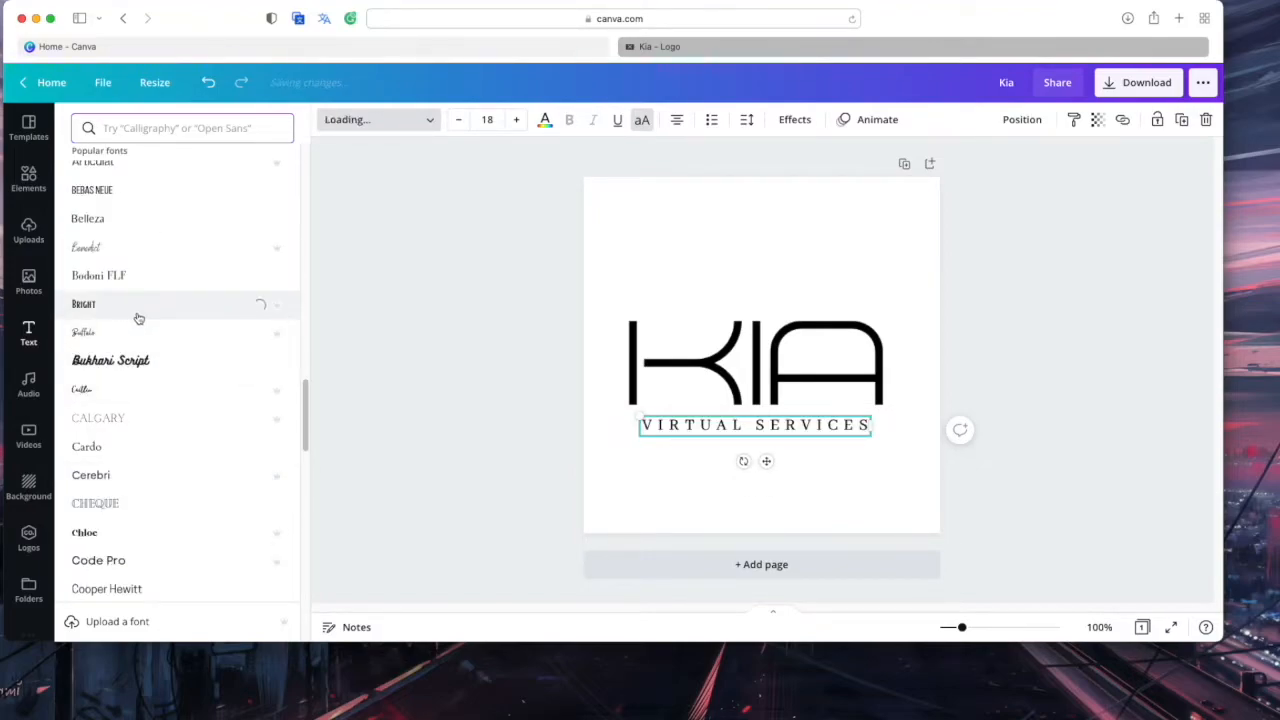
pyautogui.scroll(-3, 193, 397)
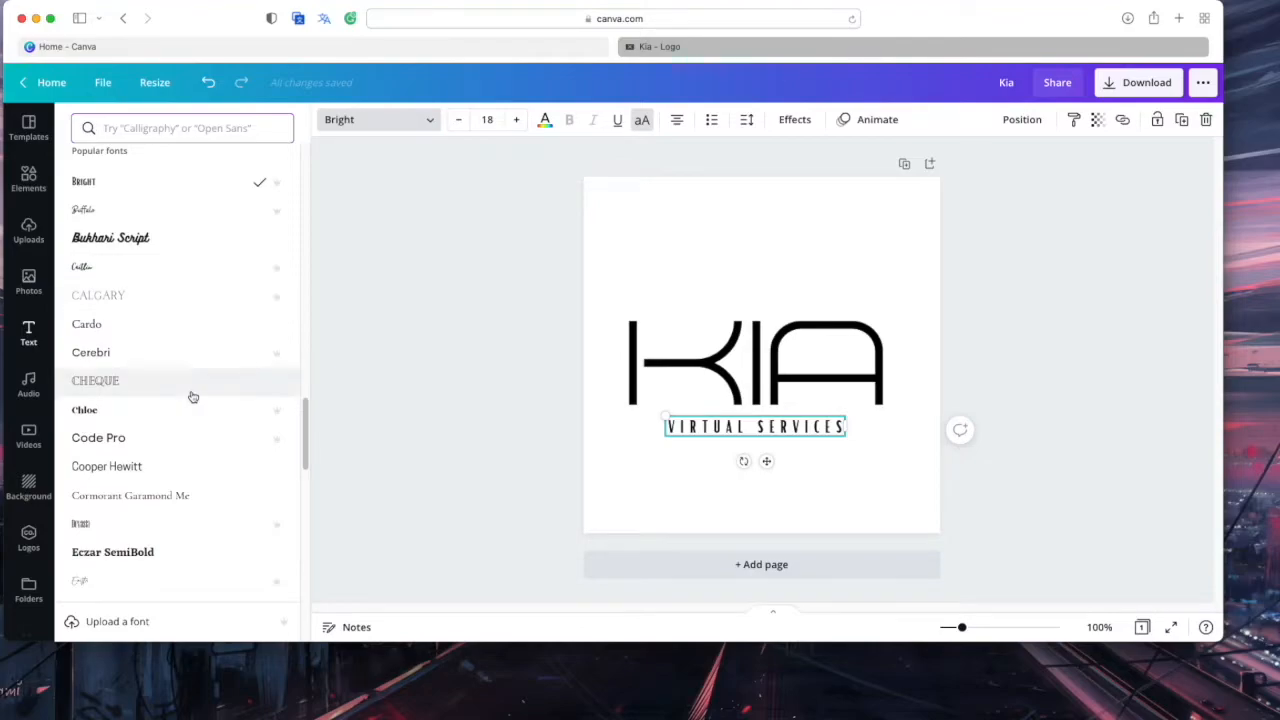
pyautogui.click(197, 465)
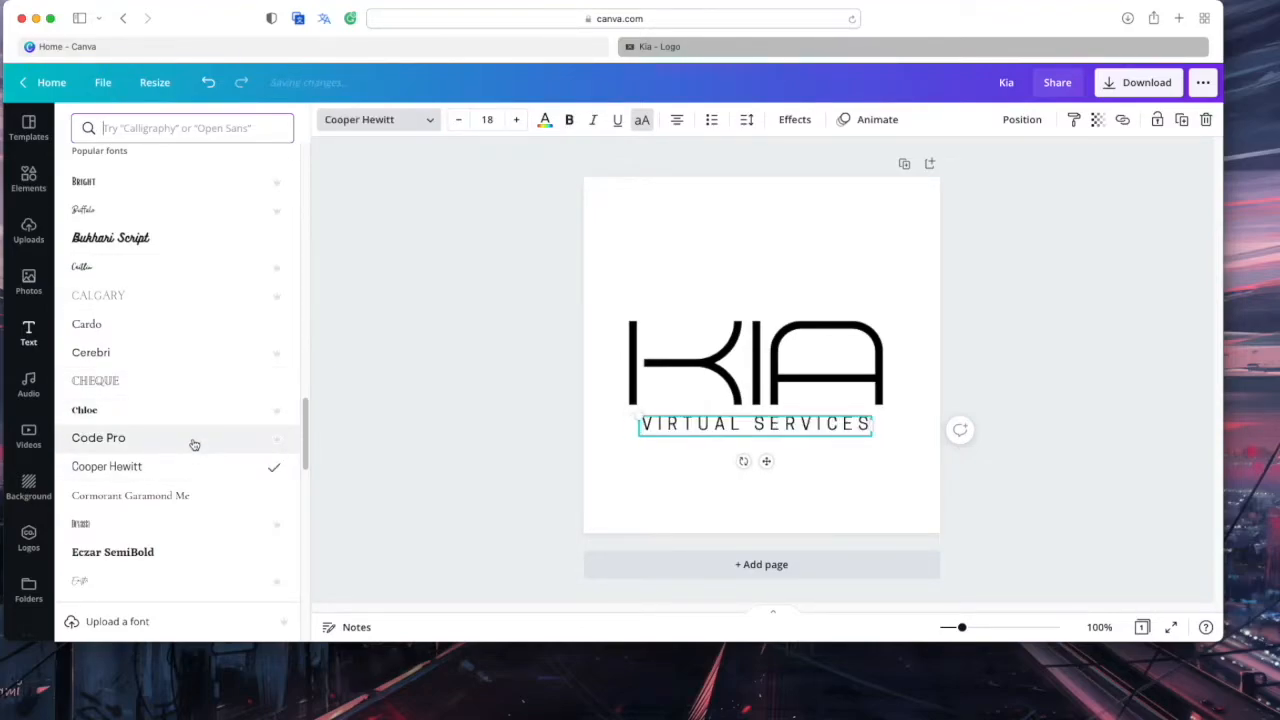
pyautogui.click(185, 441)
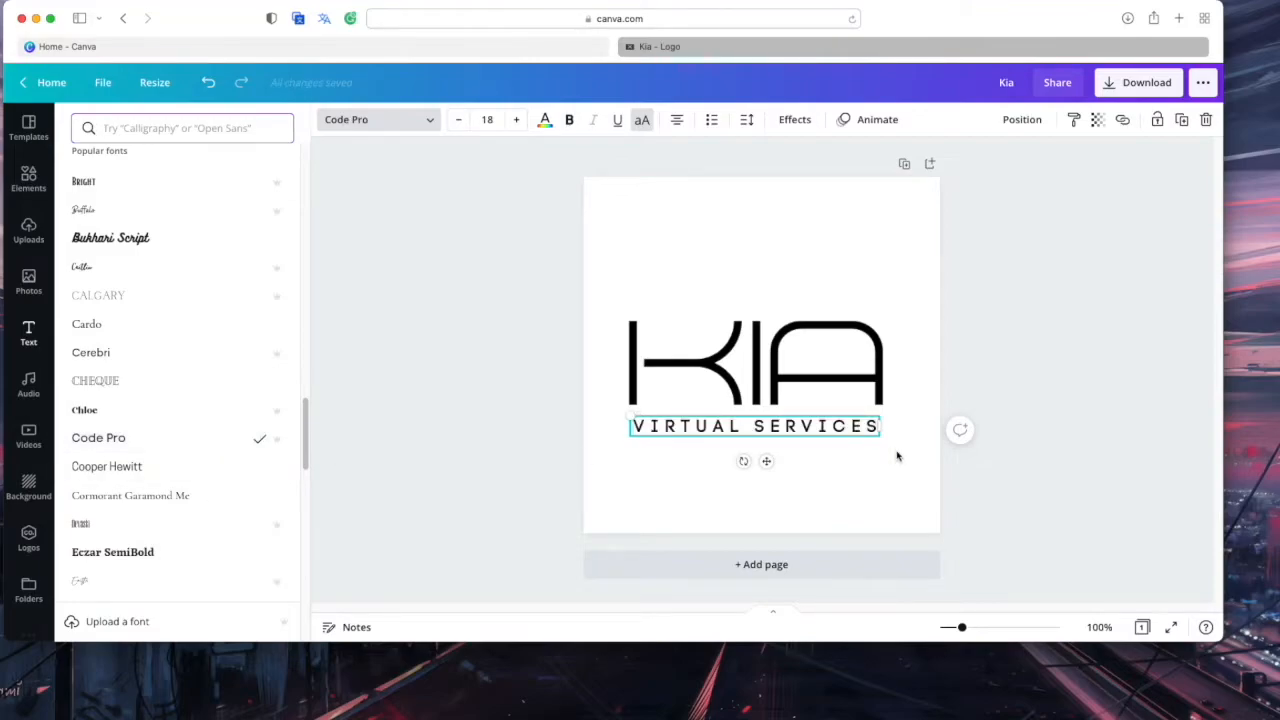
# Apply Calgary to the tagline at size 19.1, centred under KIA
pyautogui.moveTo(890, 440); pyautogui.dragTo(900, 443)
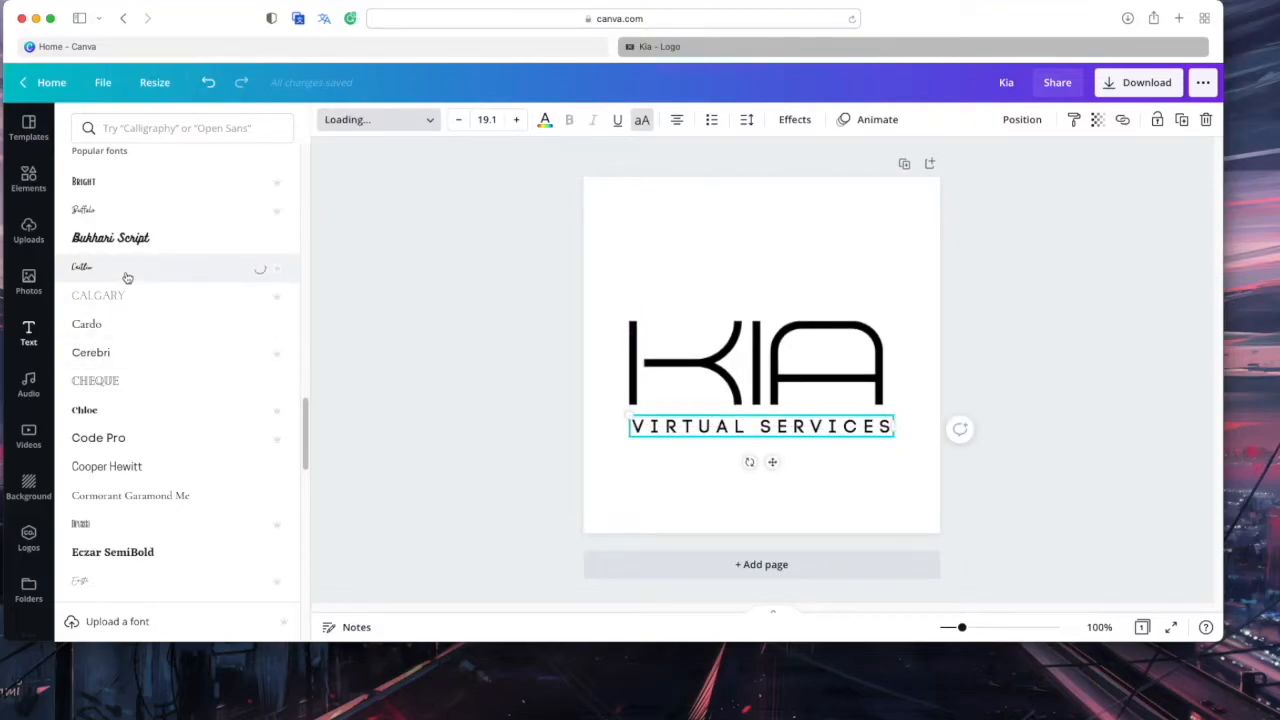
pyautogui.click(129, 318)
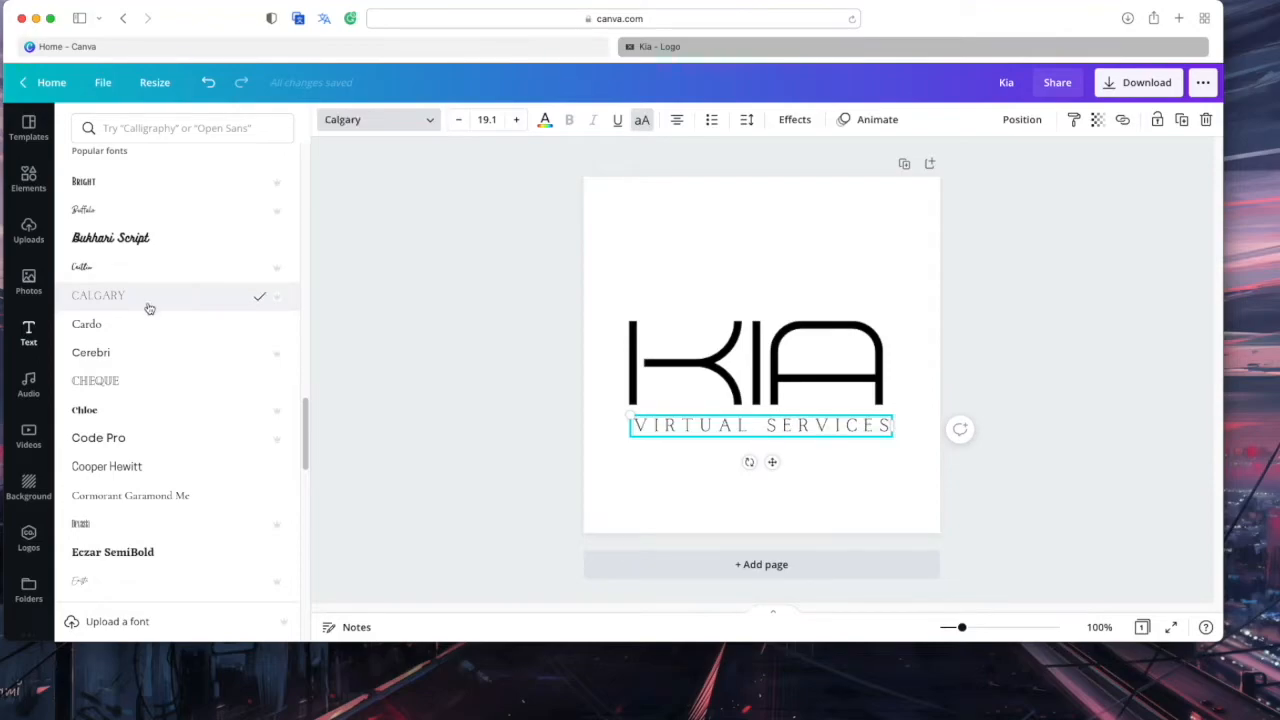
pyautogui.click(809, 514)
pyautogui.moveTo(779, 429); pyautogui.dragTo(777, 430)
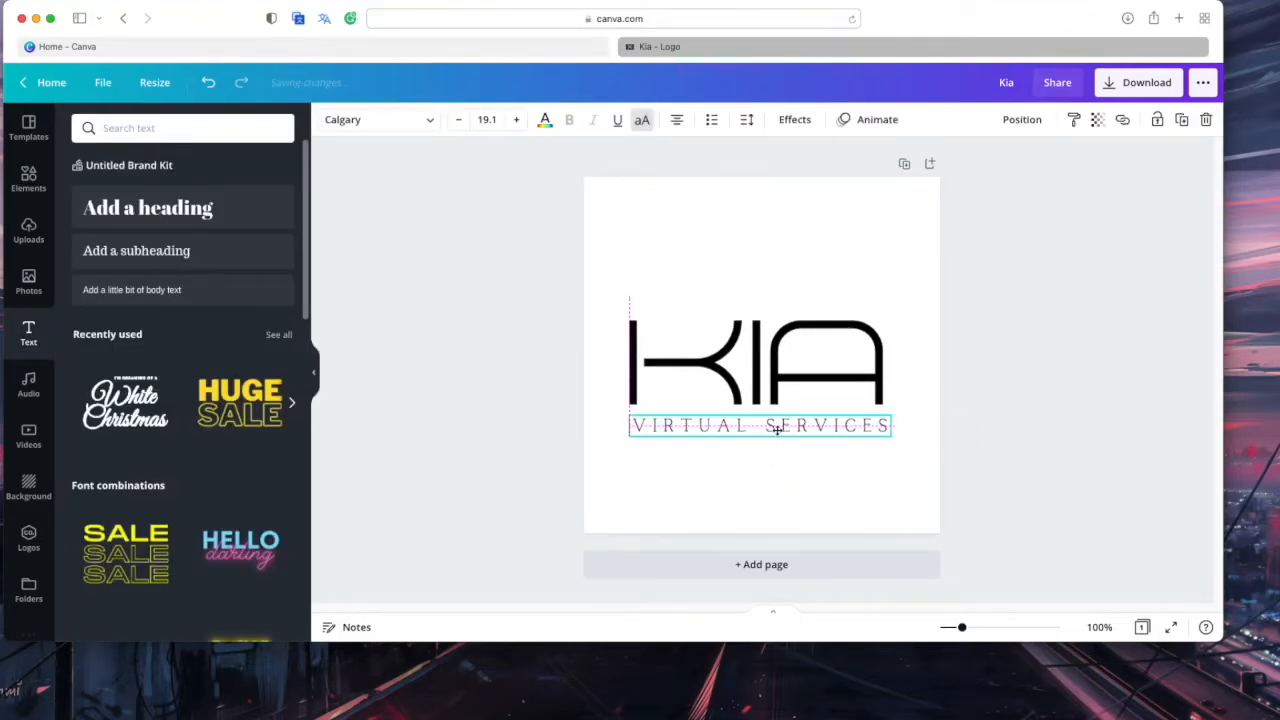
pyautogui.click(822, 517)
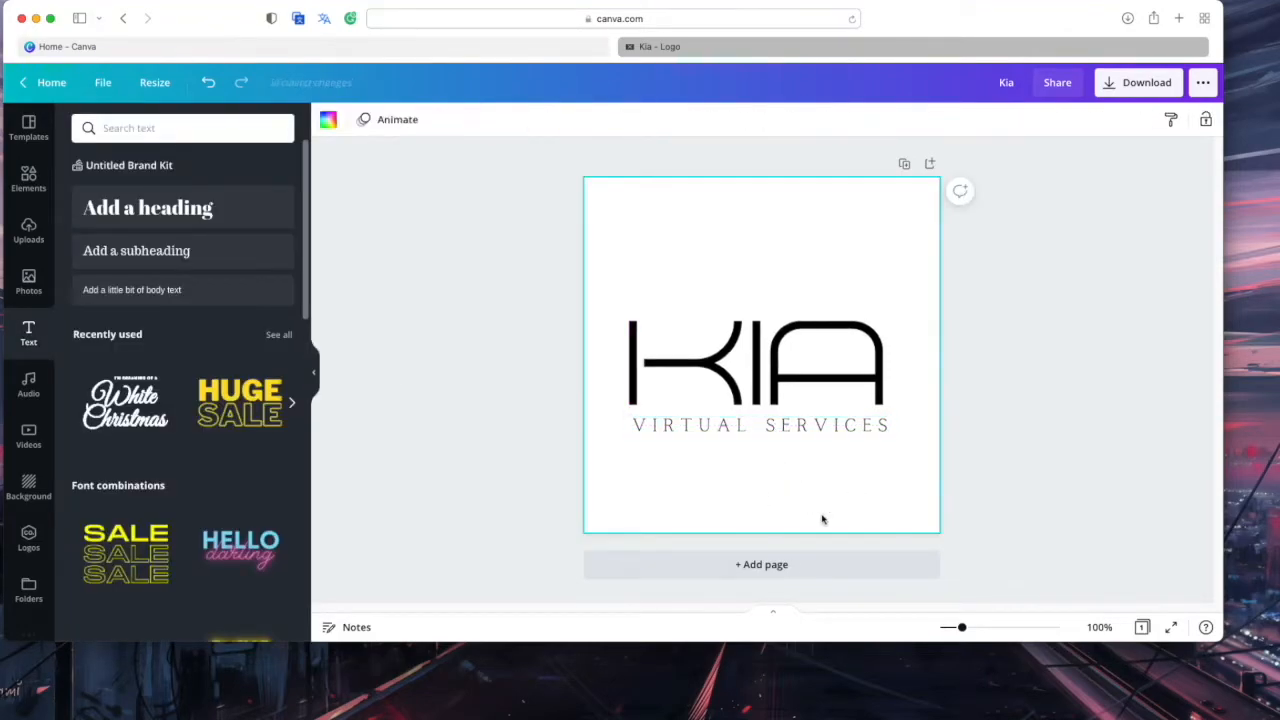
# Duplicate the logo page and pick out the VIRTUAL SERVICES tagline on page 2
pyautogui.click(904, 165)
pyautogui.click(766, 375)
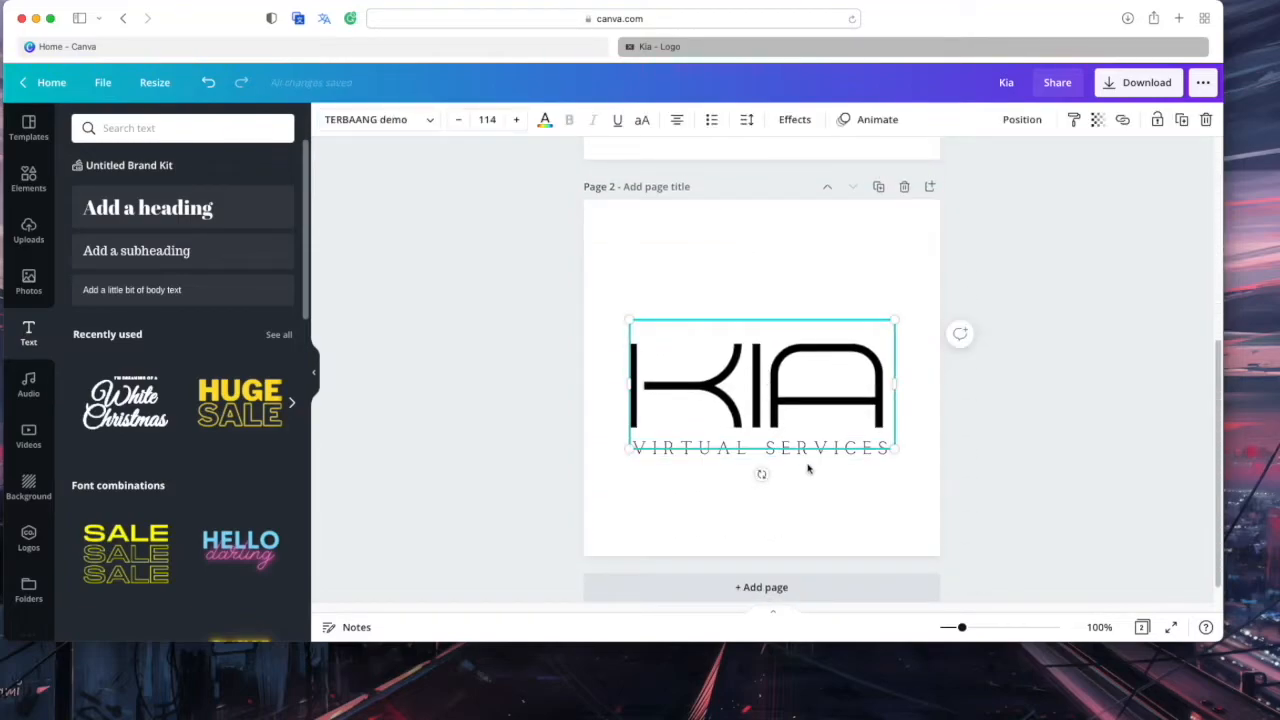
pyautogui.click(830, 474)
pyautogui.click(817, 458)
pyautogui.click(860, 502)
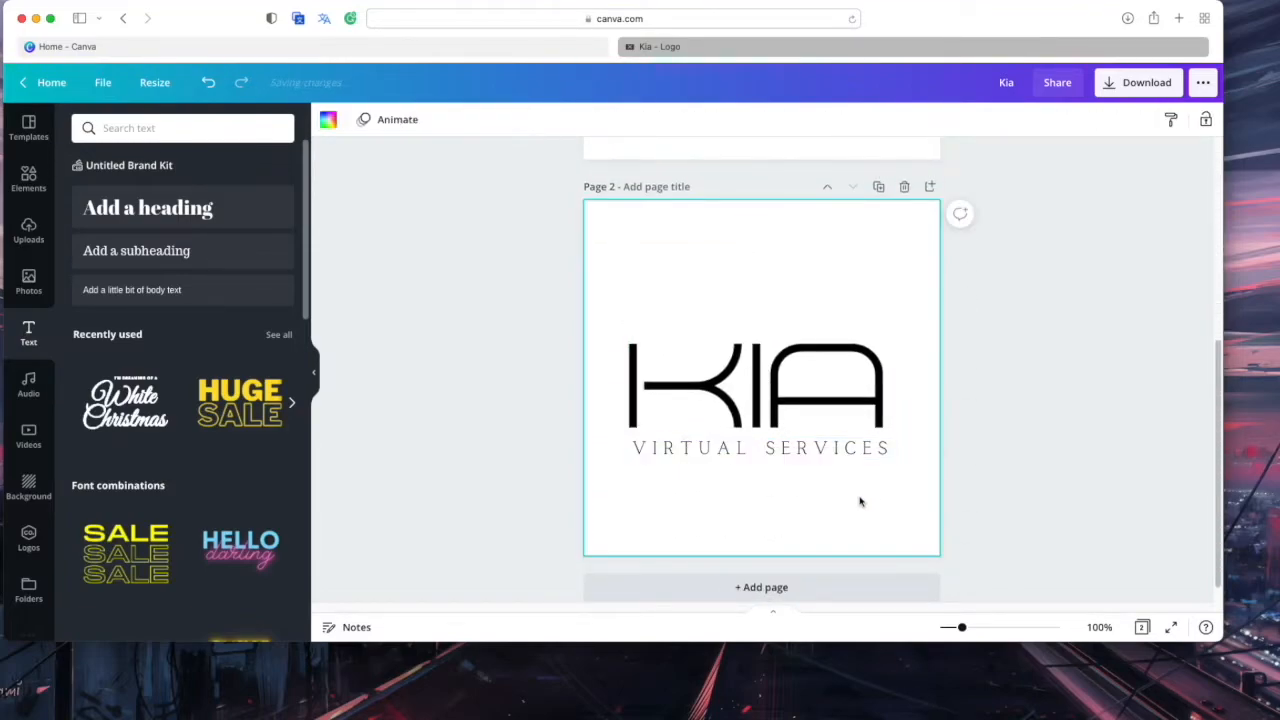
pyautogui.click(770, 448)
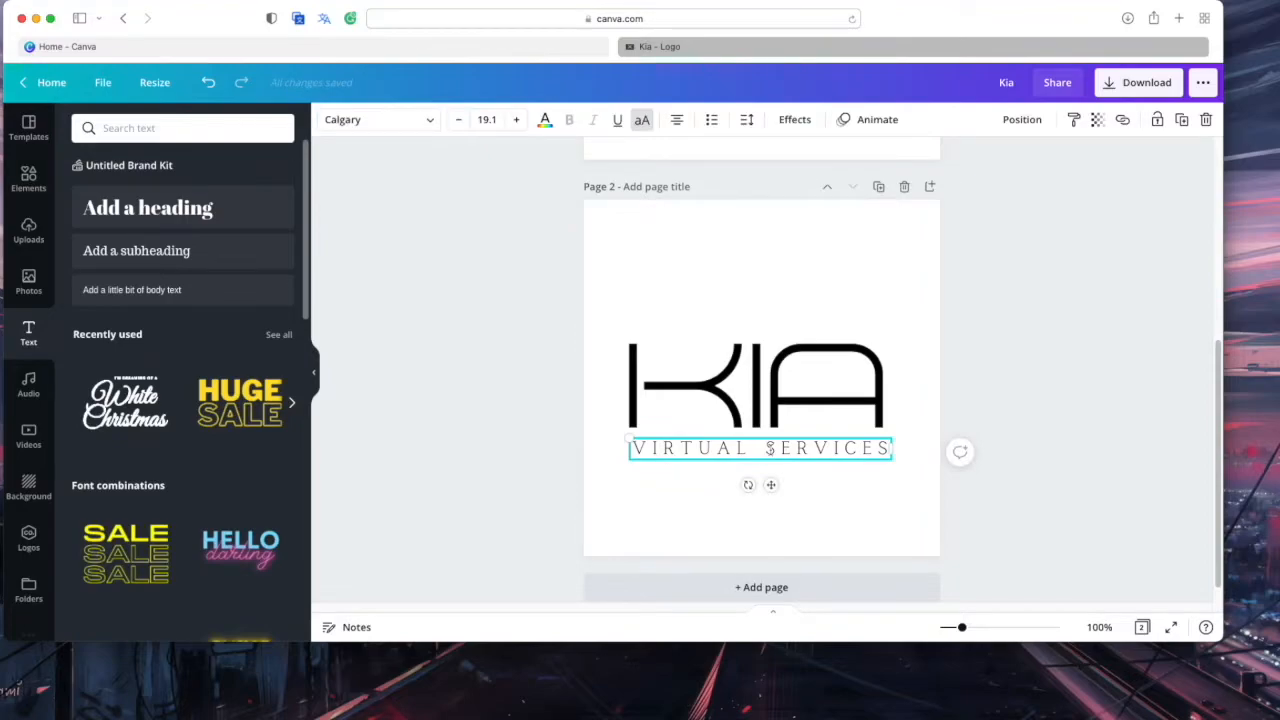
# Apply a Curve effect of -11 so the tagline arcs gently beneath KIA
pyautogui.click(747, 122)
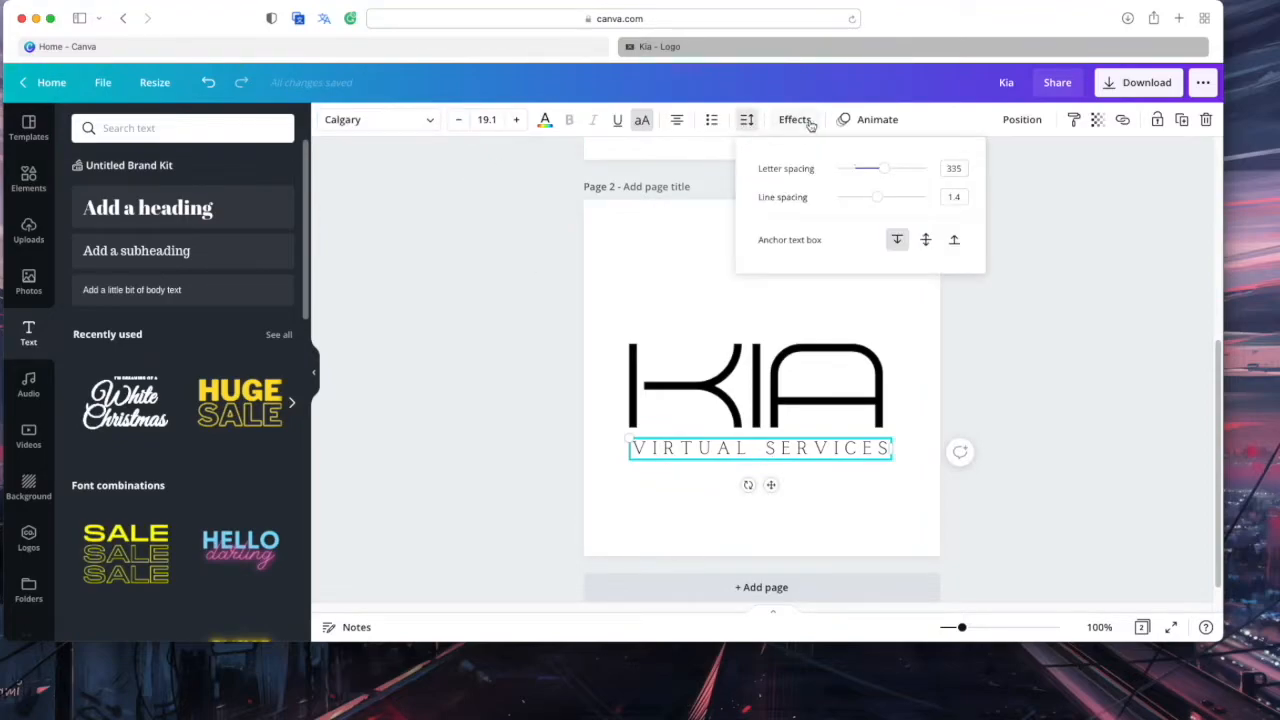
pyautogui.click(795, 119)
pyautogui.click(170, 528)
pyautogui.moveTo(231, 613); pyautogui.dragTo(176, 606)
pyautogui.moveTo(766, 460); pyautogui.dragTo(786, 455)
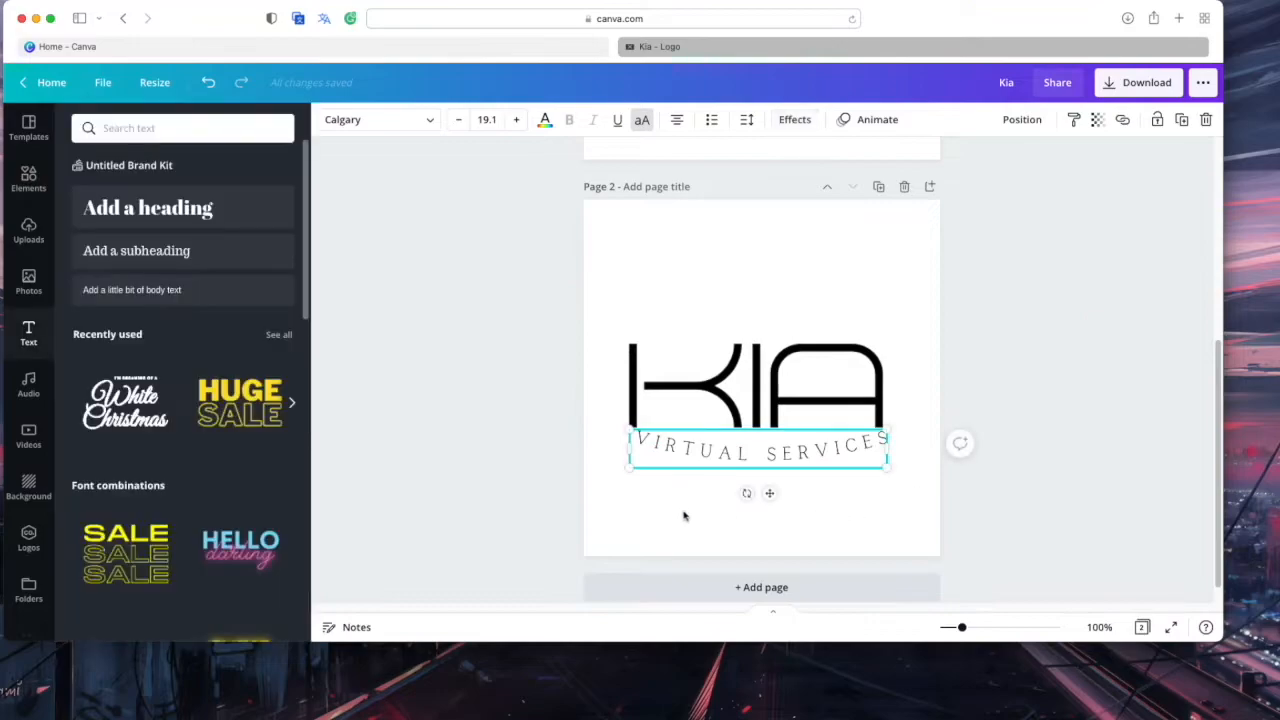
pyautogui.click(889, 531)
pyautogui.click(745, 378)
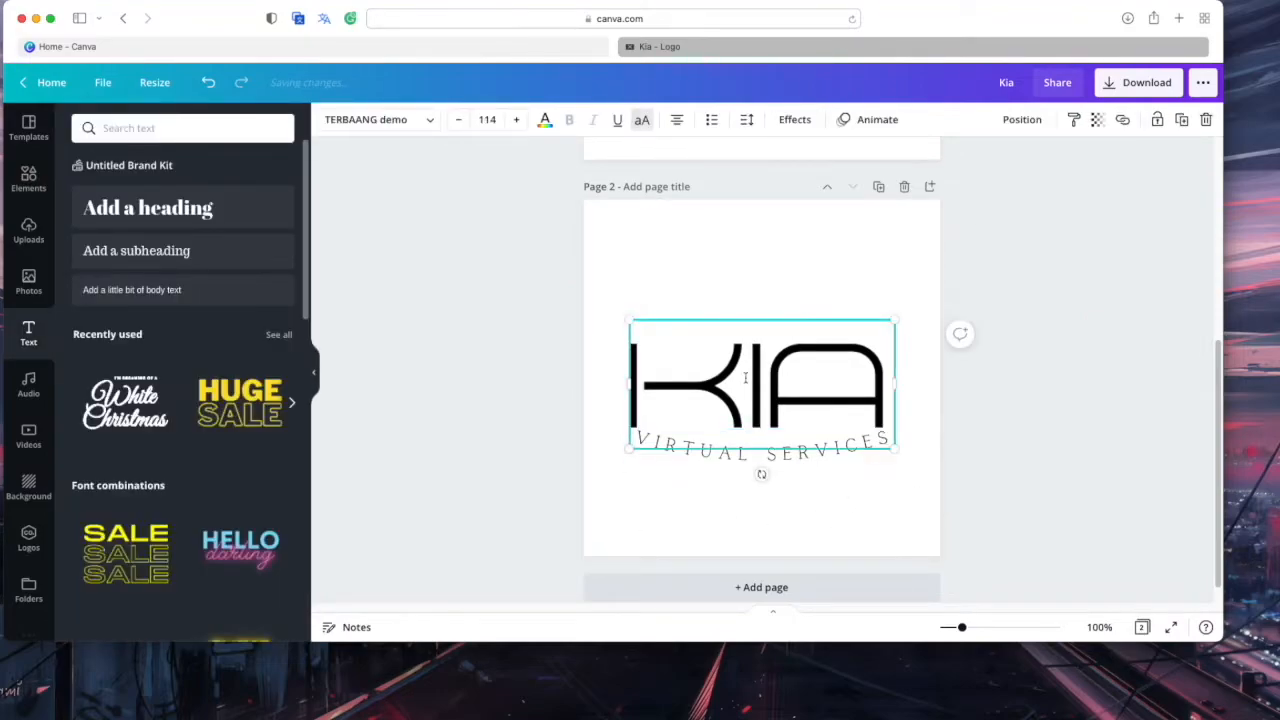
pyautogui.click(762, 284)
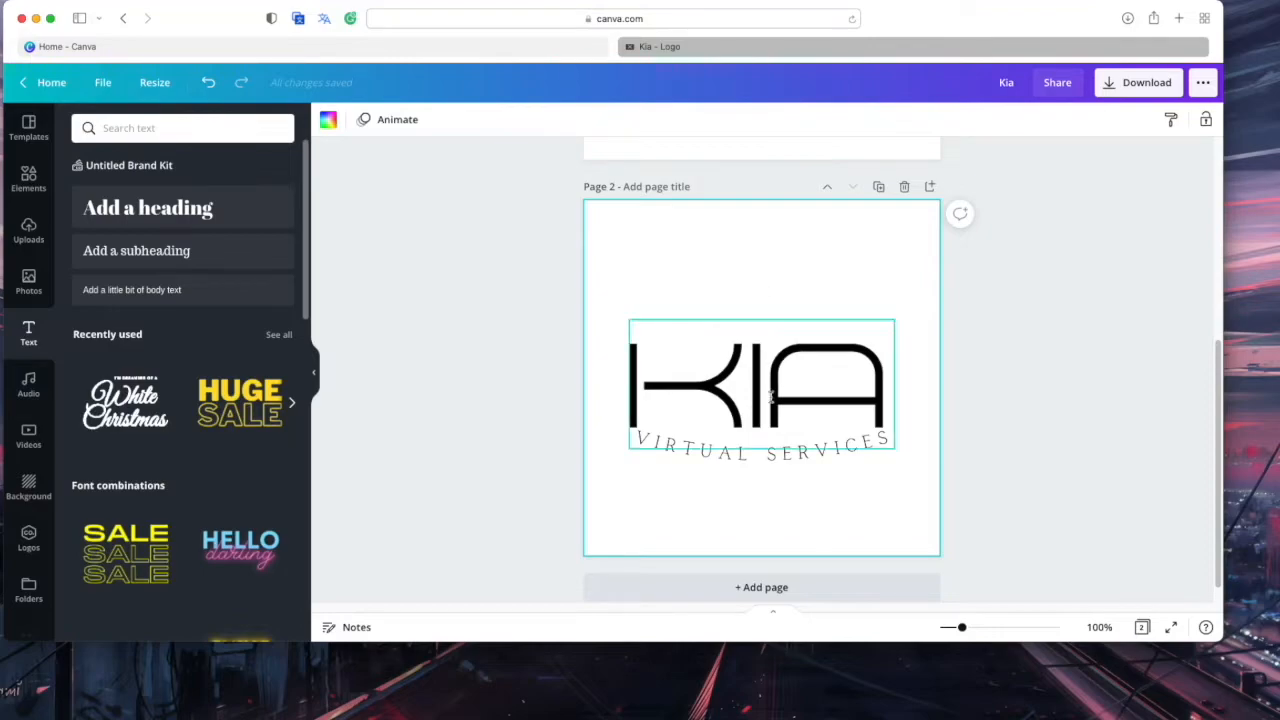
# Set the VIRTUAL SERVICES tagline's Curve back to 0 and keep it below KIA
pyautogui.click(765, 463)
pyautogui.moveTo(805, 452); pyautogui.dragTo(804, 325)
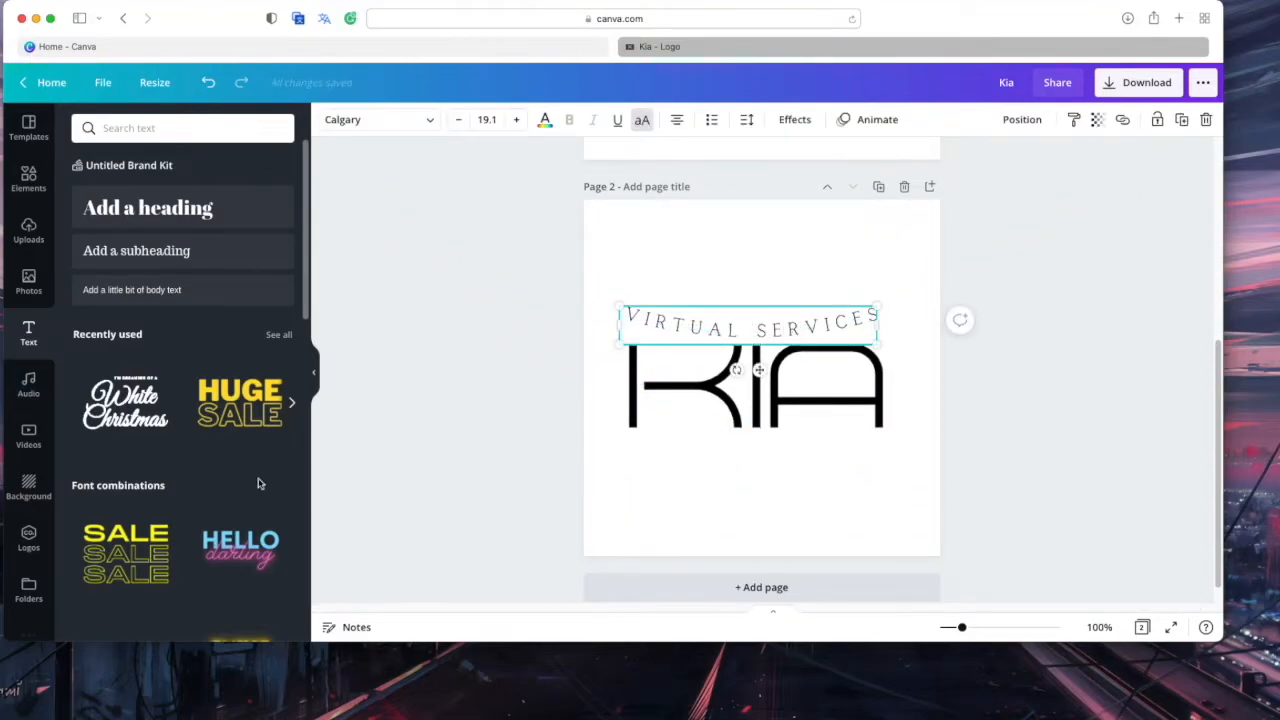
pyautogui.click(790, 119)
pyautogui.moveTo(175, 605)
pyautogui.mouseDown()
pyautogui.moveTo(196, 612)
pyautogui.moveTo(179, 607)
pyautogui.mouseUp()
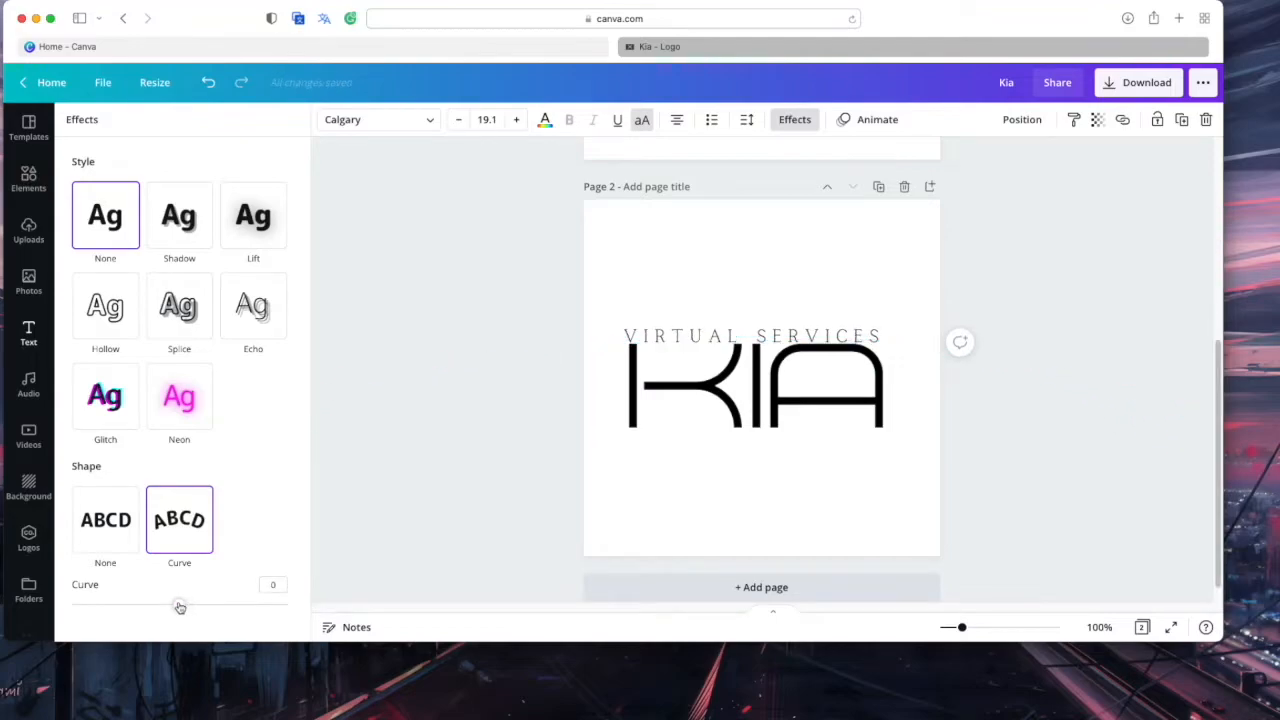
pyautogui.moveTo(720, 338); pyautogui.dragTo(724, 446)
# Change Kia to the Emitha script font and enlarge it to size 172
pyautogui.click(728, 368)
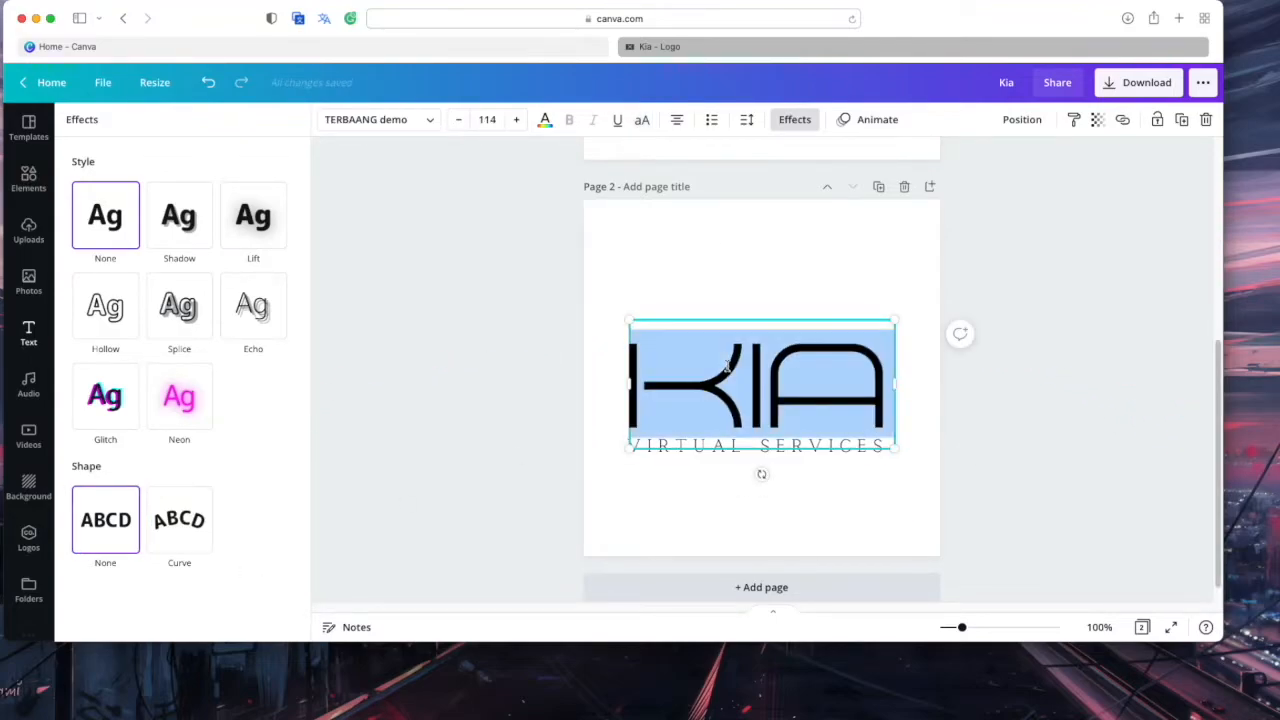
pyautogui.click(422, 120)
pyautogui.scroll(-5, 190, 432)
pyautogui.scroll(2, 123, 297)
pyautogui.click(124, 300)
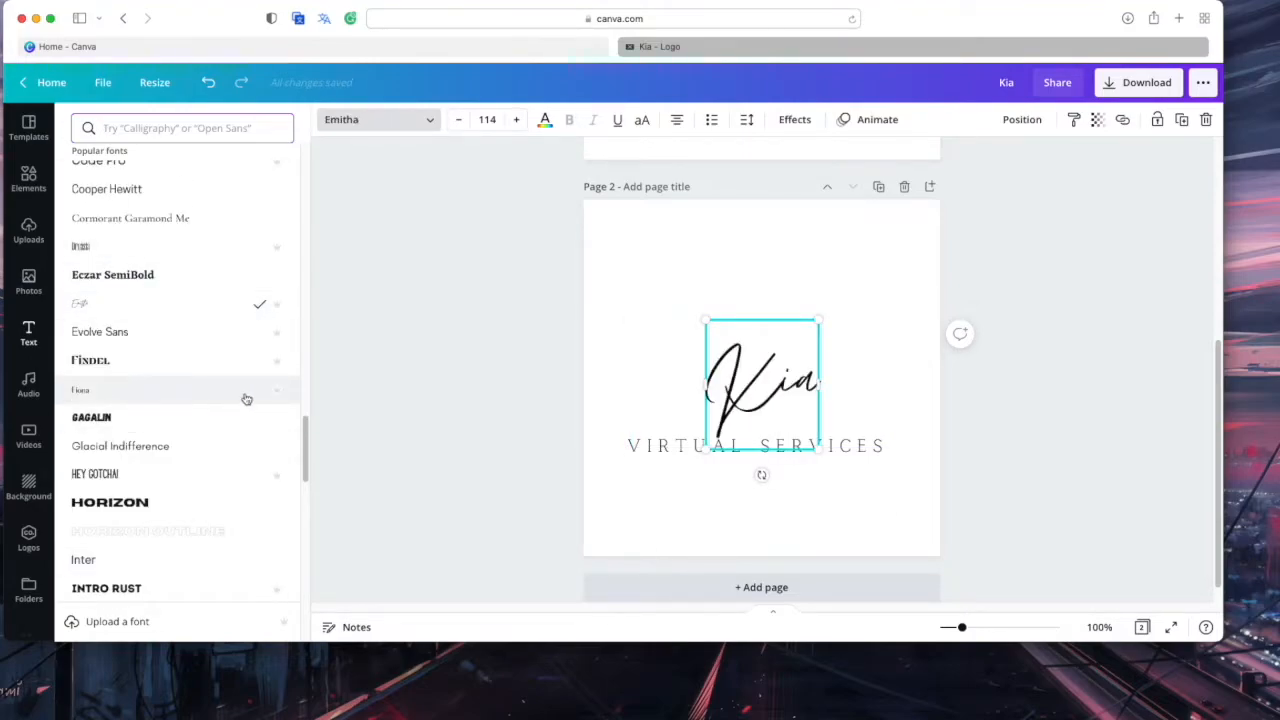
pyautogui.moveTo(820, 447); pyautogui.dragTo(876, 515)
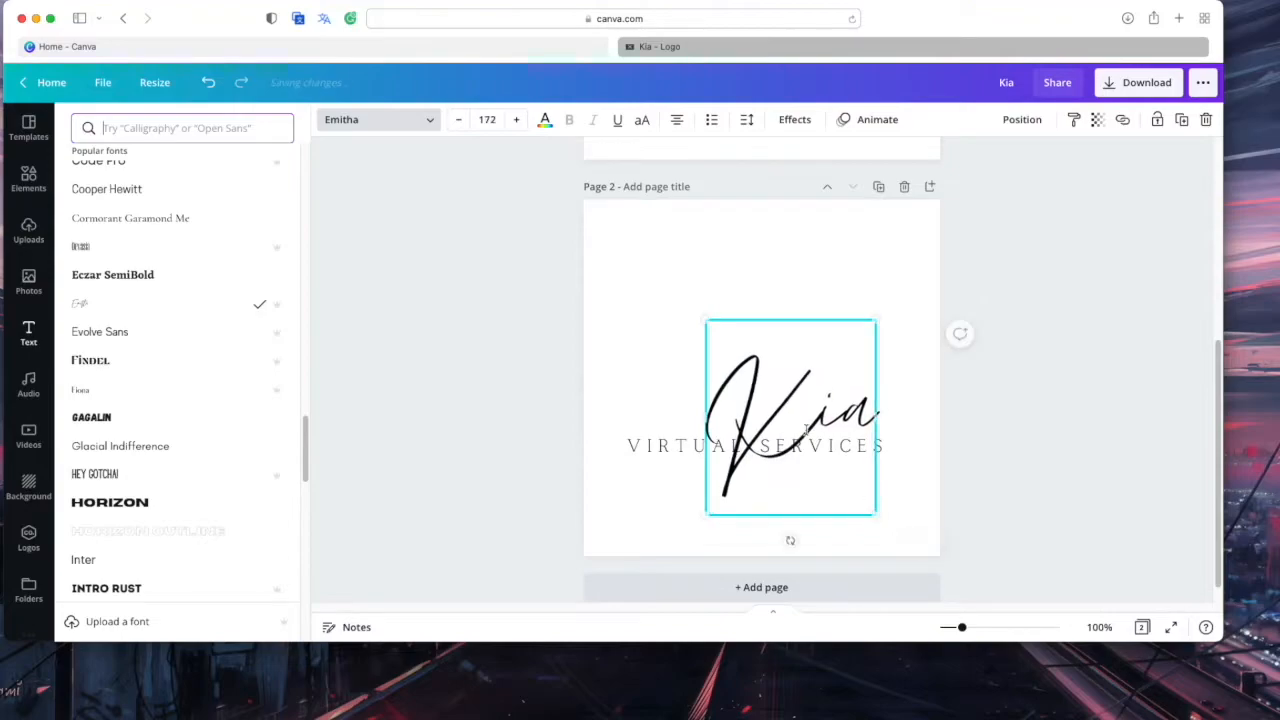
# Reposition the script Kia wordmark above the tagline
pyautogui.doubleClick(737, 349)
pyautogui.click(777, 366)
pyautogui.moveTo(777, 366); pyautogui.dragTo(786, 268)
pyautogui.click(786, 268)
pyautogui.moveTo(794, 420); pyautogui.dragTo(768, 404)
# Shrink the tagline, retype it as BOOKKEEPING, and enlarge it to size 16.7
pyautogui.click(878, 452)
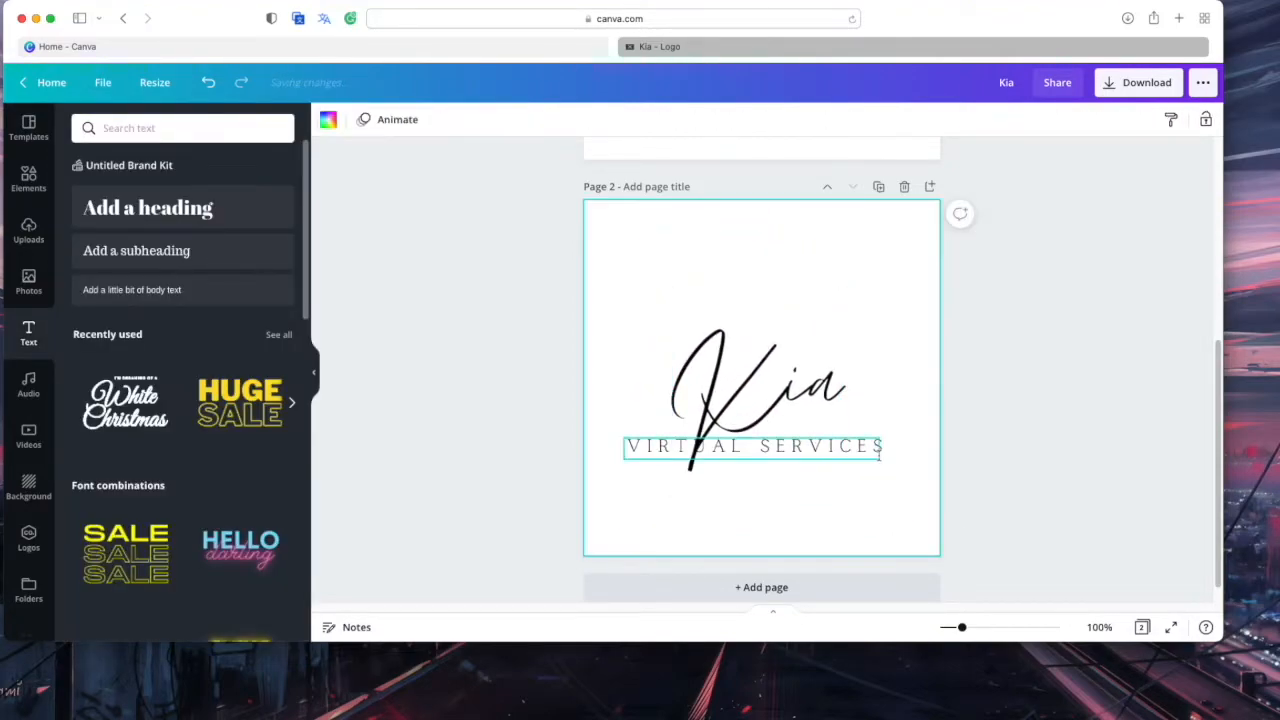
pyautogui.moveTo(884, 460); pyautogui.dragTo(752, 452)
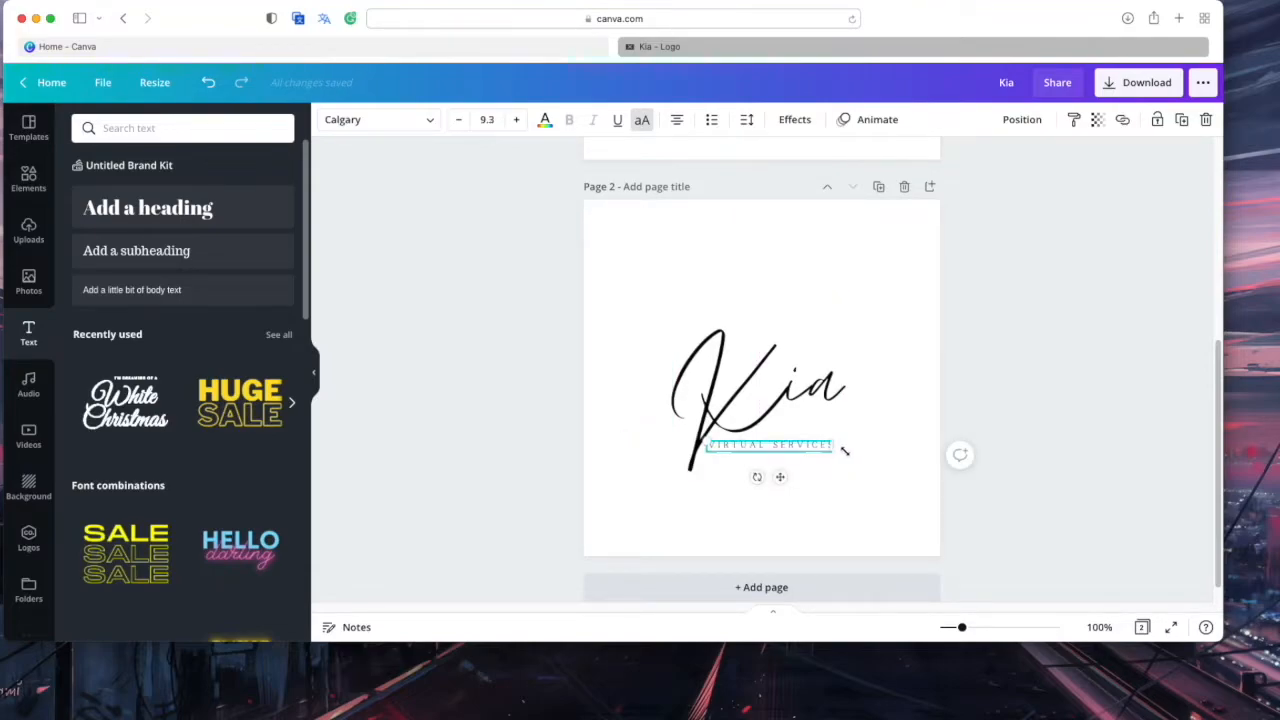
pyautogui.moveTo(852, 461)
pyautogui.mouseDown()
pyautogui.moveTo(866, 466)
pyautogui.moveTo(823, 453)
pyautogui.moveTo(834, 455)
pyautogui.mouseUp()
pyautogui.click(862, 488)
pyautogui.press('BackSpace')
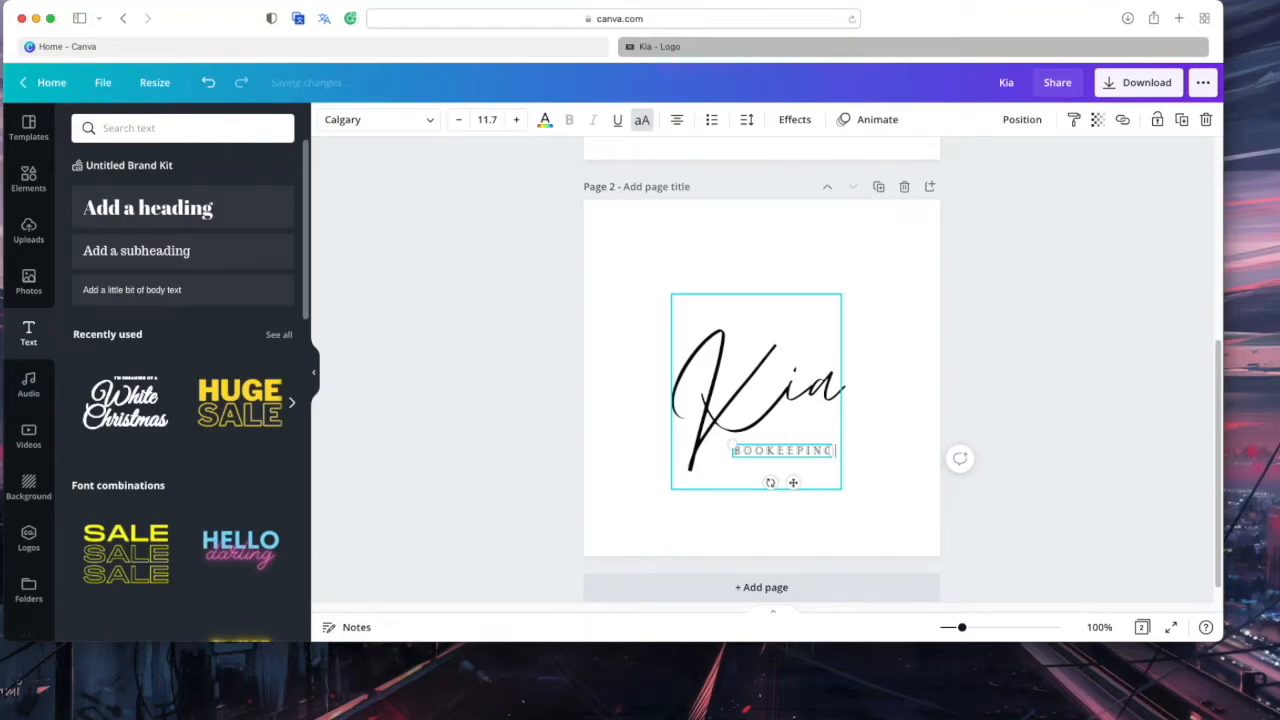
pyautogui.click(929, 487)
pyautogui.click(800, 452)
pyautogui.click(810, 452)
pyautogui.moveTo(844, 458); pyautogui.dragTo(799, 489)
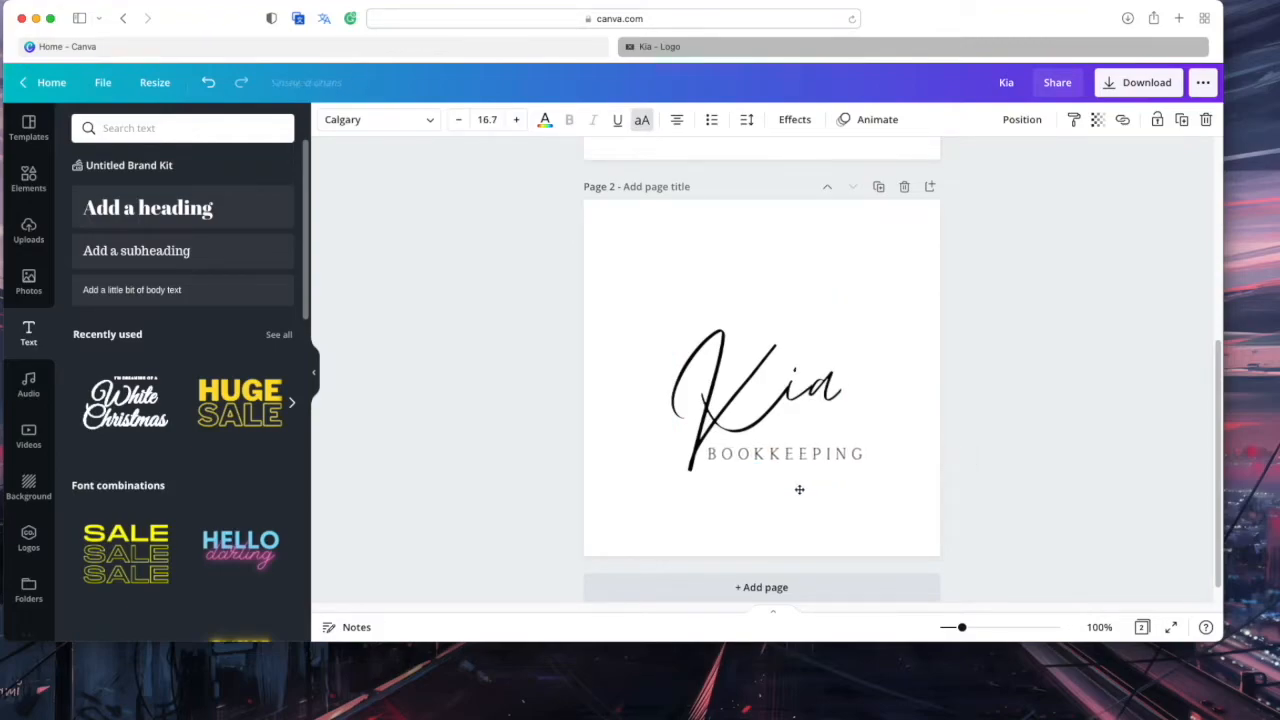
pyautogui.click(885, 505)
# Select both Kia and BOOKKEEPING together and centre the logo group on the page
pyautogui.scroll(5, 950, 475)
pyautogui.scroll(-5, 950, 475)
pyautogui.click(992, 475)
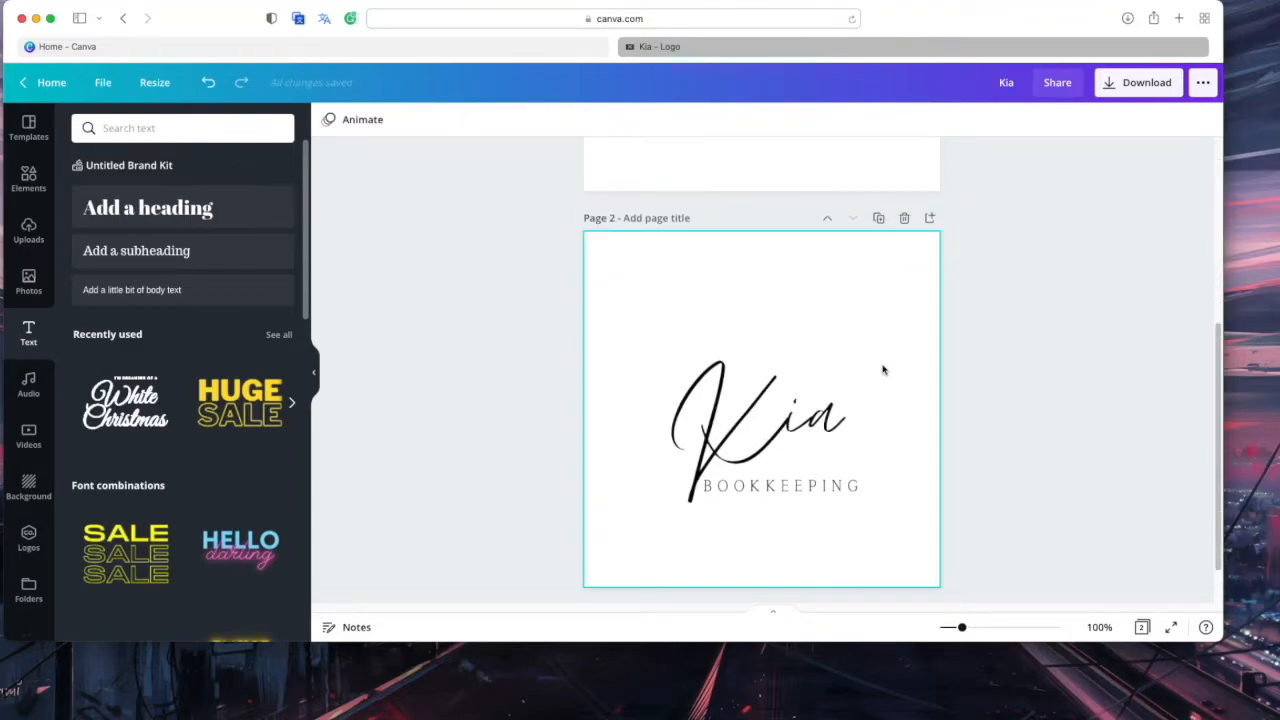
pyautogui.moveTo(666, 312); pyautogui.dragTo(845, 525)
pyautogui.moveTo(818, 476); pyautogui.dragTo(816, 462)
pyautogui.click(604, 236)
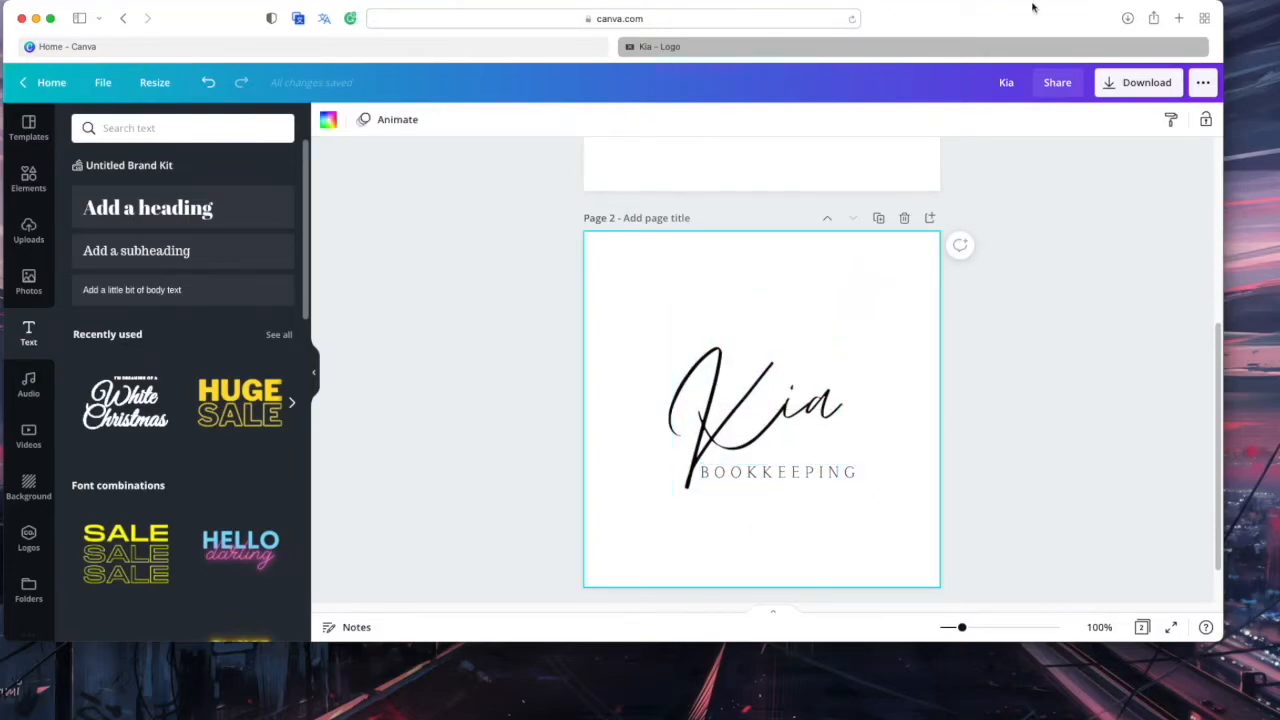
# Open pexels.com in a new browser tab
pyautogui.click(1178, 19)
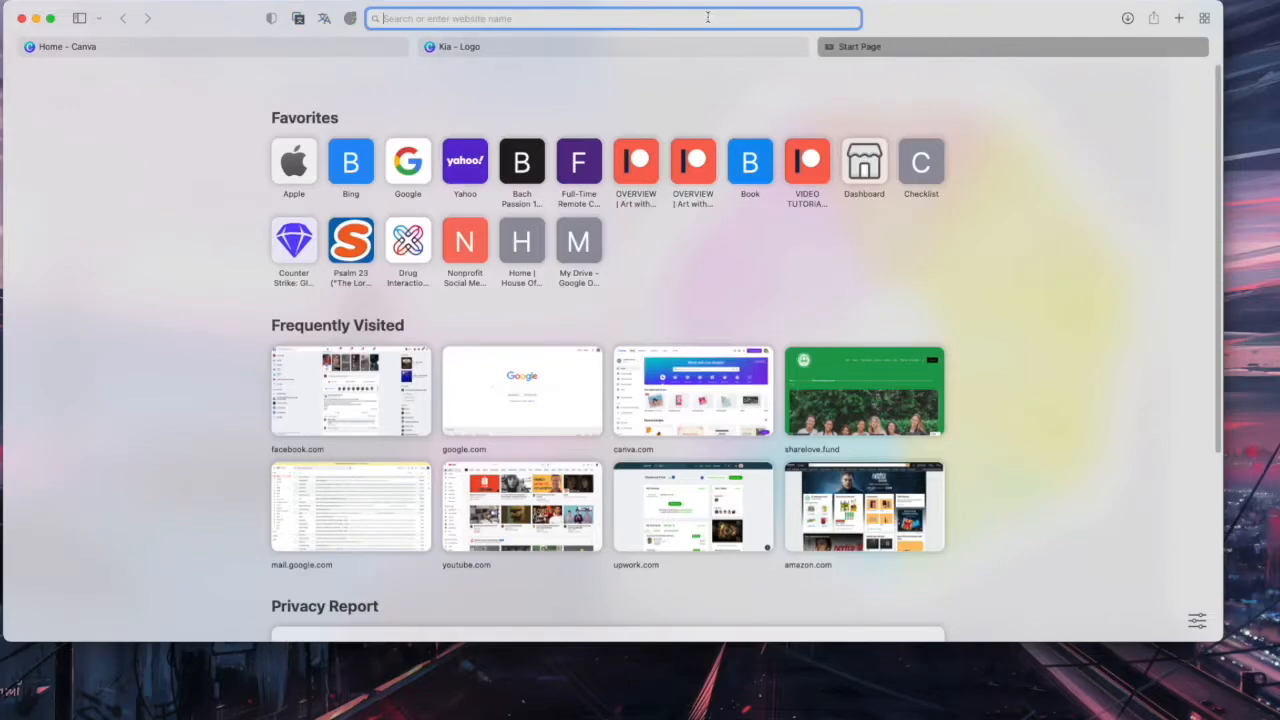
pyautogui.write('pex')
pyautogui.press('Return')
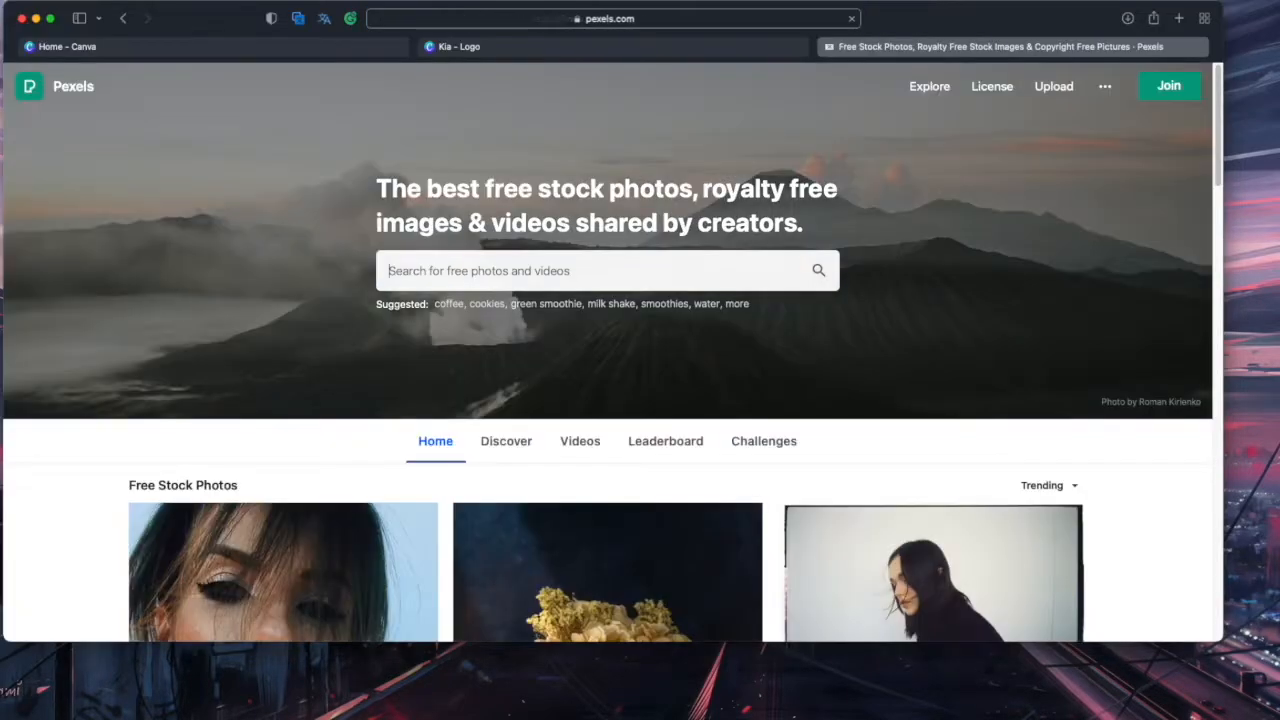
# Search Pexels for 'pink shade' photos after checking the colour psychology wheel
pyautogui.click(531, 270)
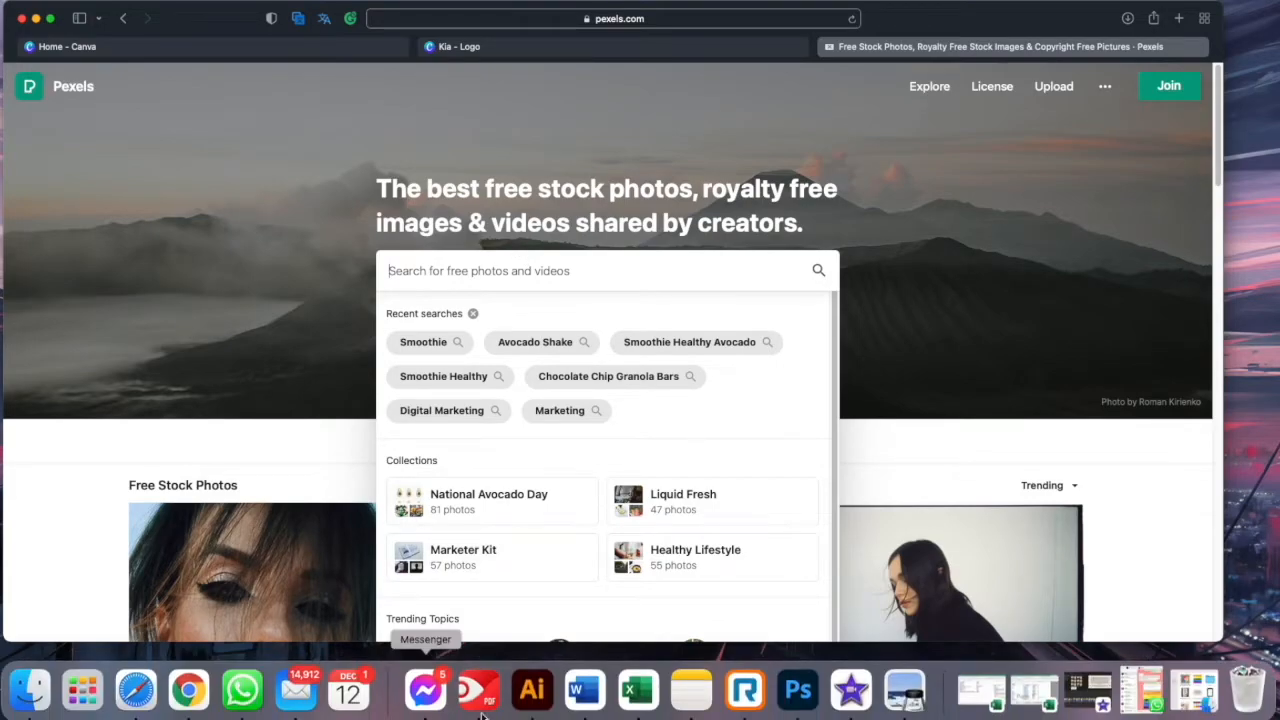
pyautogui.click(906, 692)
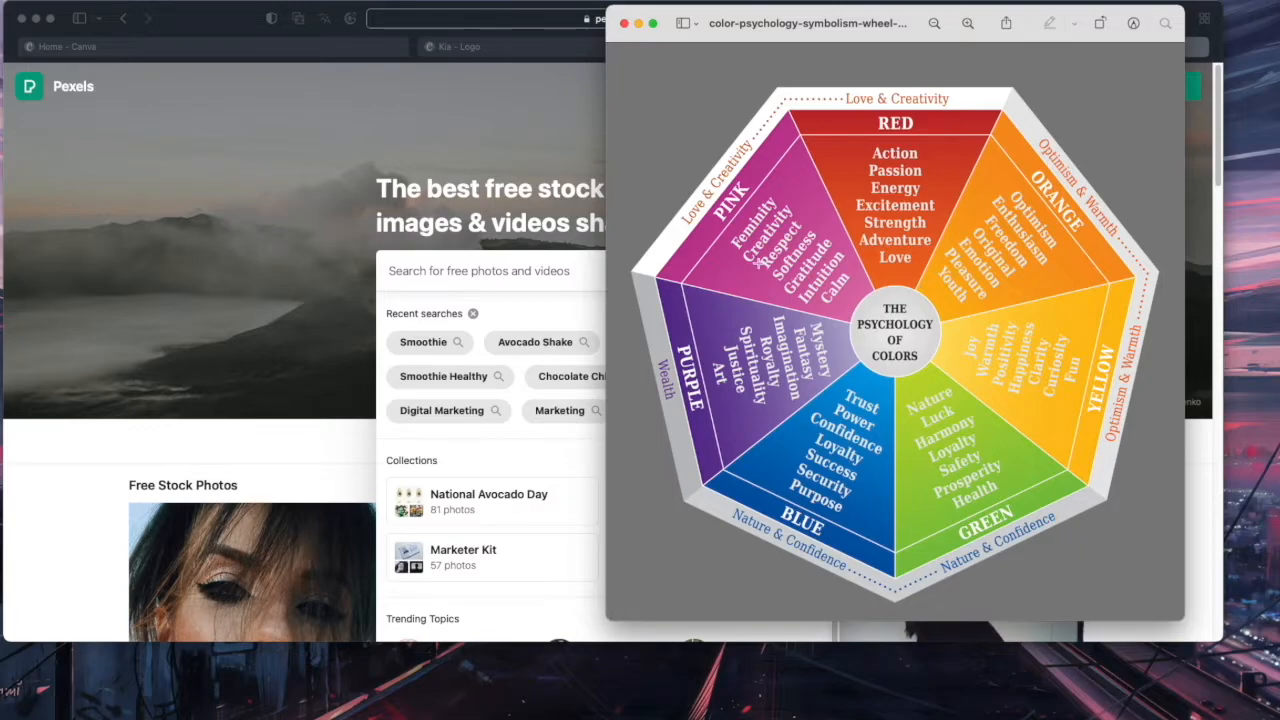
pyautogui.click(527, 268)
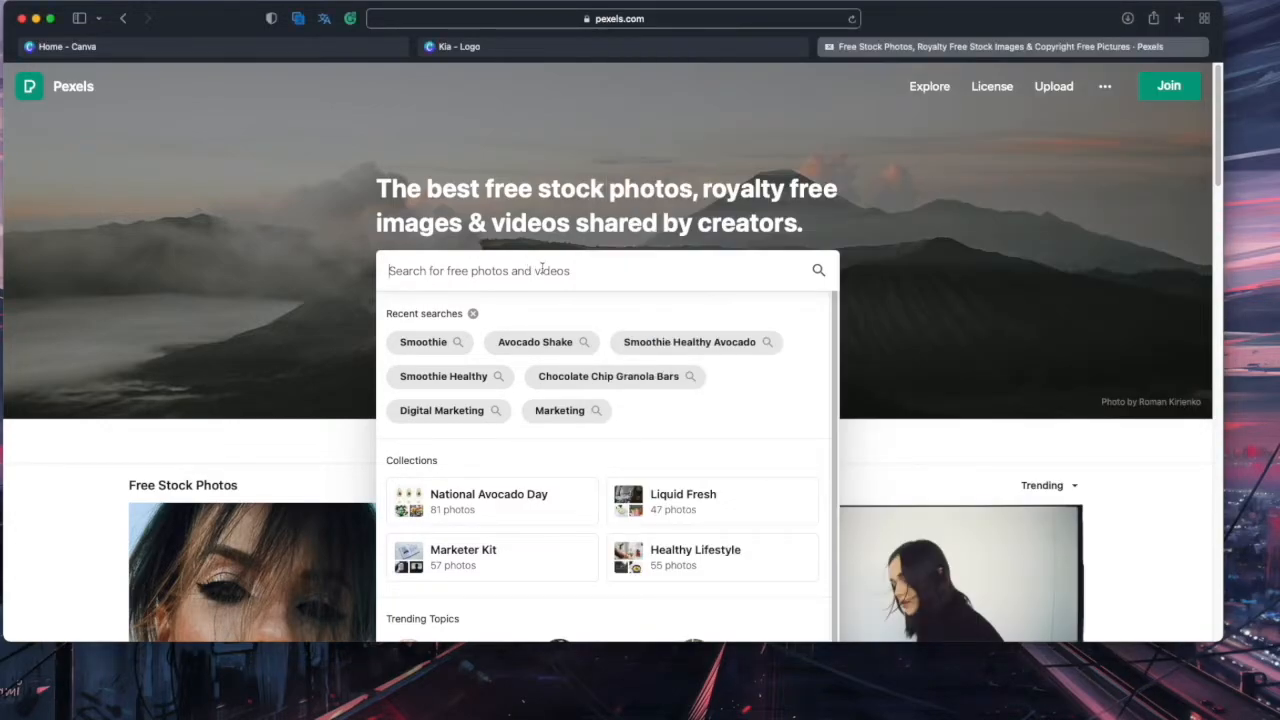
pyautogui.write('pin')
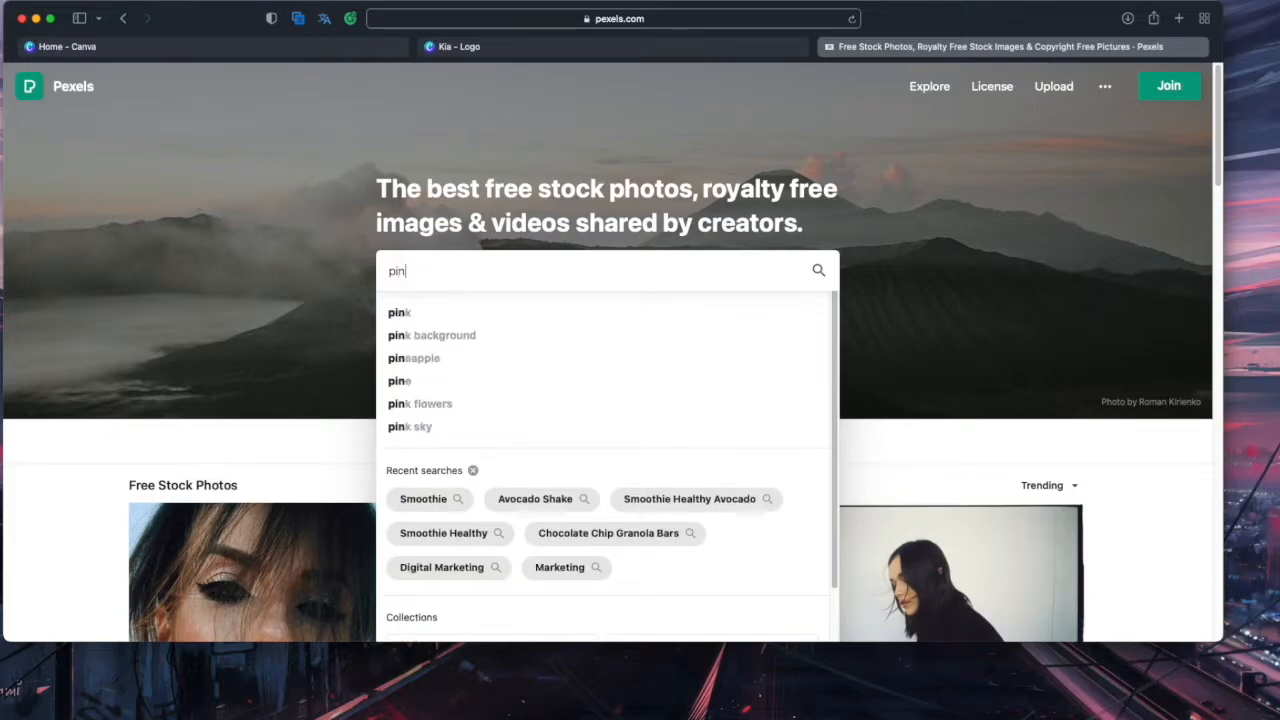
pyautogui.write('k shado')
pyautogui.press('BackSpace')
pyautogui.press('BackSpace')
pyautogui.write('de')
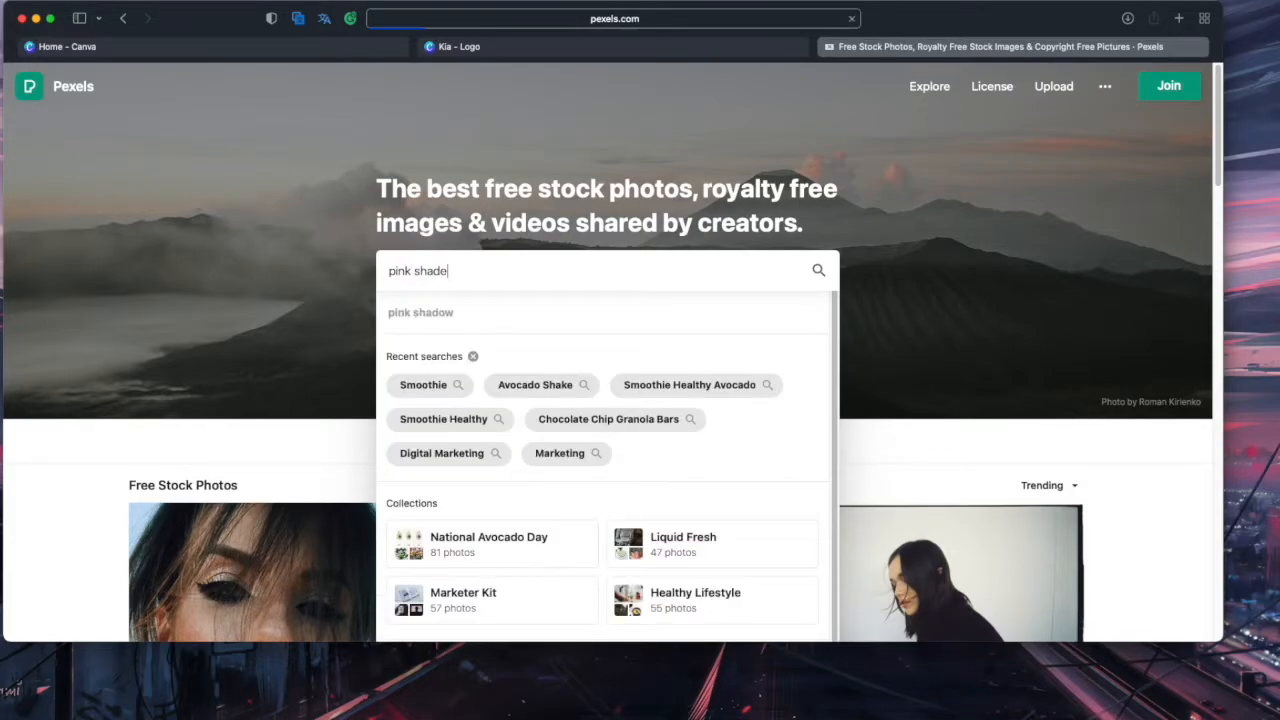
pyautogui.press('Return')
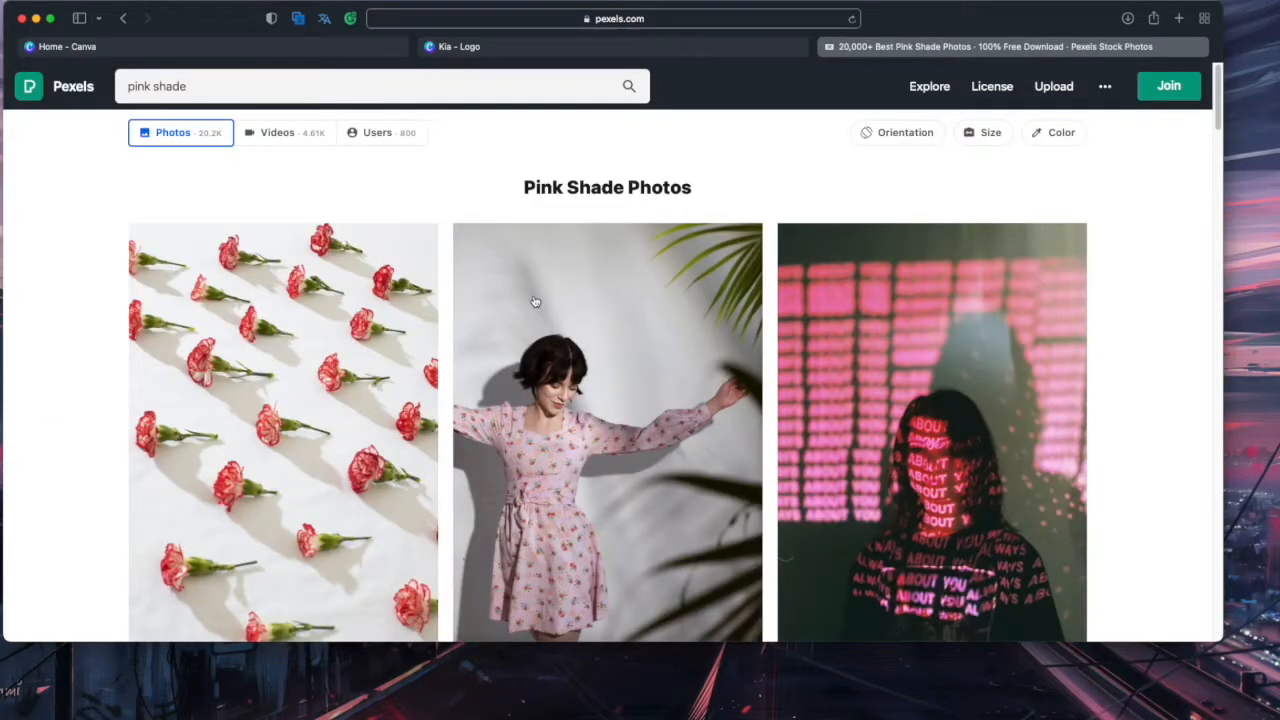
# Browse the pink shade results, then search again for 'pink mood board'
pyautogui.scroll(-3, 538, 303)
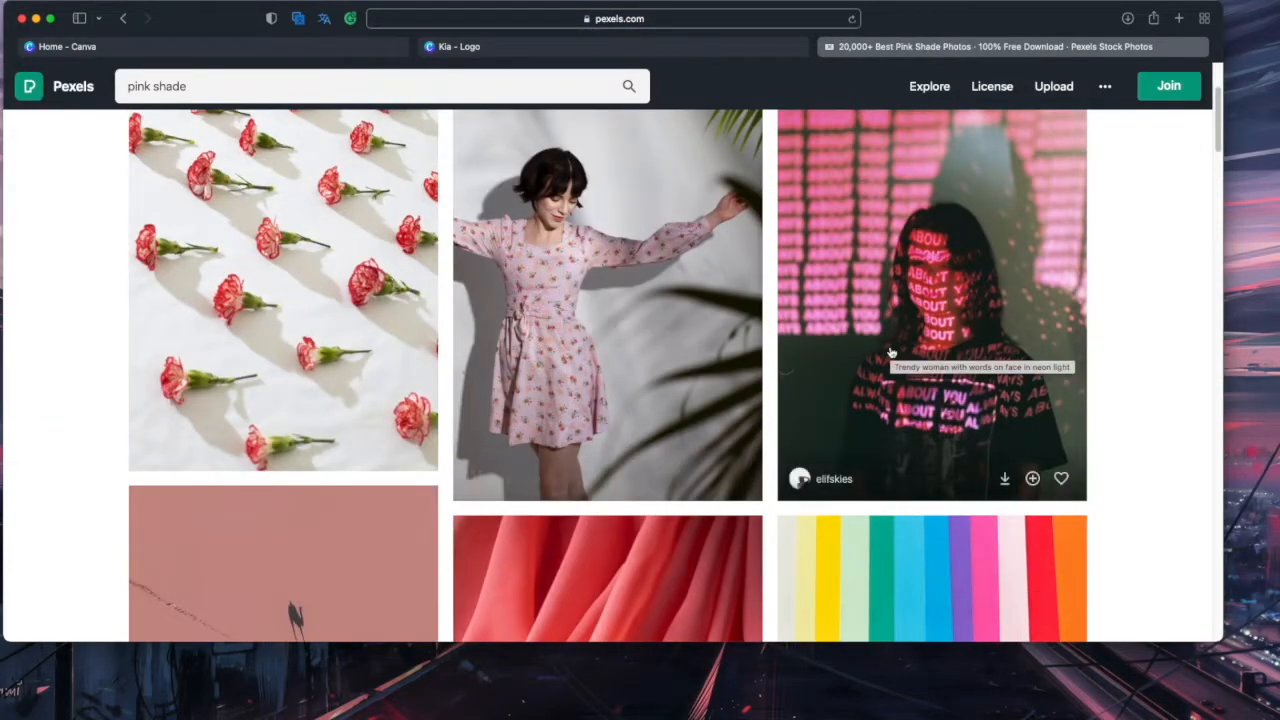
pyautogui.scroll(-5, 891, 352)
pyautogui.scroll(-5, 891, 352)
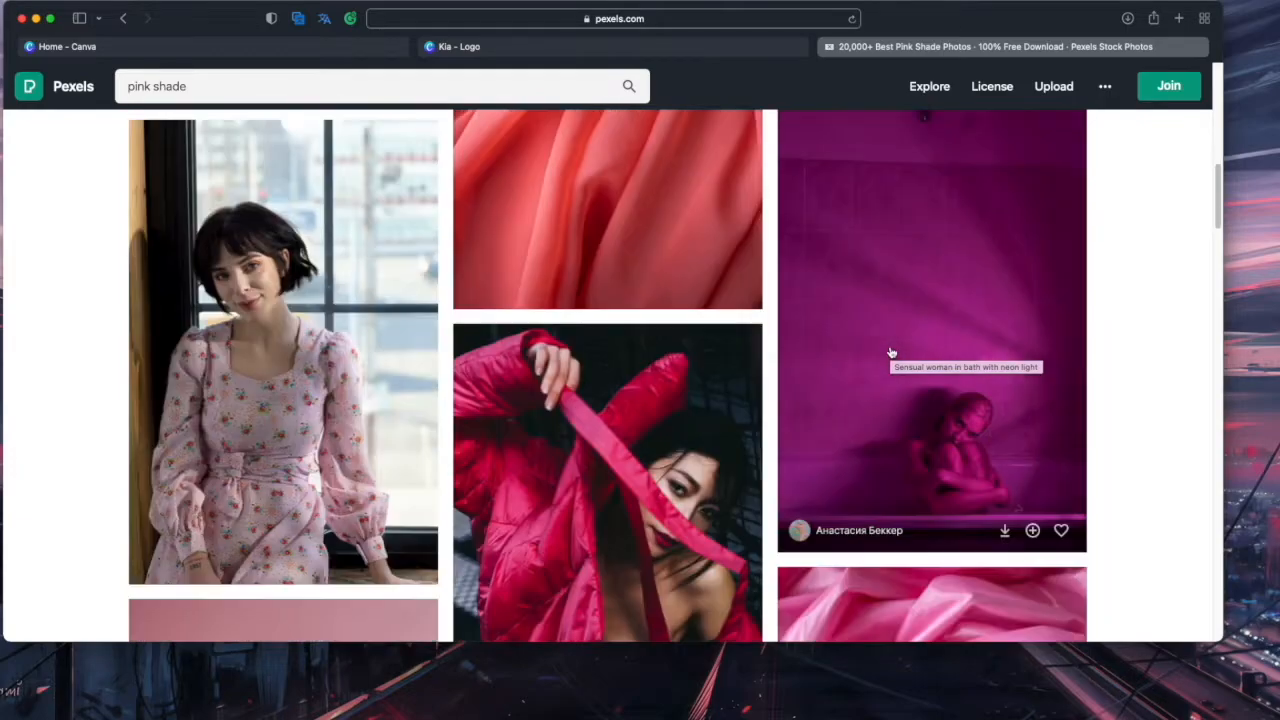
pyautogui.scroll(-3, 891, 354)
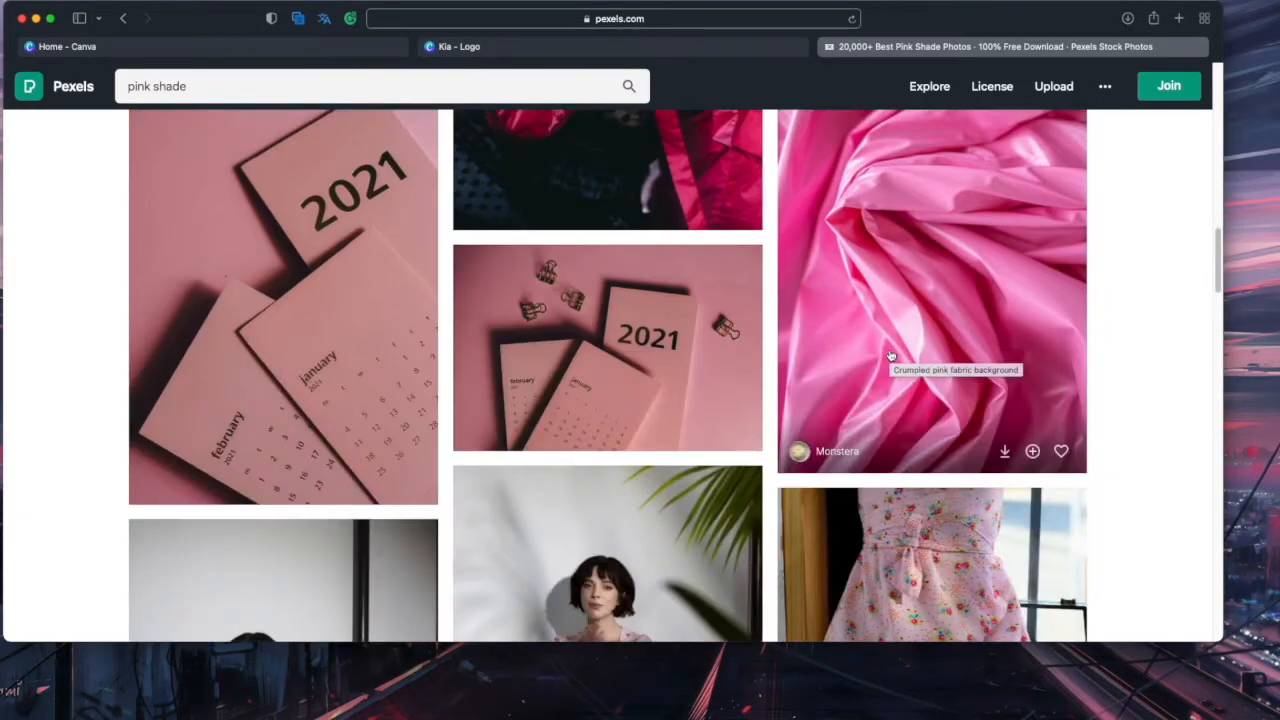
pyautogui.scroll(-15, 891, 356)
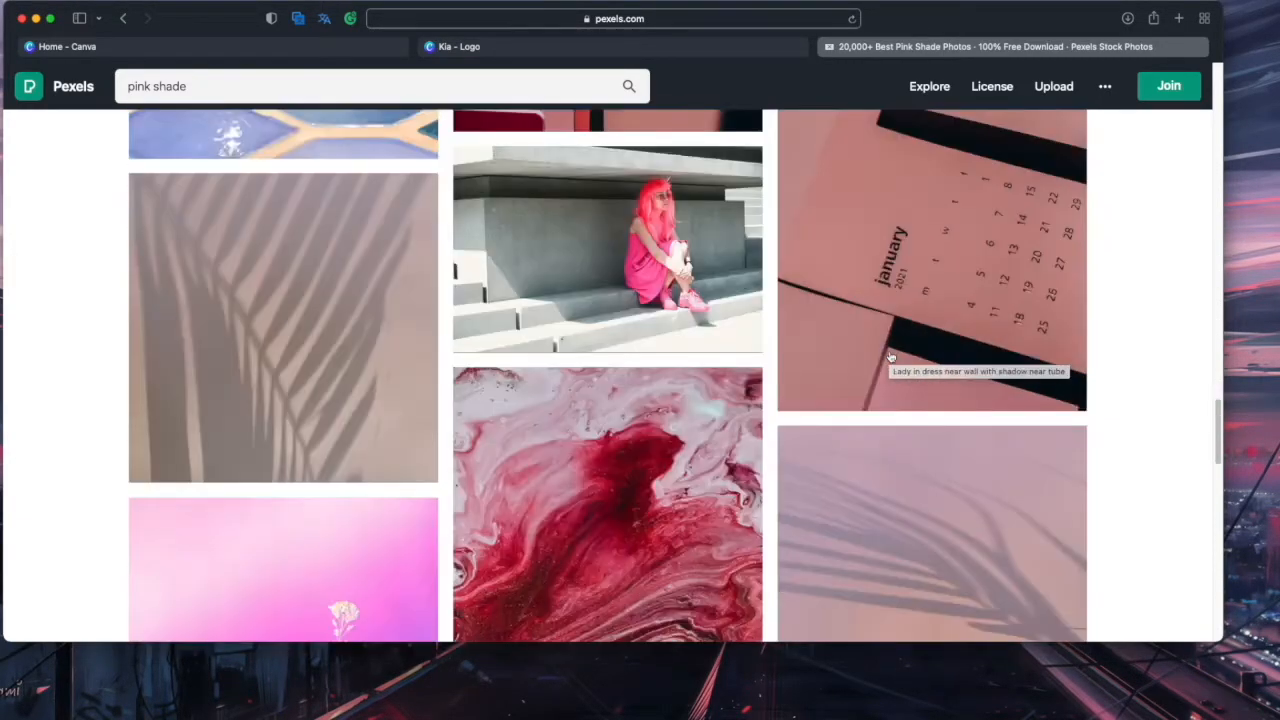
pyautogui.scroll(-10, 891, 358)
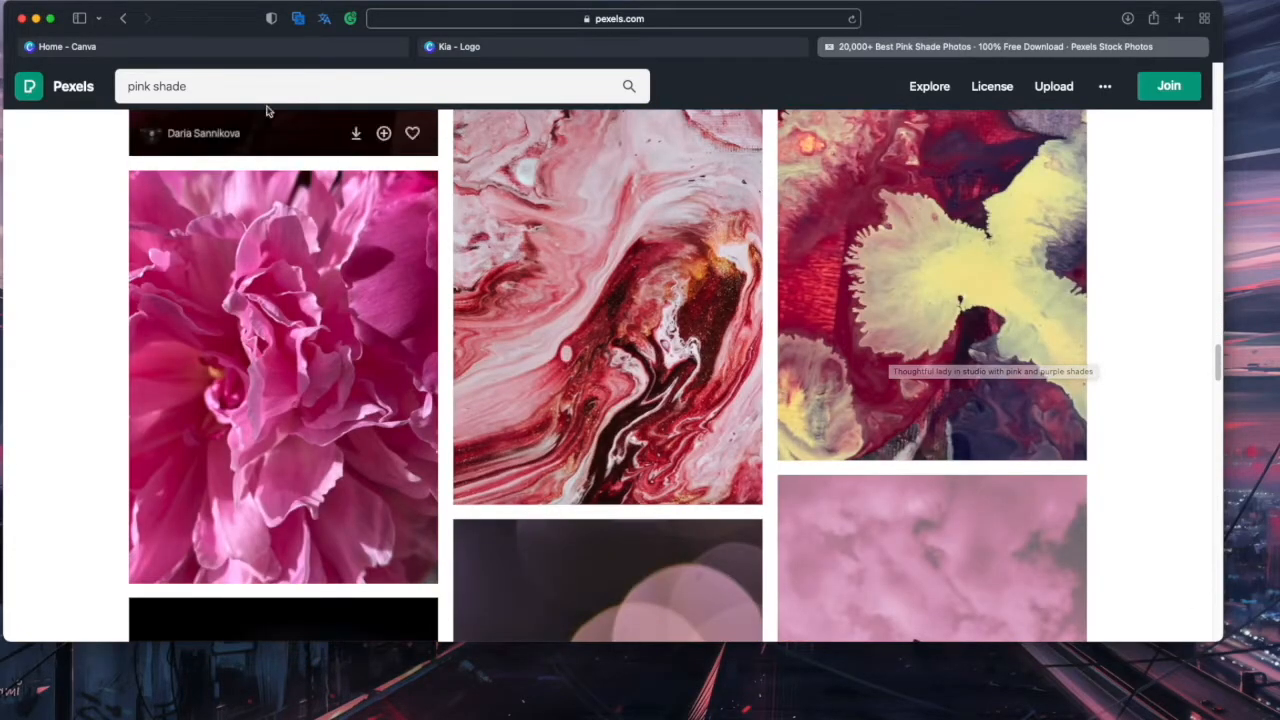
pyautogui.click(270, 84)
pyautogui.write('pinjk')
pyautogui.press('super+a')
pyautogui.write('pink mo')
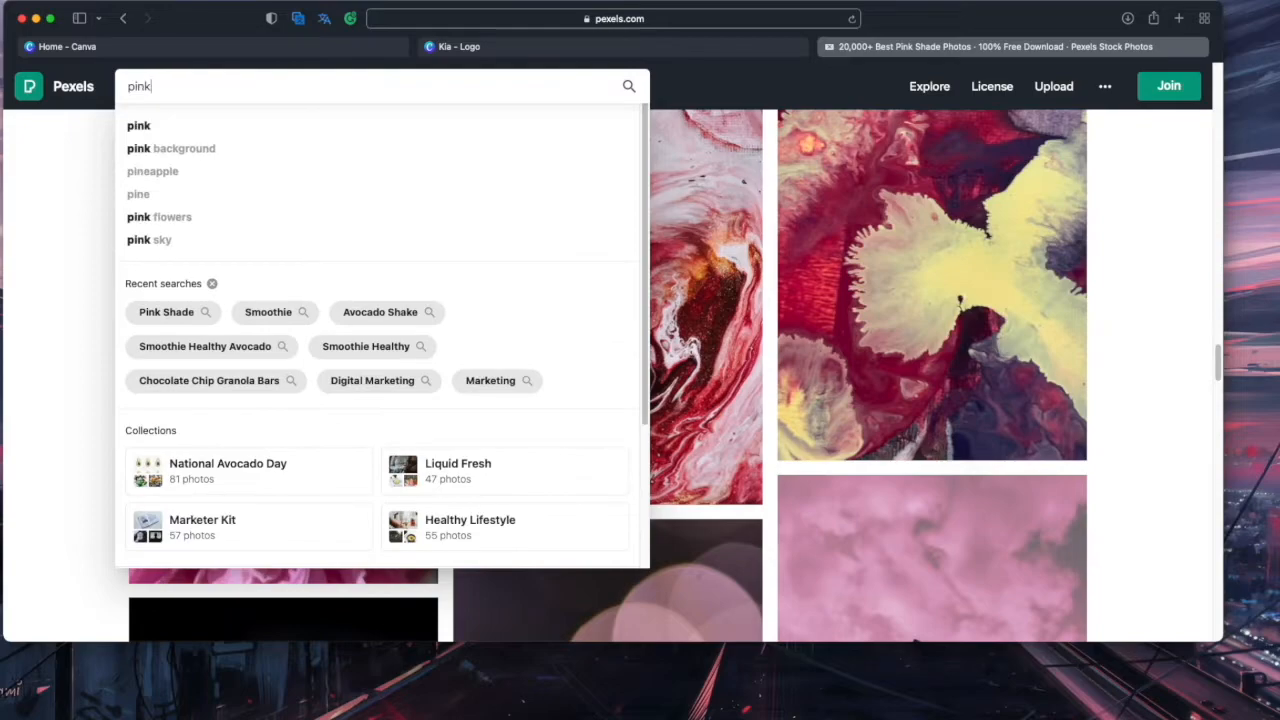
pyautogui.press('Return')
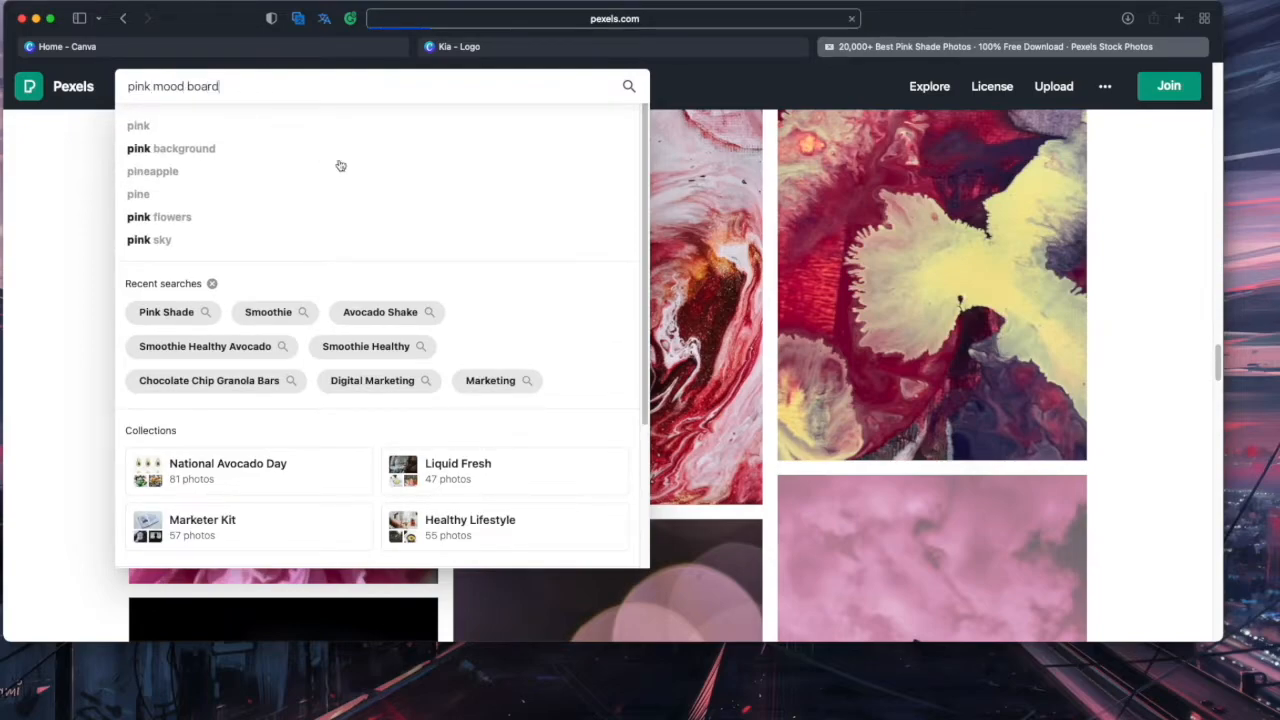
# Open the 'Tender pink rose on table' photo, download it free, and confirm in Downloads
pyautogui.scroll(-15, 670, 364)
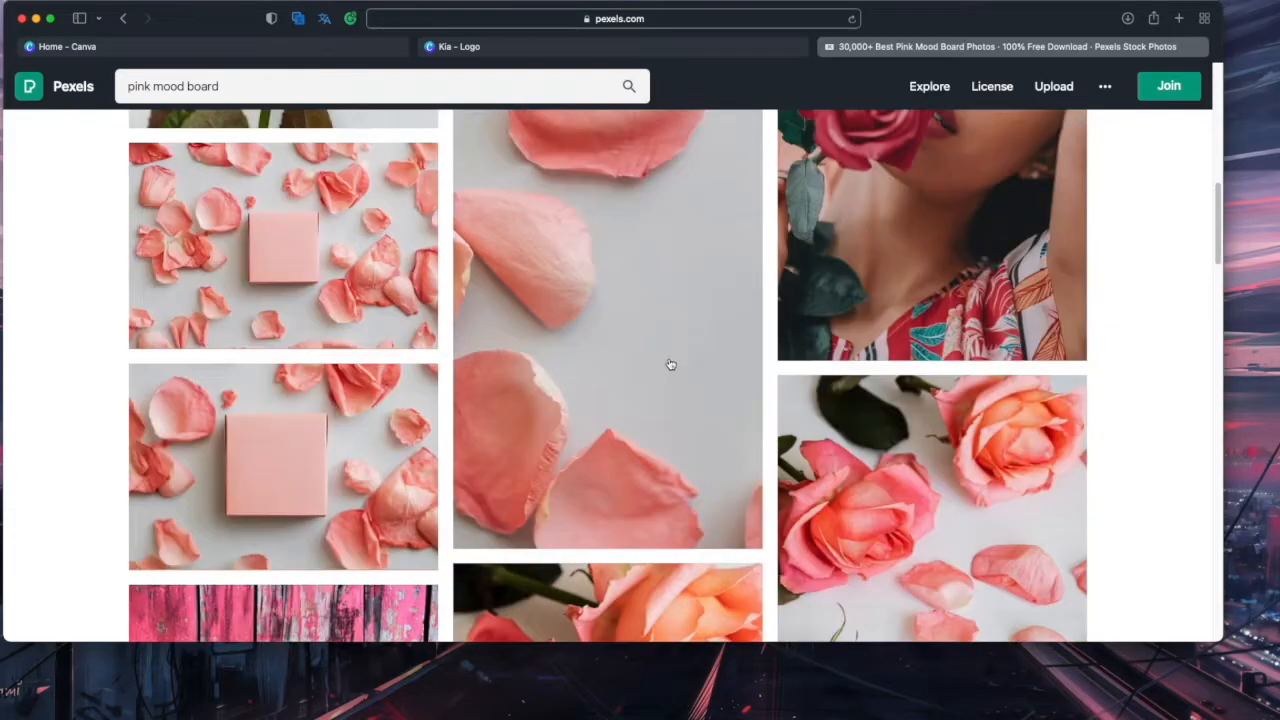
pyautogui.scroll(-15, 670, 364)
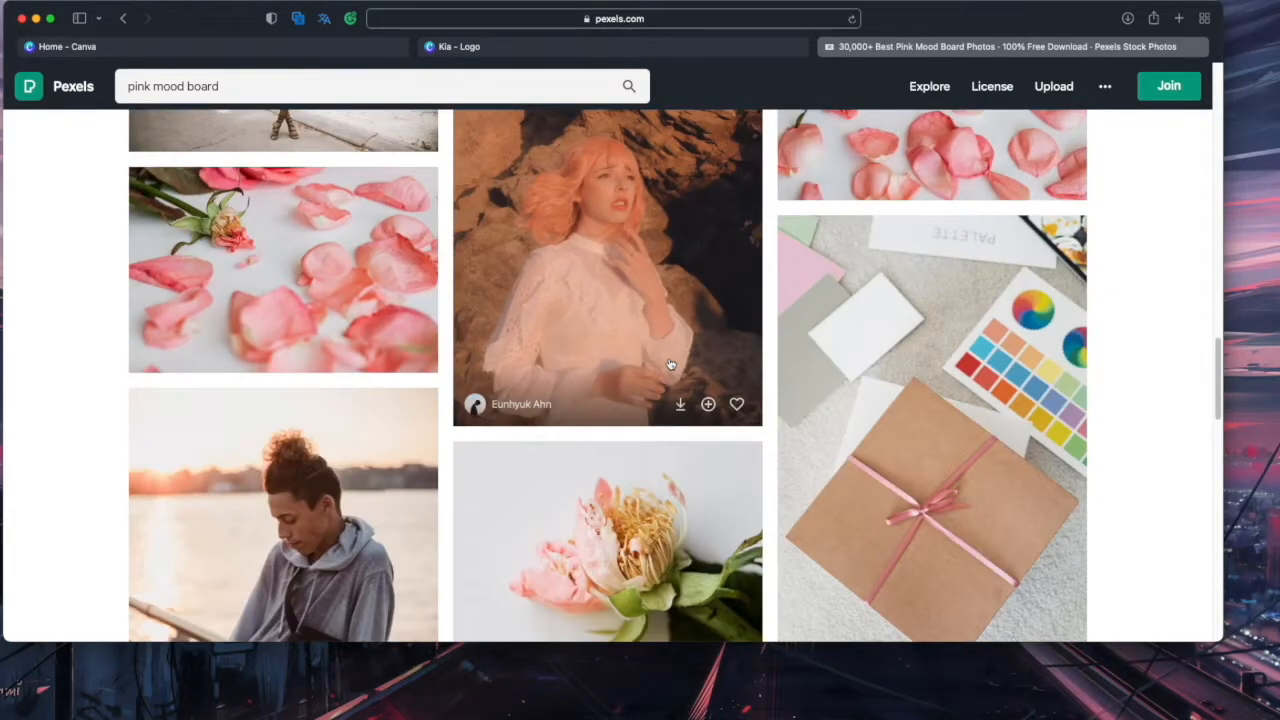
pyautogui.scroll(-5, 670, 364)
pyautogui.scroll(10, 670, 364)
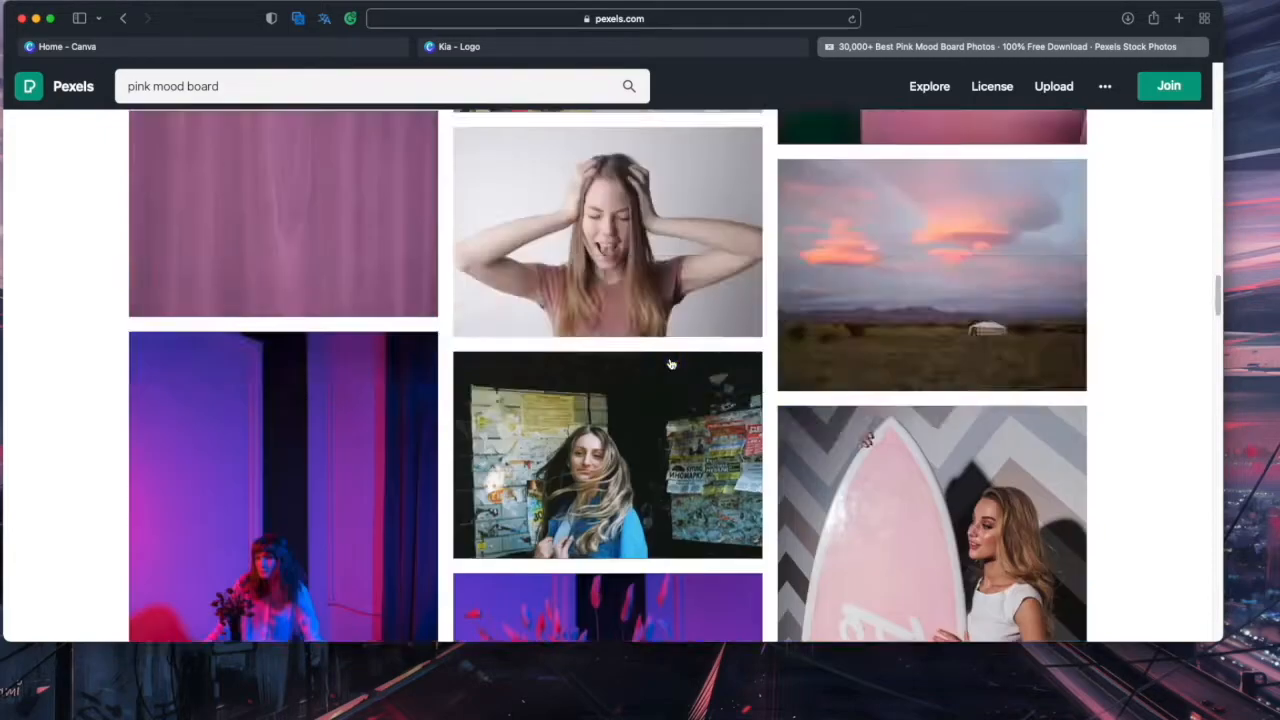
pyautogui.scroll(-4, 670, 364)
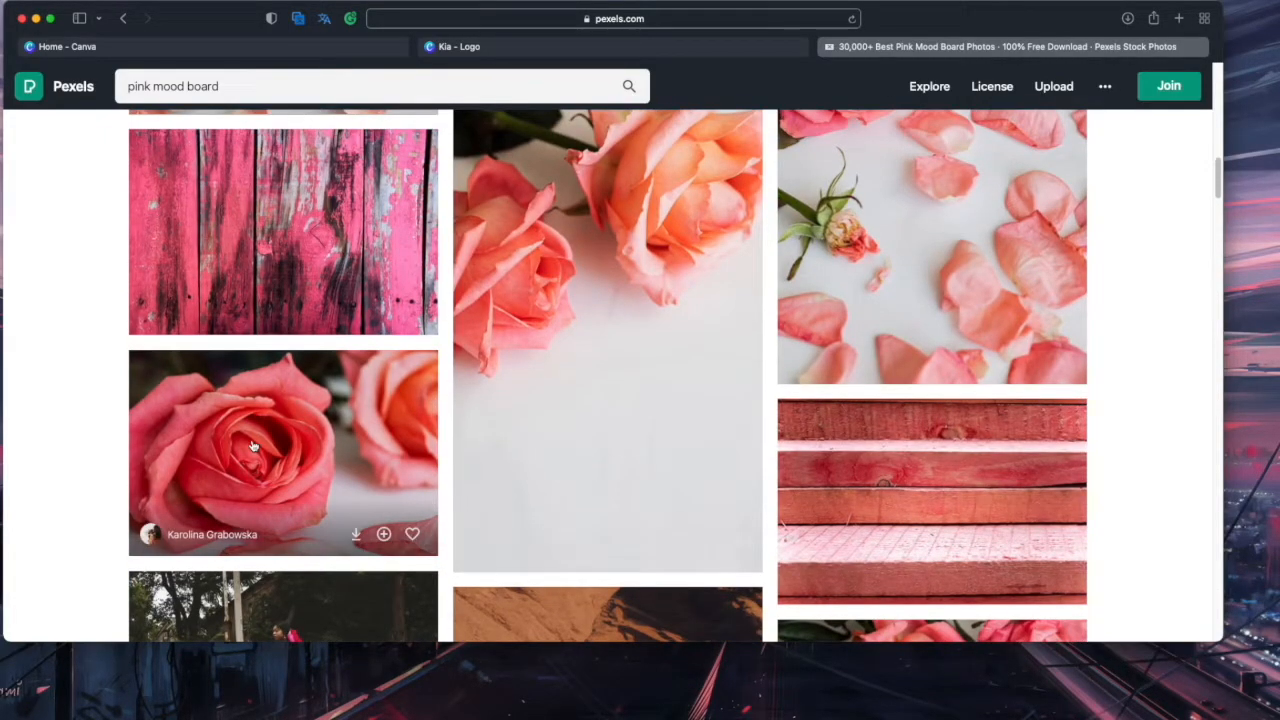
pyautogui.click(253, 446)
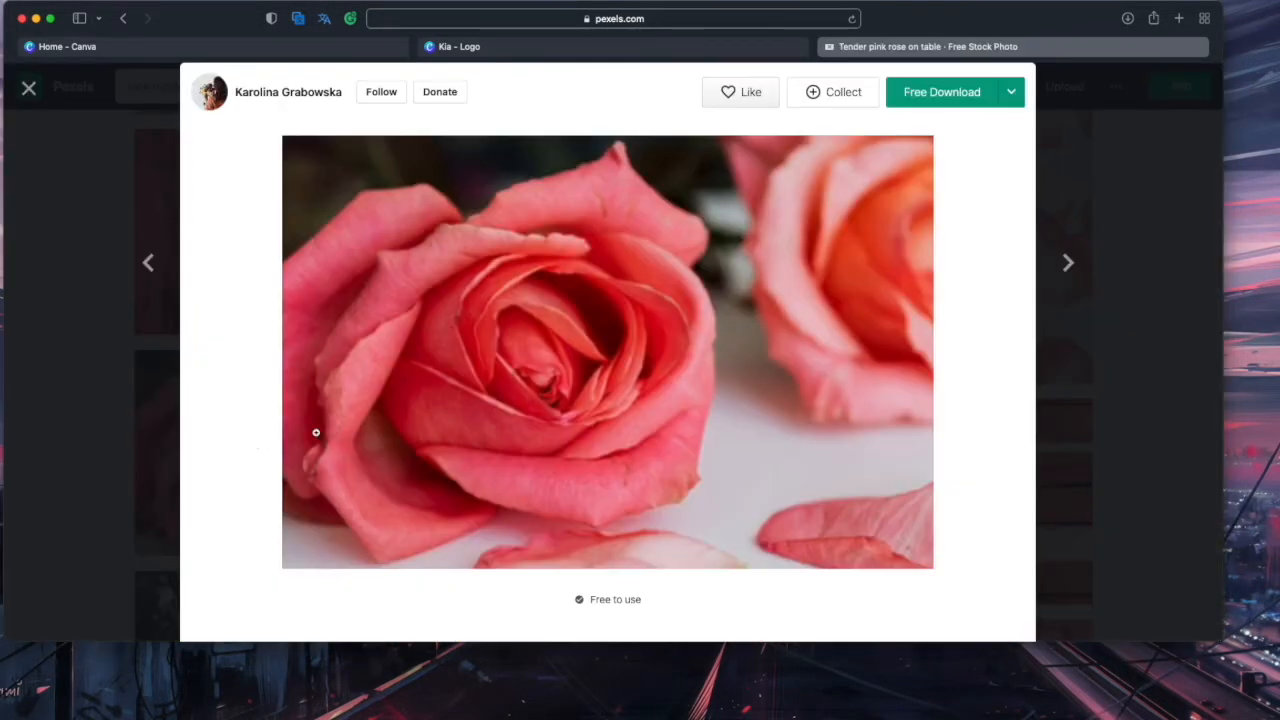
pyautogui.click(940, 92)
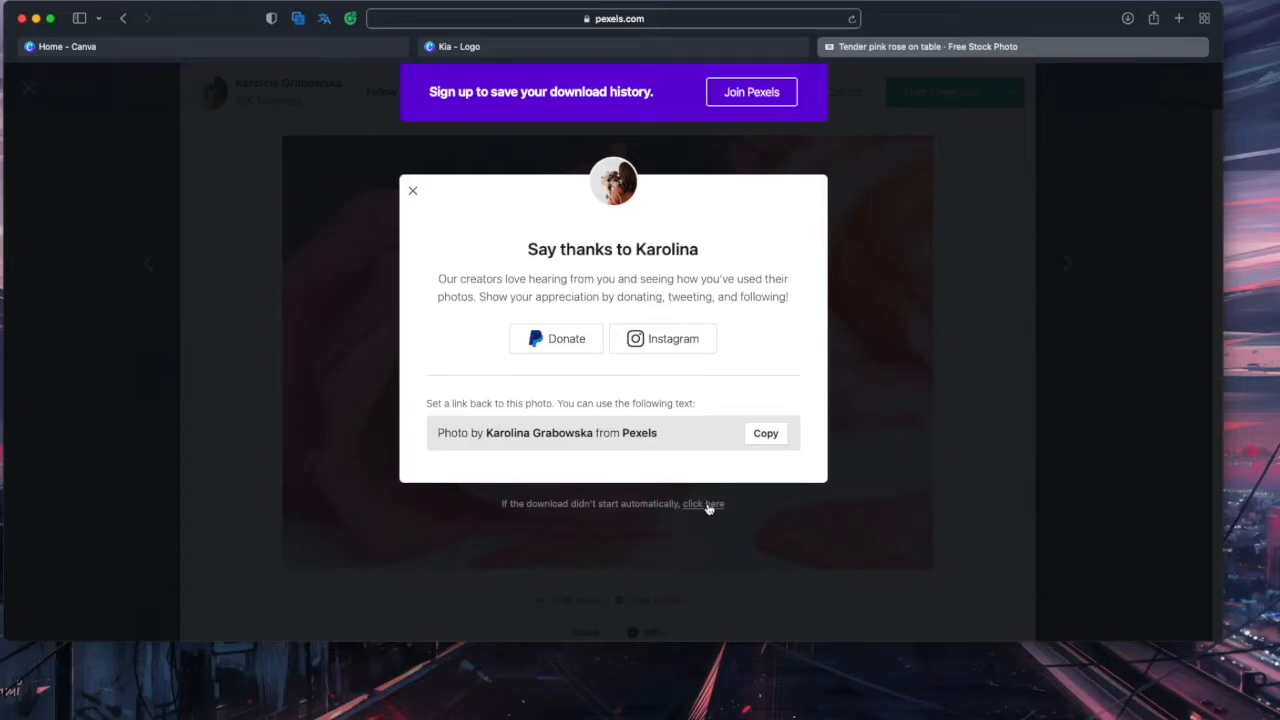
pyautogui.click(1128, 20)
pyautogui.click(1127, 20)
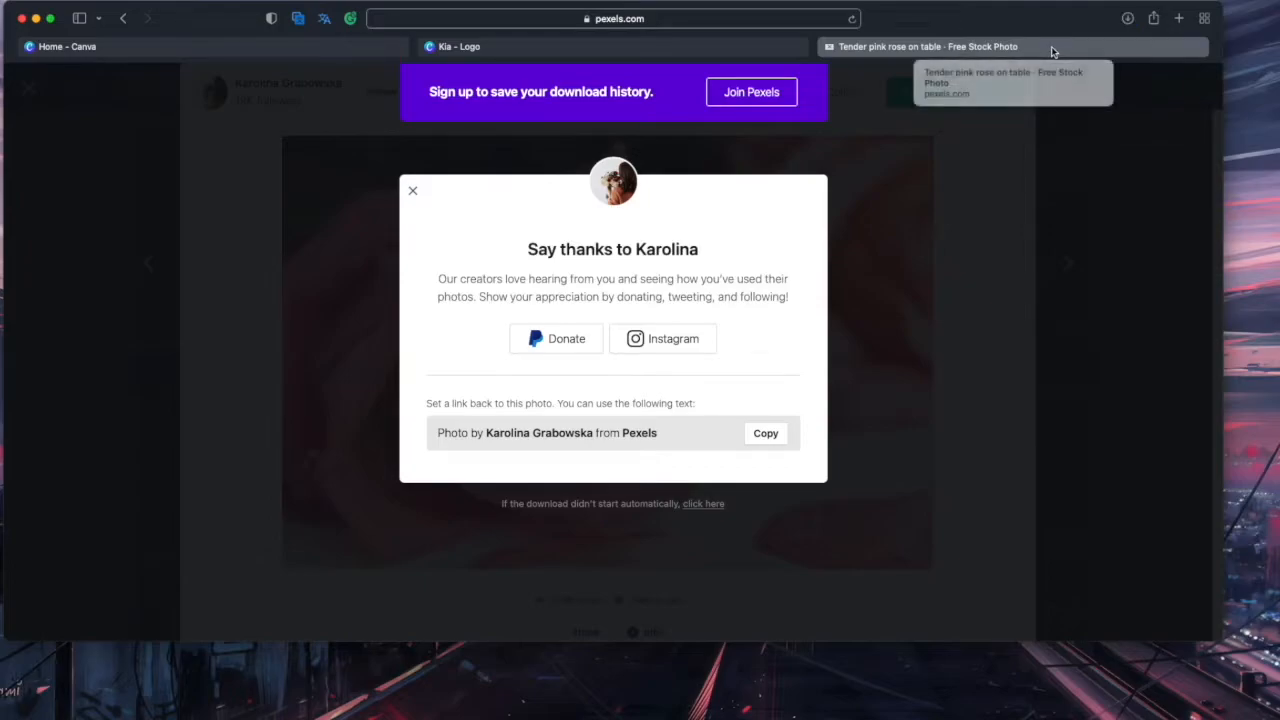
# Google 'adobe color extractor' in a new tab and open the Adobe Color site
pyautogui.press('super+t')
pyautogui.write('ad')
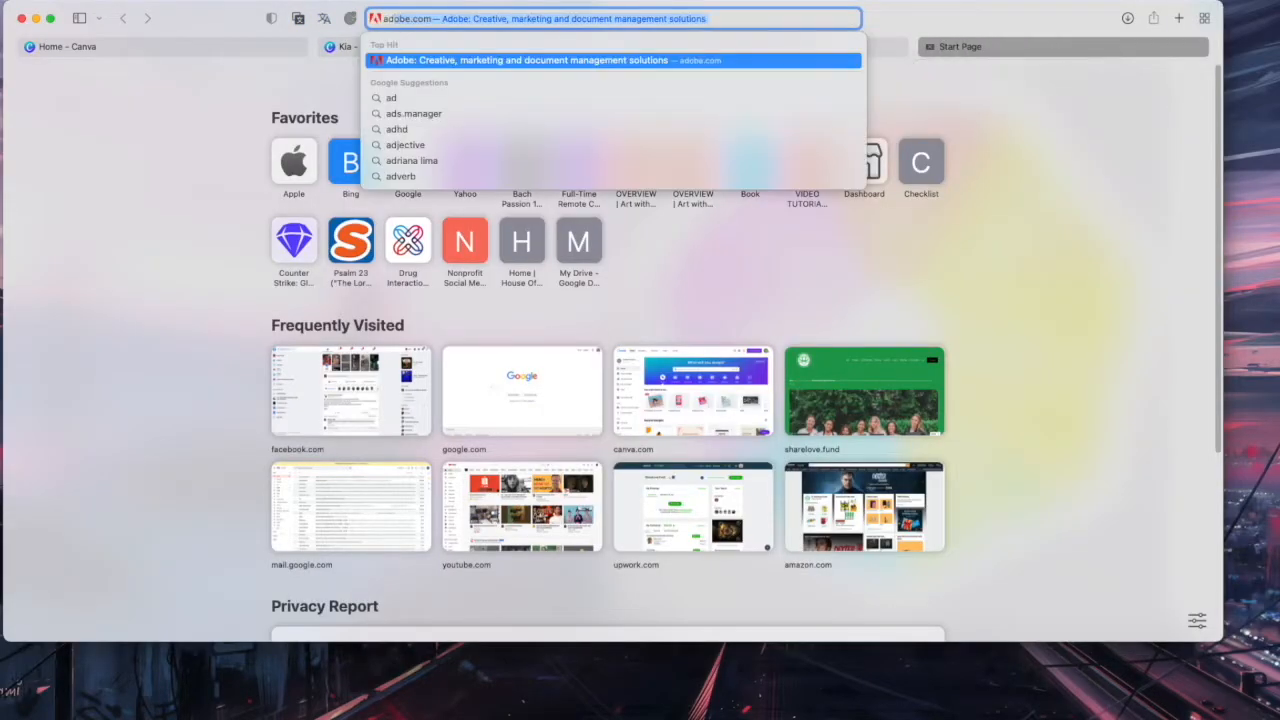
pyautogui.write('ob')
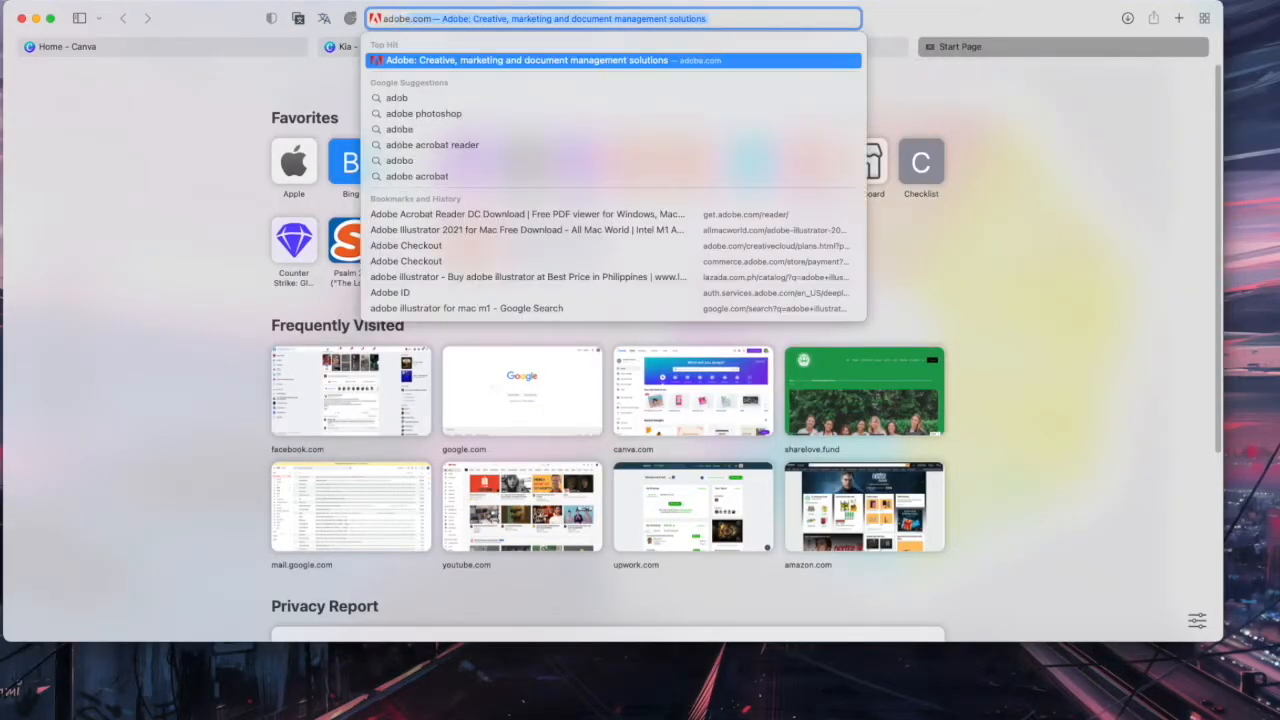
pyautogui.write('e color ex')
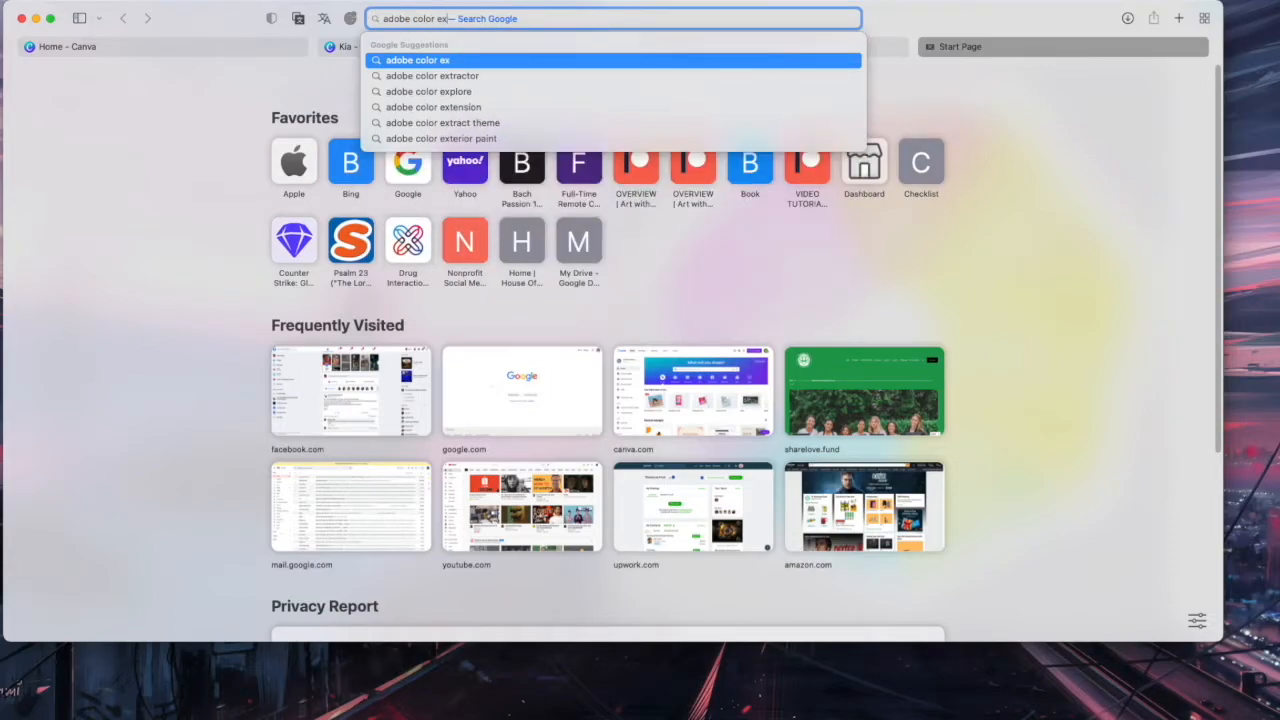
pyautogui.press('Down')
pyautogui.press('Return')
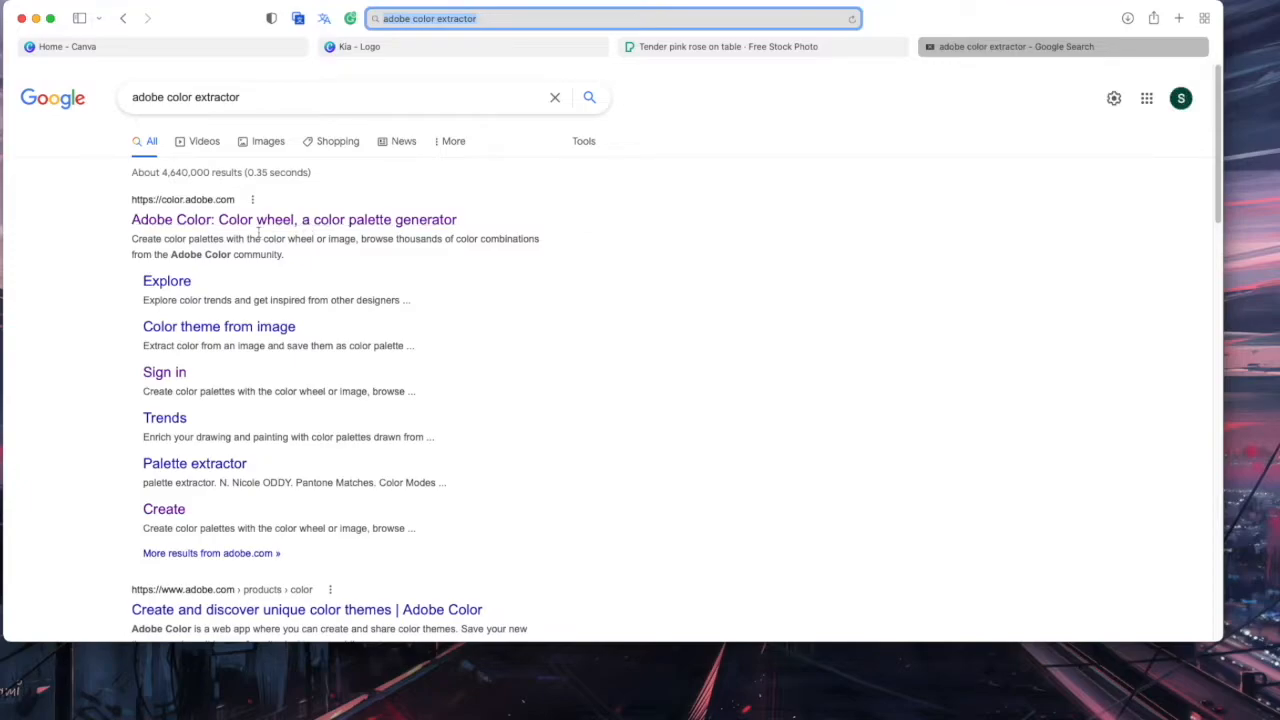
pyautogui.click(295, 219)
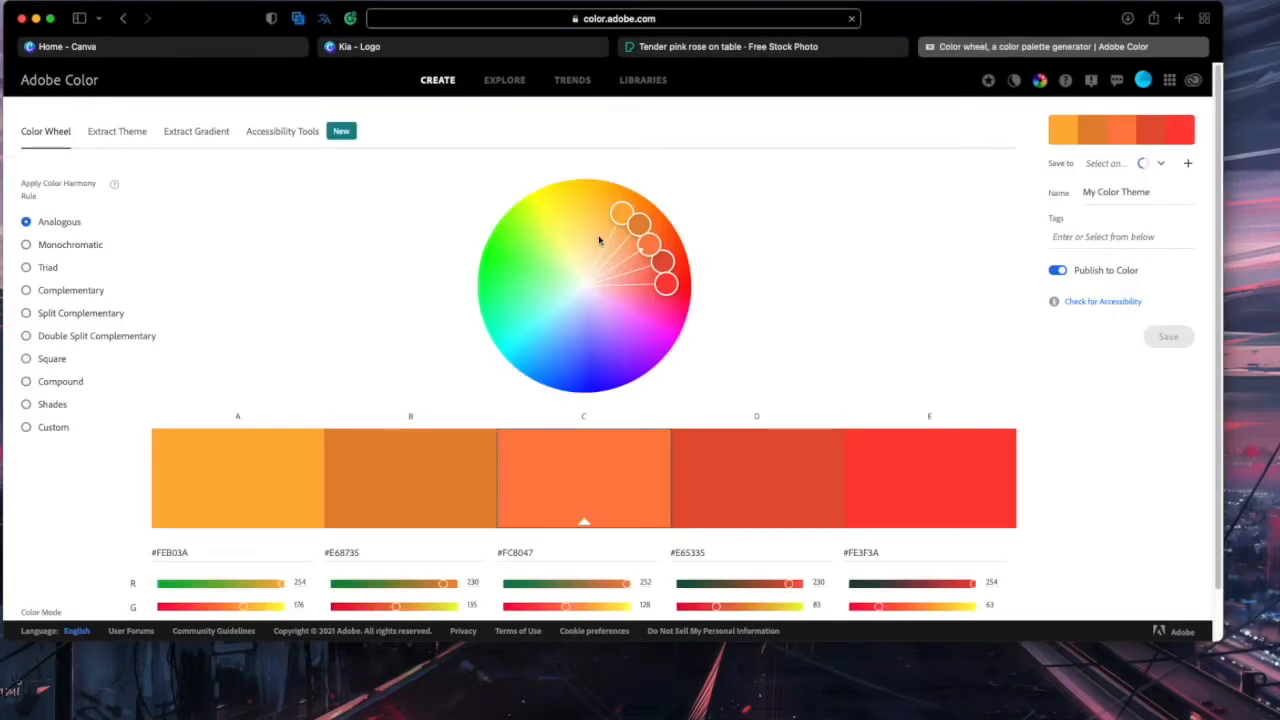
# Extract a theme from the pexels-karolina rose photo, resampling the third swatch to #F75972
pyautogui.click(127, 136)
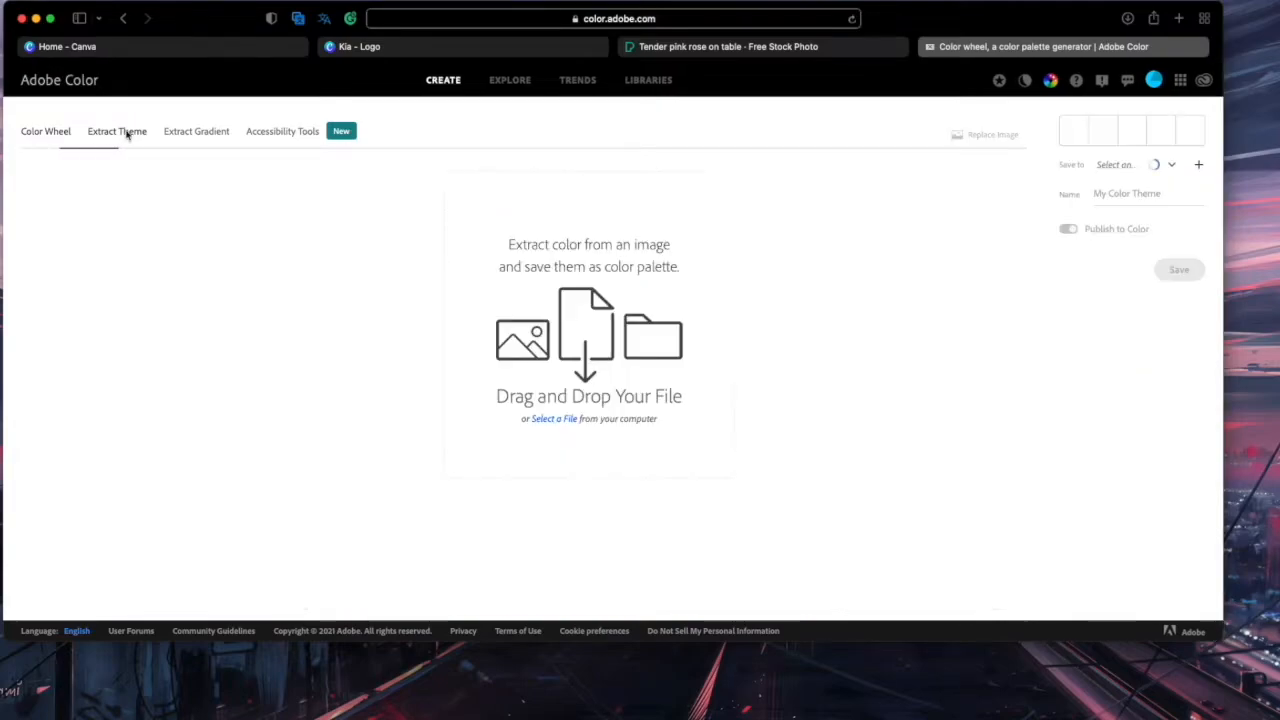
pyautogui.click(554, 419)
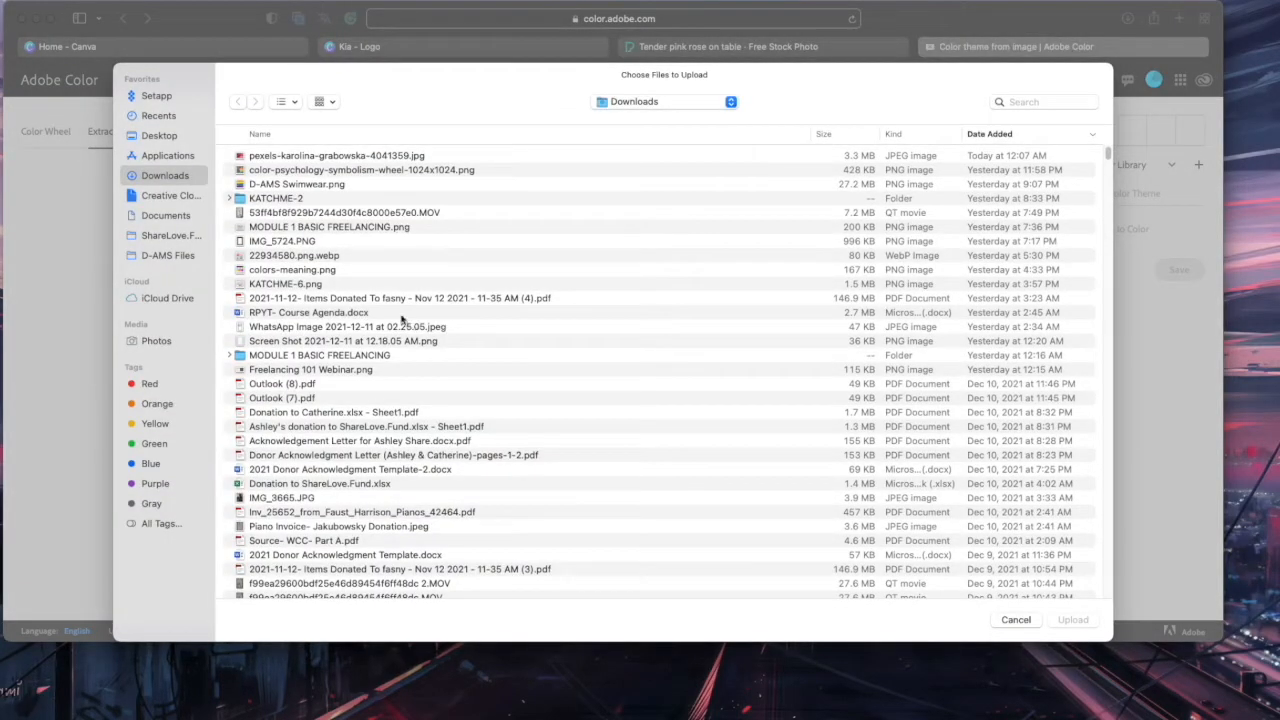
pyautogui.doubleClick(316, 158)
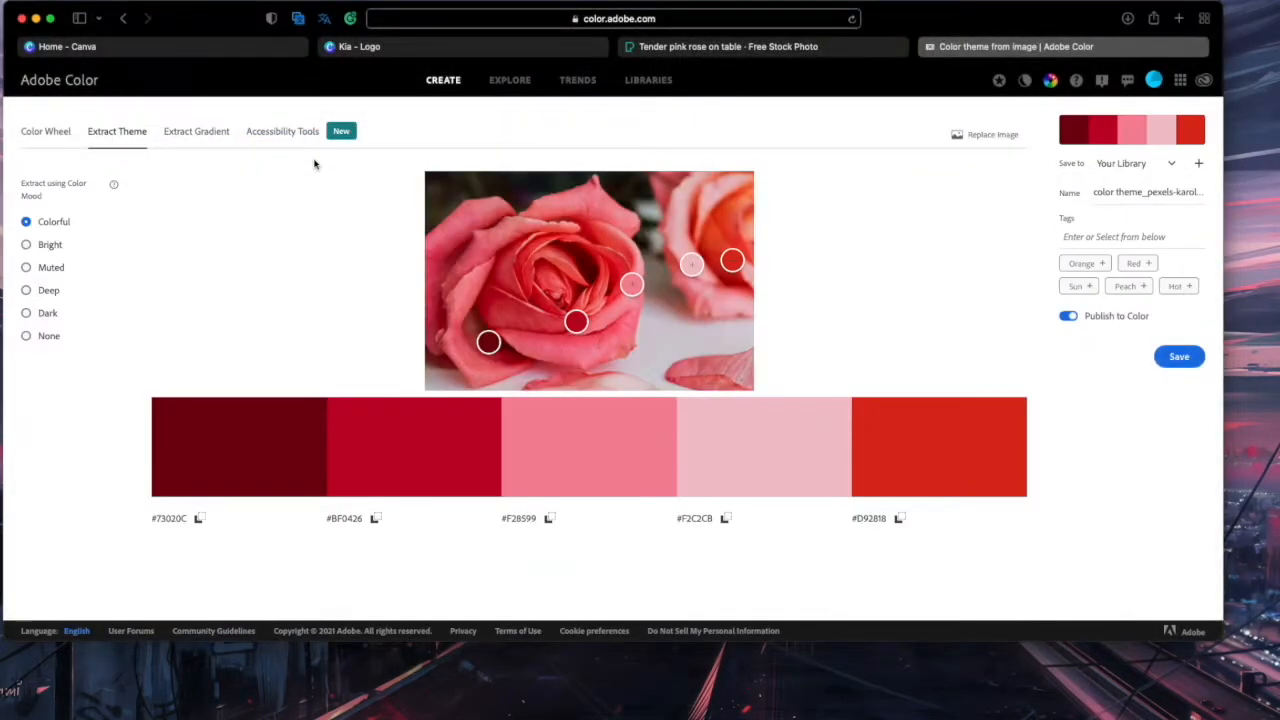
pyautogui.moveTo(631, 285)
pyautogui.mouseDown()
pyautogui.moveTo(577, 200)
pyautogui.moveTo(531, 189)
pyautogui.moveTo(571, 186)
pyautogui.moveTo(532, 181)
pyautogui.moveTo(592, 200)
pyautogui.moveTo(606, 243)
pyautogui.moveTo(589, 266)
pyautogui.moveTo(625, 295)
pyautogui.moveTo(612, 332)
pyautogui.mouseUp()
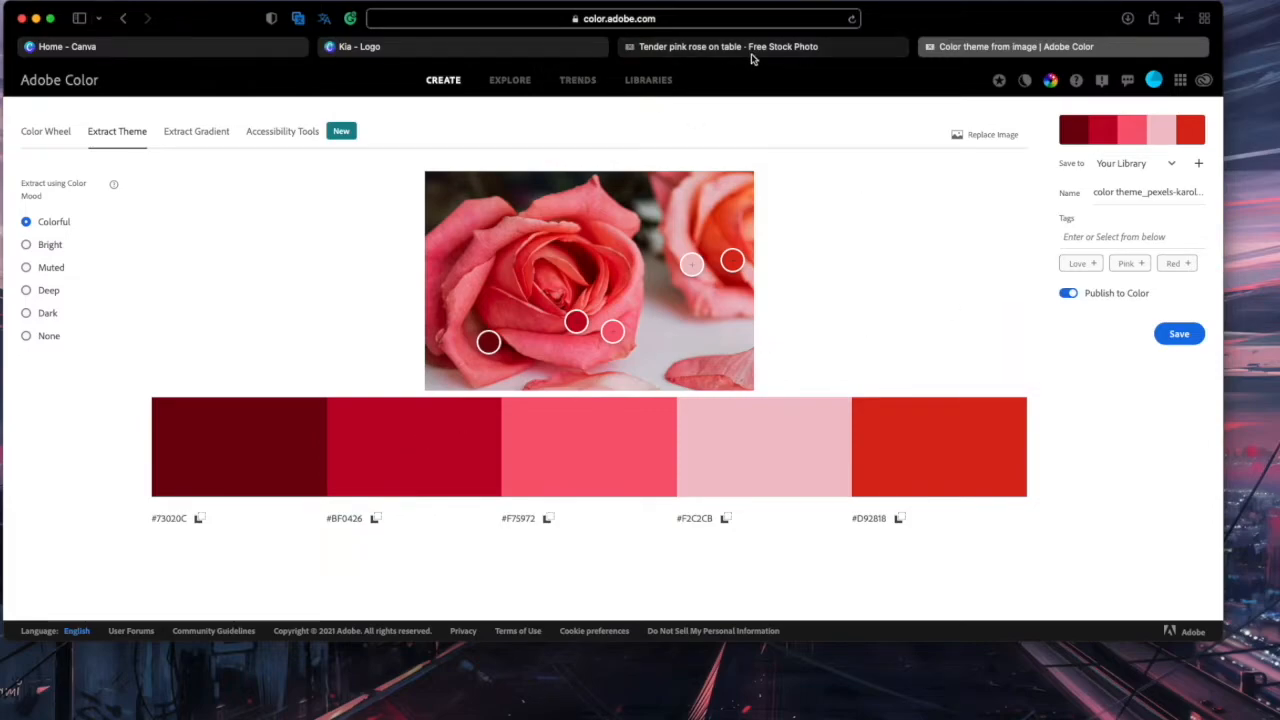
pyautogui.click(581, 706)
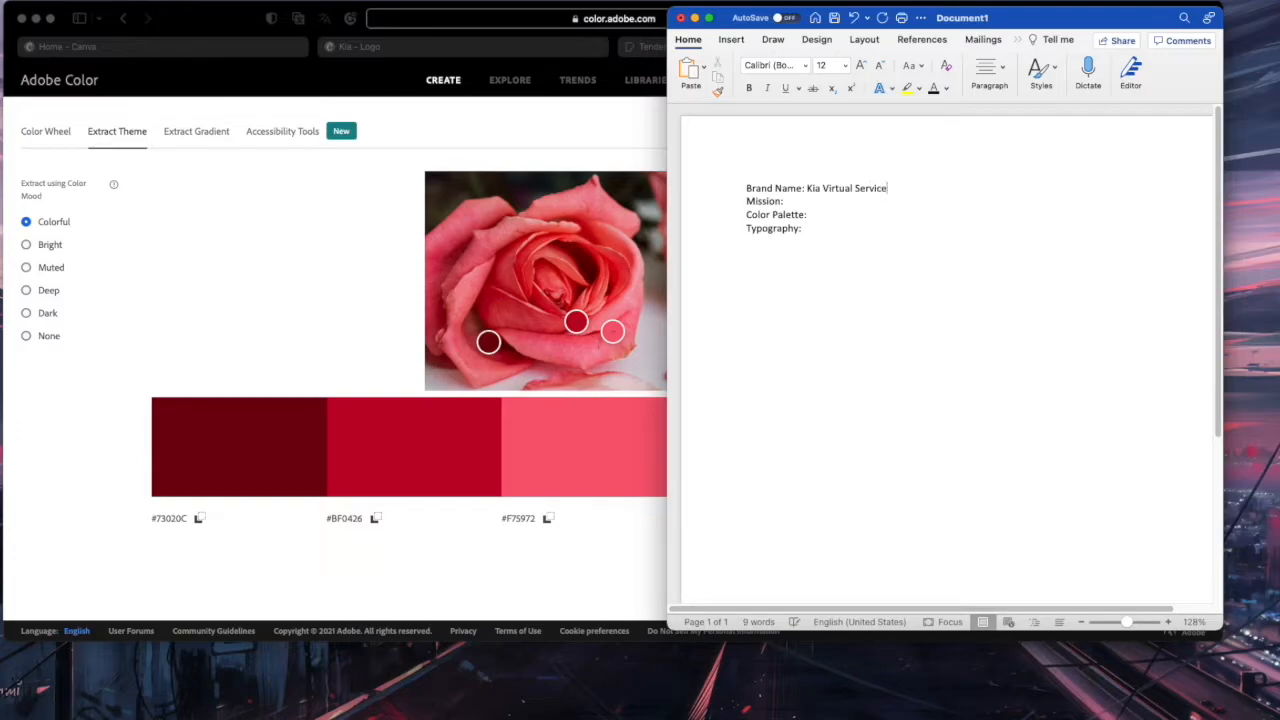
# Add 'provide bookkeeping services to cosmetic brands/ feminine coach' to the brand notes
pyautogui.write('kkeeping')
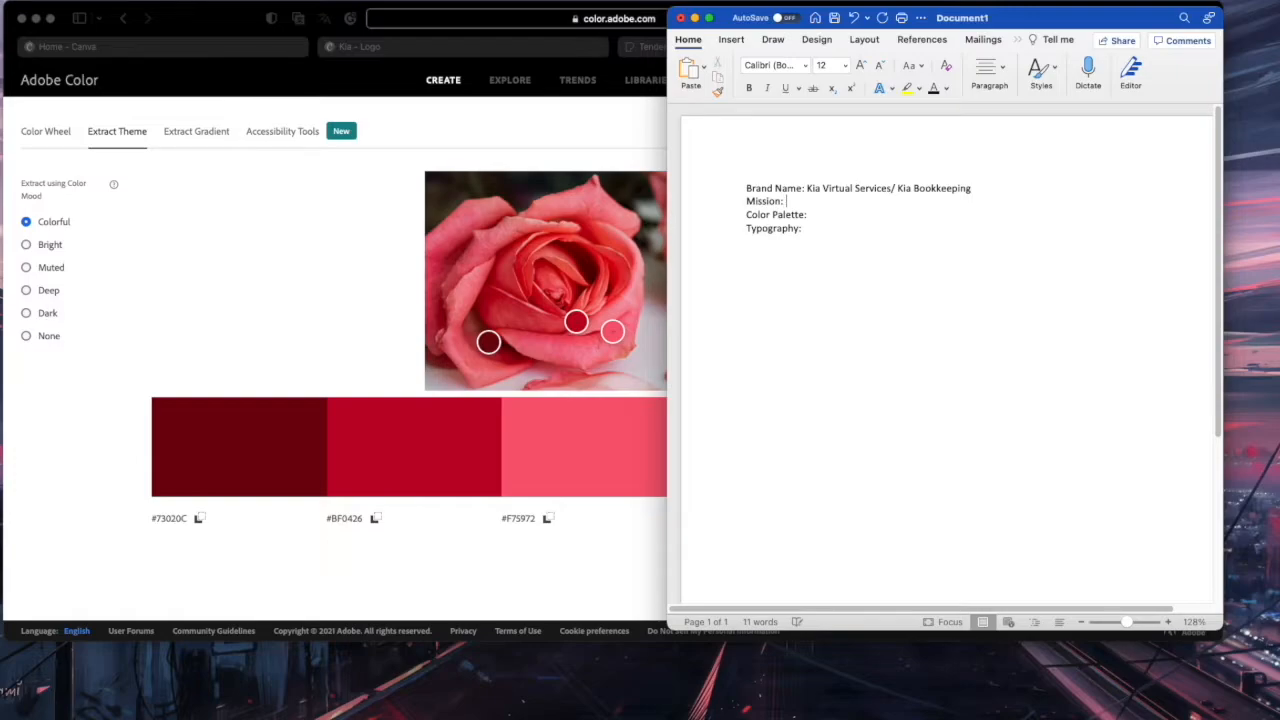
pyautogui.write('provide')
pyautogui.press('BackSpace')
pyautogui.write('bookkeeping services to c')
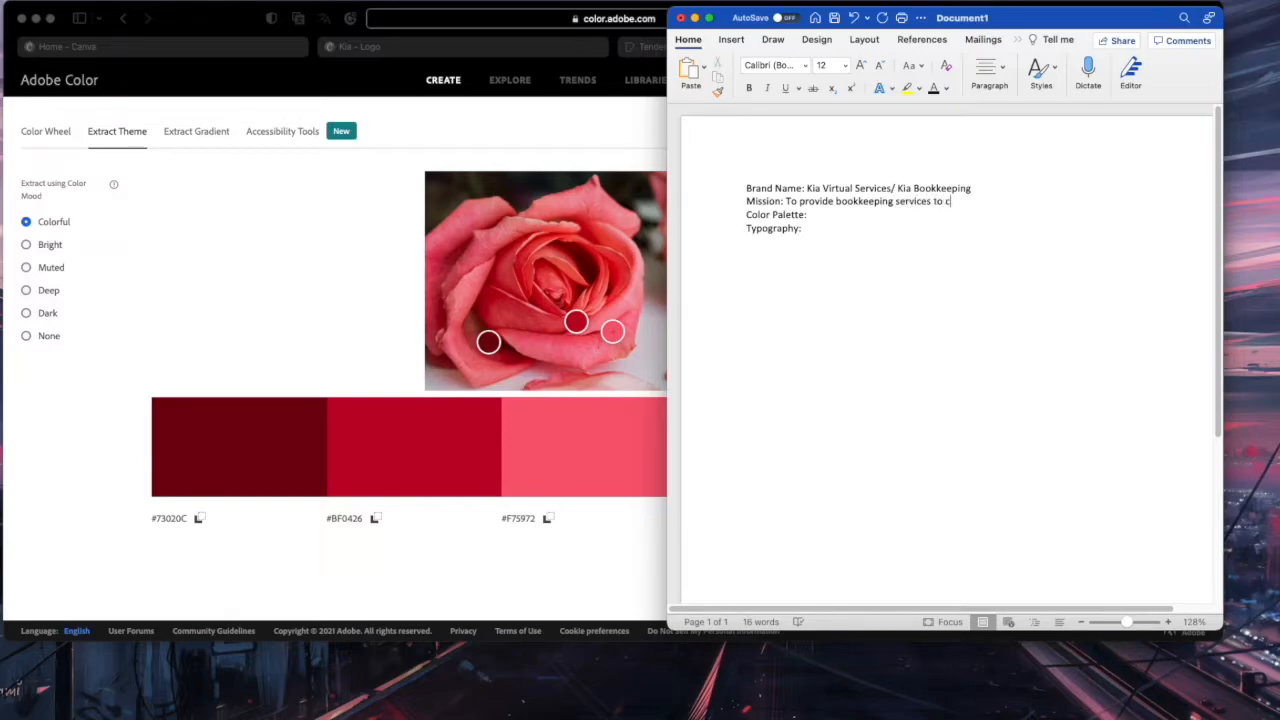
pyautogui.write('osmetic brands/ feminine coaches')
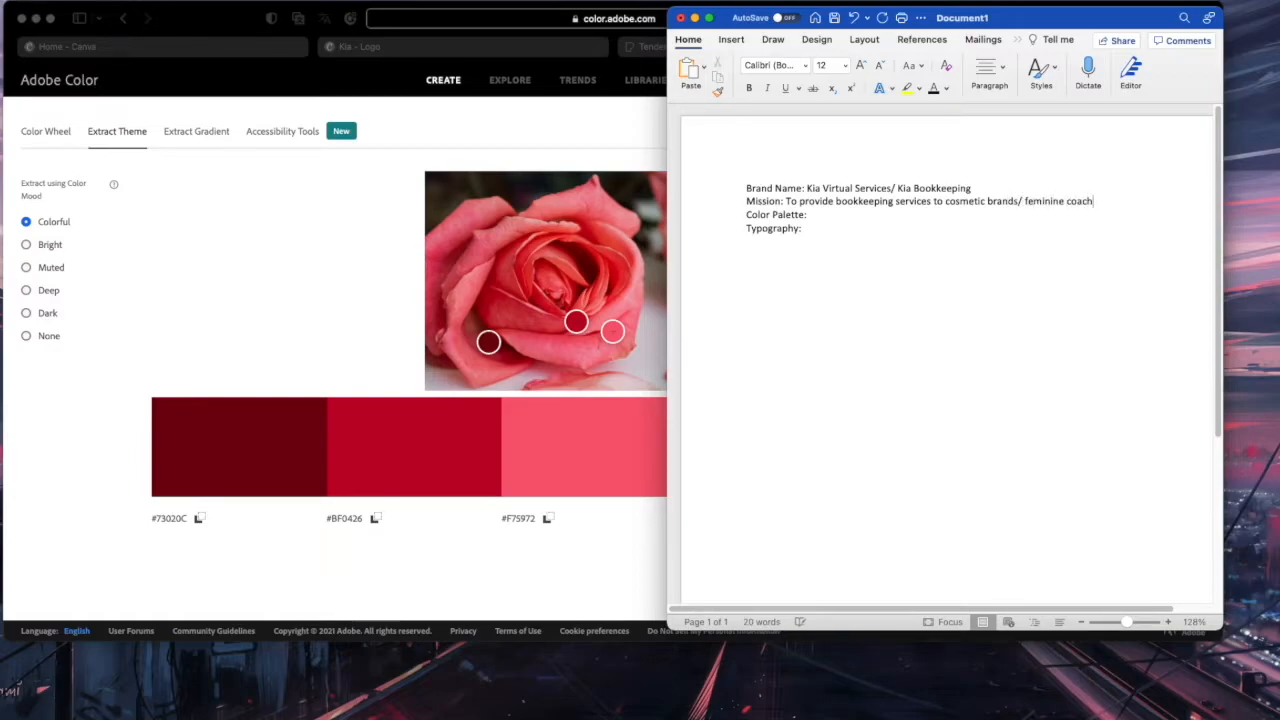
# Under Color Palette, paste hex codes #73020C and #BF0426 copied from Adobe Color
pyautogui.click(820, 216)
pyautogui.press('Return')
pyautogui.press('Return')
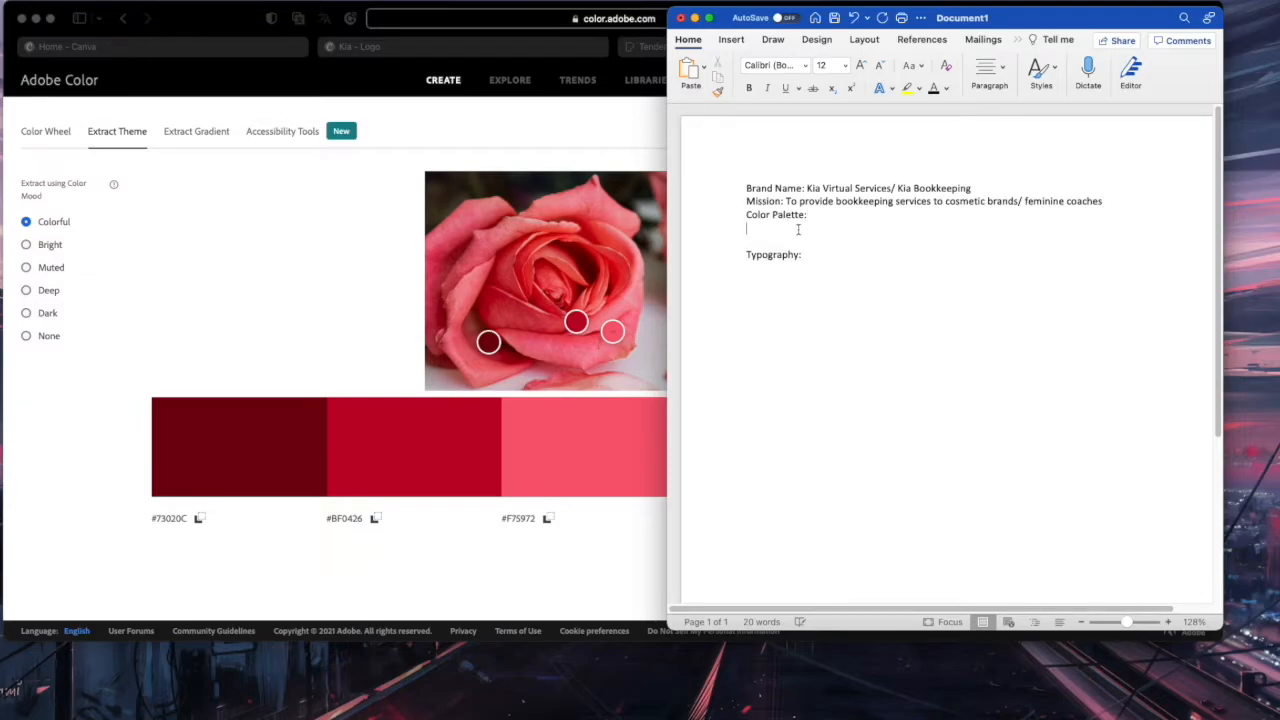
pyautogui.click(178, 524)
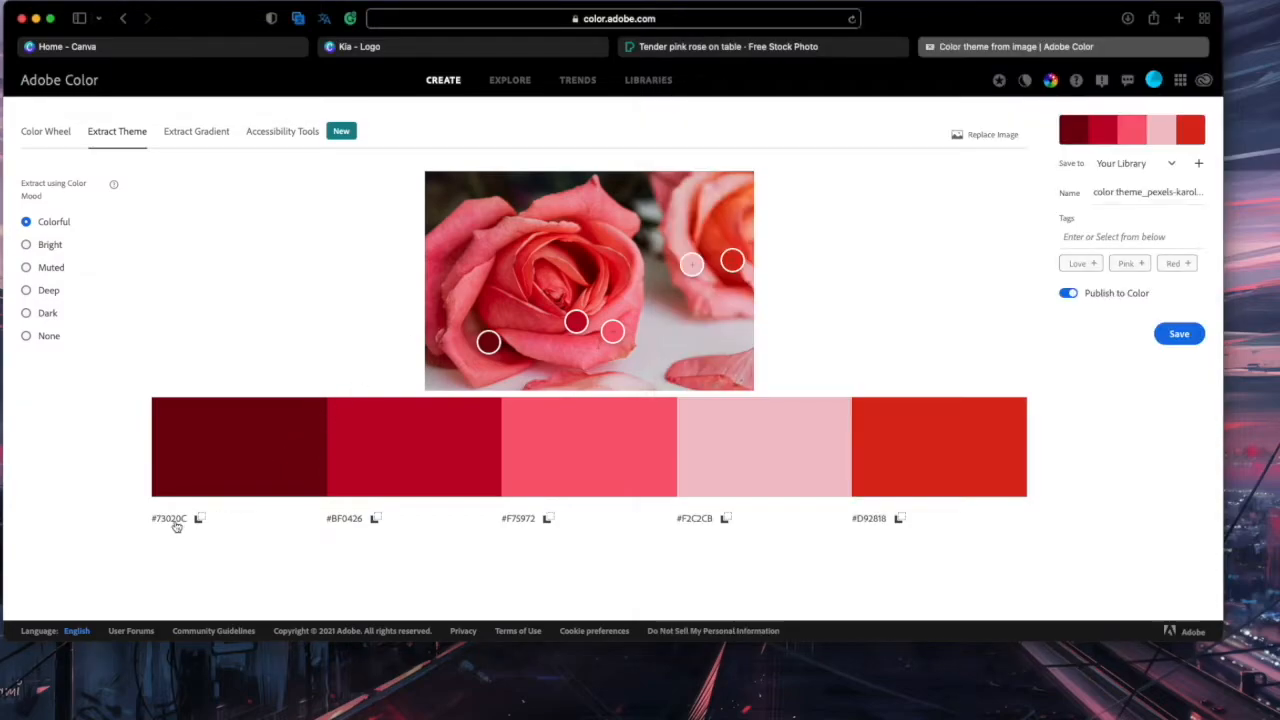
pyautogui.click(178, 524)
pyautogui.moveTo(426, 712)
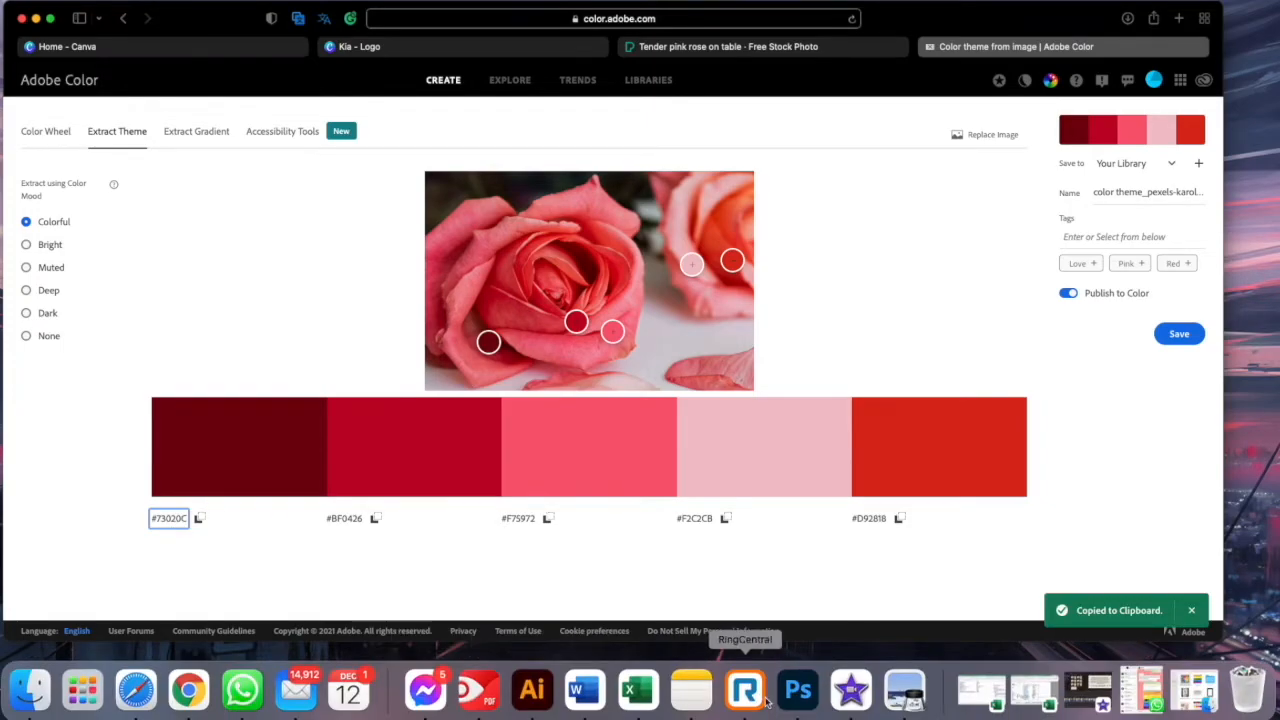
pyautogui.click(585, 690)
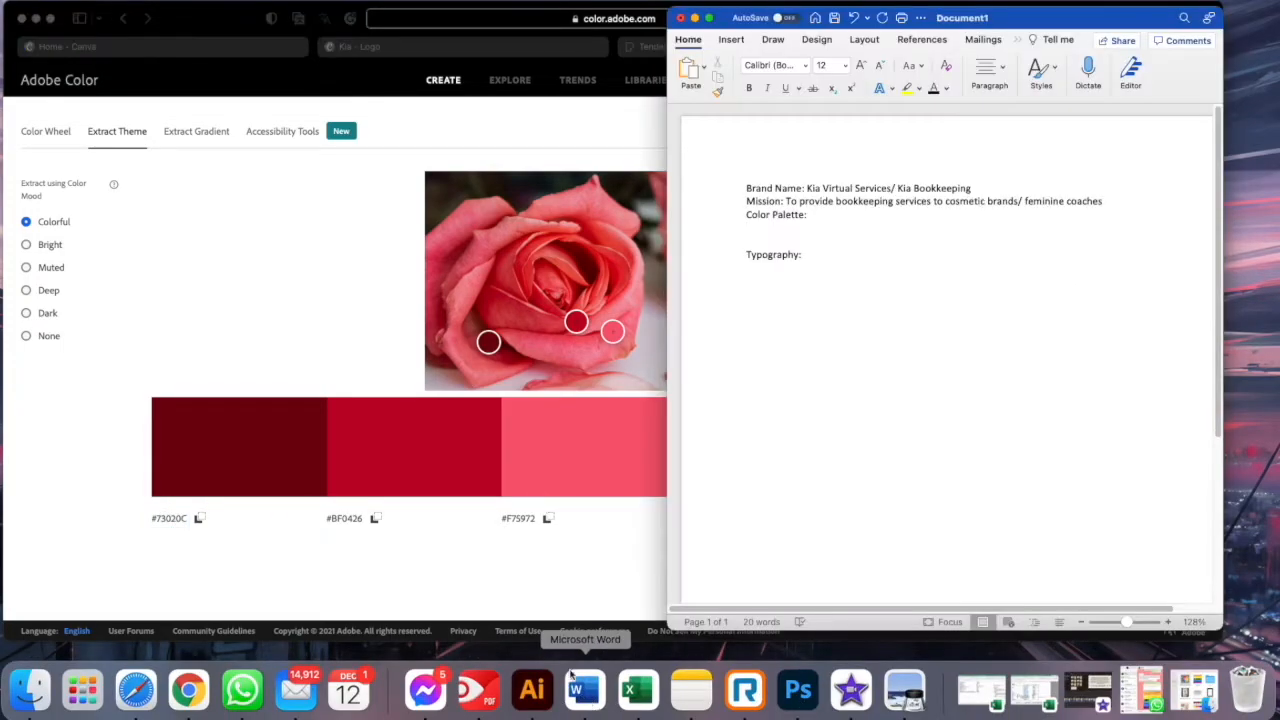
pyautogui.click(764, 233)
pyautogui.press('super+v')
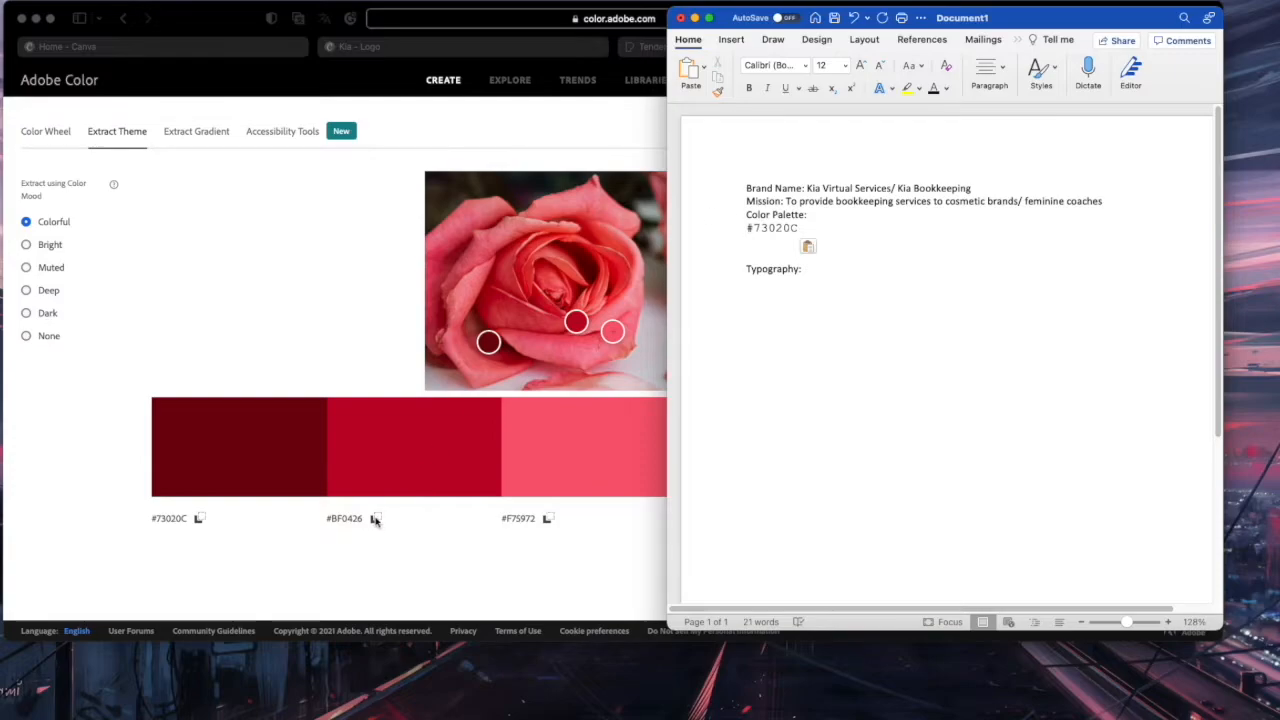
pyautogui.click(358, 524)
pyautogui.click(358, 524)
pyautogui.moveTo(425, 712)
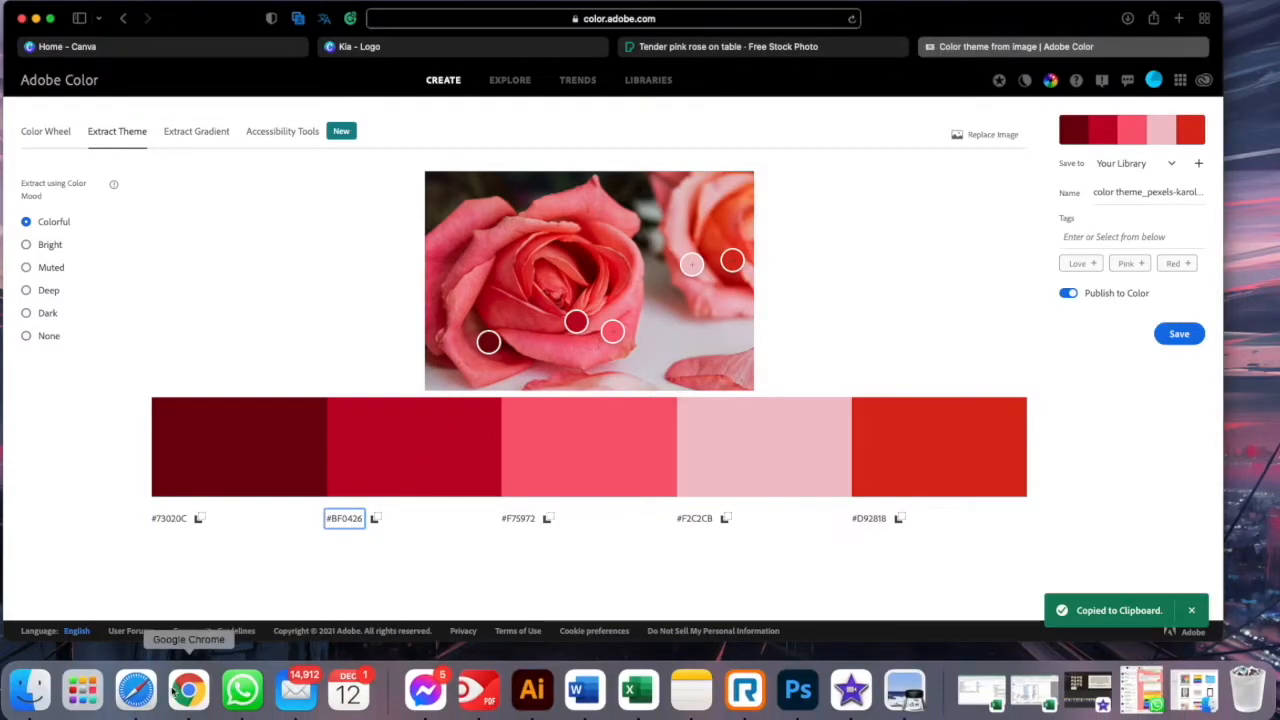
pyautogui.click(585, 690)
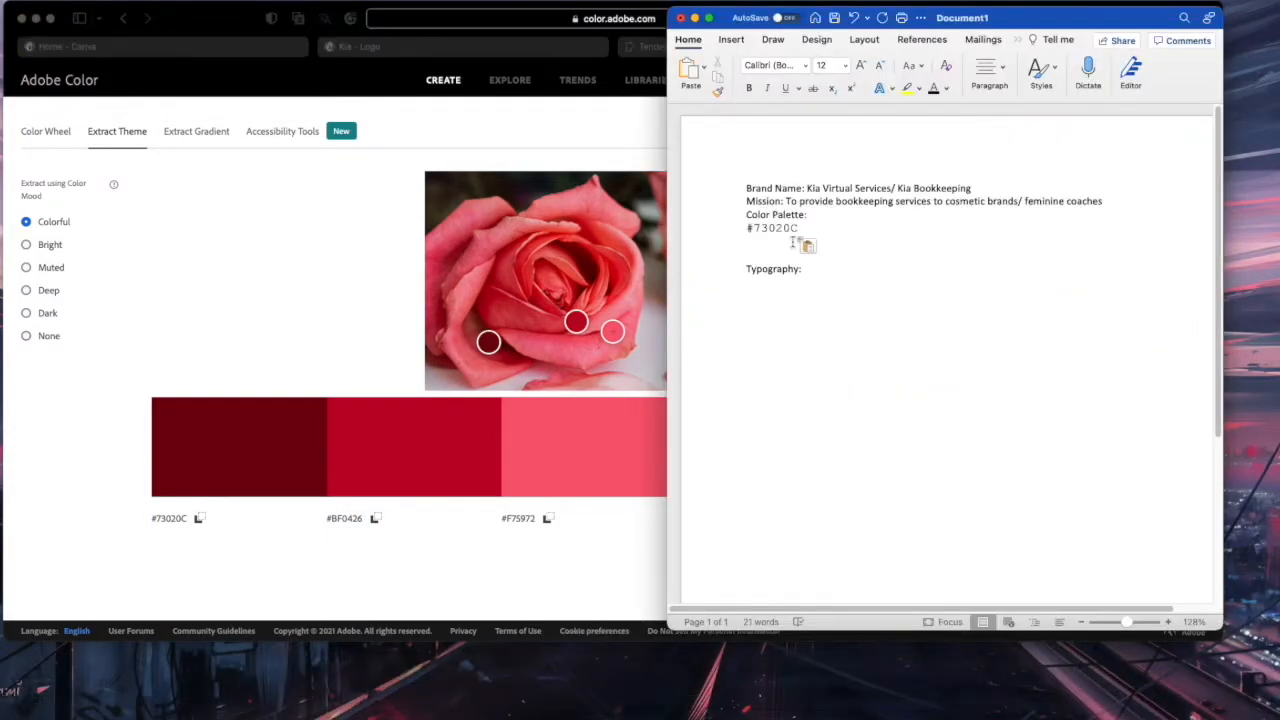
pyautogui.press('super+v')
# Paste the remaining hex codes #F75972, #F2C2CB and #D92818 below them
pyautogui.click(531, 522)
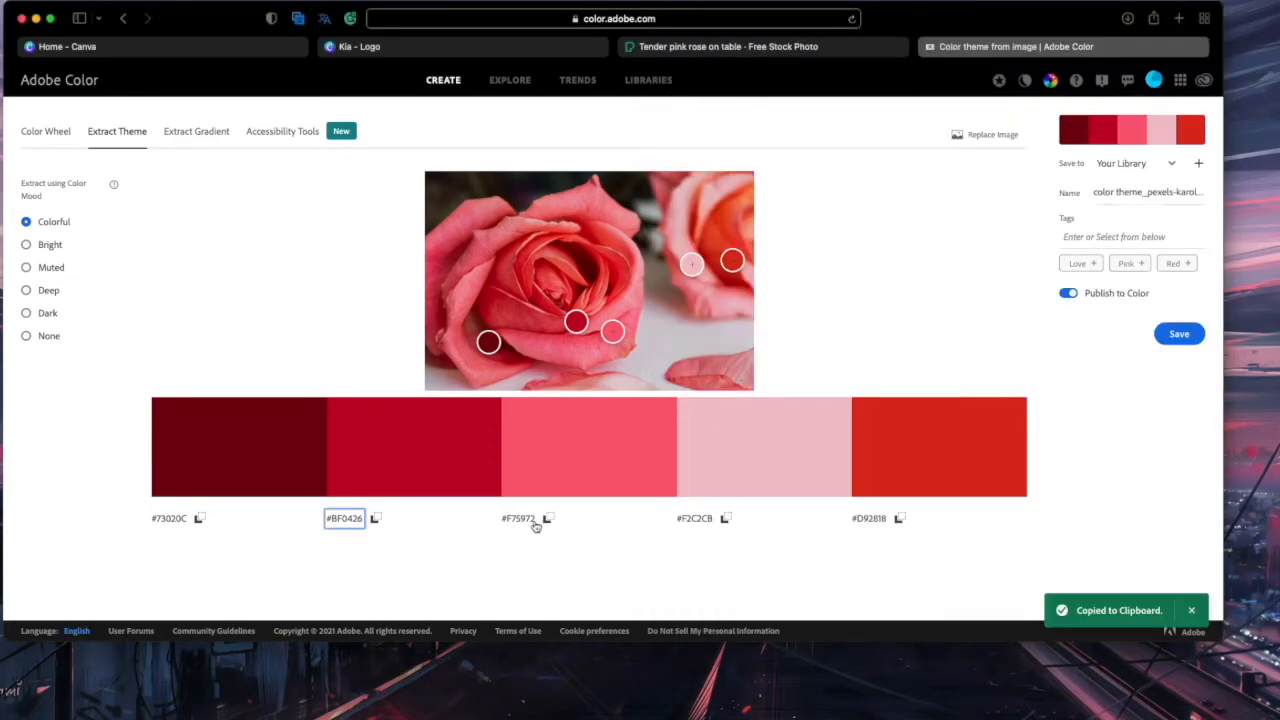
pyautogui.click(531, 522)
pyautogui.click(586, 689)
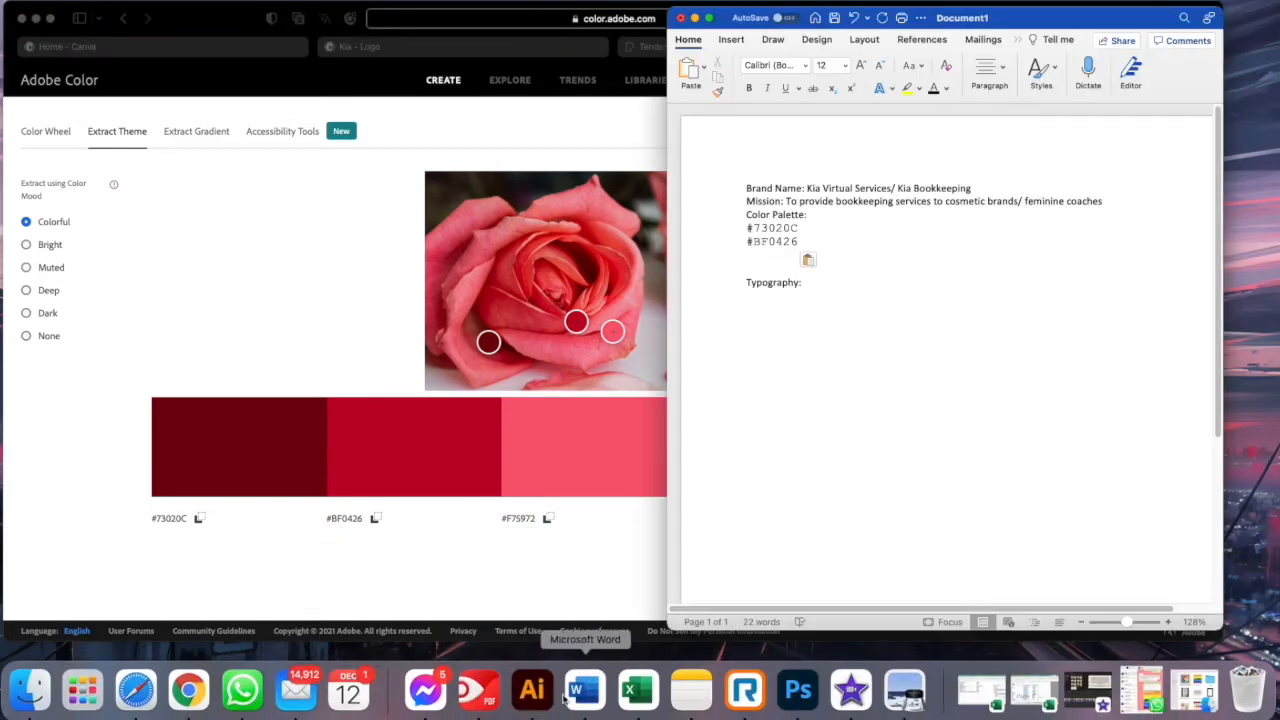
pyautogui.press('super+v')
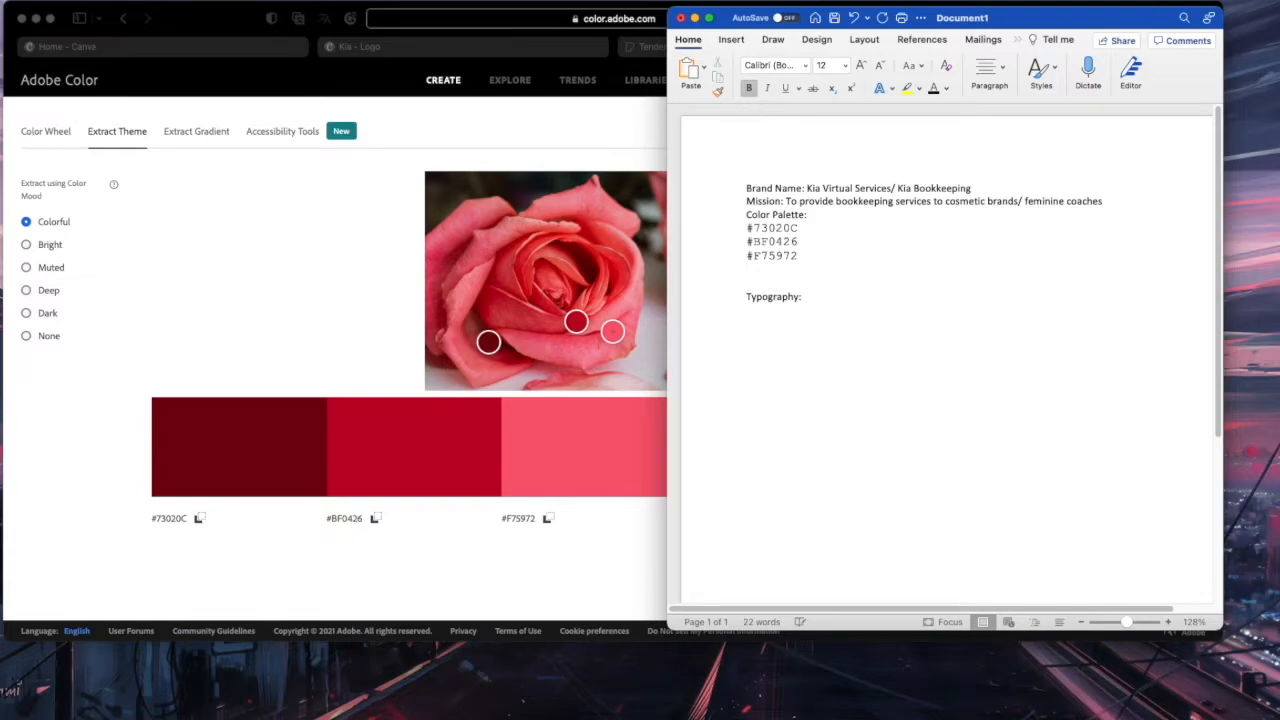
pyautogui.click(606, 557)
pyautogui.click(694, 518)
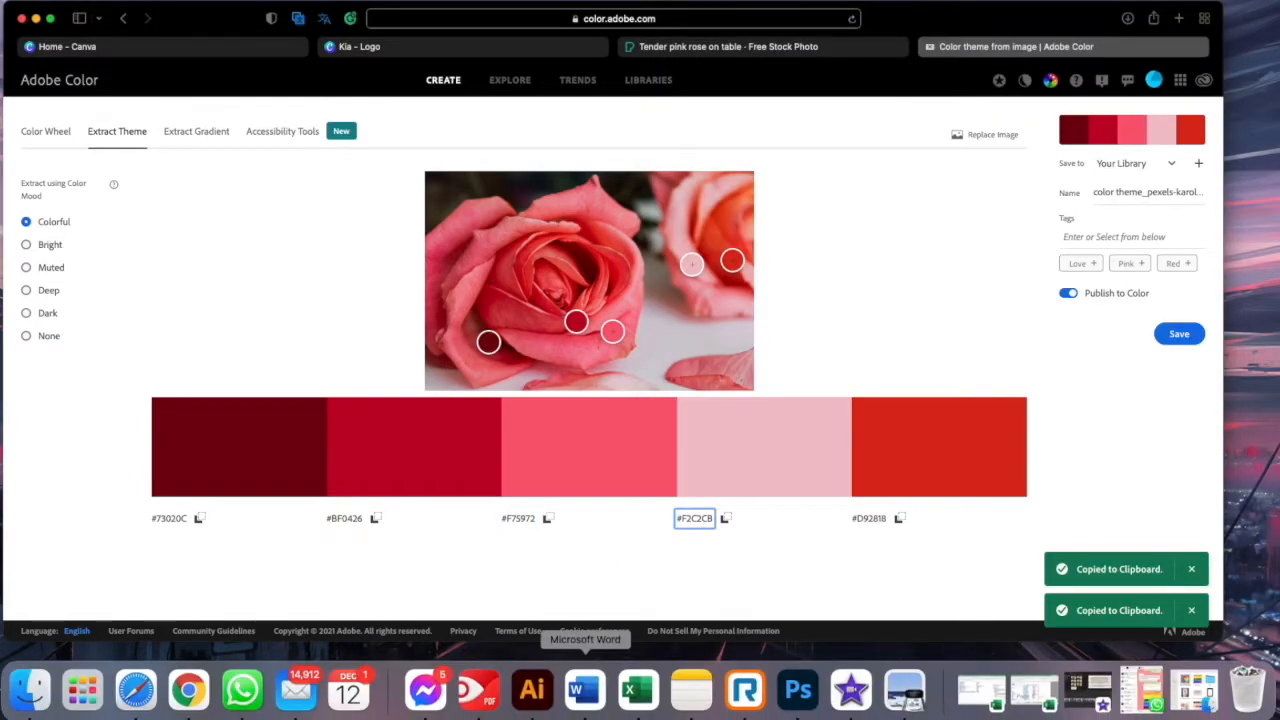
pyautogui.click(585, 690)
pyautogui.press('super+v')
pyautogui.click(617, 541)
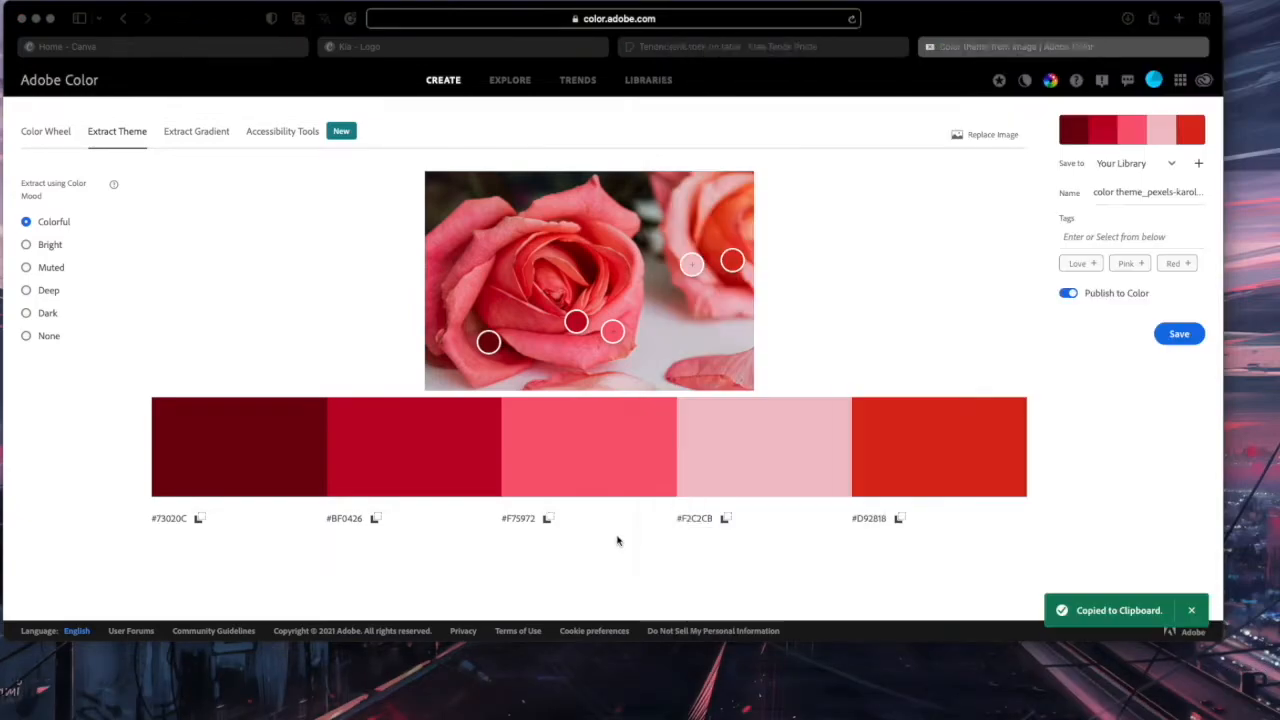
pyautogui.click(872, 518)
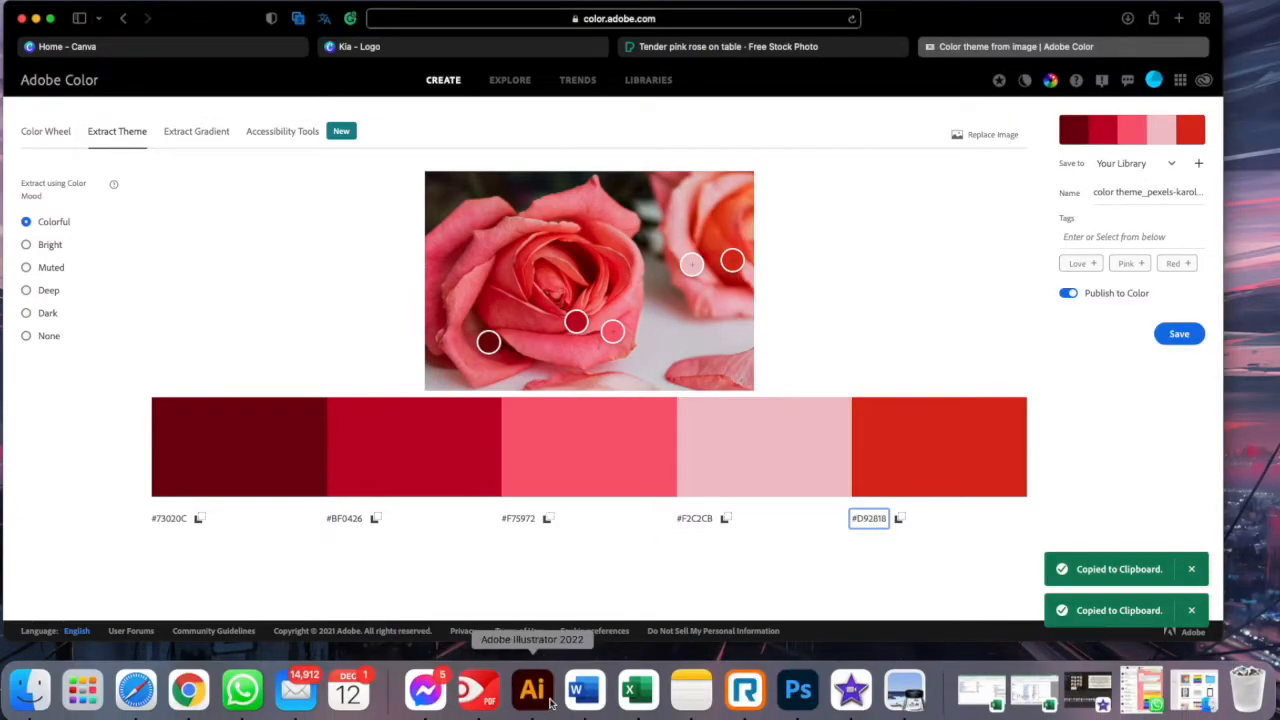
pyautogui.click(586, 688)
pyautogui.press('super+v')
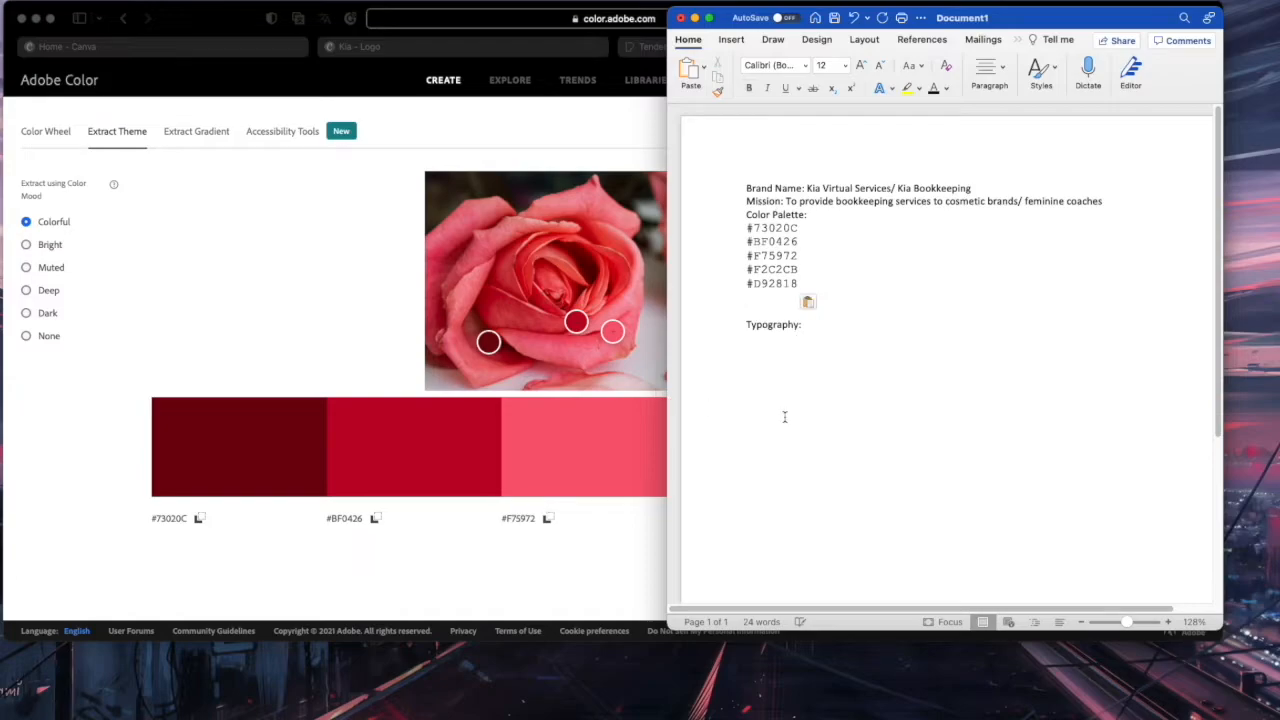
# Remove the blank line, add a 'Values:' heading under Typography, and close the Pexels tab
pyautogui.press('BackSpace')
pyautogui.click(840, 323)
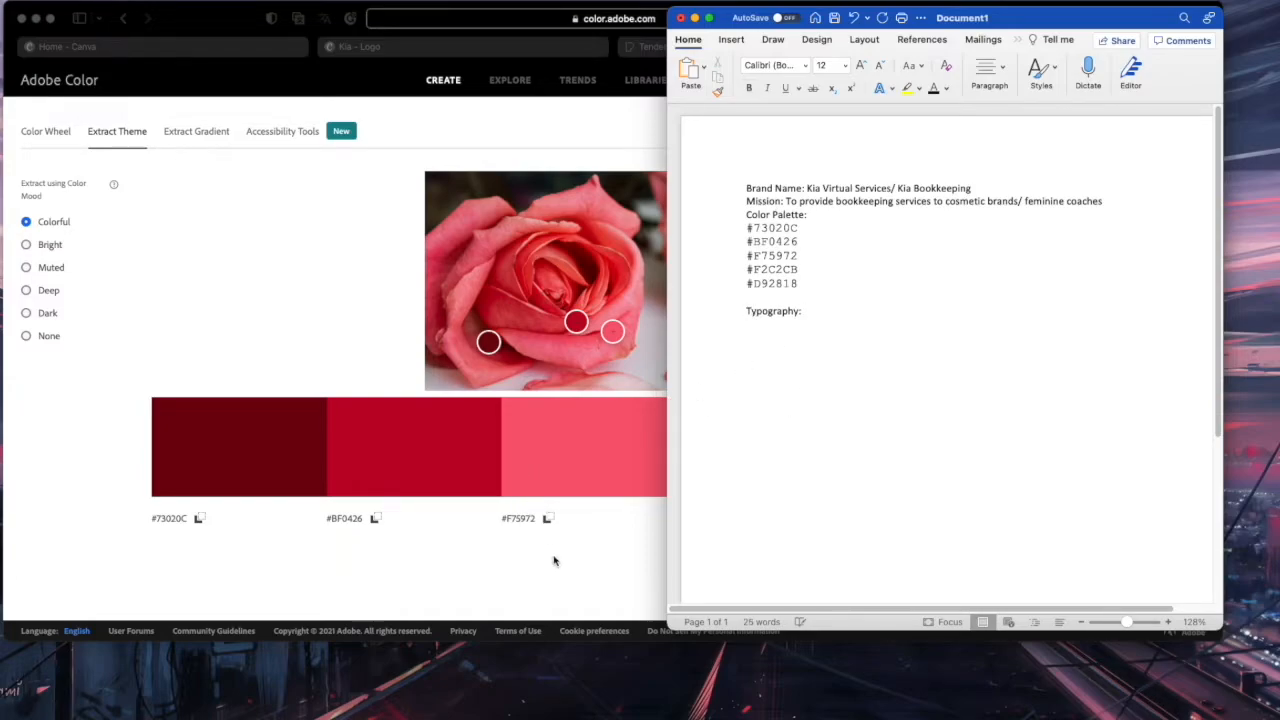
pyautogui.press('Return')
pyautogui.press('Return')
pyautogui.write('Values:')
pyautogui.click(616, 584)
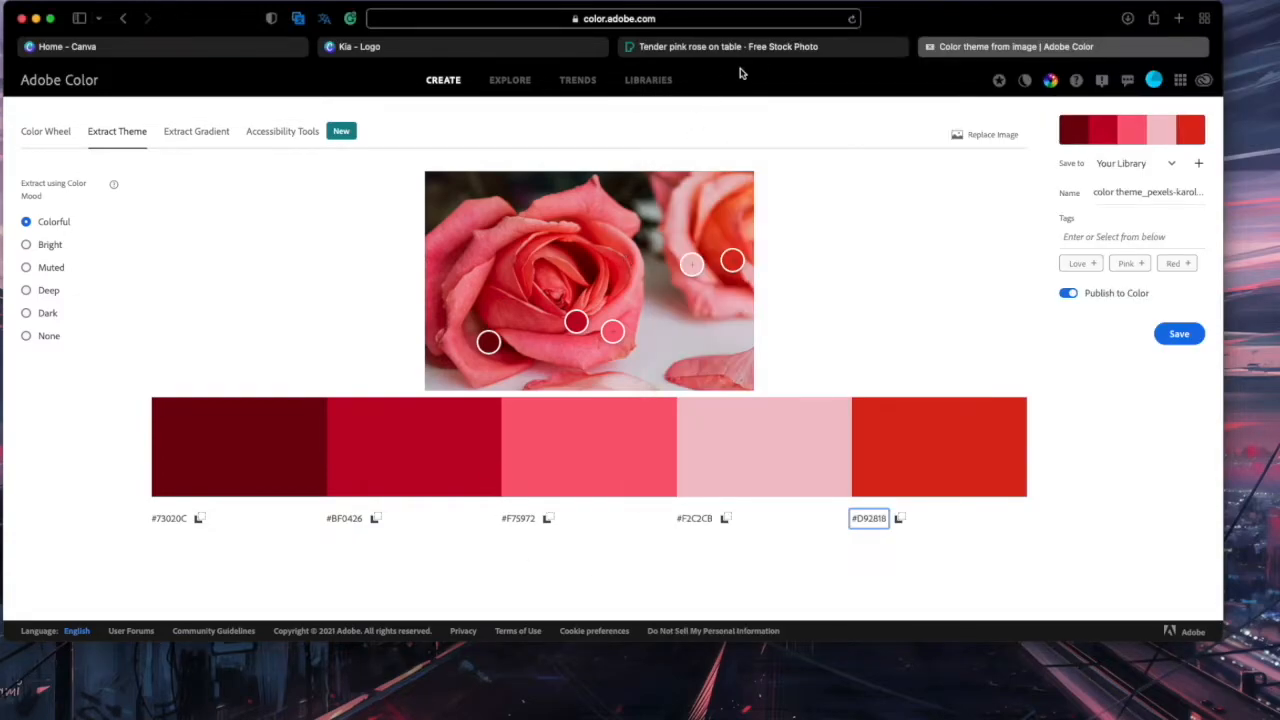
pyautogui.click(693, 47)
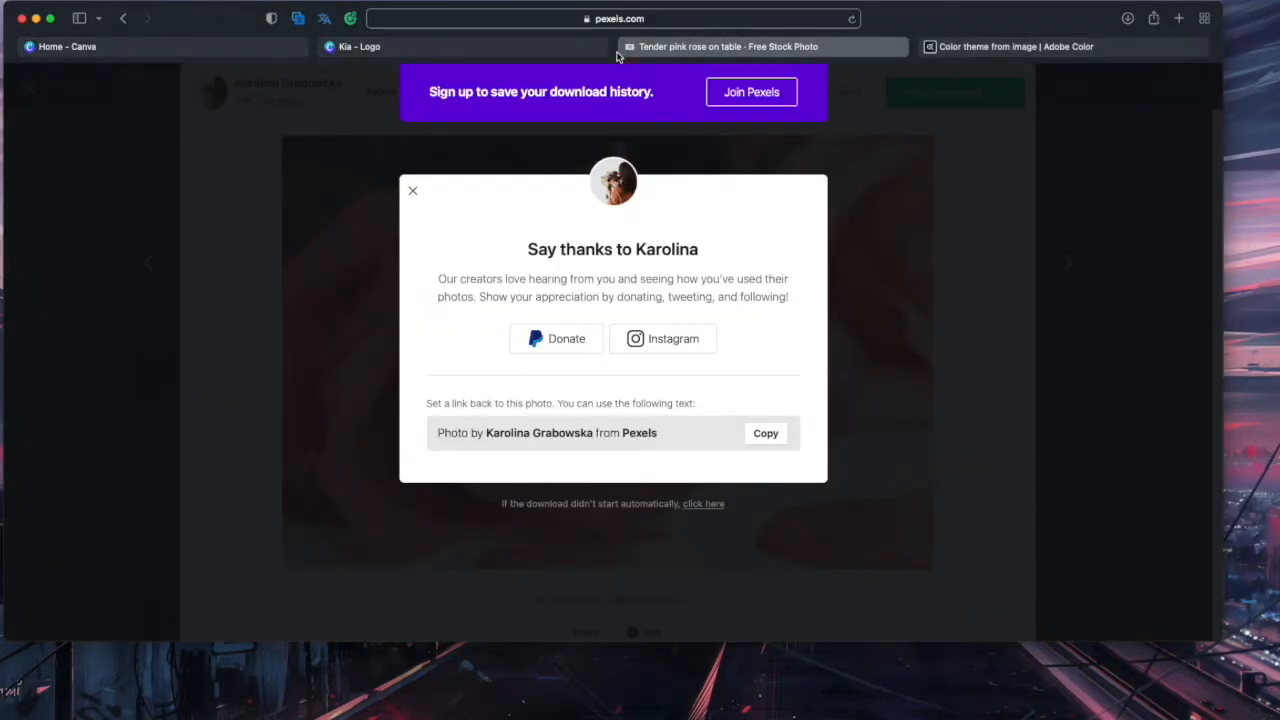
pyautogui.click(629, 46)
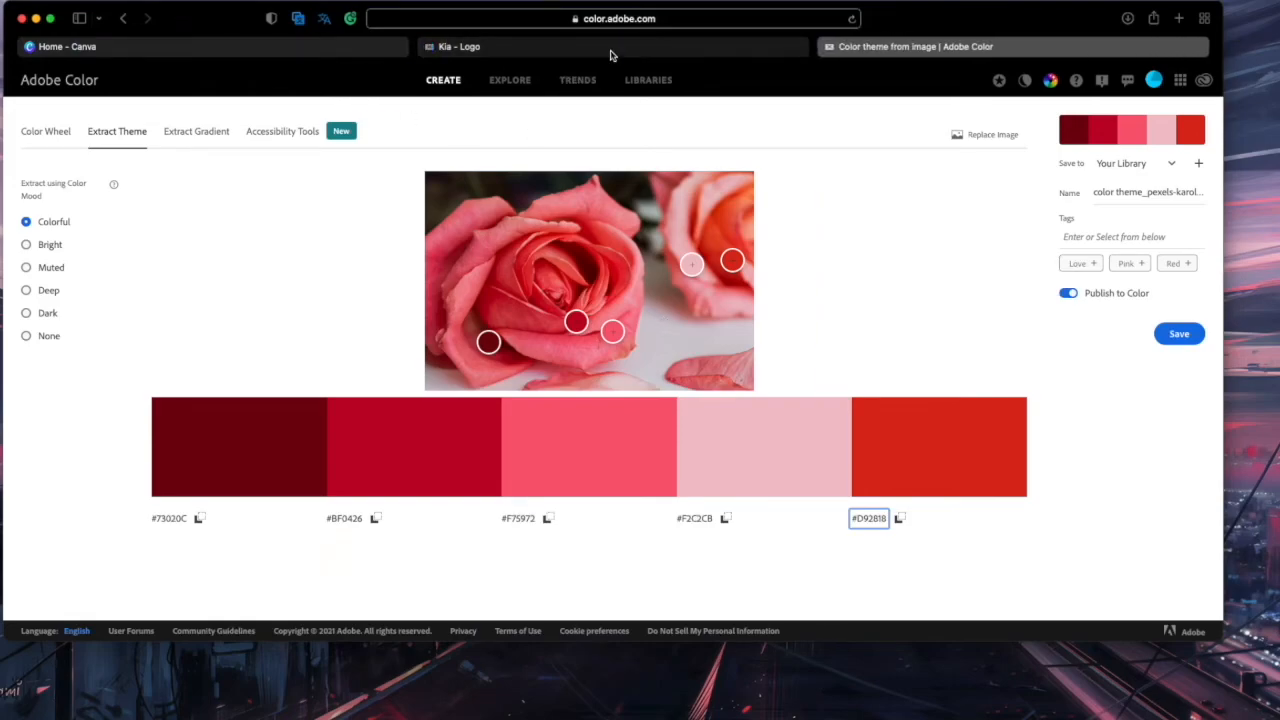
# Switch to the Kia - Logo design and select the KIA lettering
pyautogui.click(609, 47)
pyautogui.scroll(5, 829, 250)
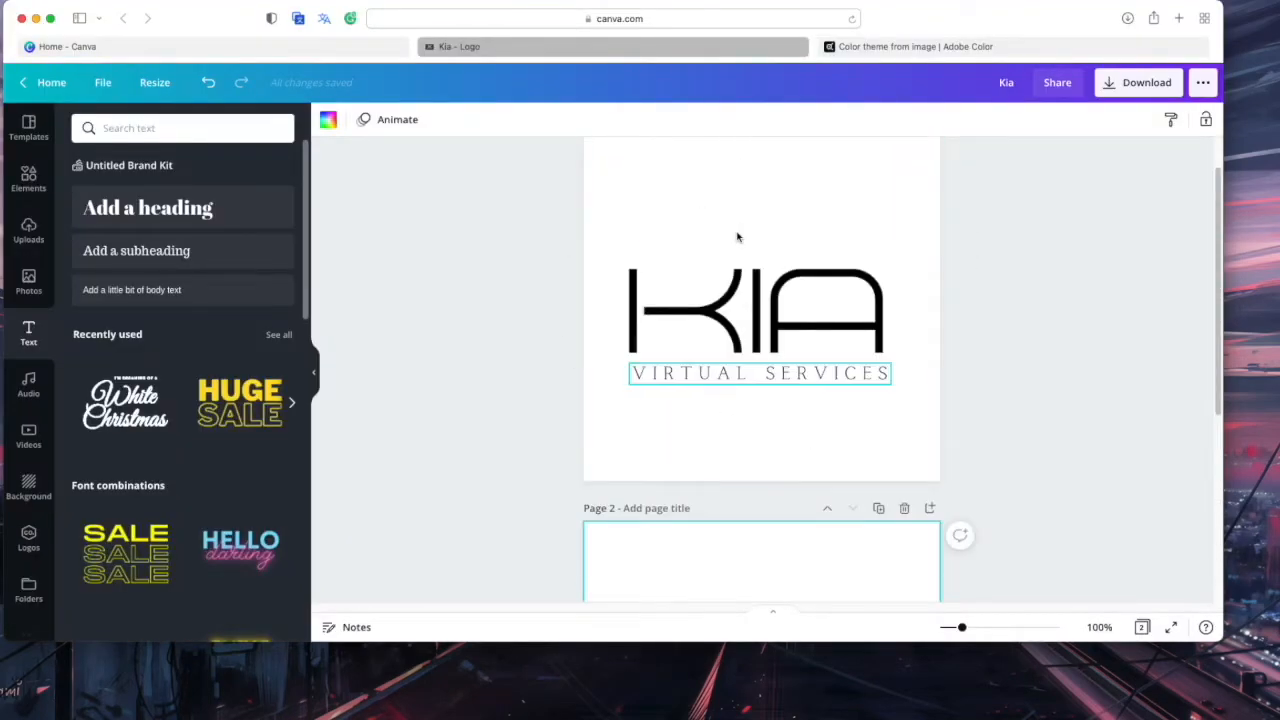
pyautogui.doubleClick(820, 318)
pyautogui.click(703, 241)
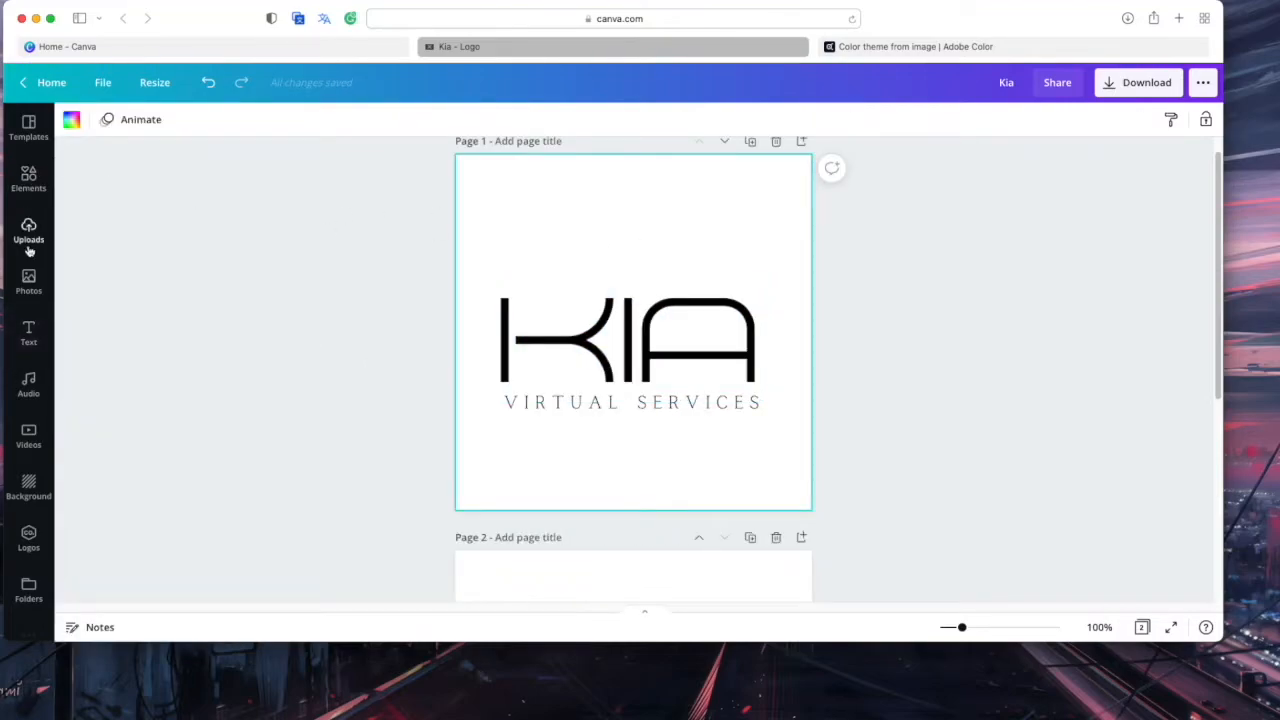
pyautogui.click(76, 117)
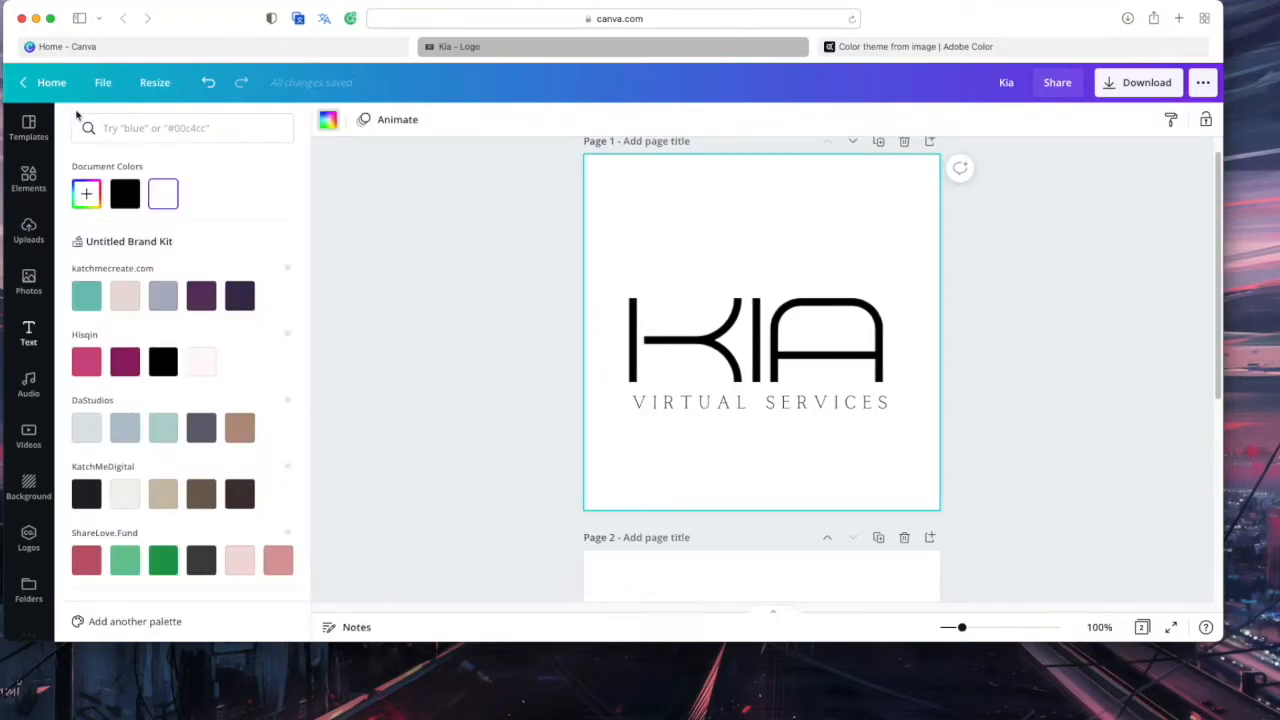
pyautogui.scroll(-3, 204, 307)
pyautogui.scroll(3, 204, 307)
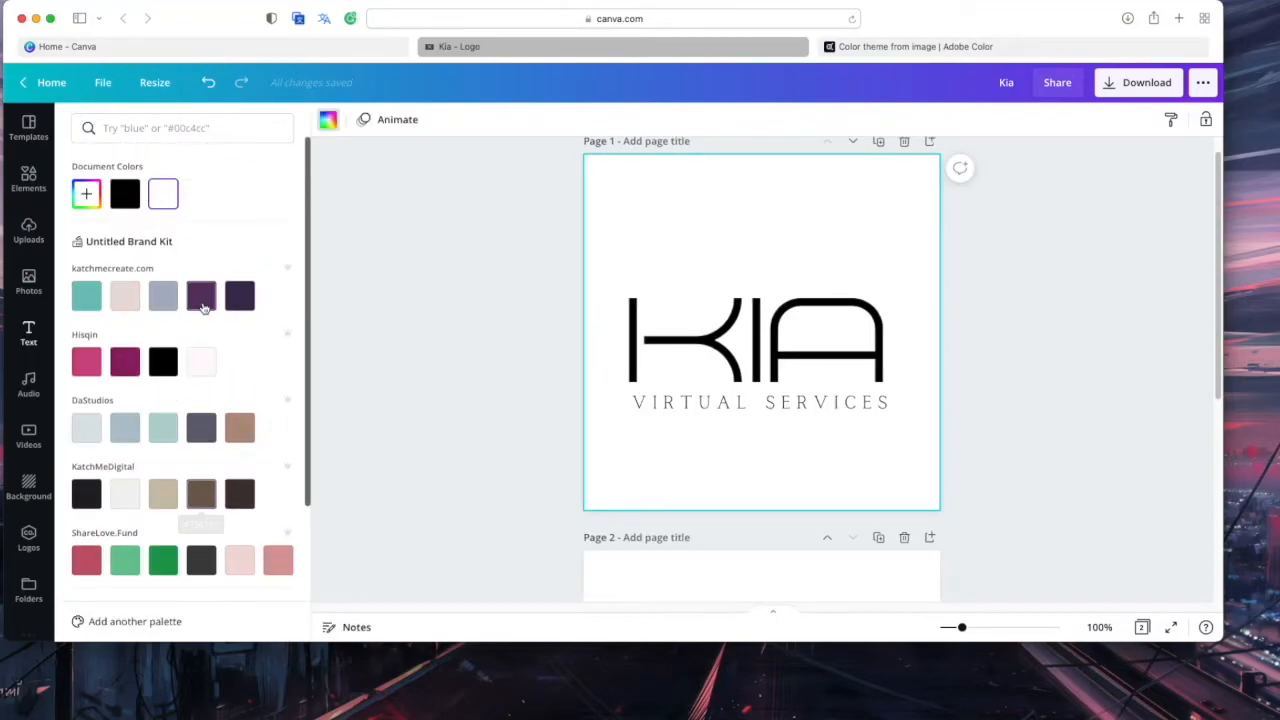
pyautogui.click(777, 340)
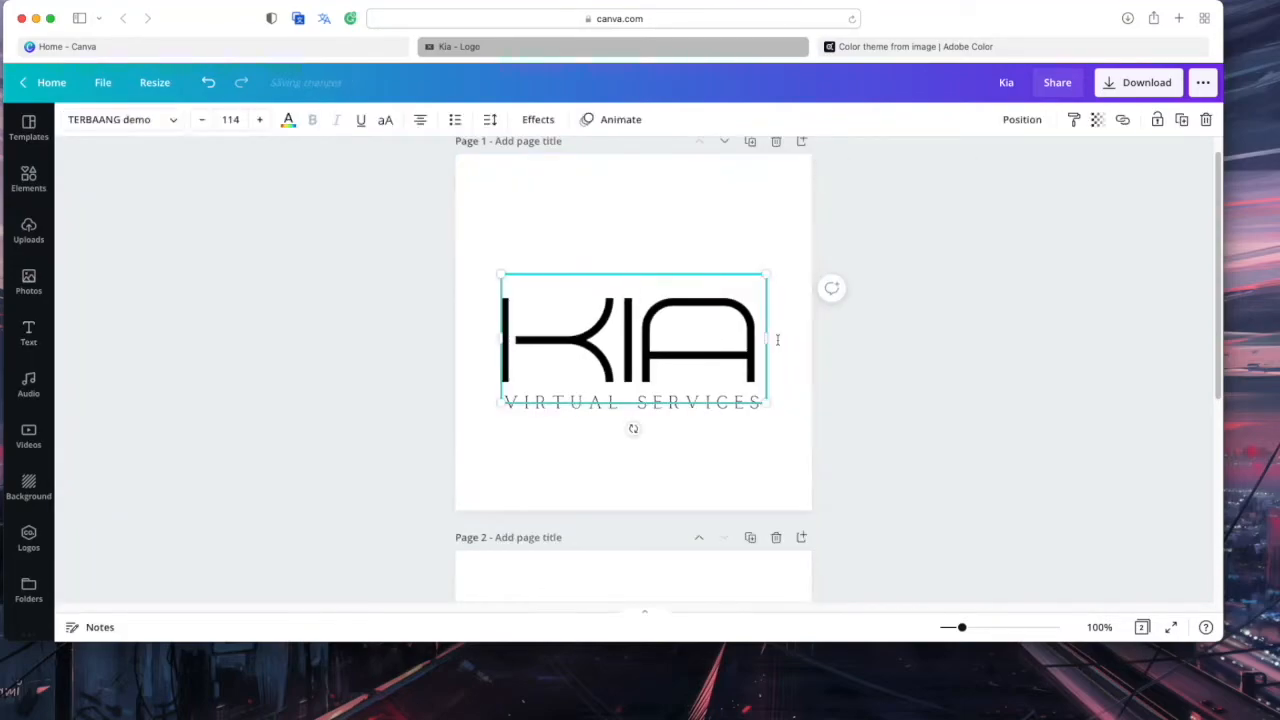
# Colour the KIA lettering dark red #73020C using the hex code from the notes
pyautogui.click(289, 120)
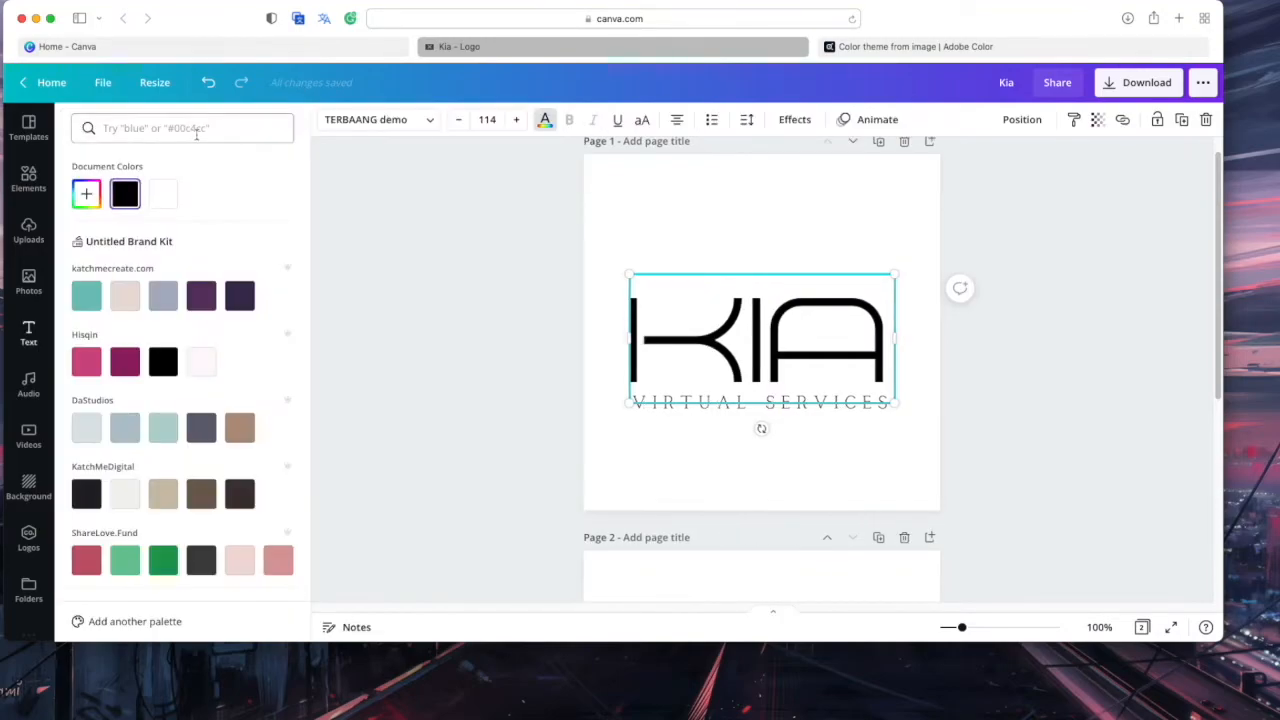
pyautogui.click(86, 193)
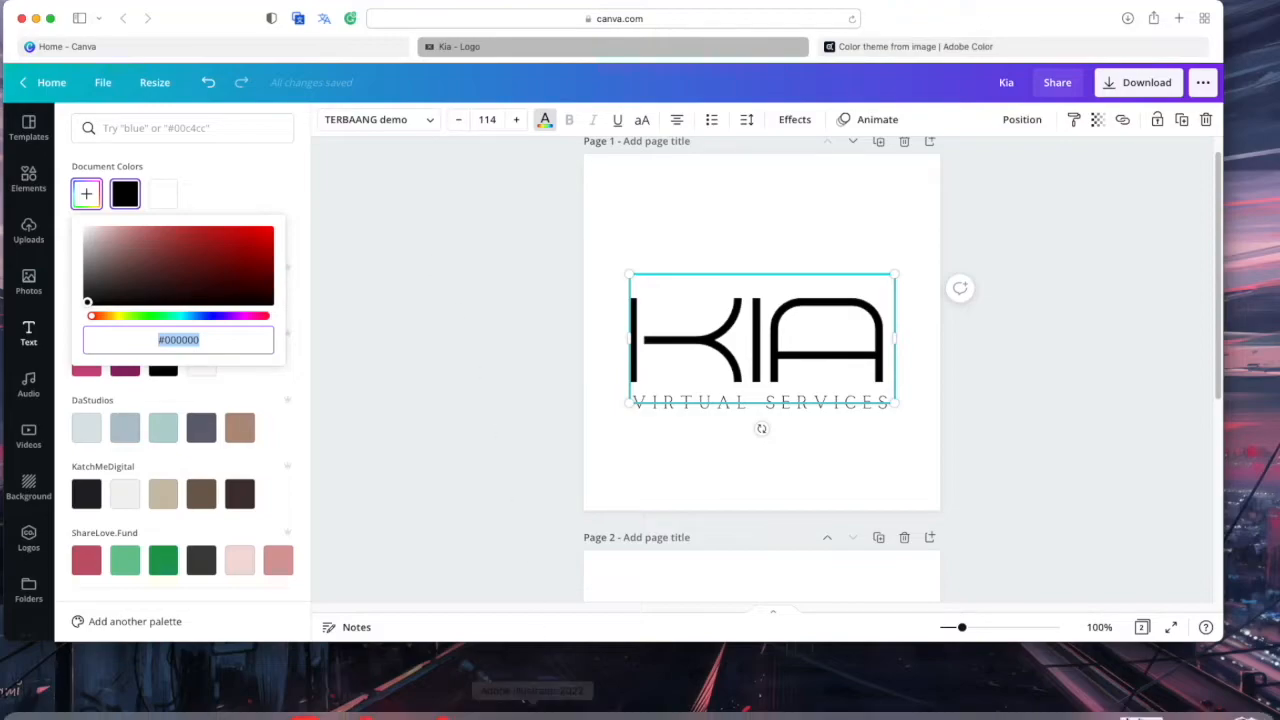
pyautogui.click(594, 710)
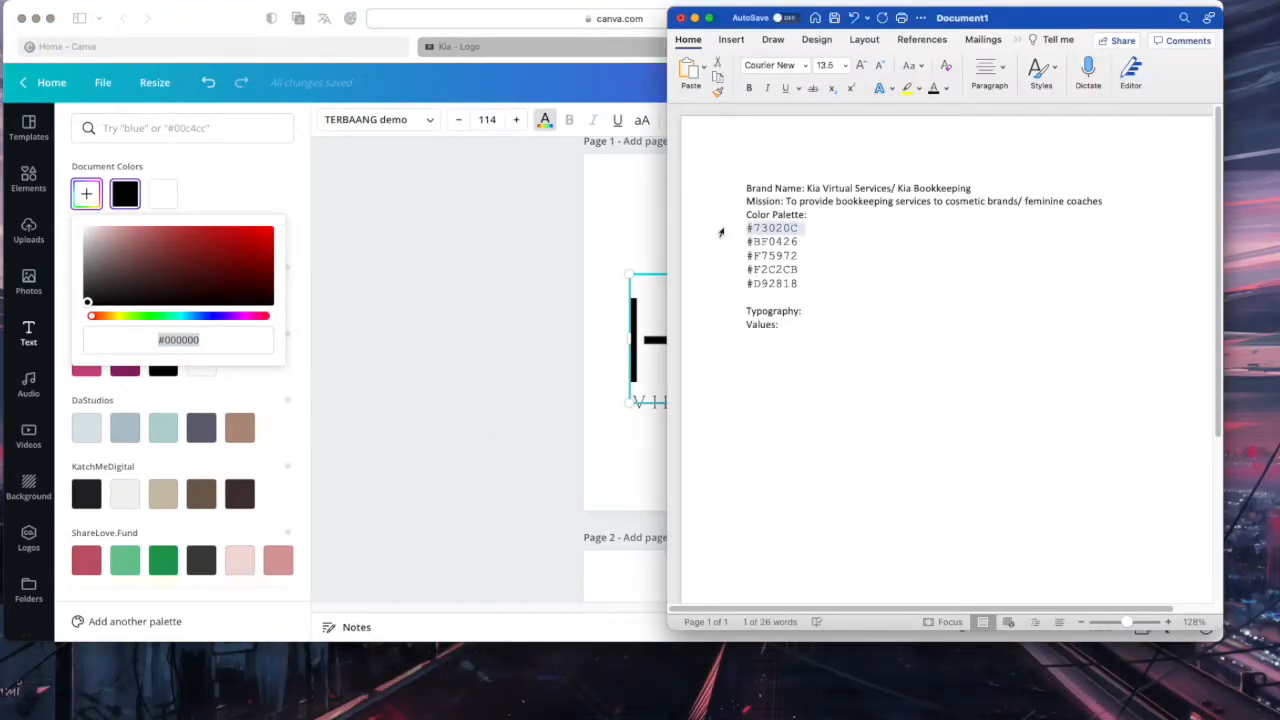
pyautogui.click(173, 131)
pyautogui.press('super+v')
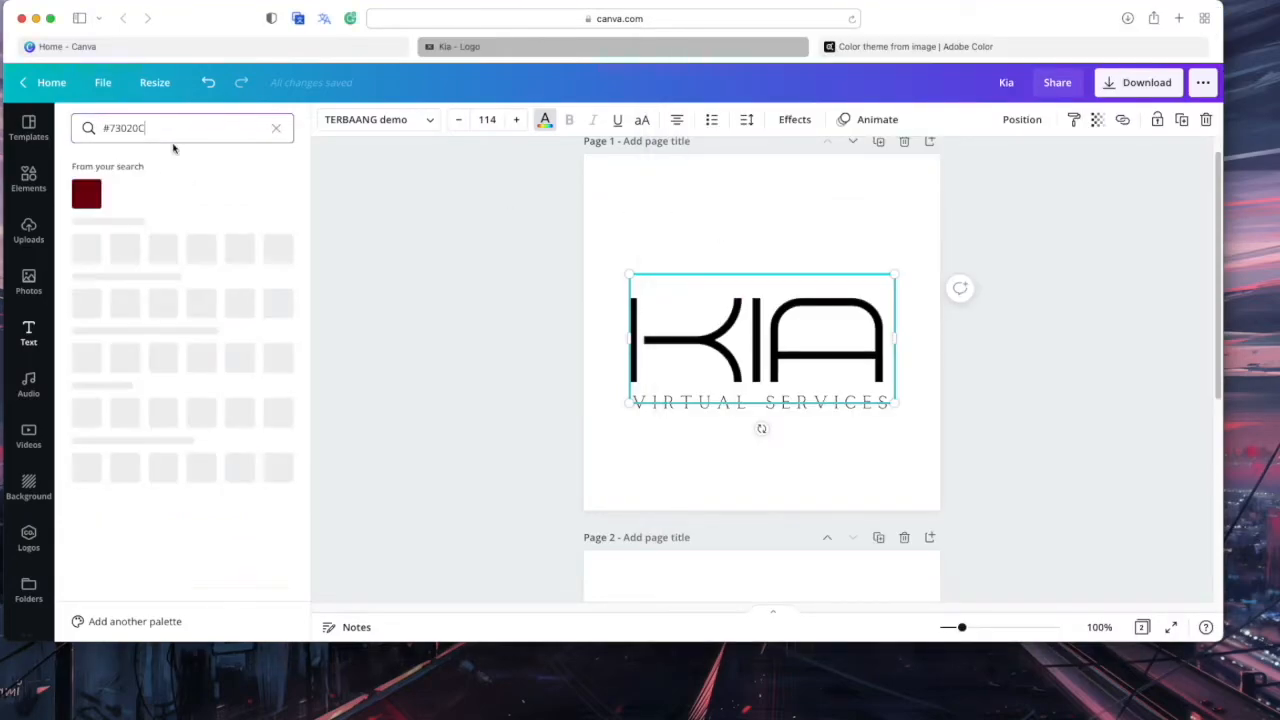
pyautogui.click(86, 194)
pyautogui.click(718, 199)
pyautogui.click(731, 208)
# Colour the VIRTUAL SERVICES tagline rose #F75972
pyautogui.click(690, 408)
pyautogui.moveTo(480, 717)
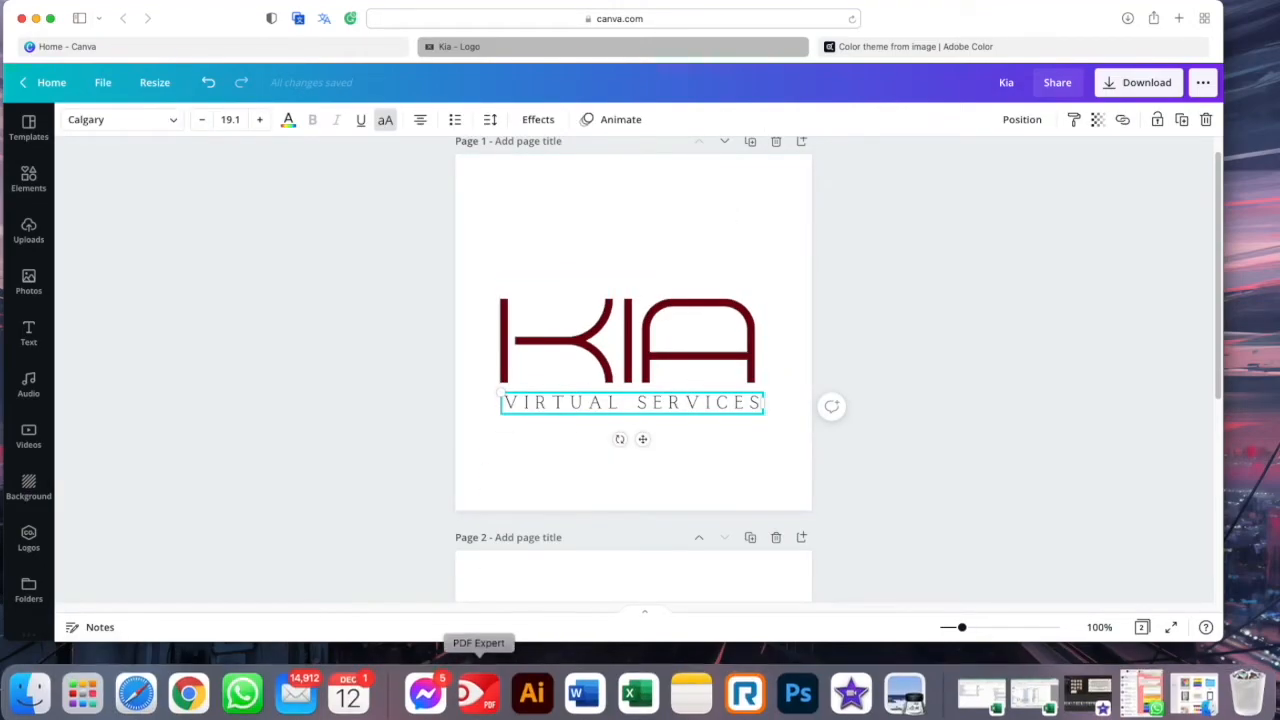
pyautogui.click(585, 690)
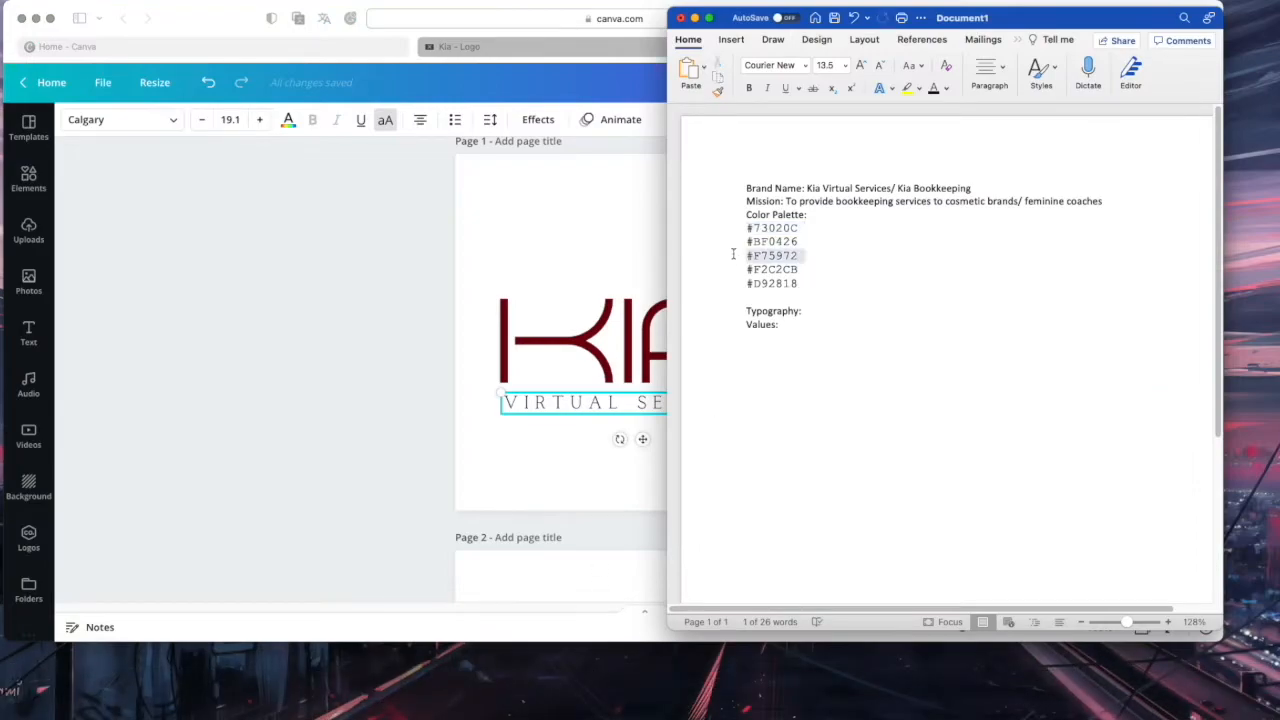
pyautogui.click(591, 275)
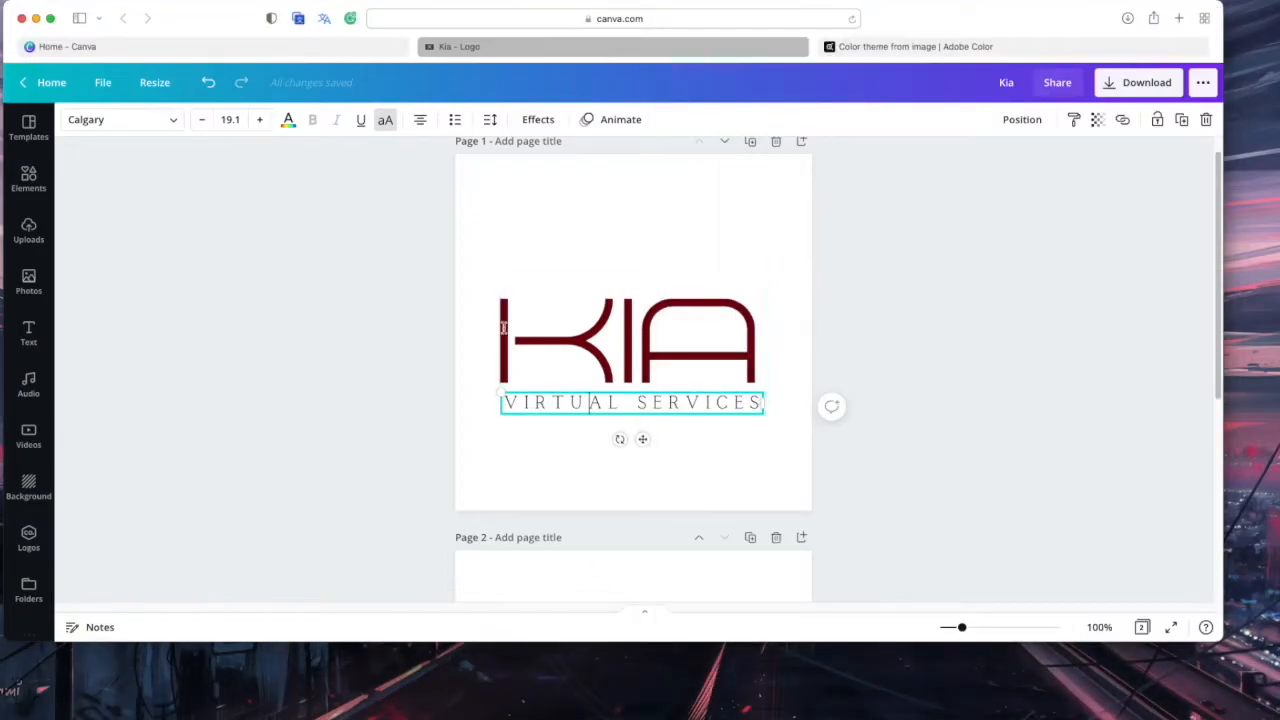
pyautogui.click(288, 121)
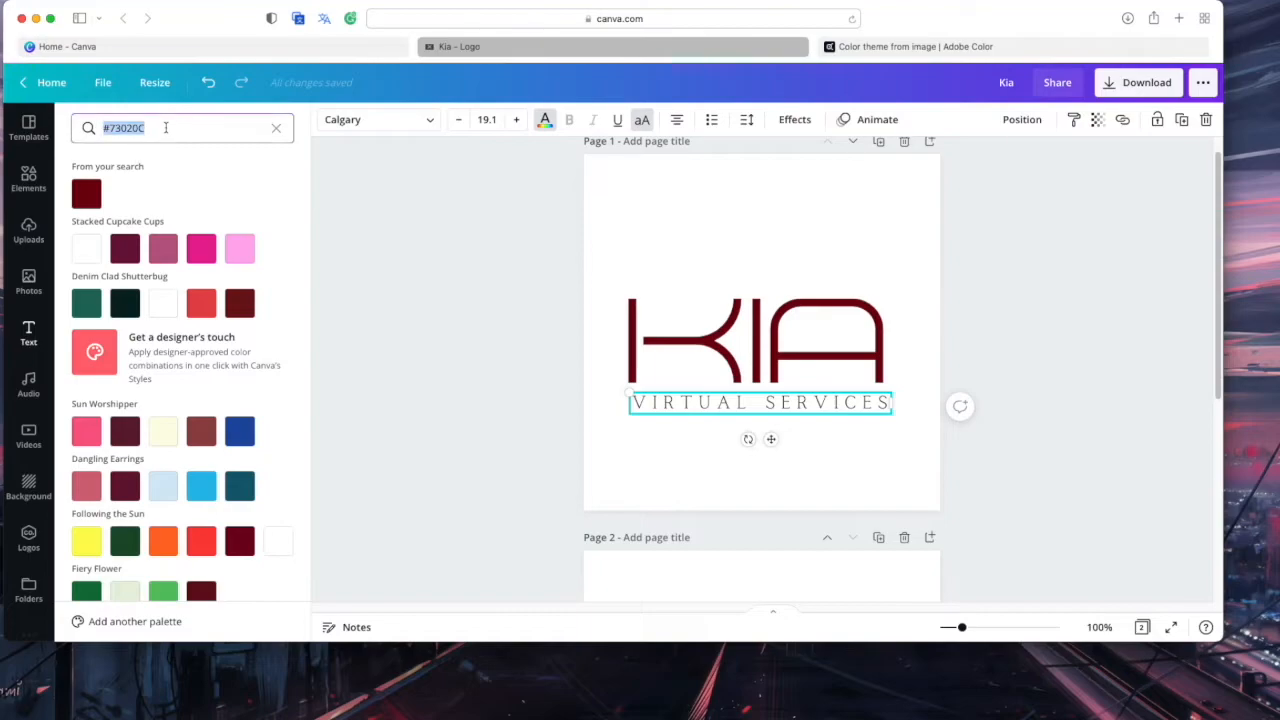
pyautogui.write('#F75972')
pyautogui.click(795, 300)
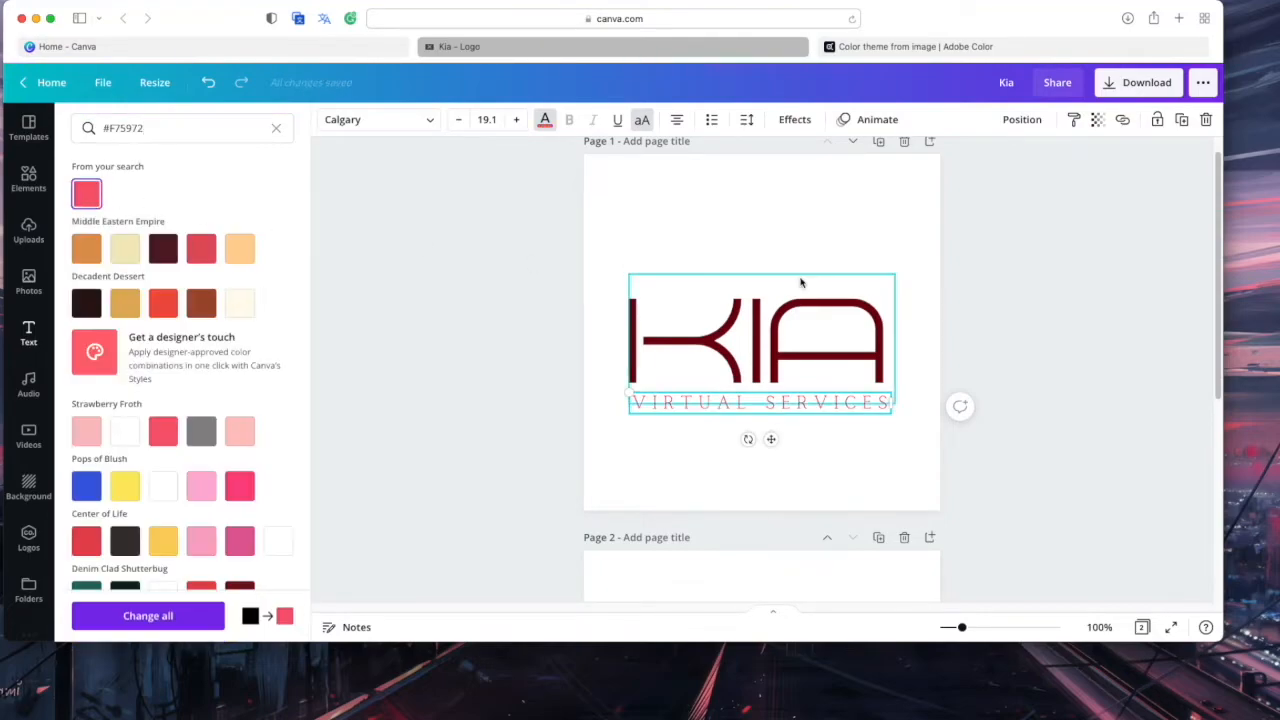
pyautogui.click(781, 221)
pyautogui.click(751, 217)
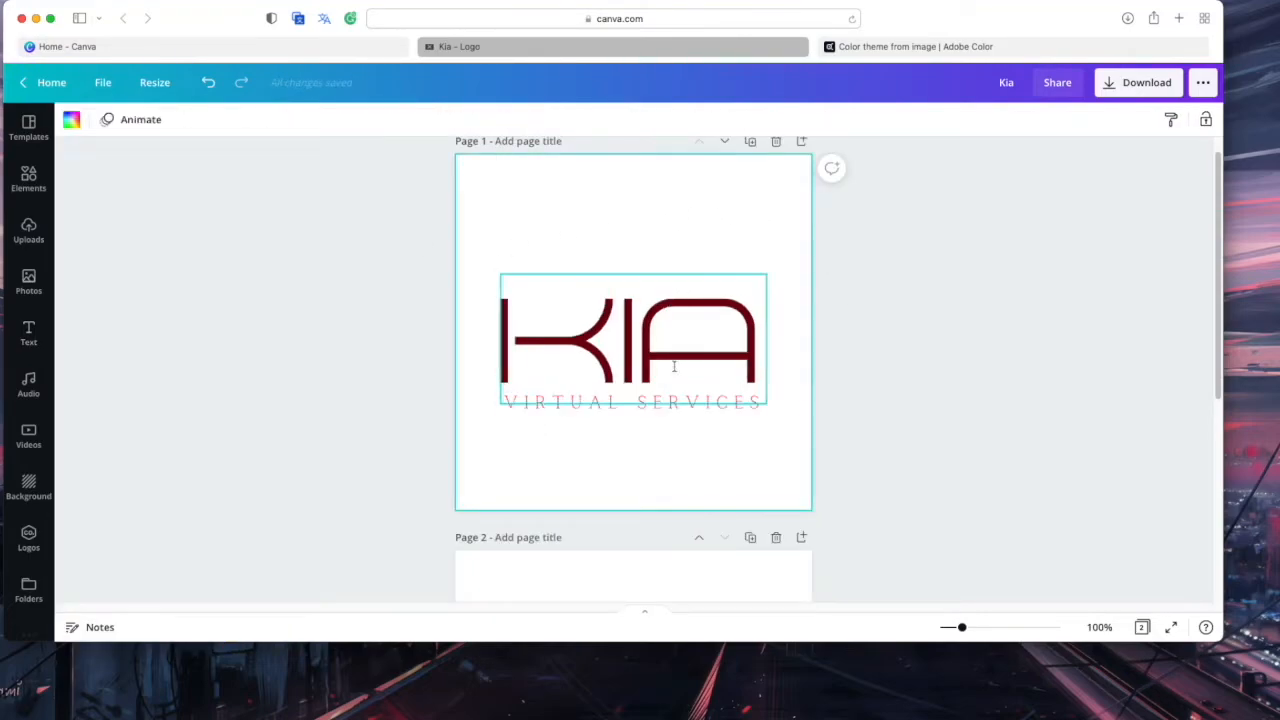
# Recolour page 2's script Kia Bookkeeping wordmark to pale pink #F2C2CB
pyautogui.scroll(-5, 694, 477)
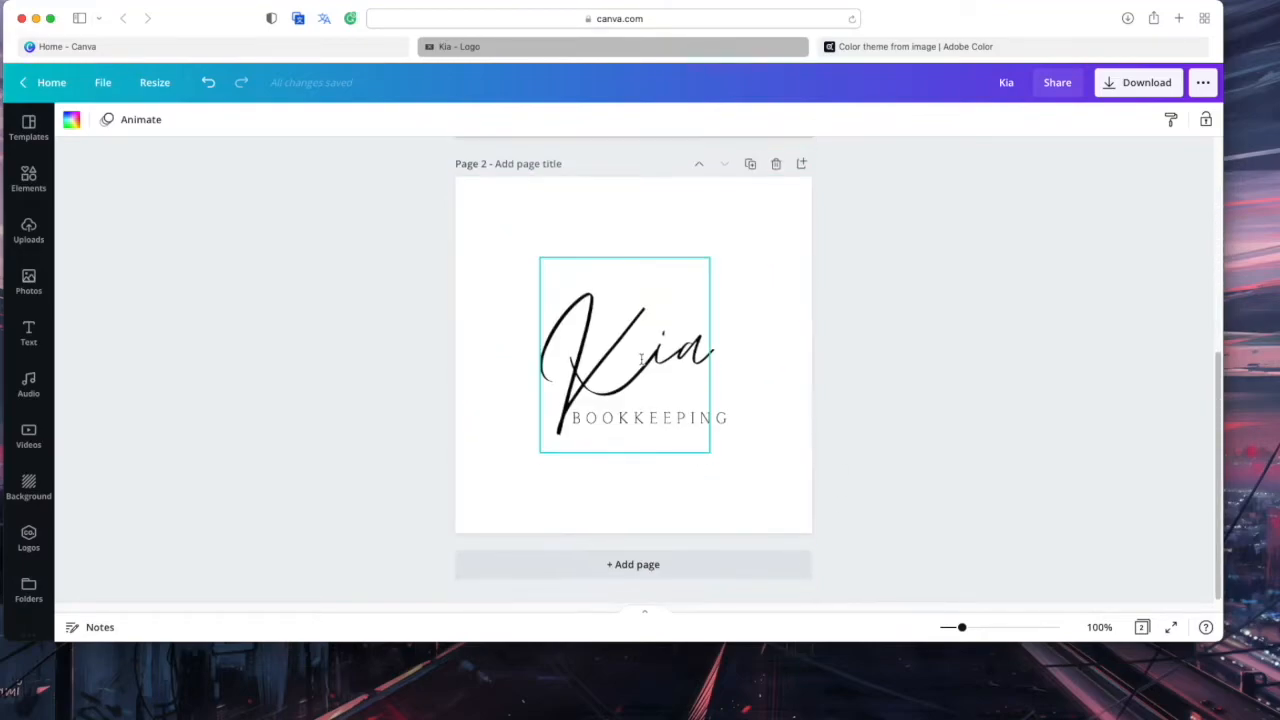
pyautogui.click(643, 360)
pyautogui.click(284, 126)
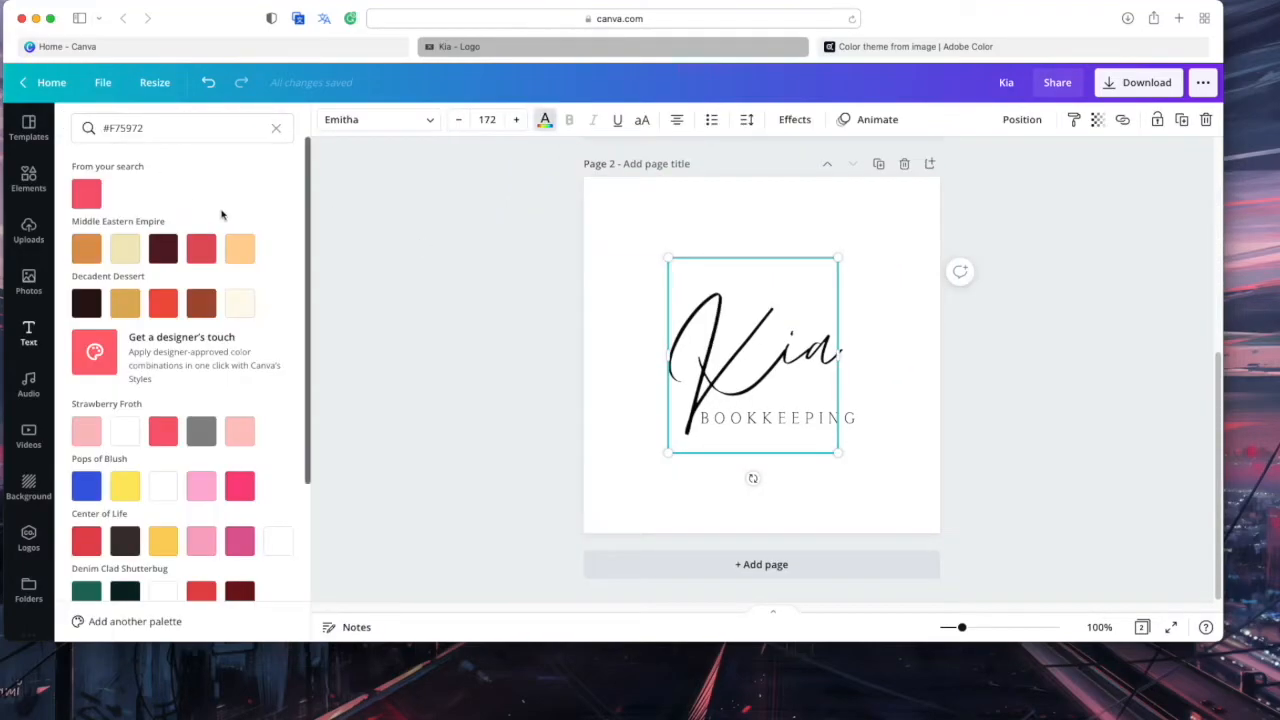
pyautogui.click(584, 690)
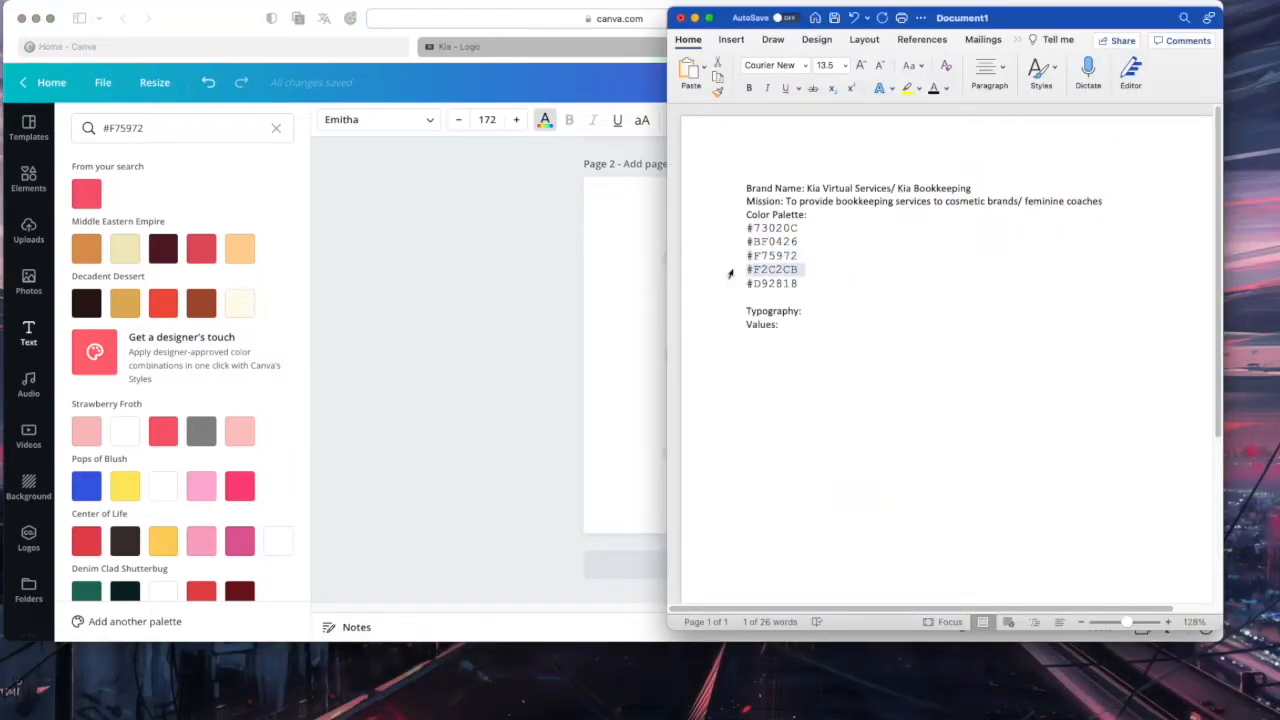
pyautogui.click(215, 135)
pyautogui.tripleClick(215, 128)
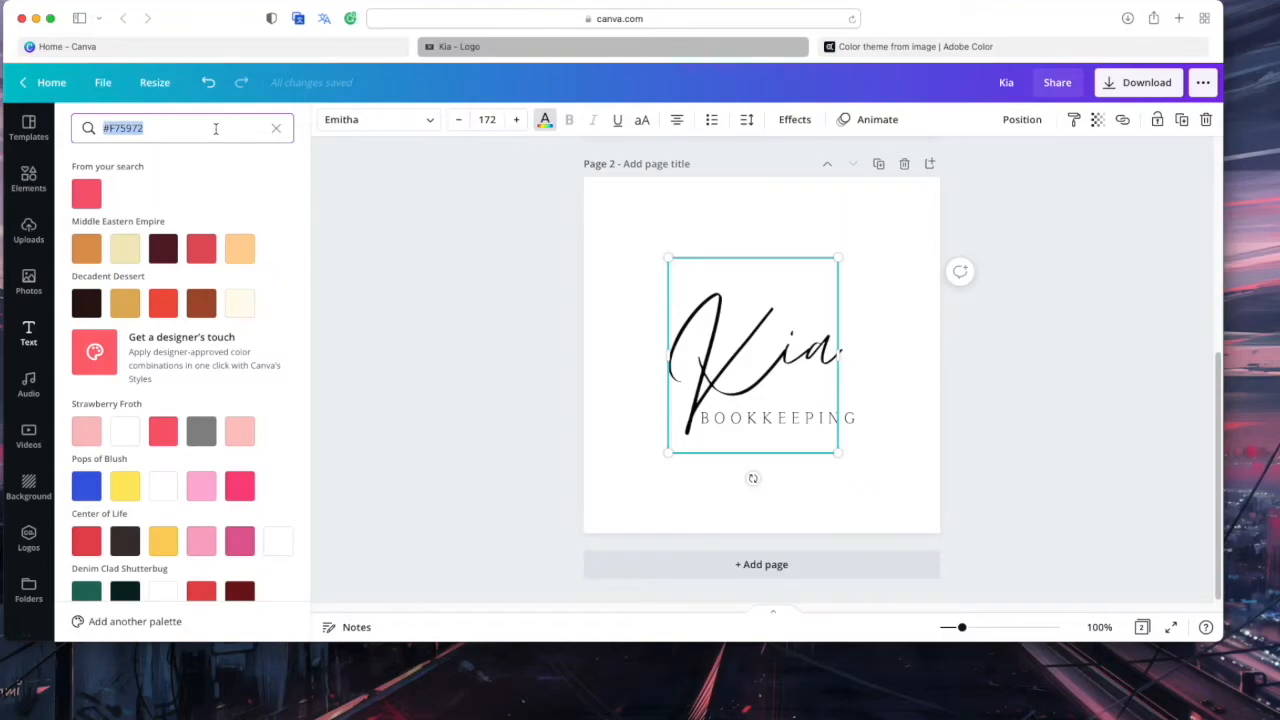
pyautogui.write('#F2C2CB')
pyautogui.click(86, 194)
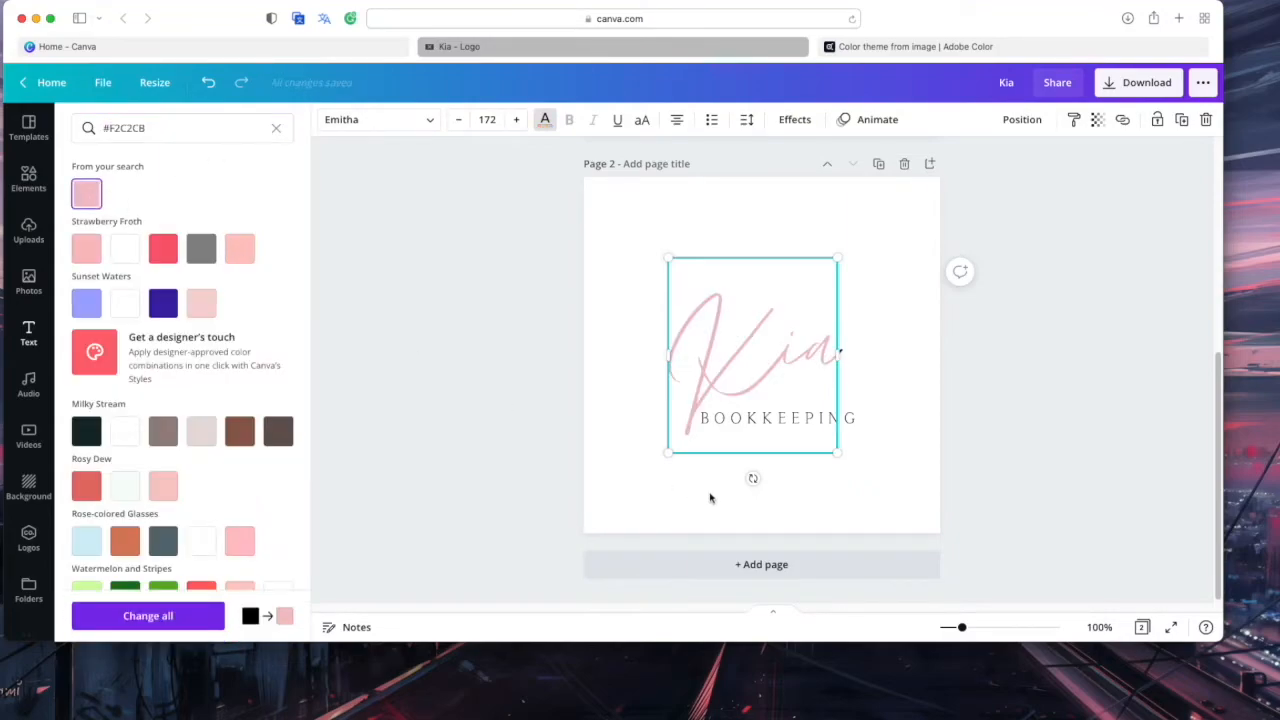
pyautogui.click(914, 454)
pyautogui.click(840, 445)
pyautogui.scroll(2, 638, 351)
pyautogui.scroll(2, 637, 351)
pyautogui.scroll(-3, 637, 351)
pyautogui.scroll(2, 697, 423)
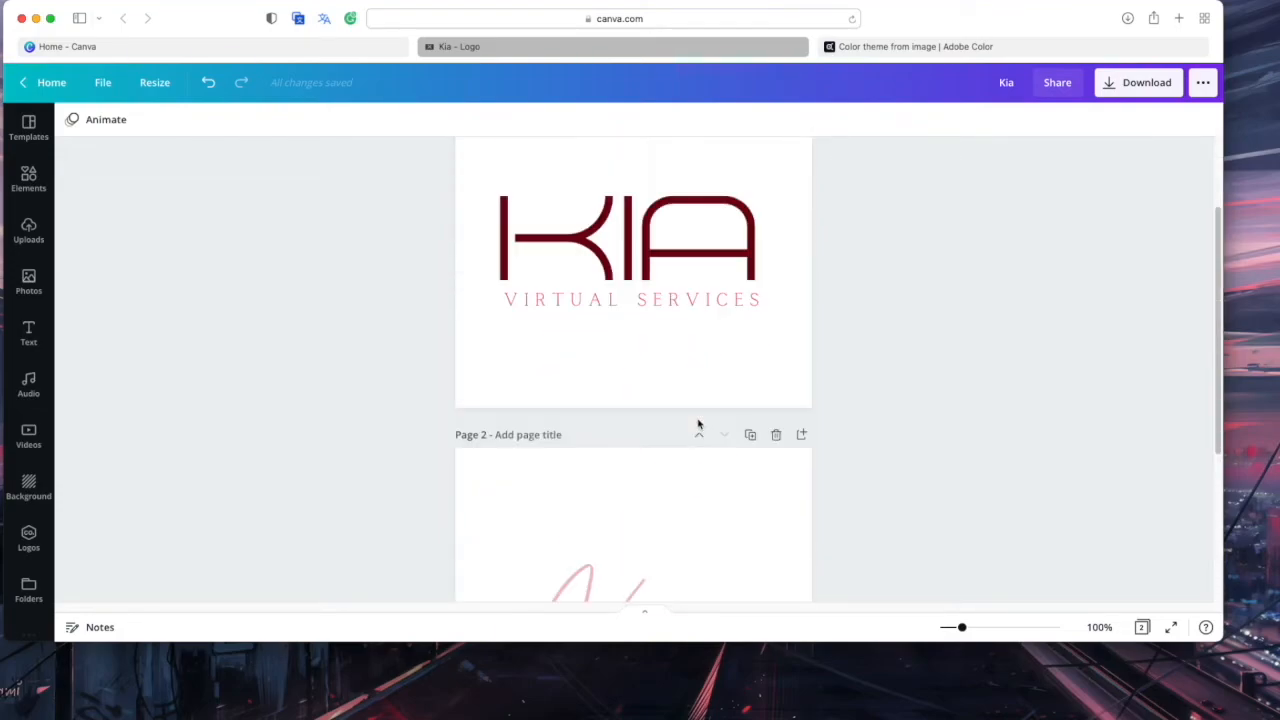
# Replace VIRTUAL with BOOKKEEPING so the tagline reads BOOKKEEPING SERVICES
pyautogui.click(604, 303)
pyautogui.moveTo(612, 299); pyautogui.dragTo(506, 297)
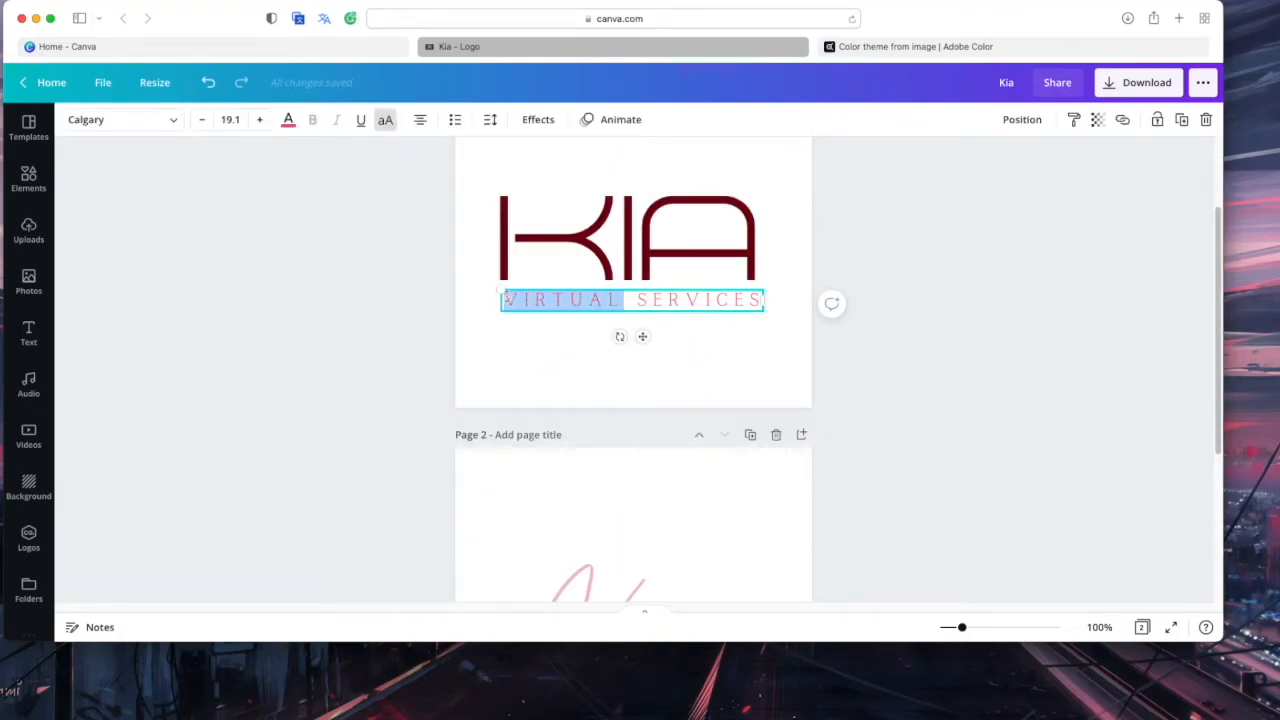
pyautogui.write('BOOKKEEPING')
pyautogui.press('Escape')
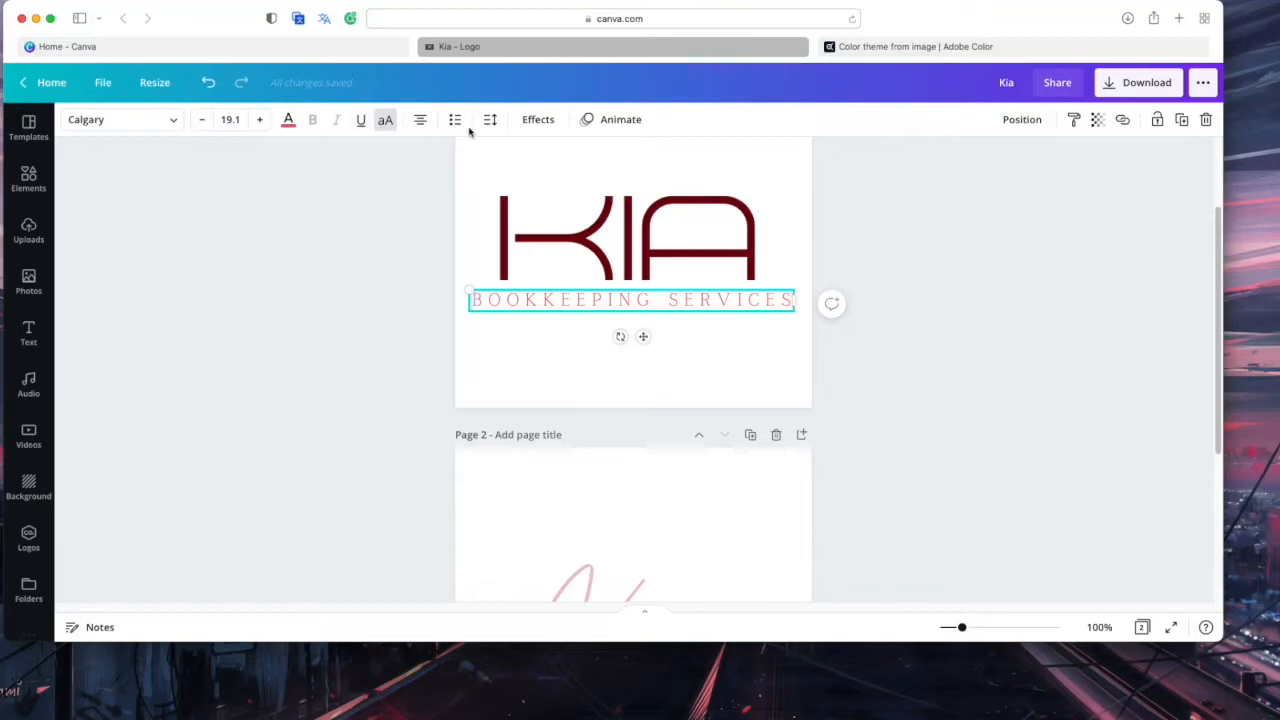
# Reduce the tagline's letter spacing to 180 and nudge it into place under KIA
pyautogui.click(490, 120)
pyautogui.moveTo(625, 169); pyautogui.dragTo(611, 171)
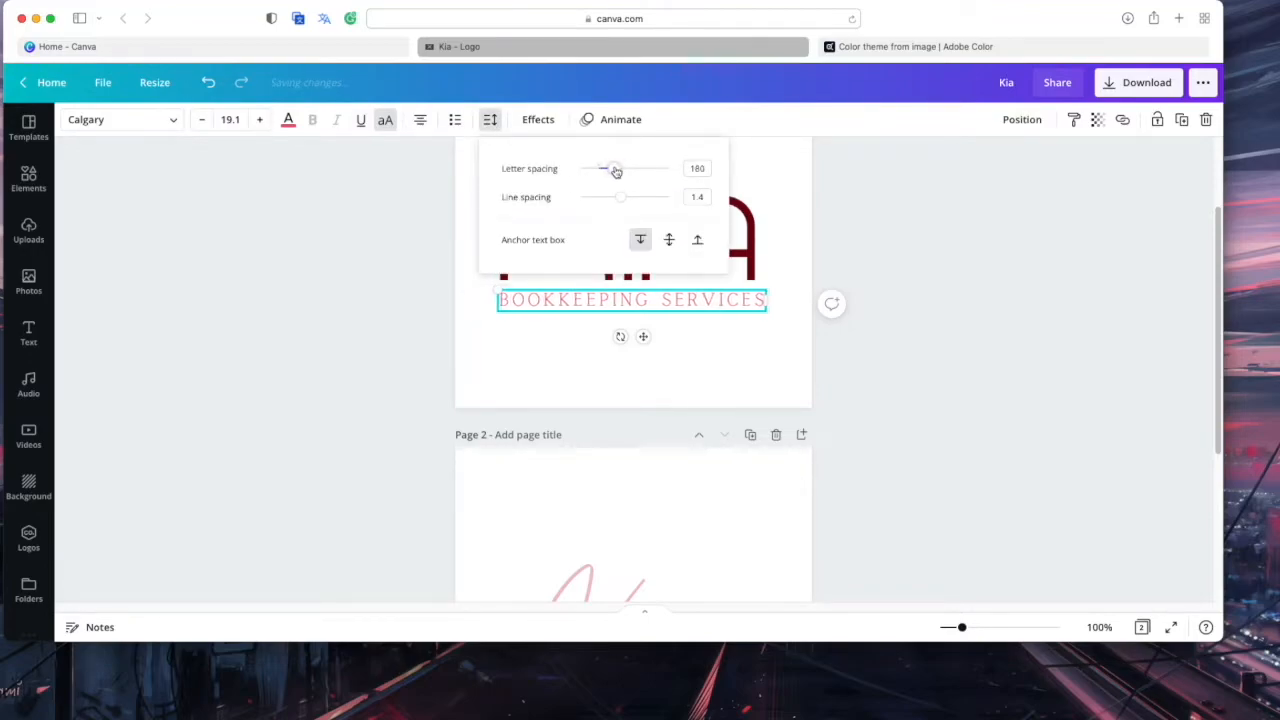
pyautogui.click(800, 217)
pyautogui.click(710, 302)
pyautogui.moveTo(710, 302); pyautogui.dragTo(710, 302)
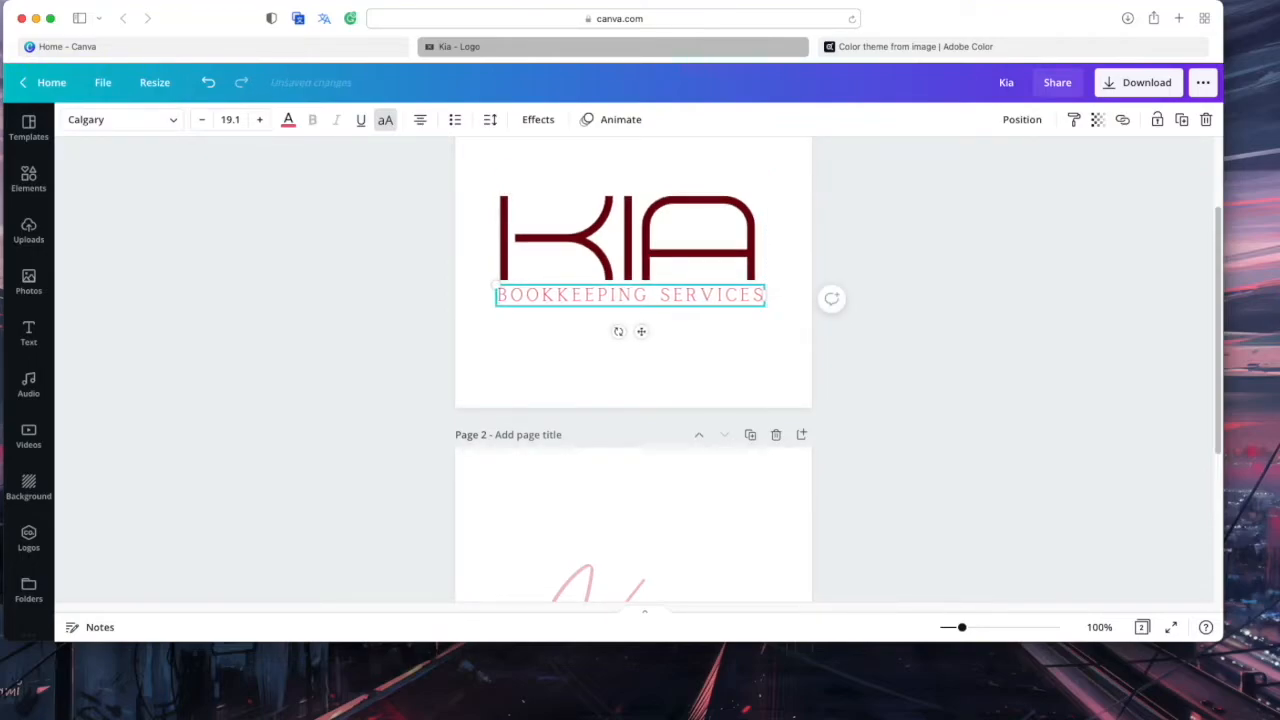
pyautogui.click(757, 357)
pyautogui.scroll(-3, 758, 359)
# Tint page 2's BOOKKEEPING tagline soft rose pink #F2C2CB to match the script Kia
pyautogui.scroll(-3, 759, 359)
pyautogui.click(674, 420)
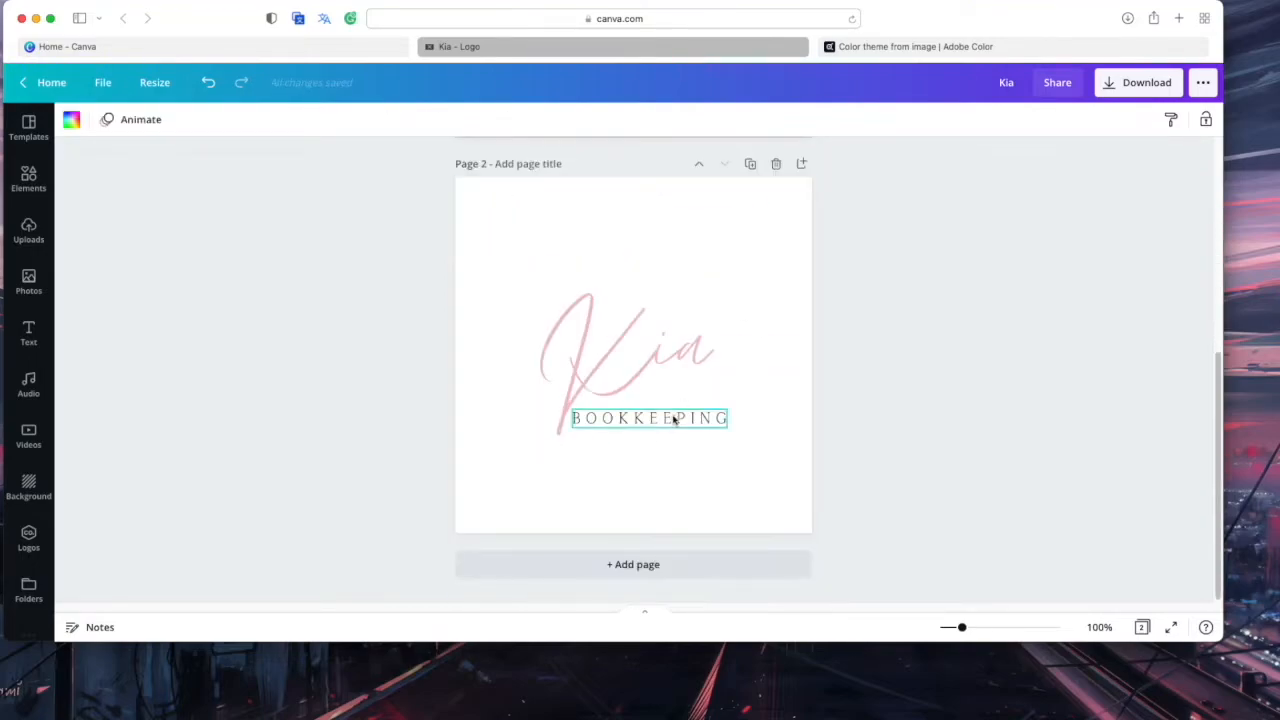
pyautogui.click(287, 120)
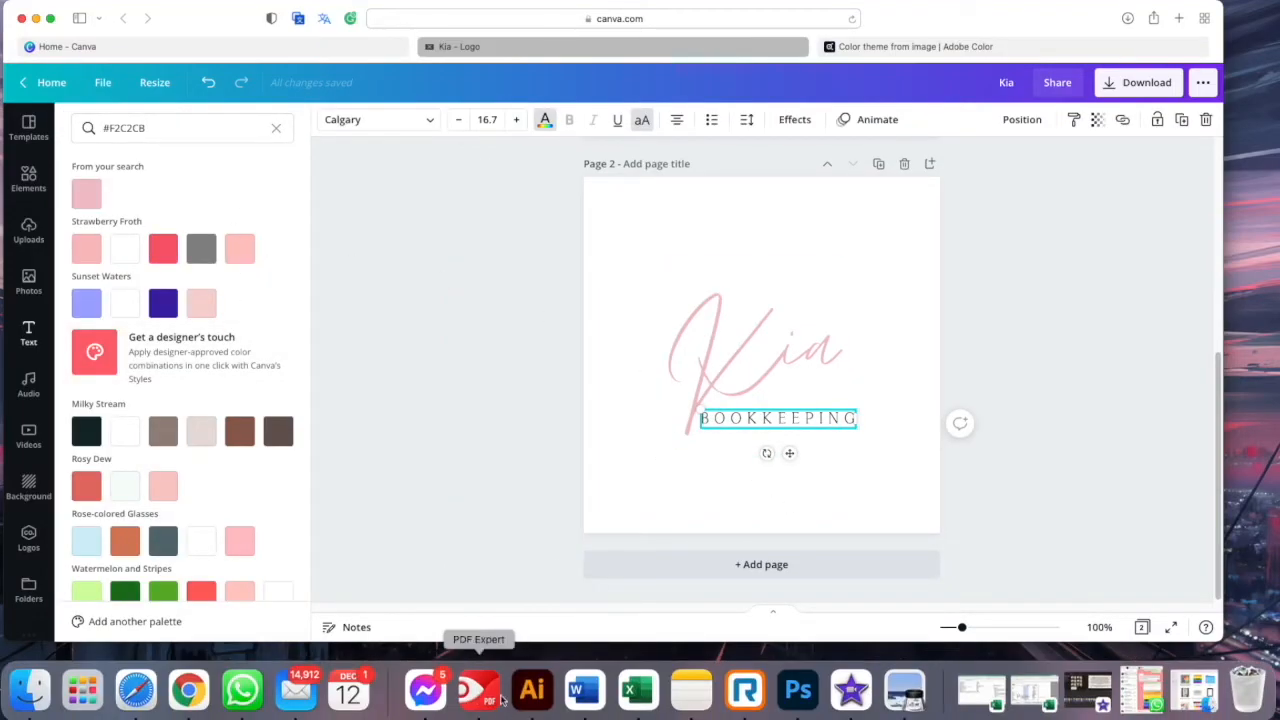
pyautogui.click(577, 710)
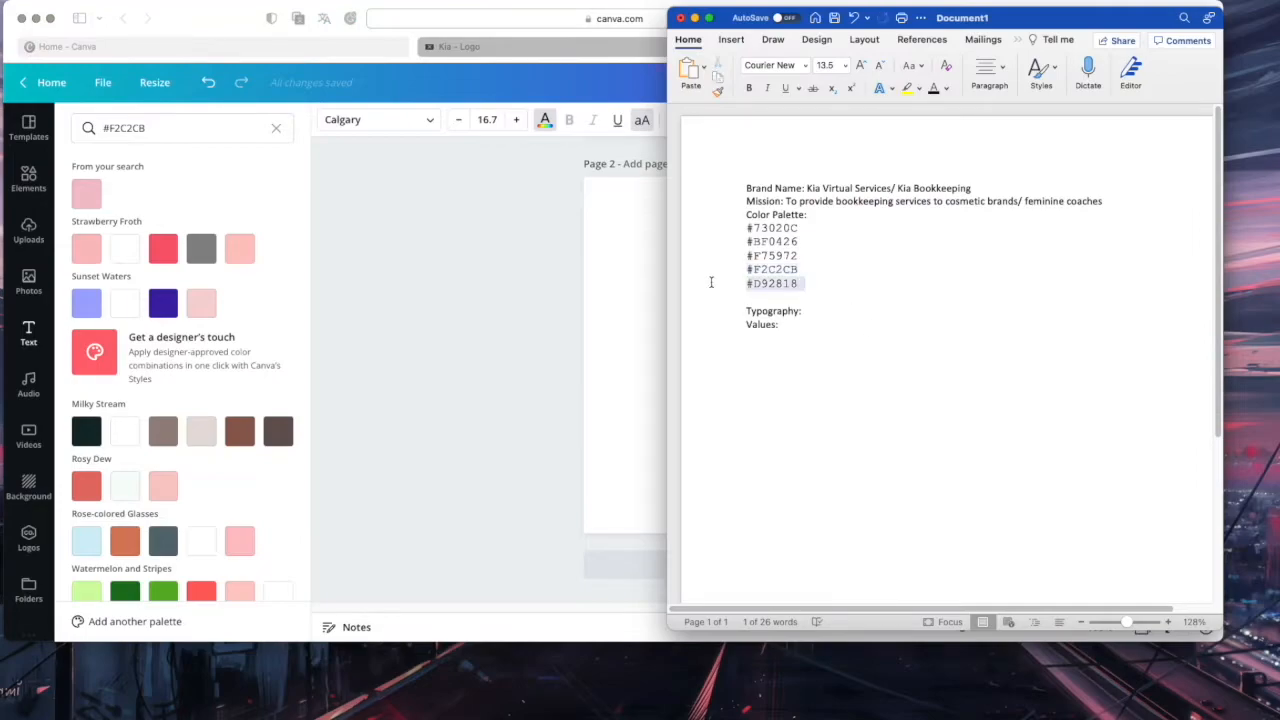
pyautogui.click(543, 389)
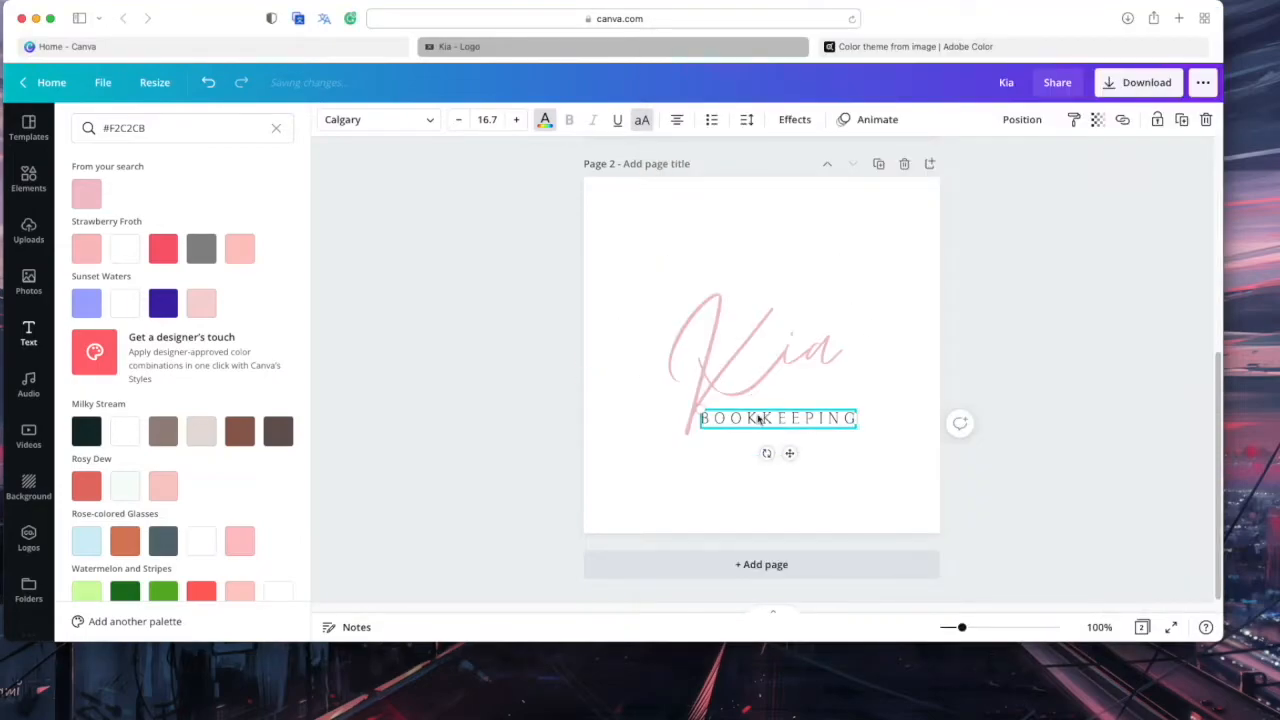
pyautogui.tripleClick(184, 128)
pyautogui.write('#D92818')
pyautogui.click(98, 198)
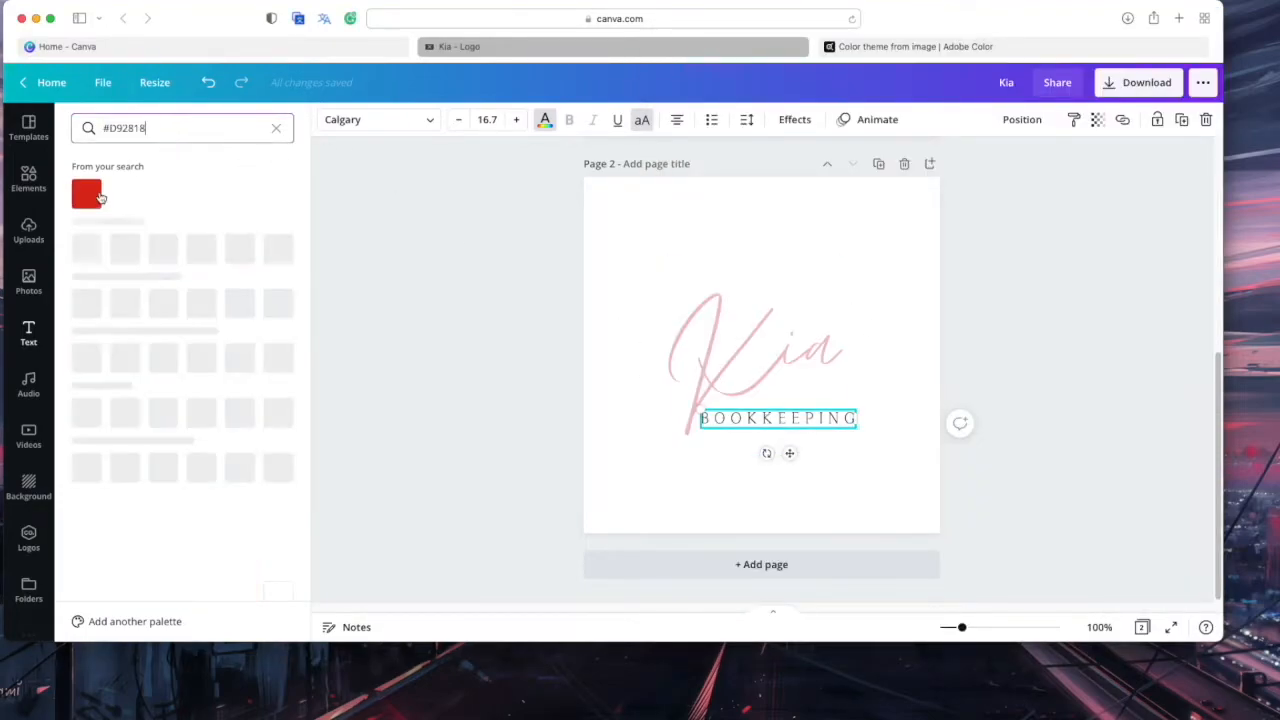
pyautogui.click(869, 273)
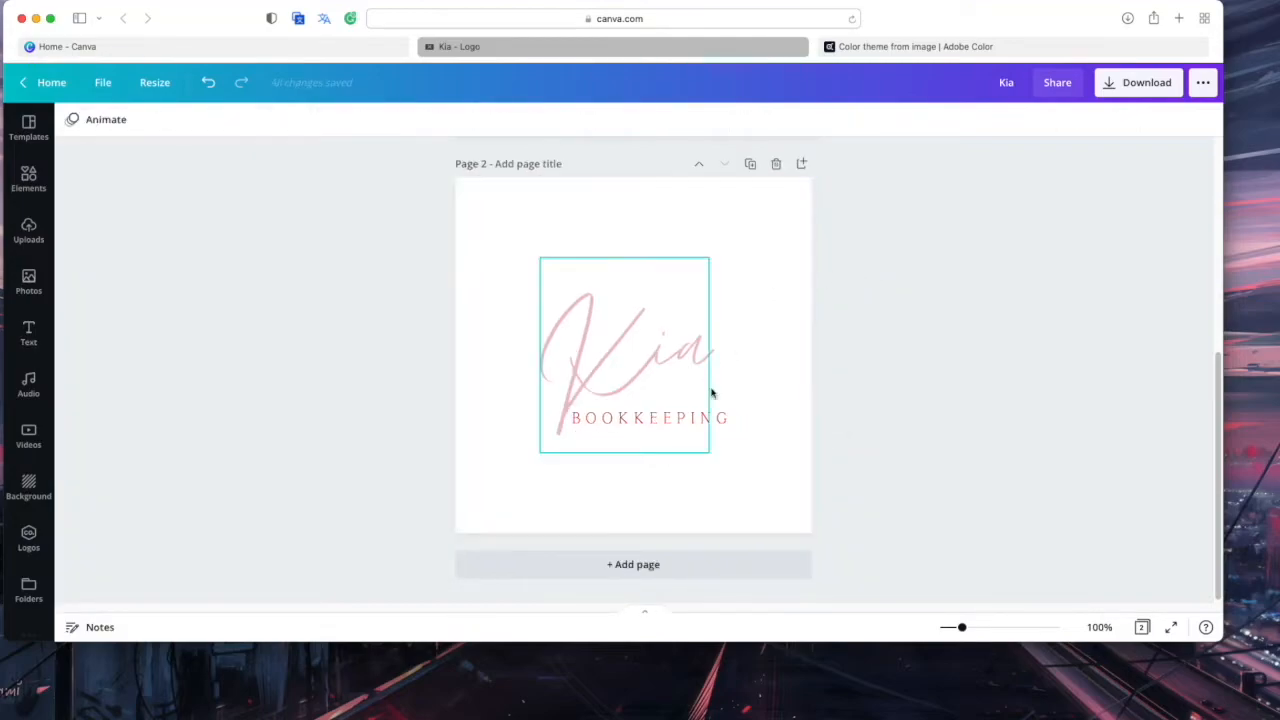
pyautogui.scroll(2, 733, 490)
pyautogui.scroll(-2, 733, 490)
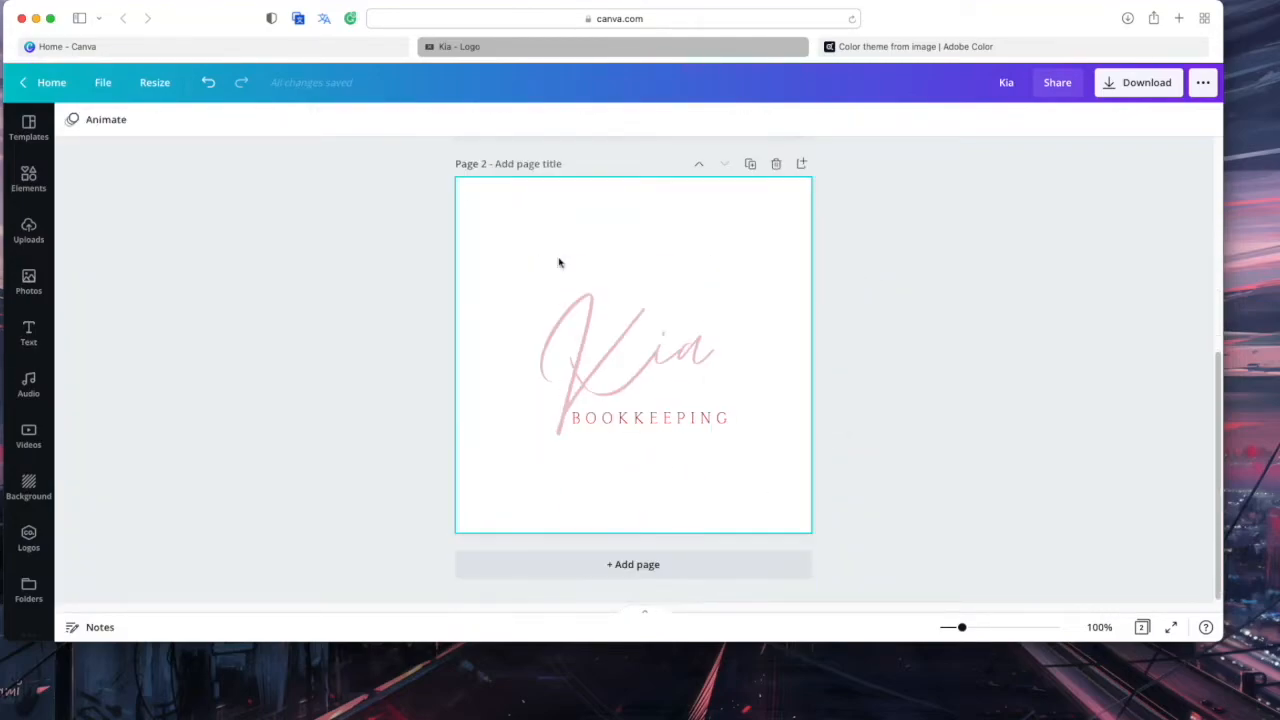
pyautogui.scroll(2, 921, 298)
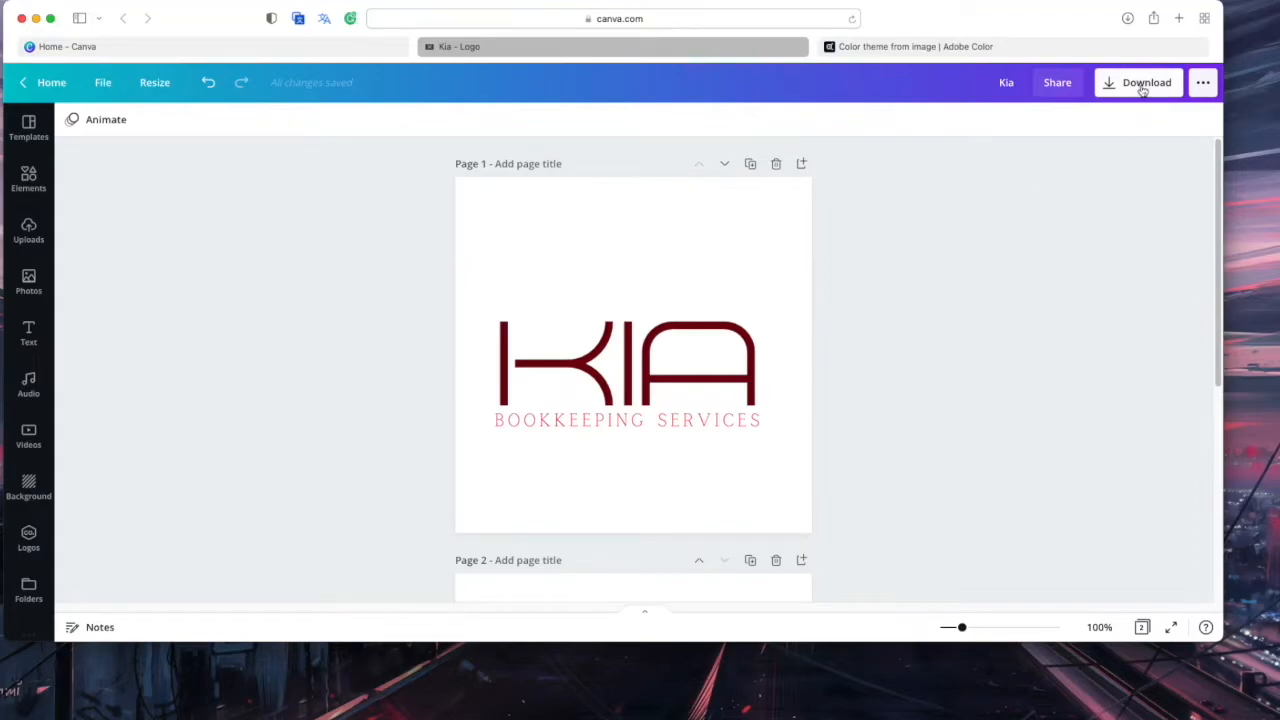
# Download all pages as PNG files with a transparent background
pyautogui.click(1143, 84)
pyautogui.click(1037, 188)
pyautogui.click(1040, 190)
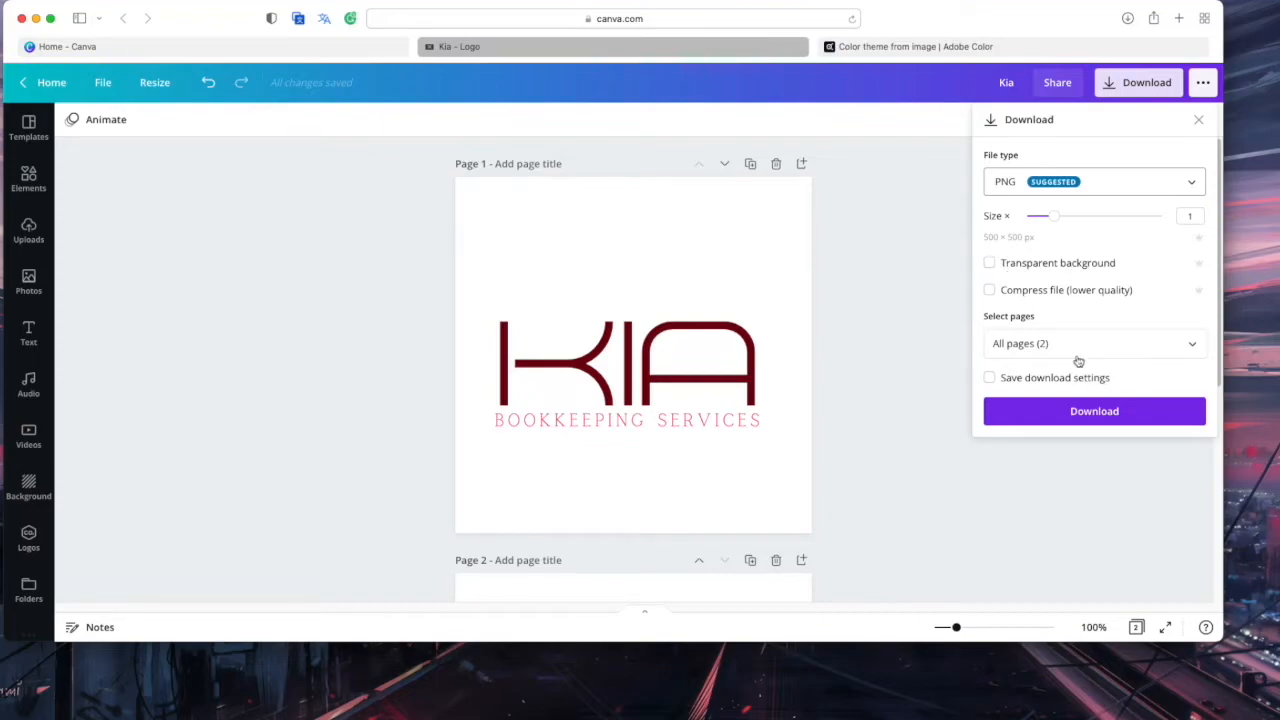
pyautogui.click(989, 262)
pyautogui.click(990, 341)
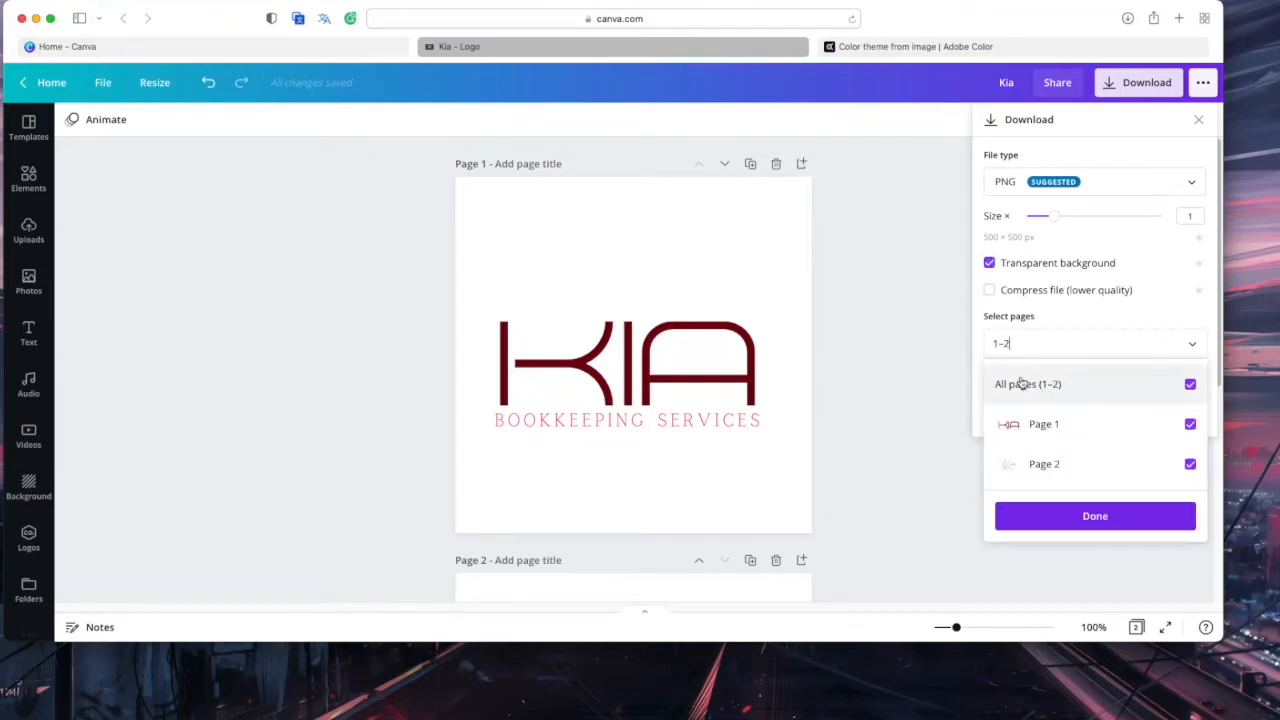
pyautogui.click(1072, 520)
pyautogui.click(1083, 422)
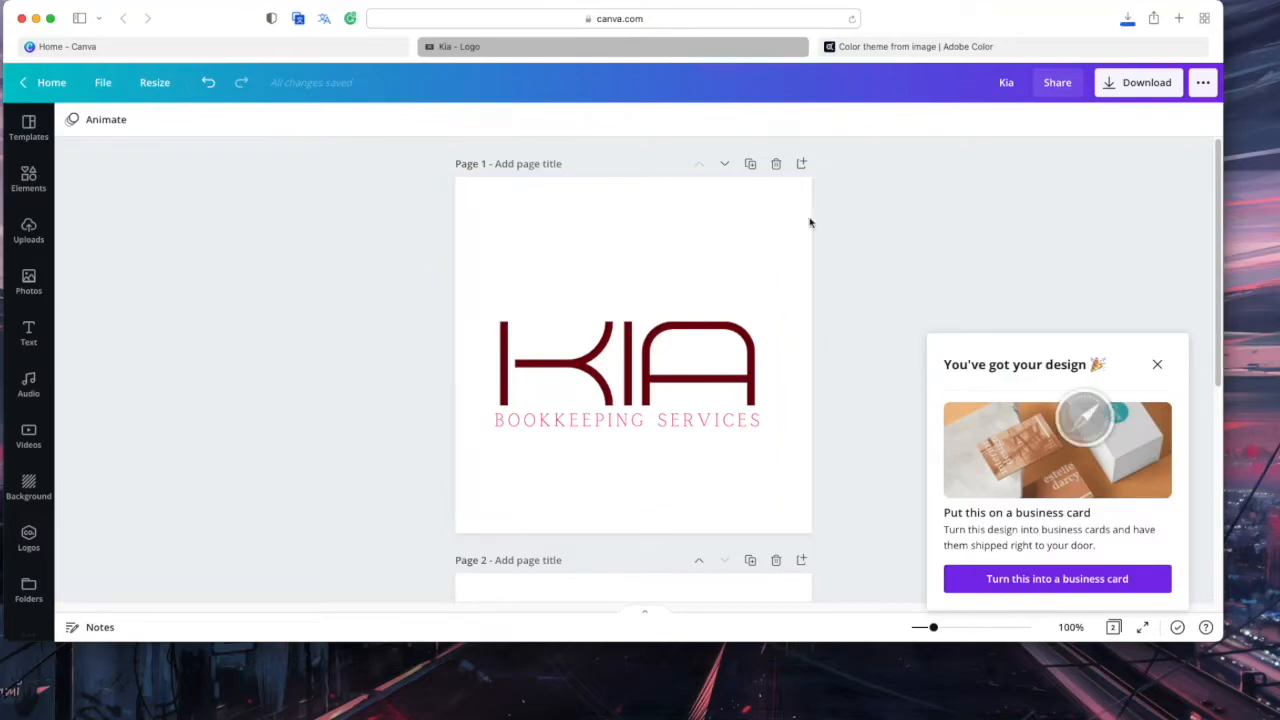
pyautogui.click(1158, 366)
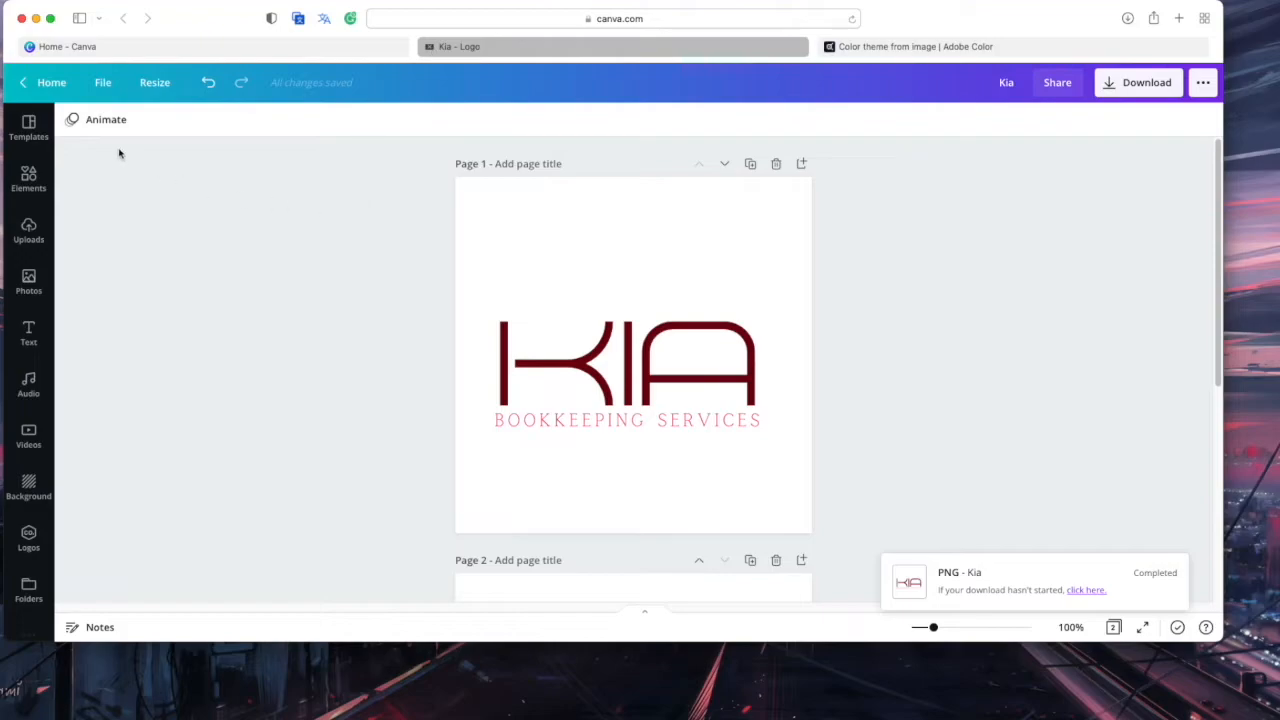
# Go to the Canva home page and open the Sample BrandBoard design by searching 'modul'
pyautogui.click(46, 82)
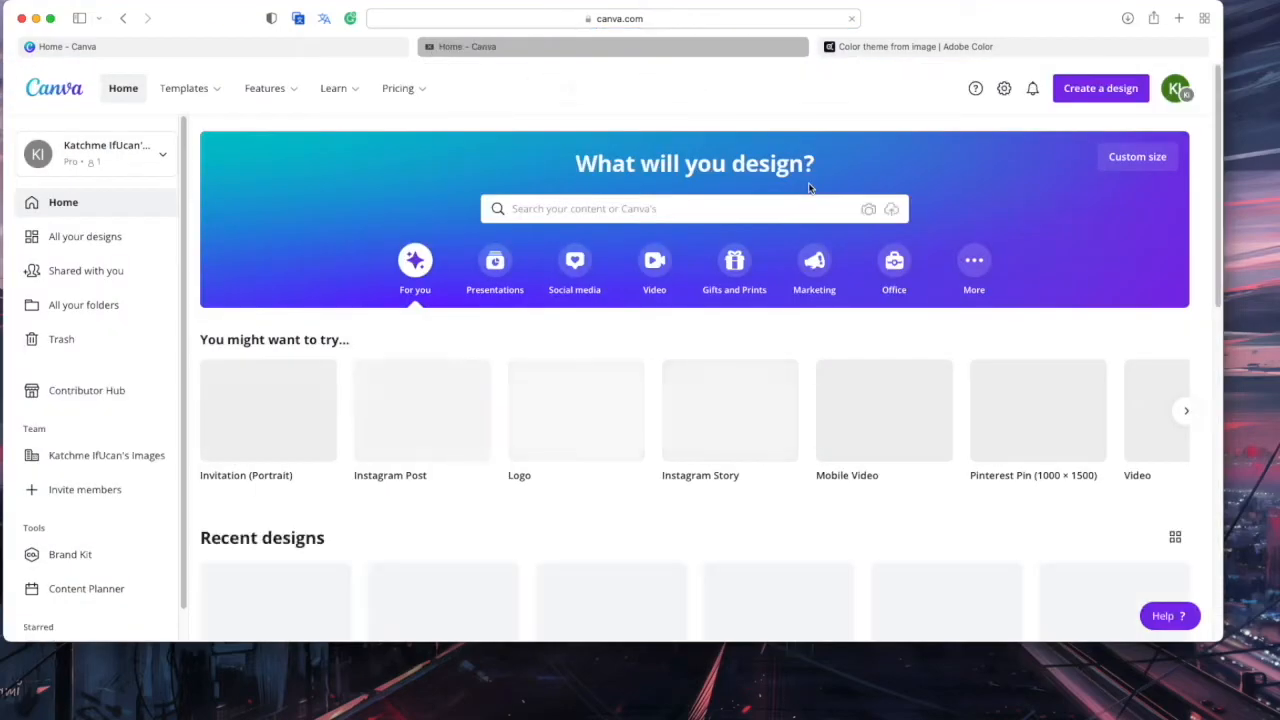
pyautogui.scroll(-2, 790, 245)
pyautogui.scroll(2, 786, 251)
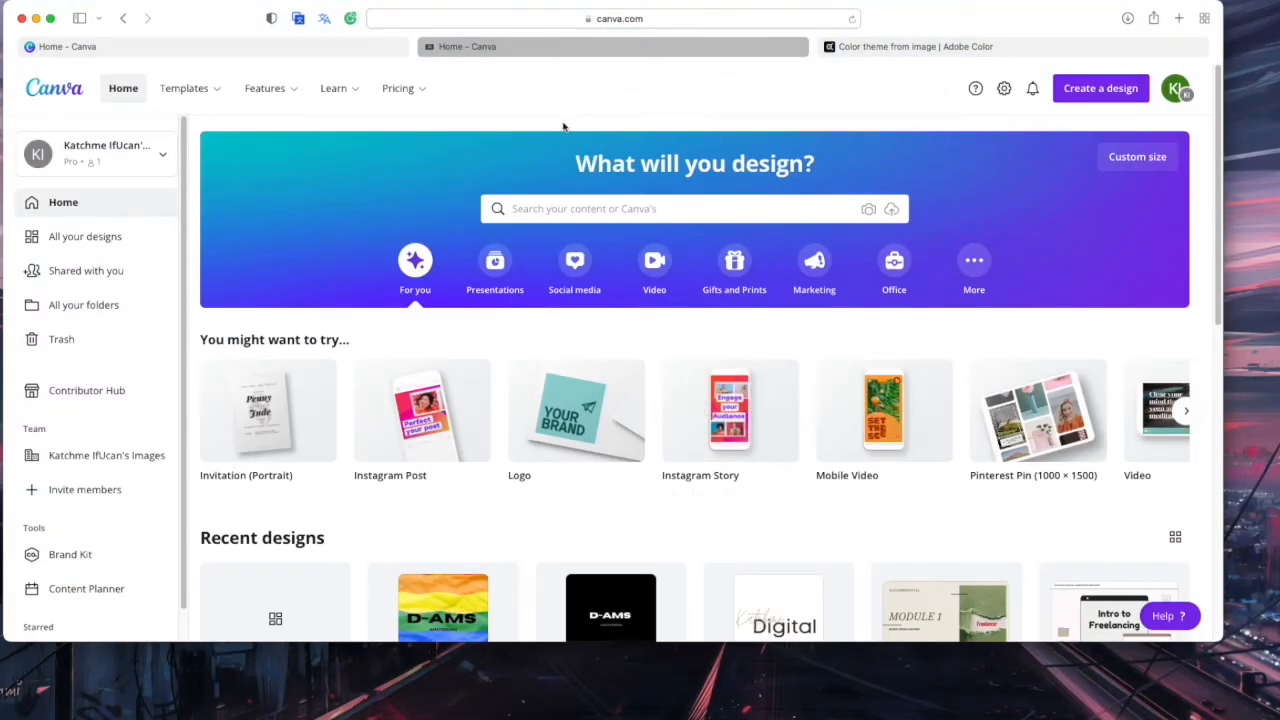
pyautogui.click(562, 212)
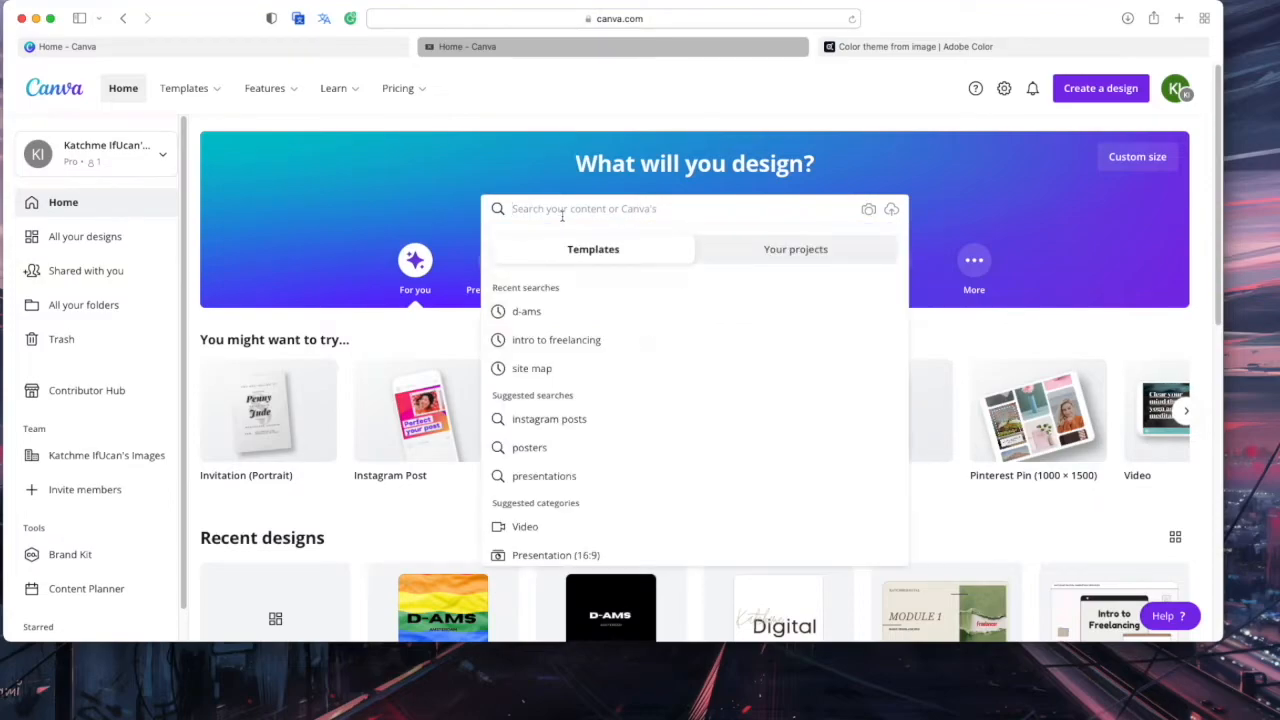
pyautogui.write('modul')
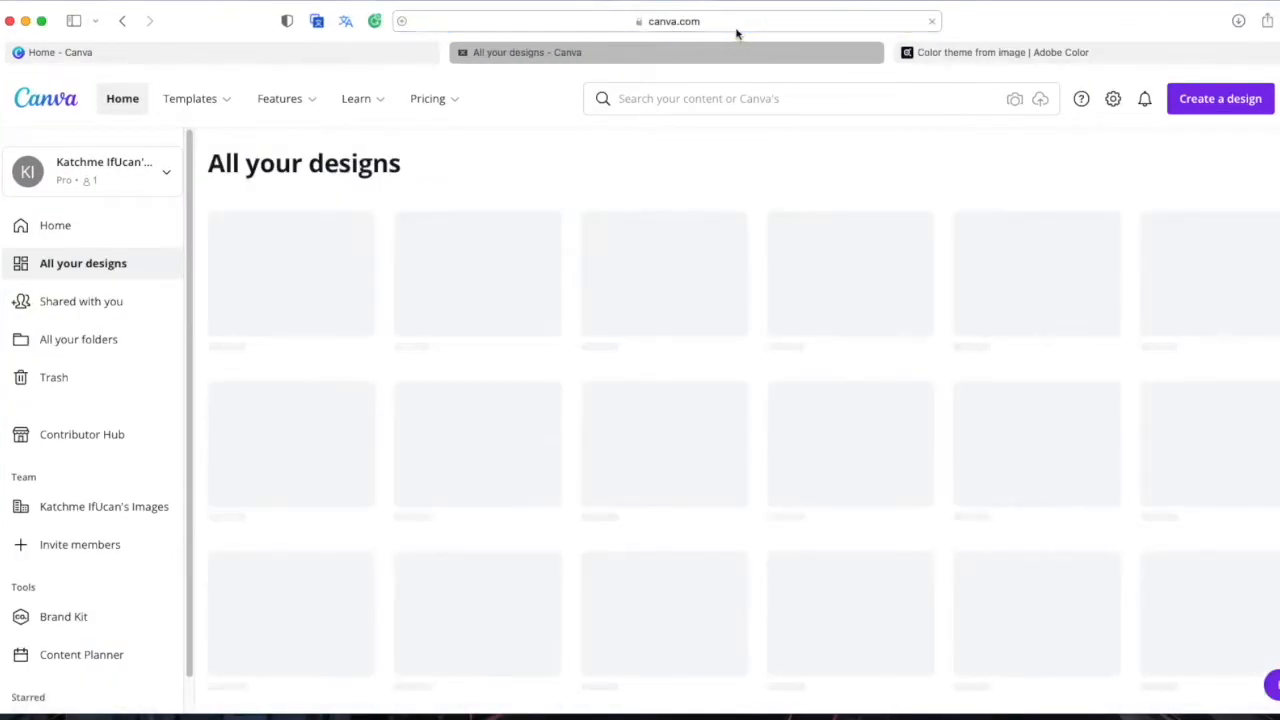
pyautogui.click(277, 336)
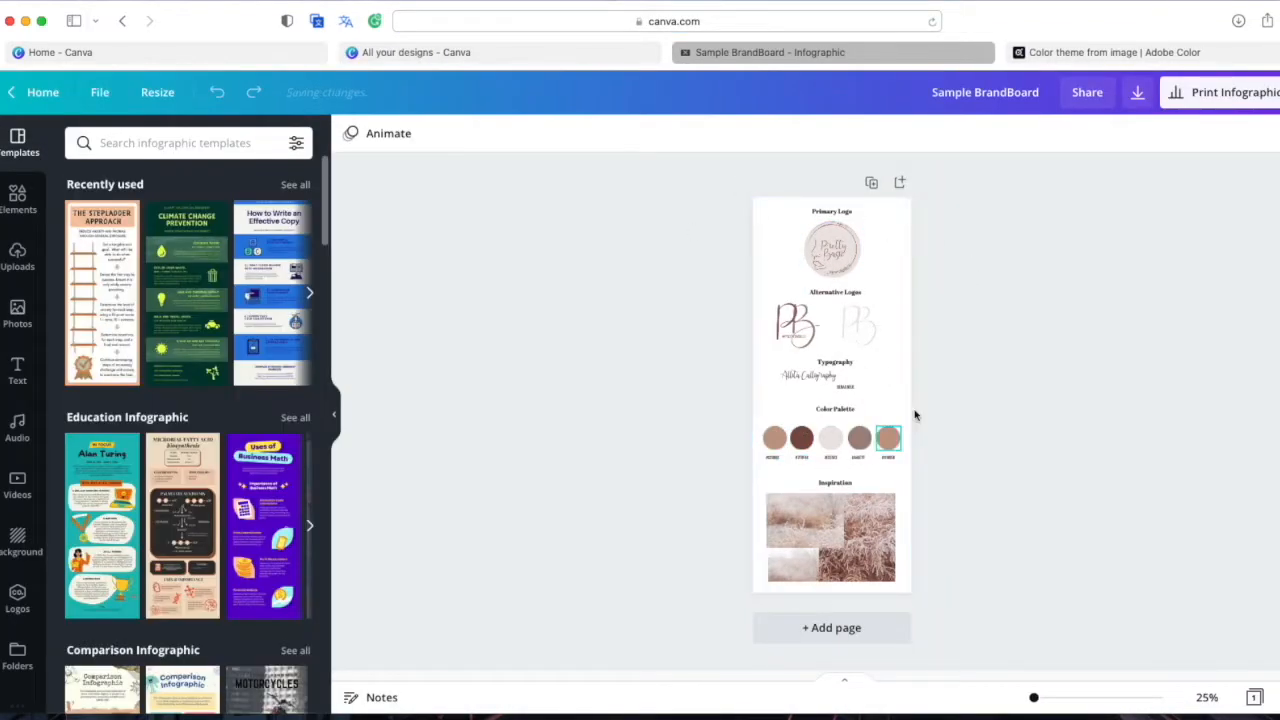
# Delete the Pretty Basic primary logo image
pyautogui.moveTo(1035, 698); pyautogui.dragTo(1057, 697)
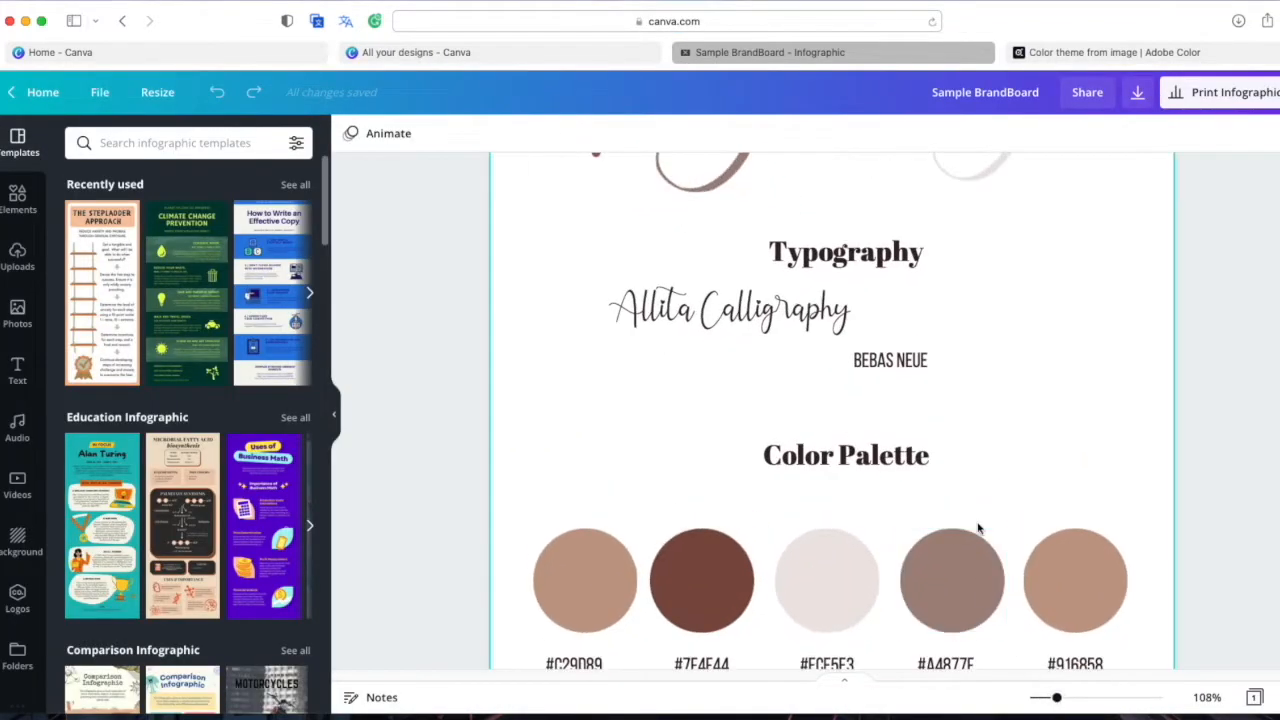
pyautogui.scroll(5, 980, 529)
pyautogui.click(802, 372)
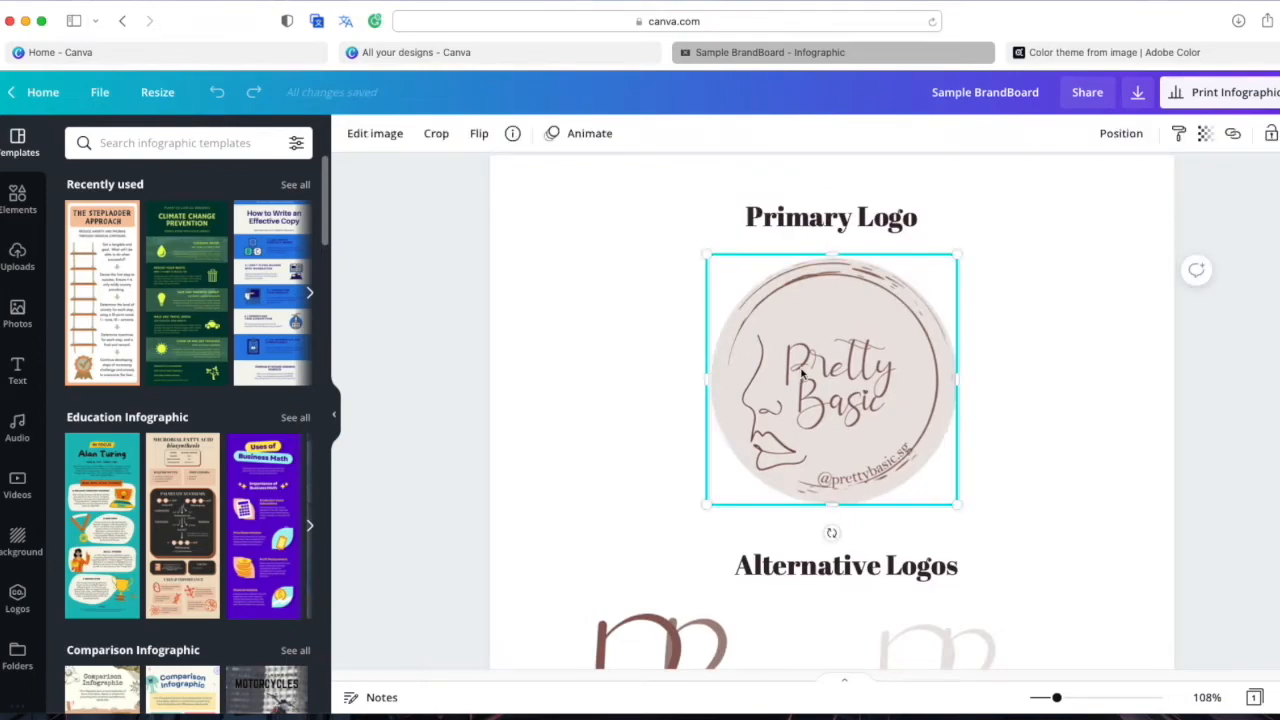
pyautogui.press('Delete')
# Remove the alternative logos and the Allita Calligraphy and Bebas Neue typography samples
pyautogui.scroll(-5, 1049, 494)
pyautogui.moveTo(1094, 325); pyautogui.dragTo(660, 333)
pyautogui.press('Delete')
pyautogui.moveTo(966, 470); pyautogui.dragTo(704, 460)
pyautogui.press('Delete')
pyautogui.moveTo(959, 549); pyautogui.dragTo(813, 533)
pyautogui.press('Delete')
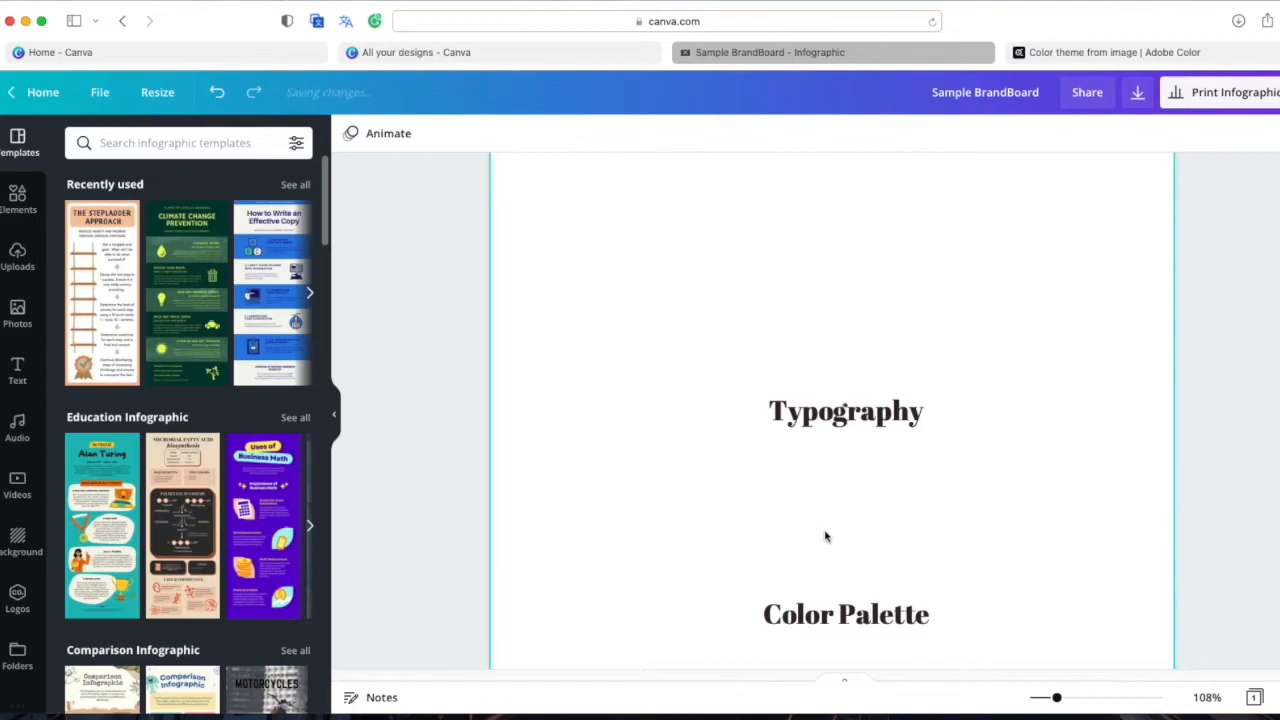
pyautogui.scroll(-4, 826, 534)
pyautogui.scroll(-3, 686, 491)
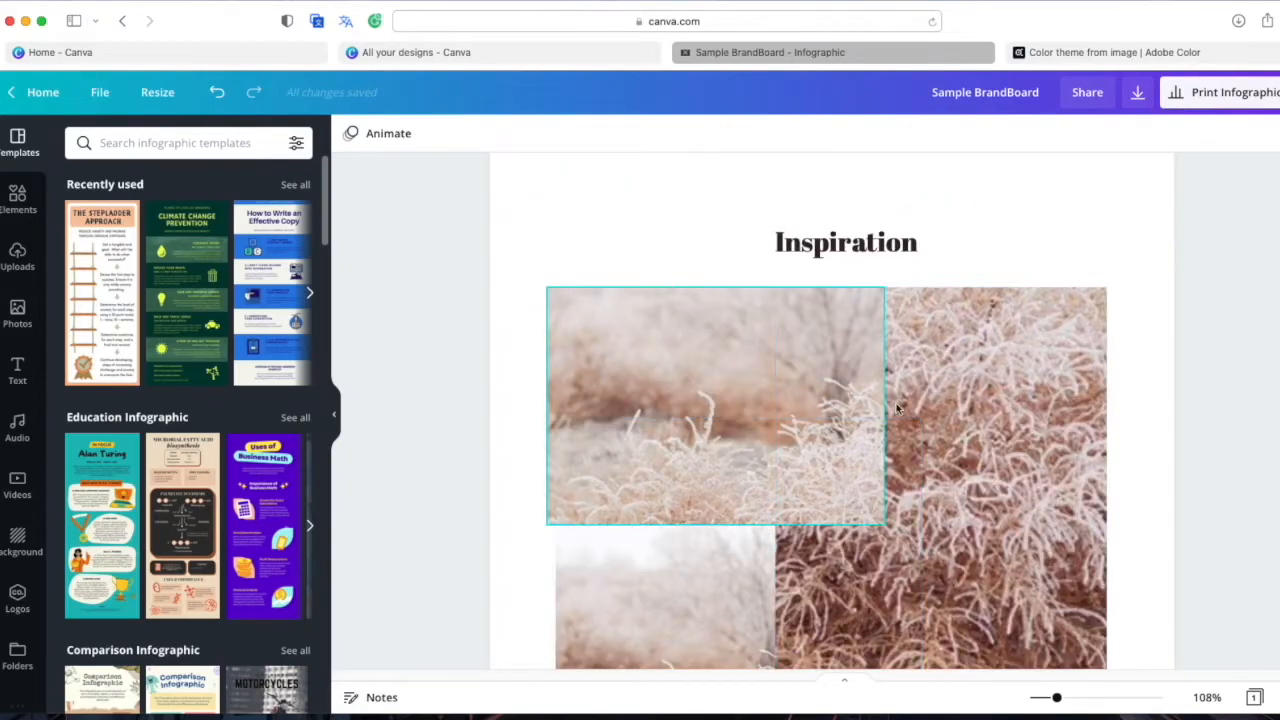
pyautogui.scroll(-1, 973, 453)
pyautogui.scroll(-3, 973, 453)
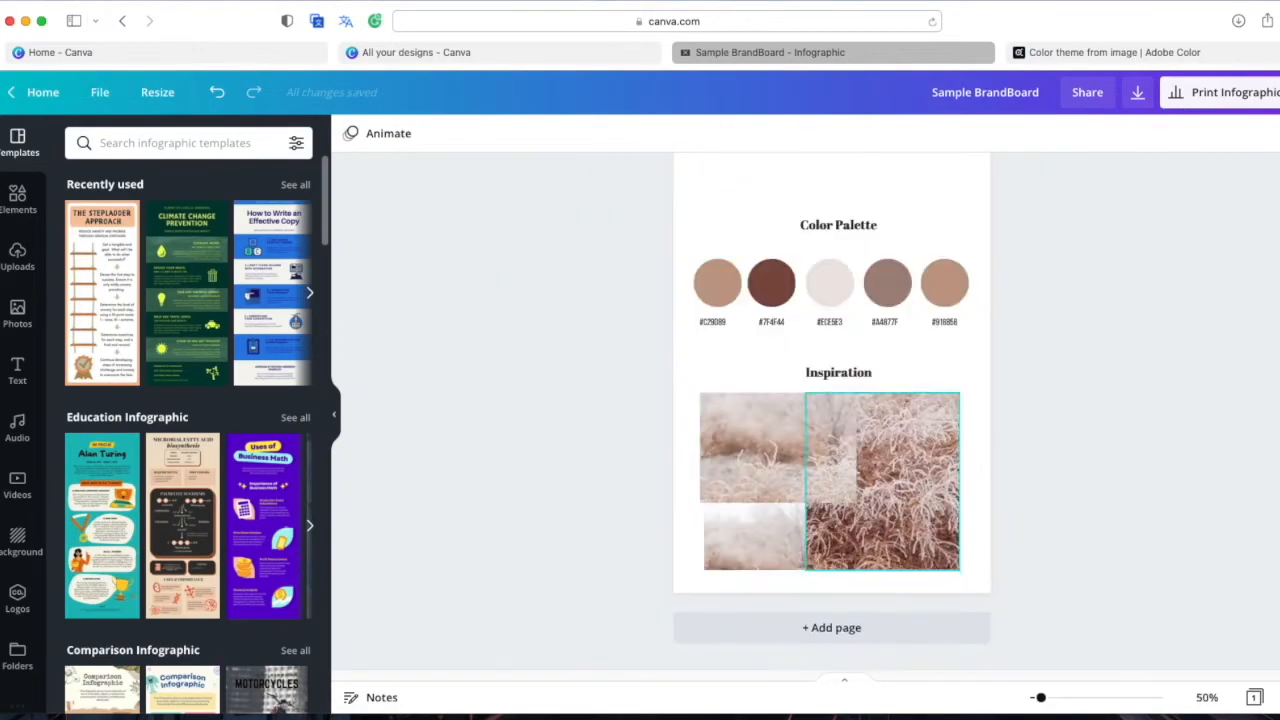
pyautogui.scroll(5, 897, 408)
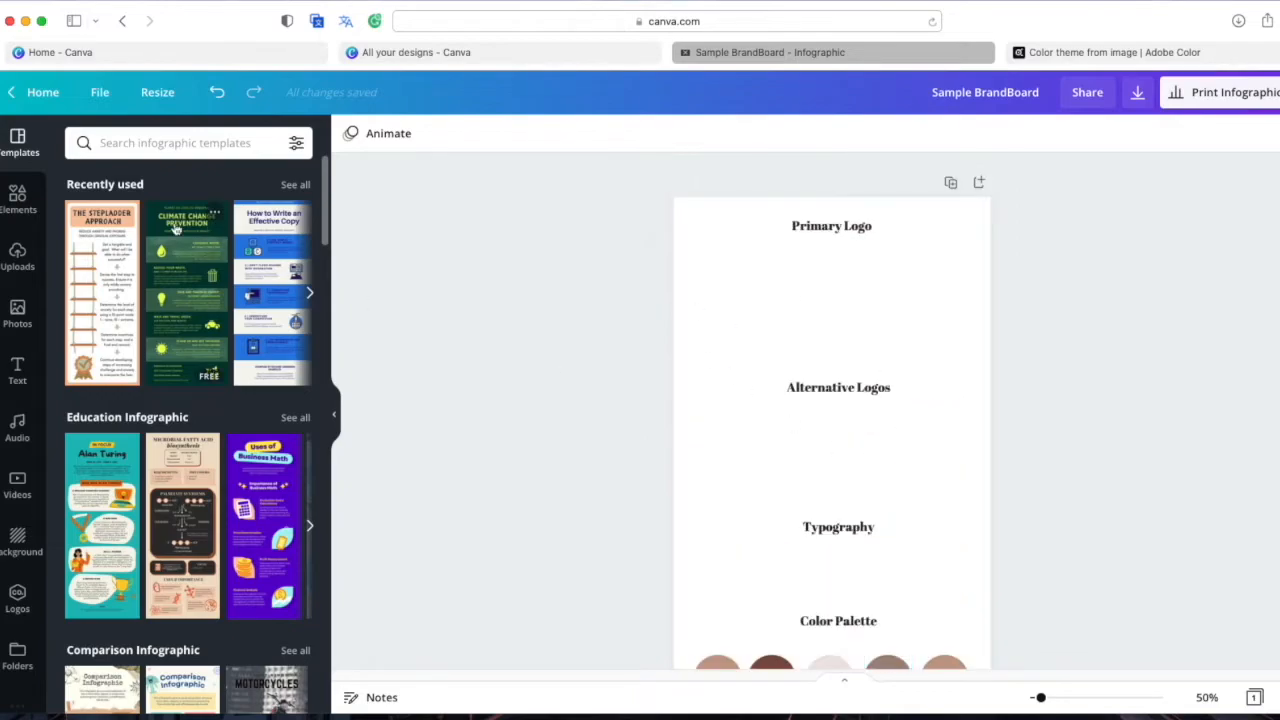
# Upload logo files 1.png and 2.png from the Kia folder
pyautogui.click(18, 258)
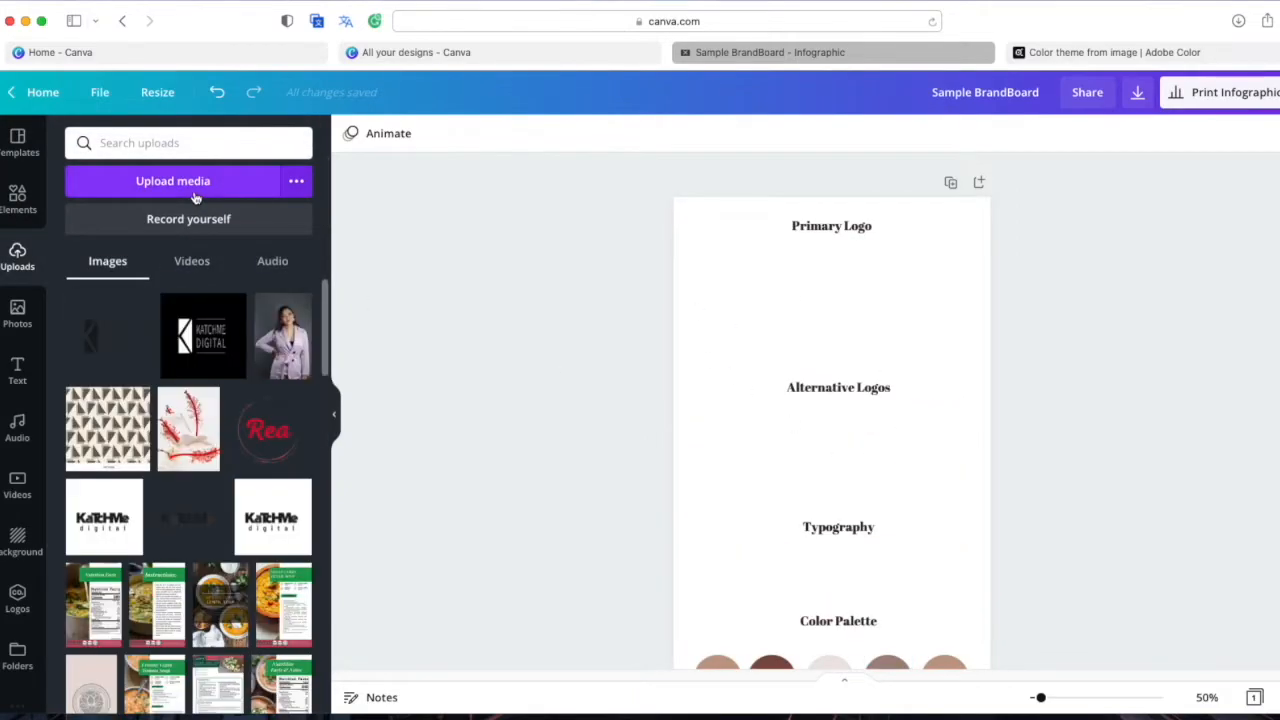
pyautogui.click(195, 190)
pyautogui.doubleClick(266, 174)
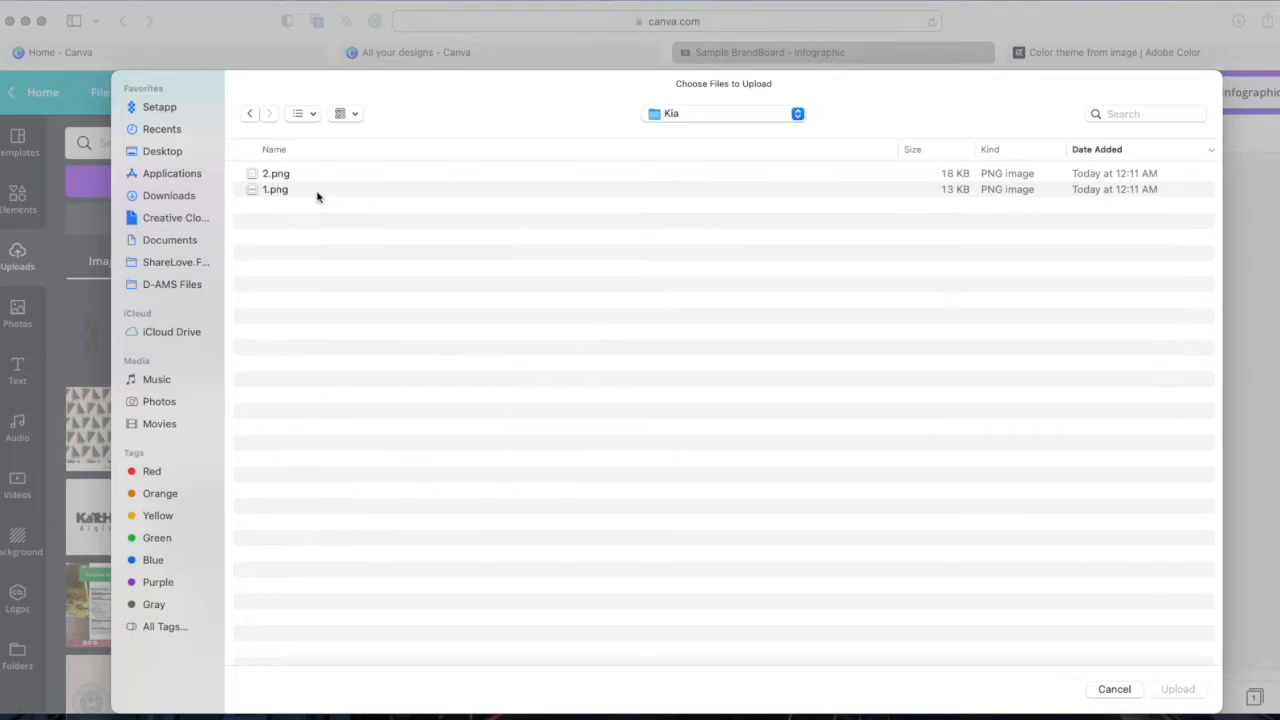
pyautogui.moveTo(326, 196); pyautogui.dragTo(290, 180)
pyautogui.click(1200, 690)
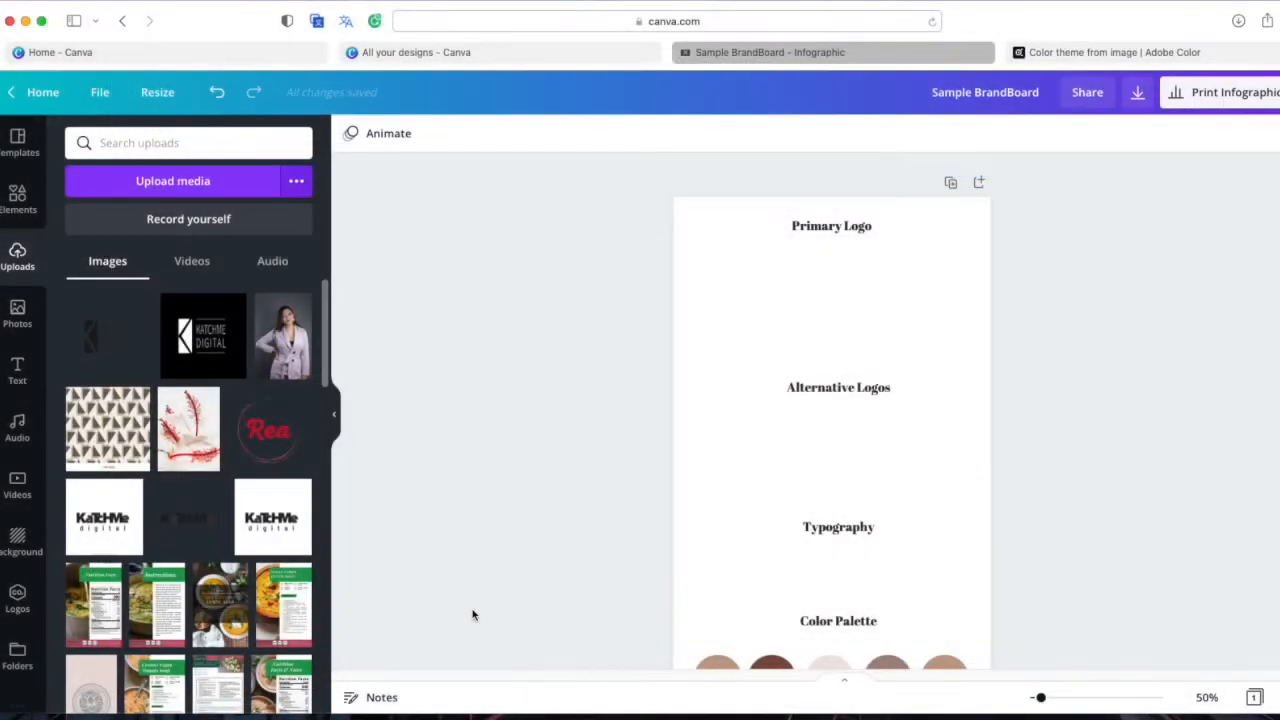
# Add the script Kia logo under Alternative Logos and crop its empty margins
pyautogui.click(196, 341)
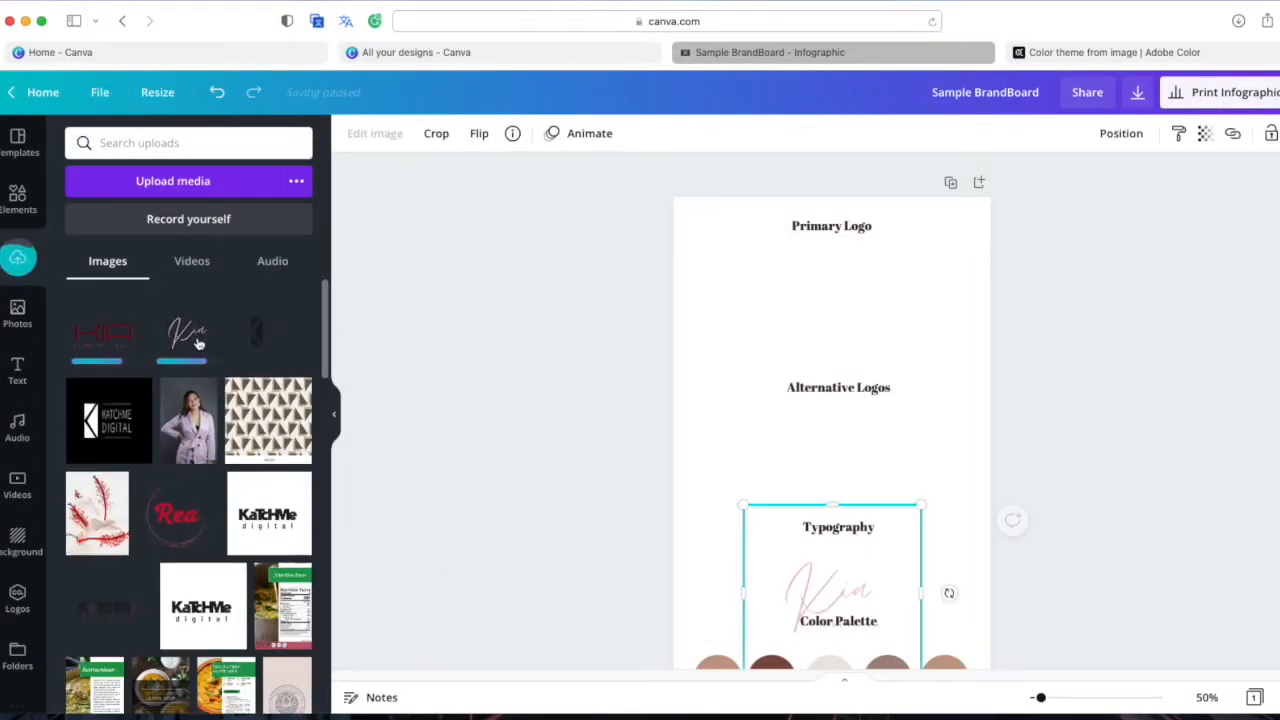
pyautogui.moveTo(877, 540); pyautogui.dragTo(871, 457)
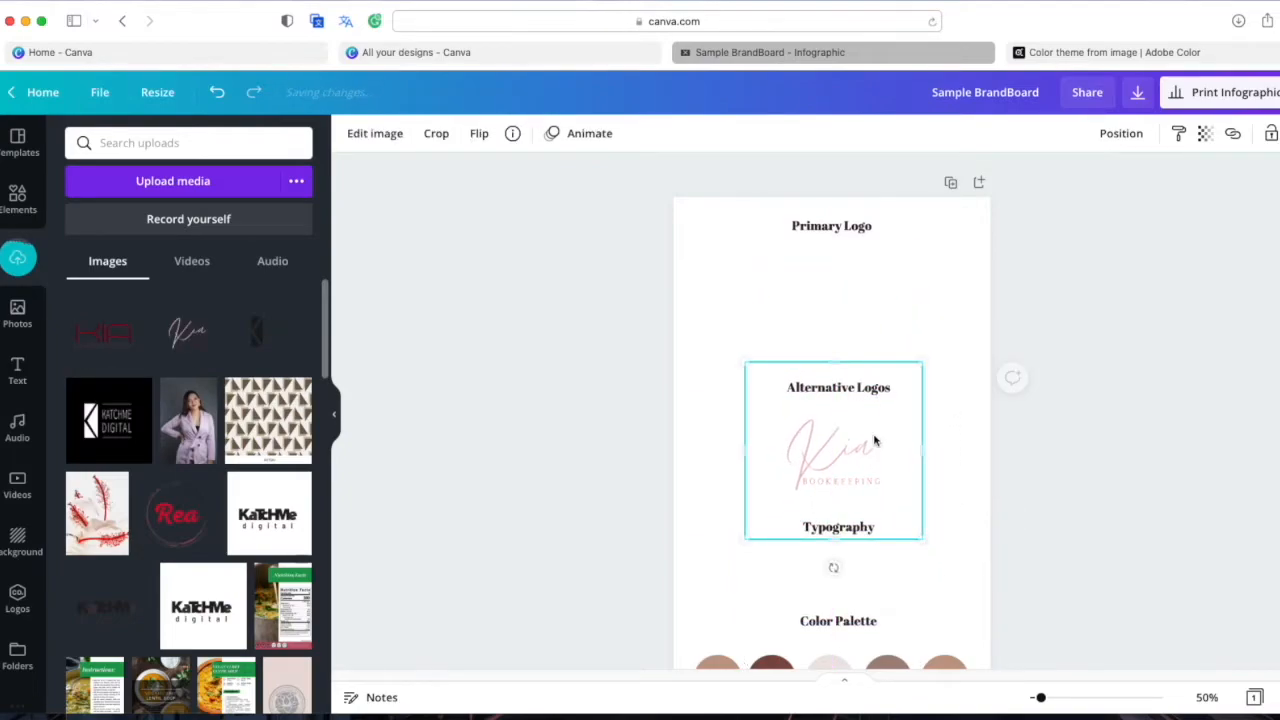
pyautogui.click(963, 443)
pyautogui.click(855, 459)
pyautogui.moveTo(833, 363); pyautogui.dragTo(840, 416)
pyautogui.moveTo(840, 550); pyautogui.dragTo(843, 498)
pyautogui.moveTo(748, 452); pyautogui.dragTo(782, 452)
pyautogui.moveTo(922, 457); pyautogui.dragTo(885, 457)
pyautogui.click(945, 462)
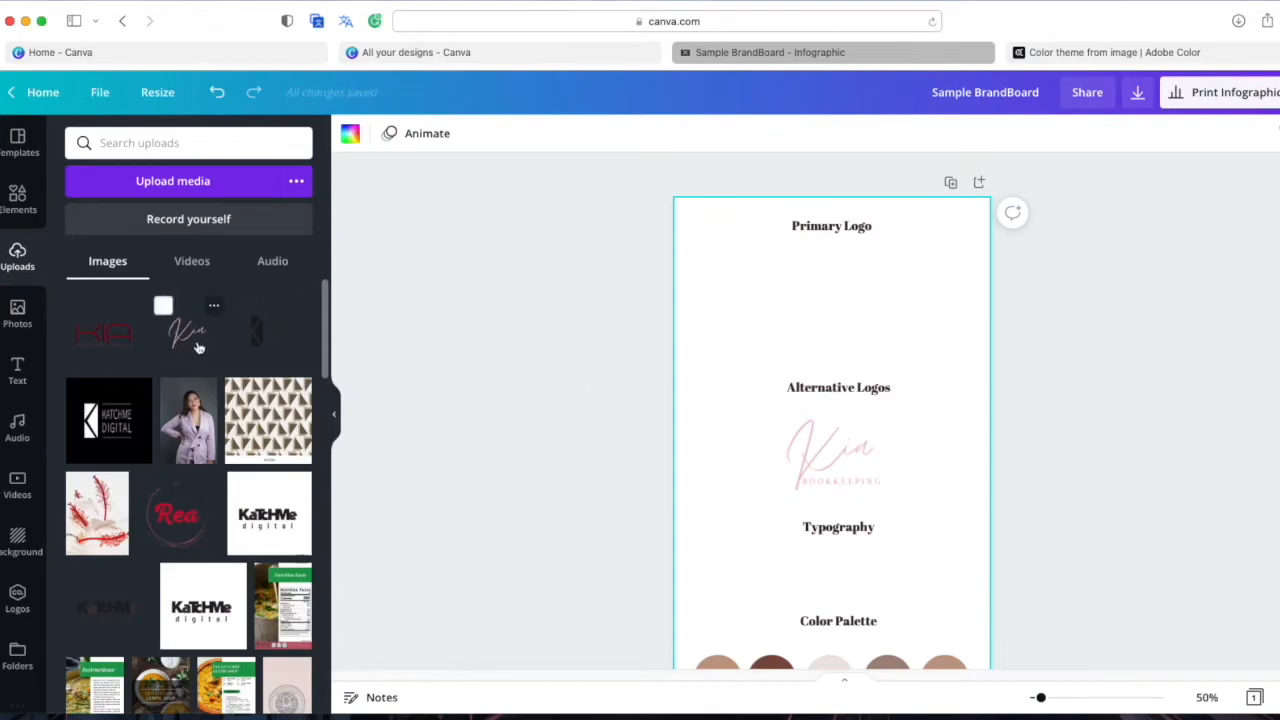
# Add the red KIA logo, crop its empty space, and place it under Primary Logo
pyautogui.click(125, 337)
pyautogui.moveTo(855, 602); pyautogui.dragTo(855, 357)
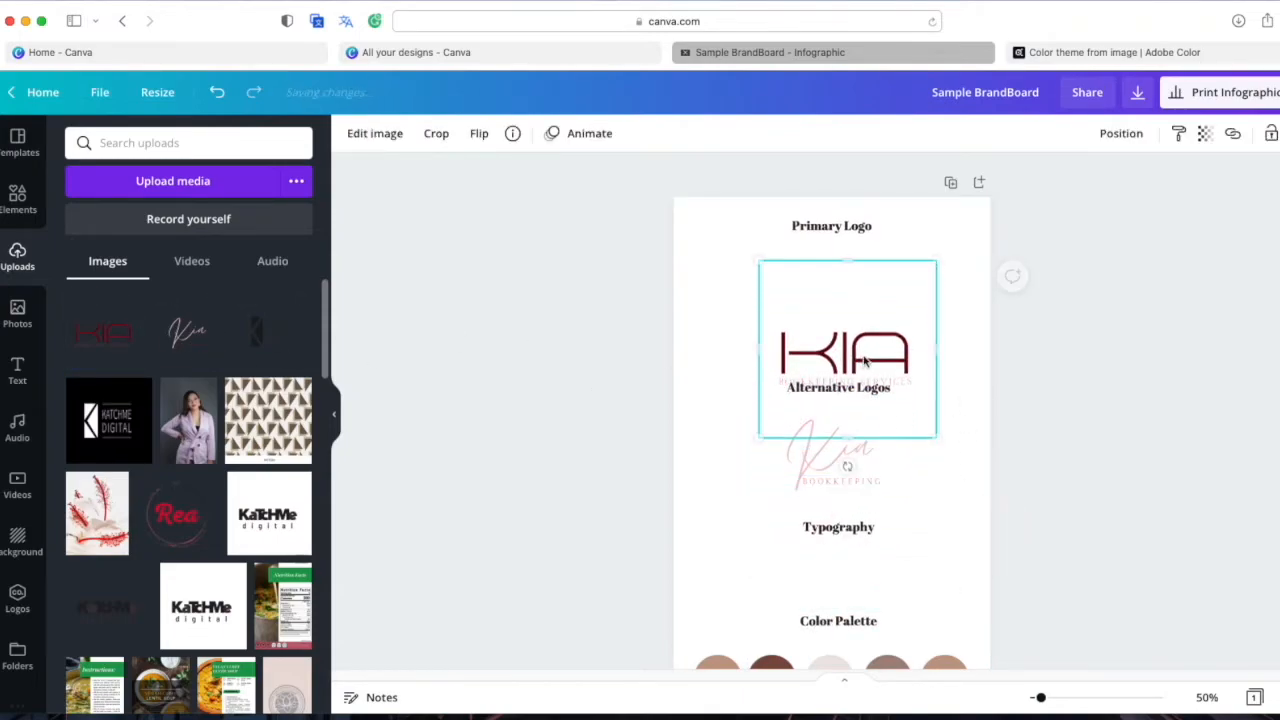
pyautogui.moveTo(858, 268); pyautogui.dragTo(866, 323)
pyautogui.moveTo(857, 437); pyautogui.dragTo(864, 399)
pyautogui.moveTo(854, 341); pyautogui.dragTo(846, 280)
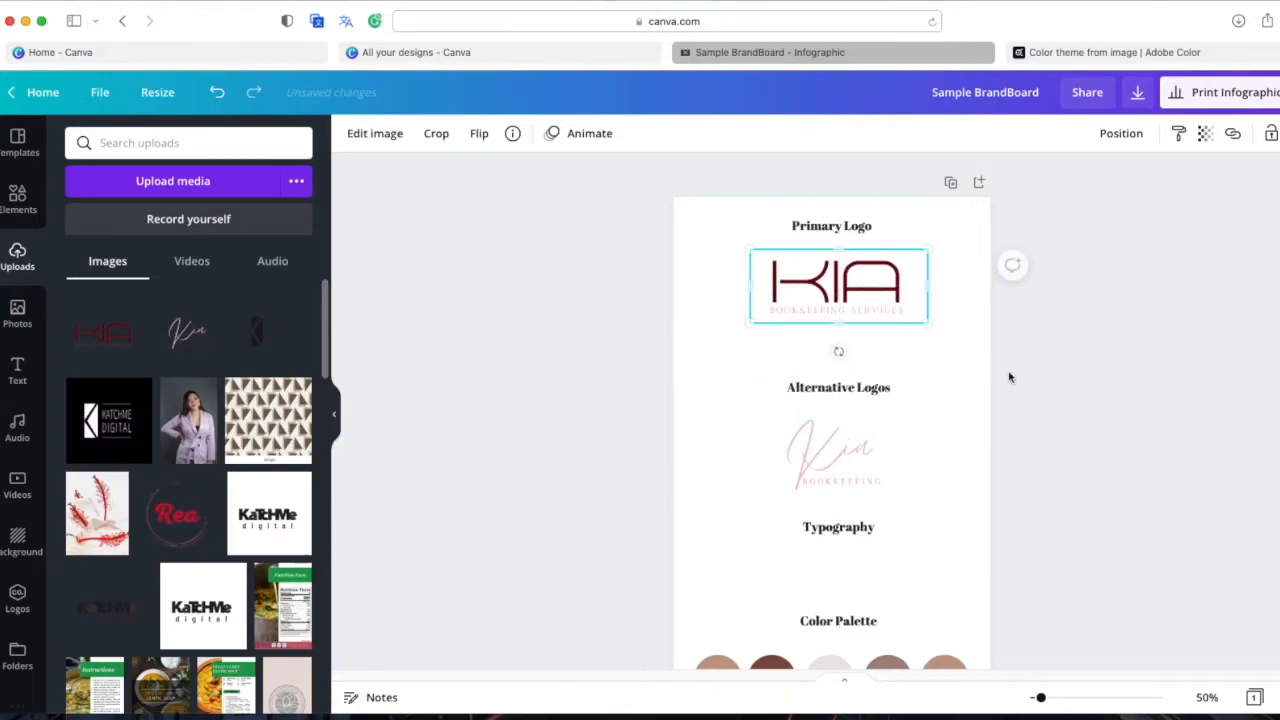
pyautogui.click(929, 466)
# Move the Alternative Logos section and Typography heading up to close the gaps
pyautogui.moveTo(922, 496); pyautogui.dragTo(789, 383)
pyautogui.moveTo(843, 455); pyautogui.dragTo(843, 413)
pyautogui.click(944, 500)
pyautogui.scroll(-1, 946, 504)
pyautogui.moveTo(838, 491); pyautogui.dragTo(838, 443)
pyautogui.click(934, 509)
pyautogui.scroll(-2, 748, 546)
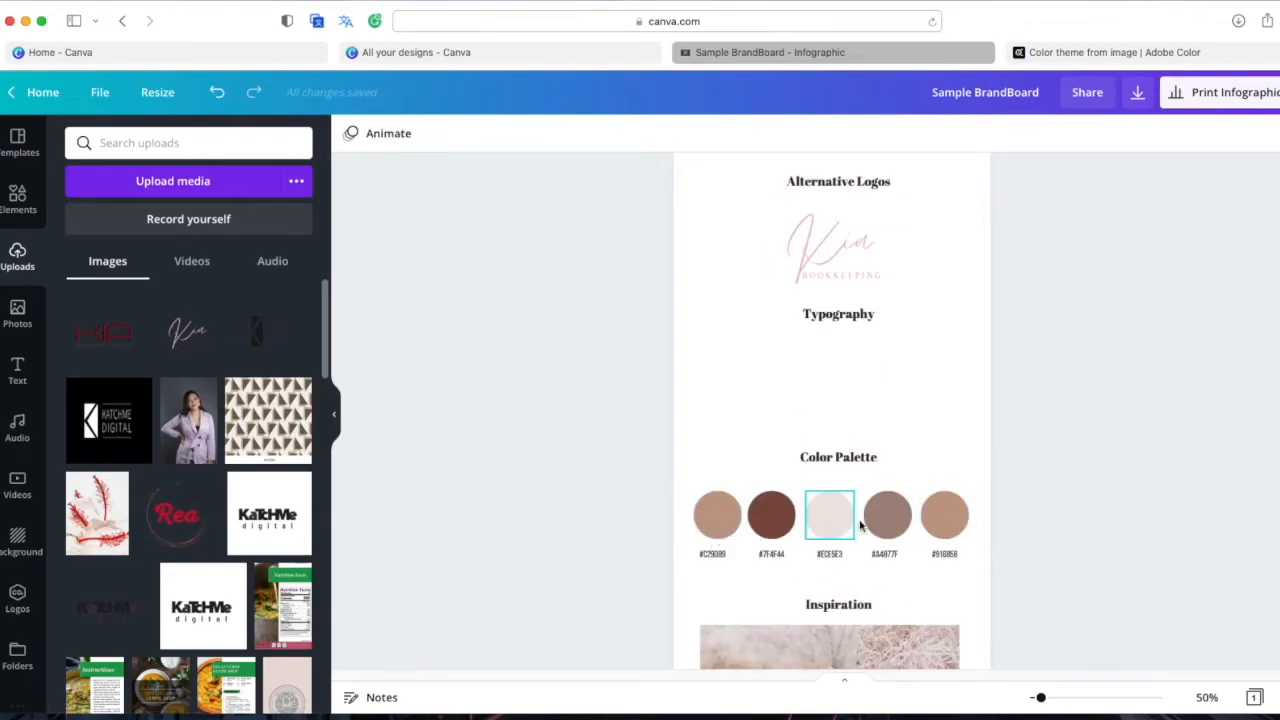
# Arrange the Word notes holding the hex codes beside the Canva brand board
pyautogui.click(718, 518)
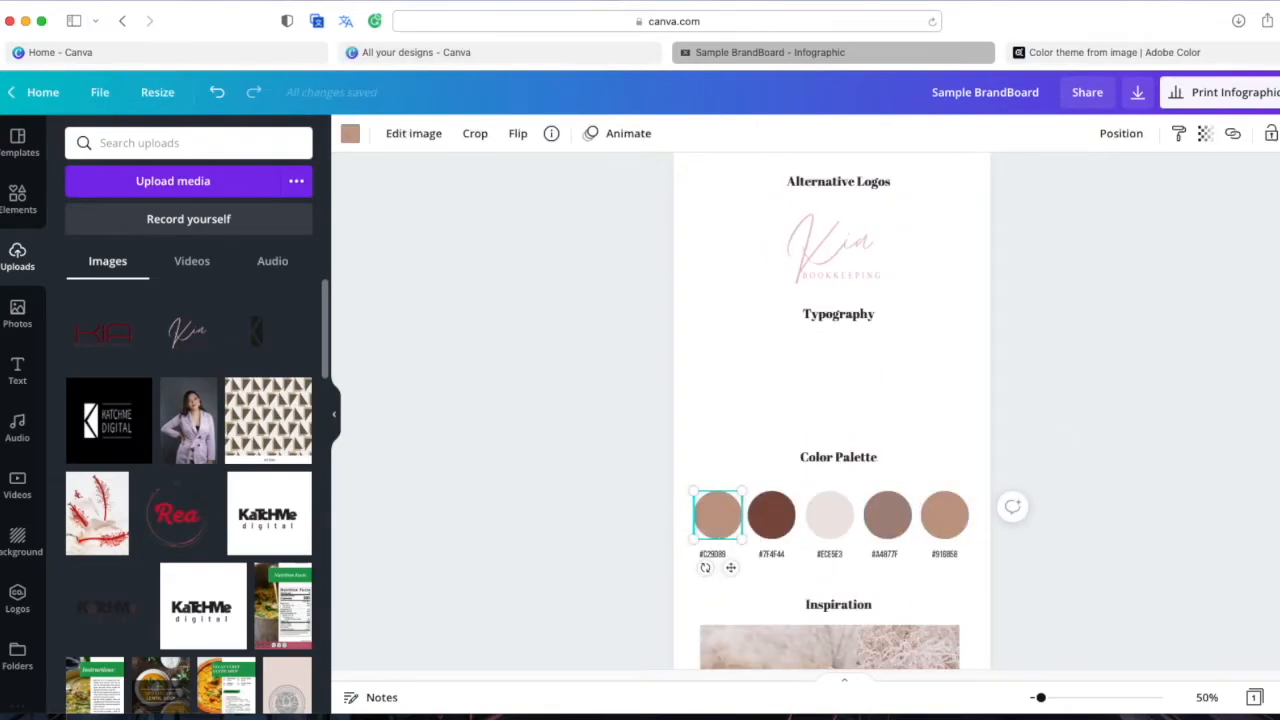
pyautogui.moveTo(1221, 221); pyautogui.dragTo(846, 207)
pyautogui.click(1031, 277)
pyautogui.moveTo(962, 36); pyautogui.dragTo(1031, 42)
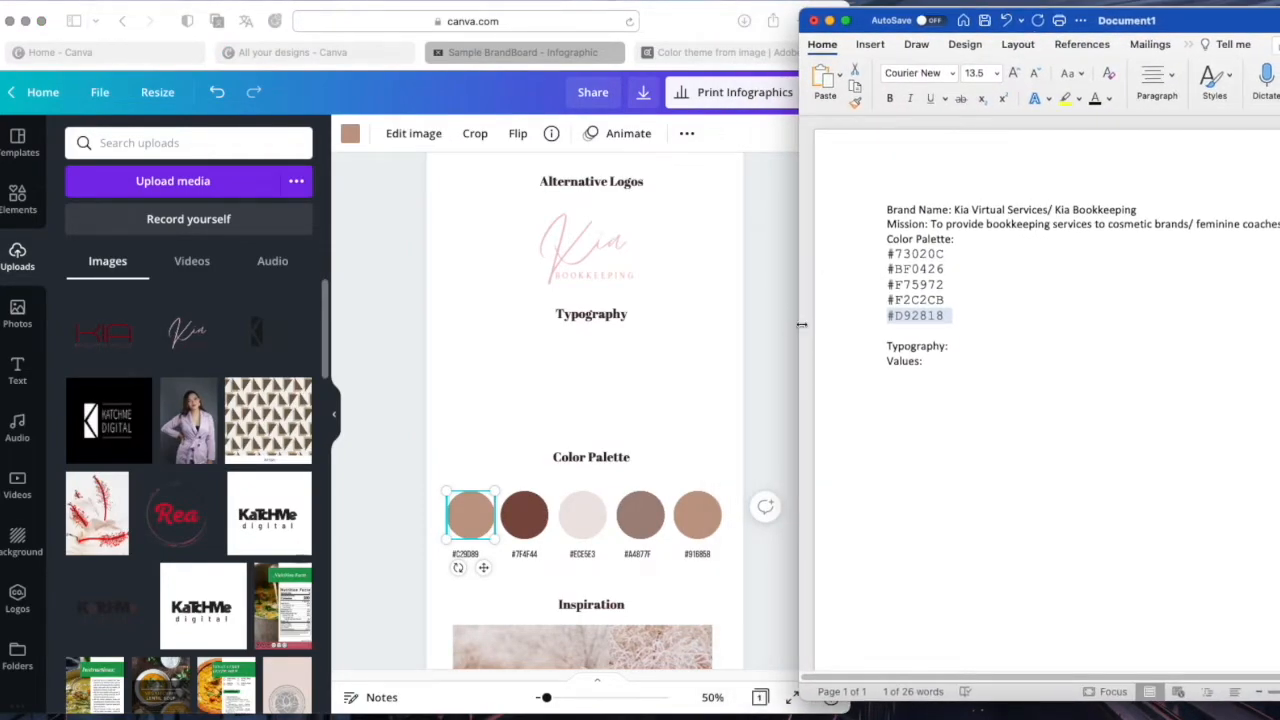
pyautogui.moveTo(816, 323); pyautogui.dragTo(852, 323)
pyautogui.scroll(-1, 660, 482)
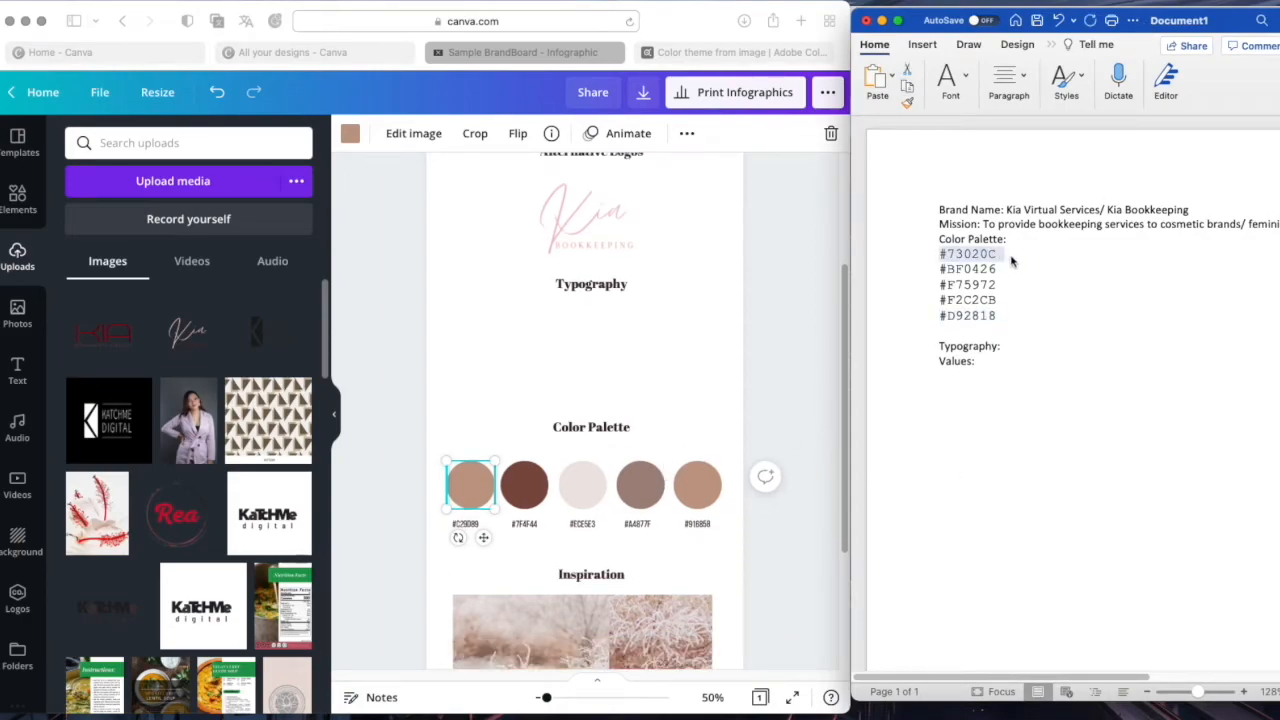
# Recolour the first palette circle to #73020C and relabel it #73020C
pyautogui.click(349, 135)
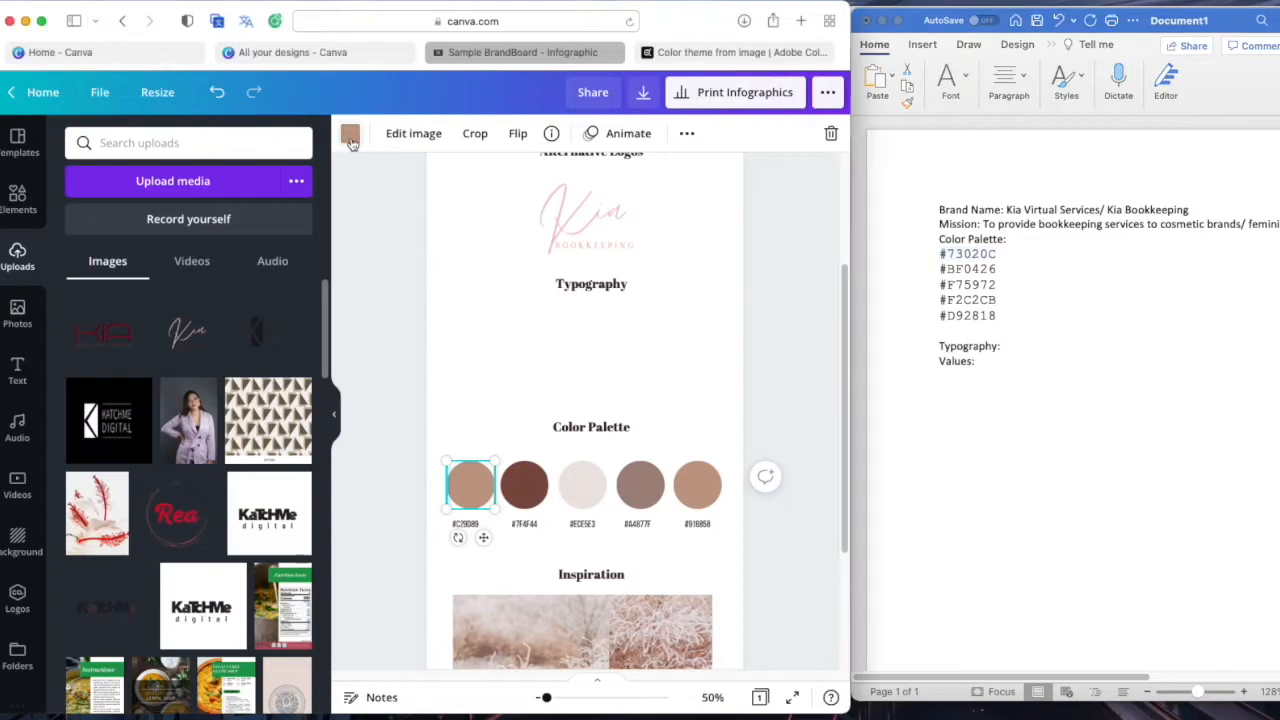
pyautogui.write('#73020C')
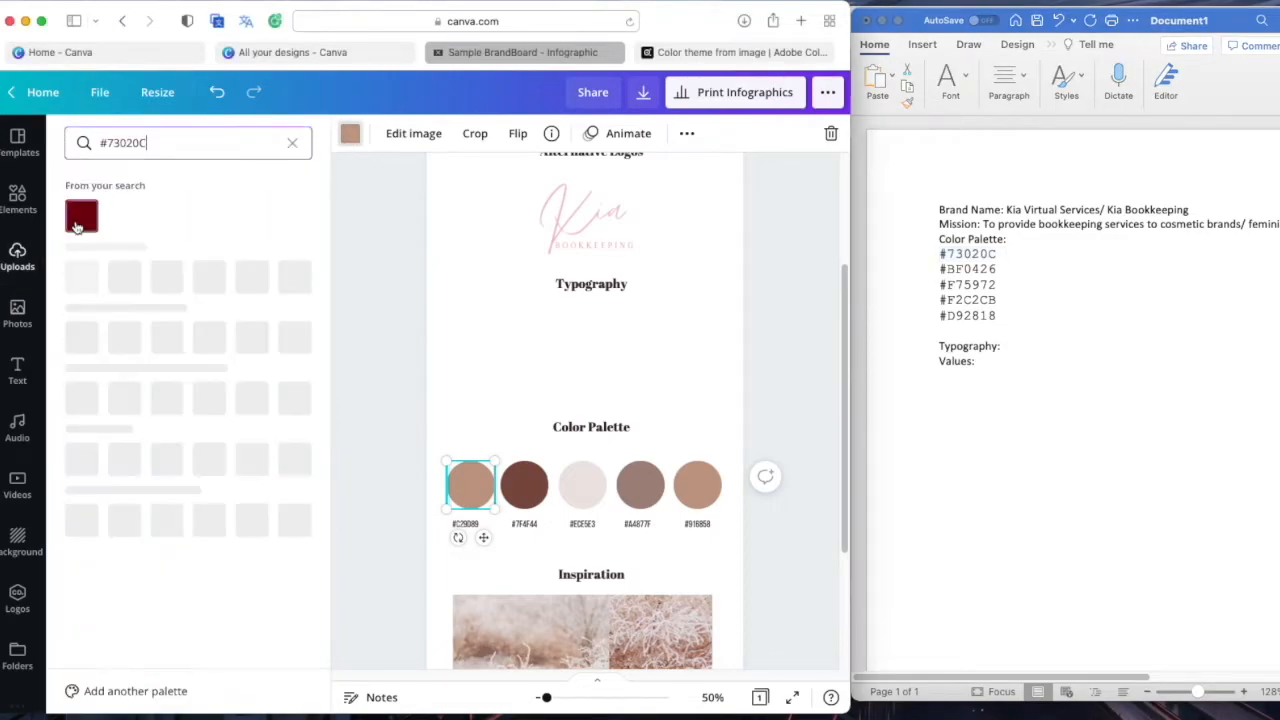
pyautogui.click(83, 221)
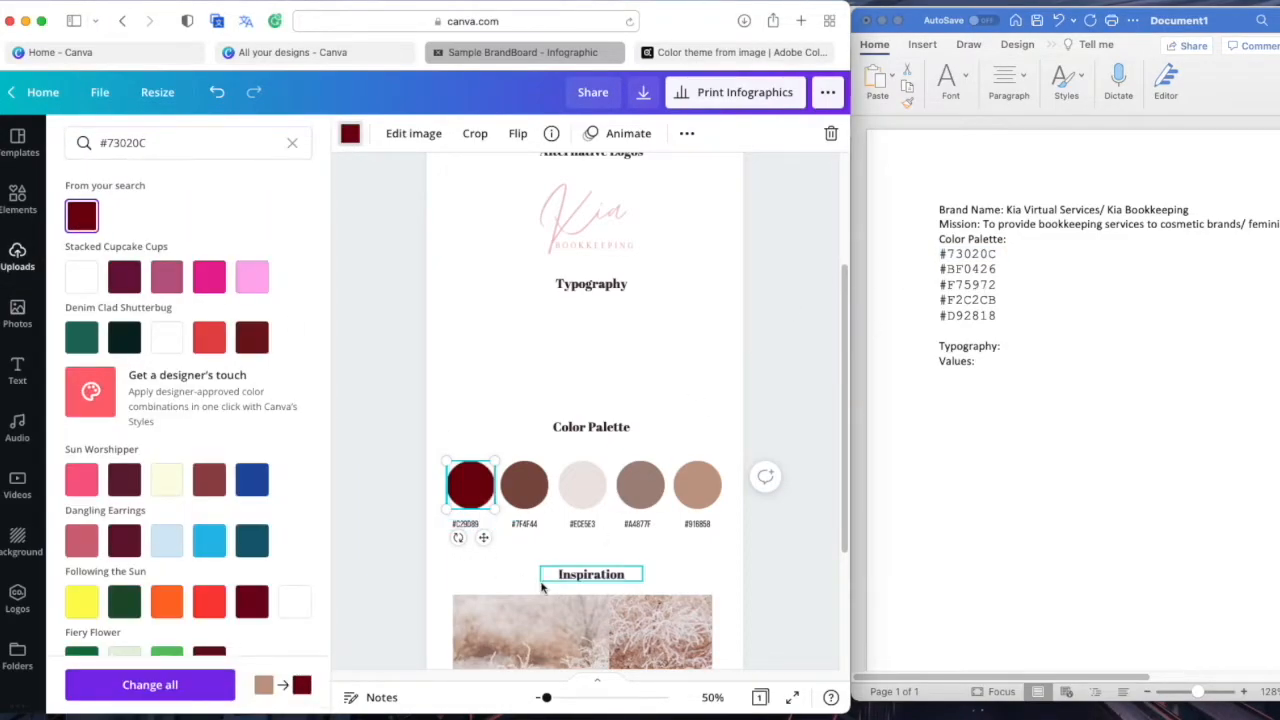
pyautogui.click(466, 524)
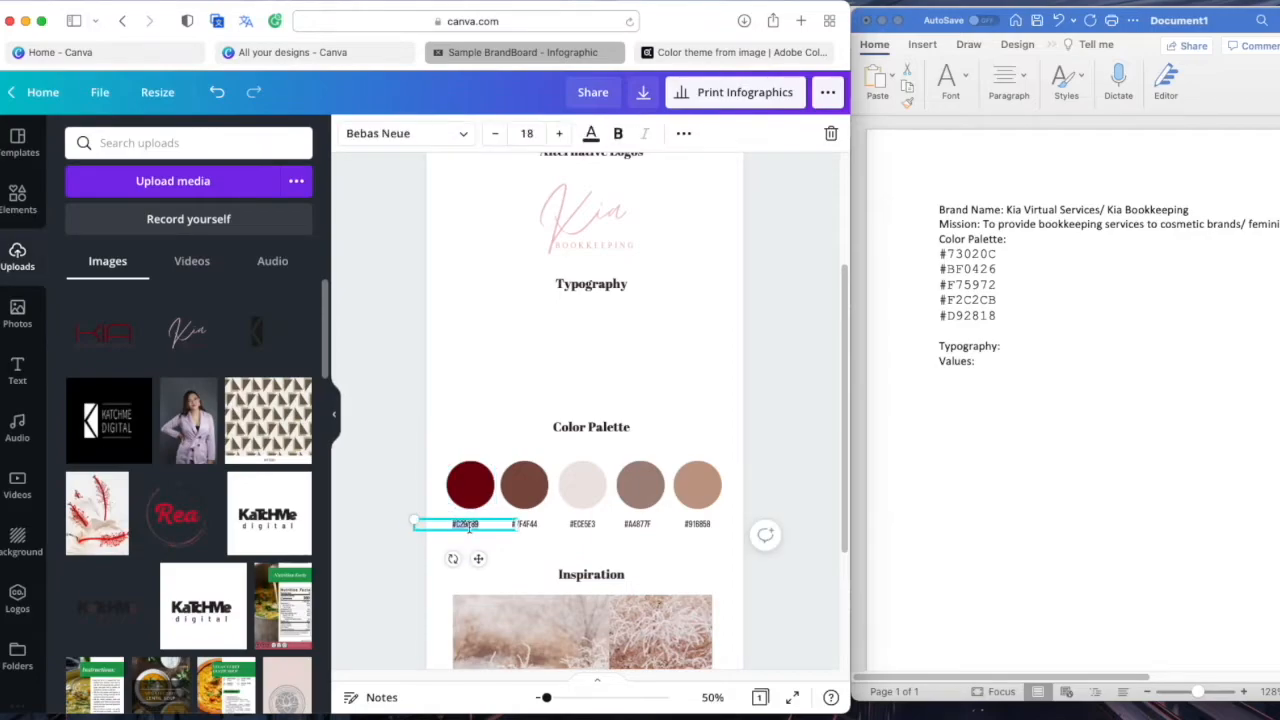
pyautogui.write('#73020C')
pyautogui.click(509, 560)
# Recolour the second palette circle to #BF0426 and change its label to #BF0426
pyautogui.click(540, 474)
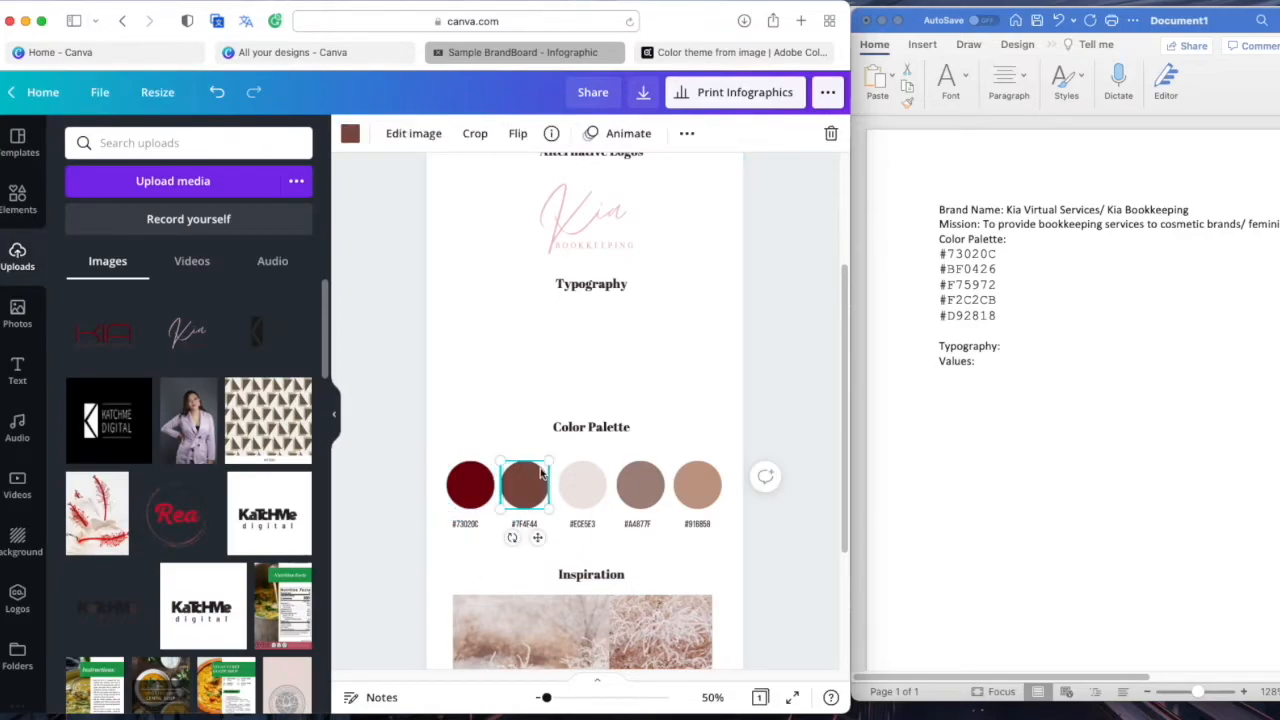
pyautogui.click(966, 276)
pyautogui.tripleClick(966, 274)
pyautogui.press('super+c')
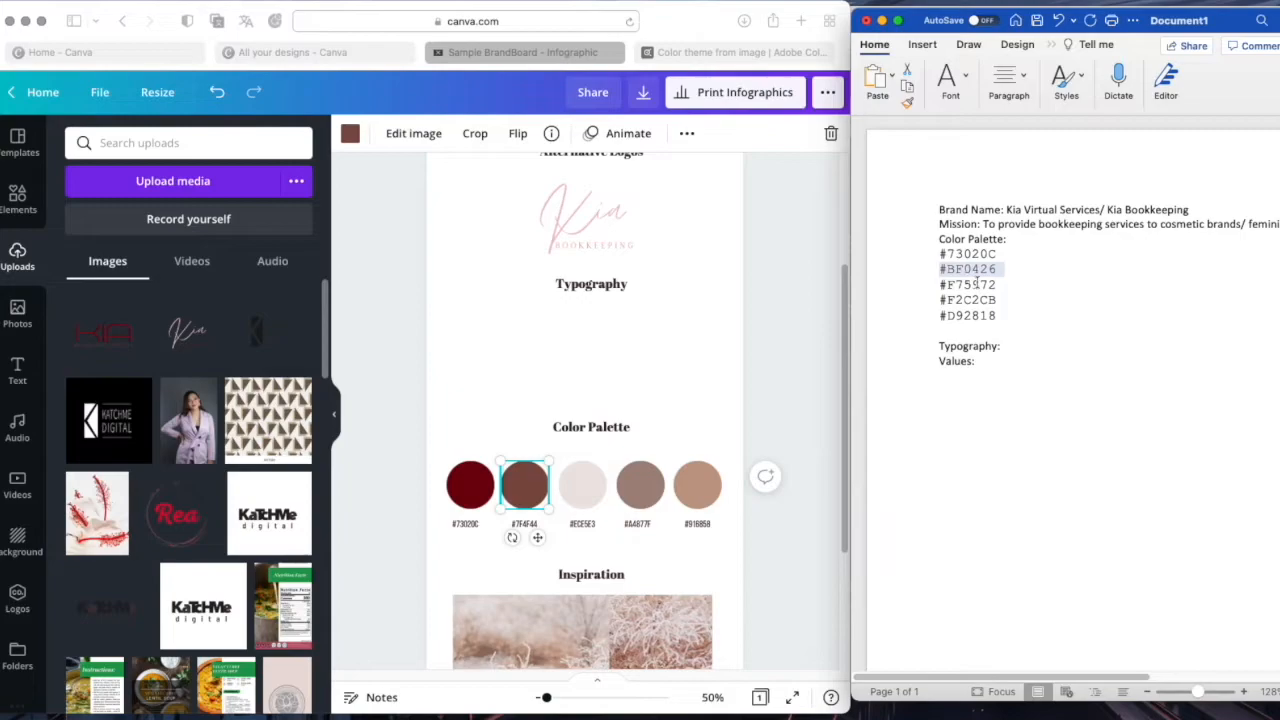
pyautogui.click(249, 146)
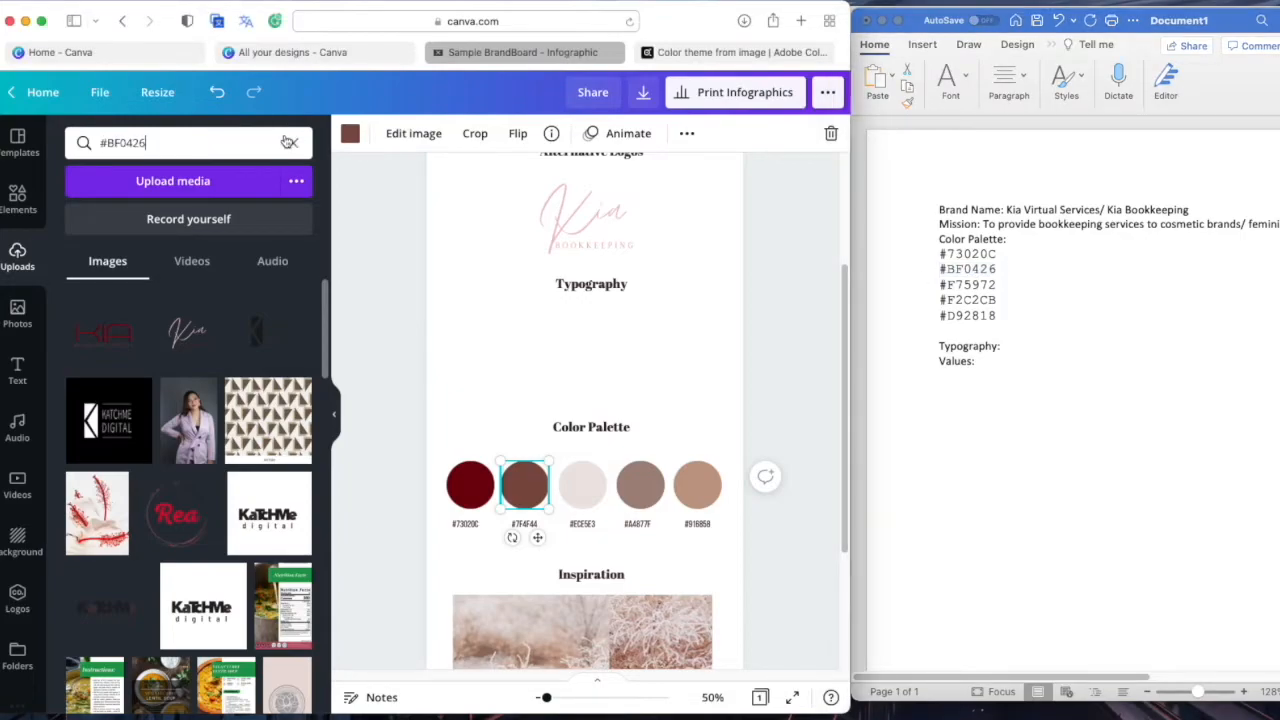
pyautogui.press('Return')
pyautogui.click(362, 139)
pyautogui.click(214, 140)
pyautogui.press('super+v')
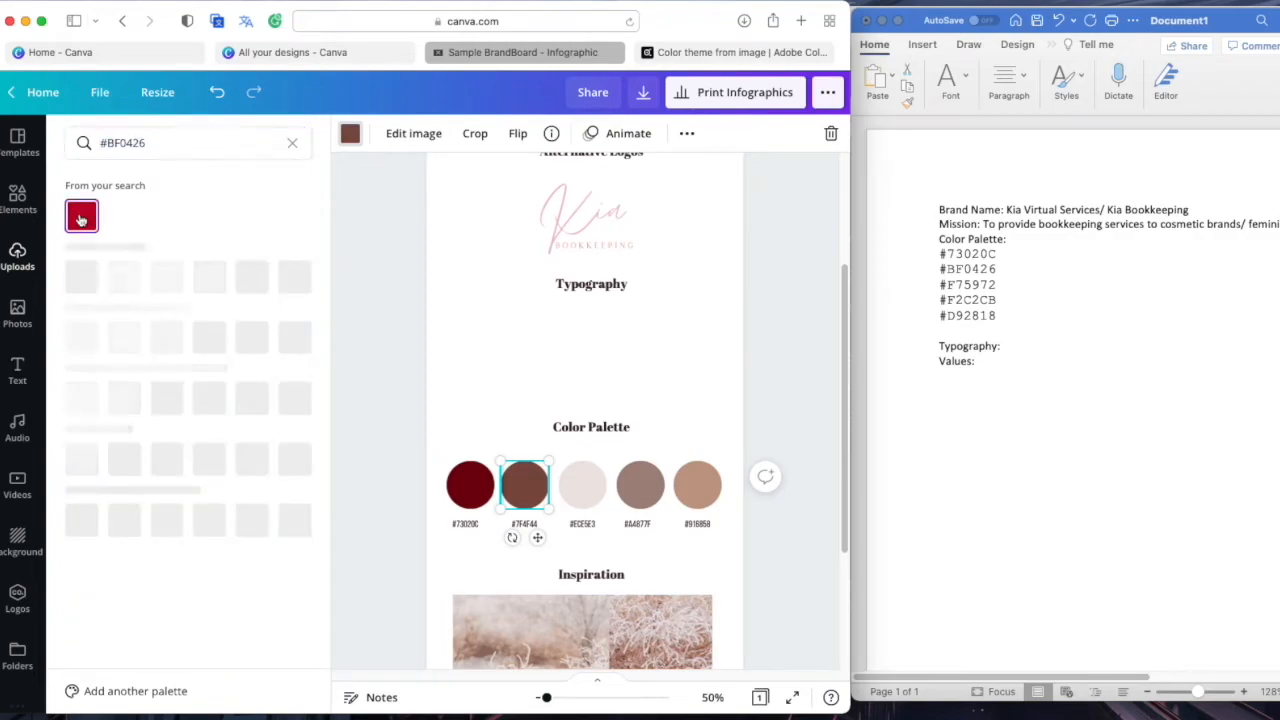
pyautogui.click(82, 216)
pyautogui.click(522, 524)
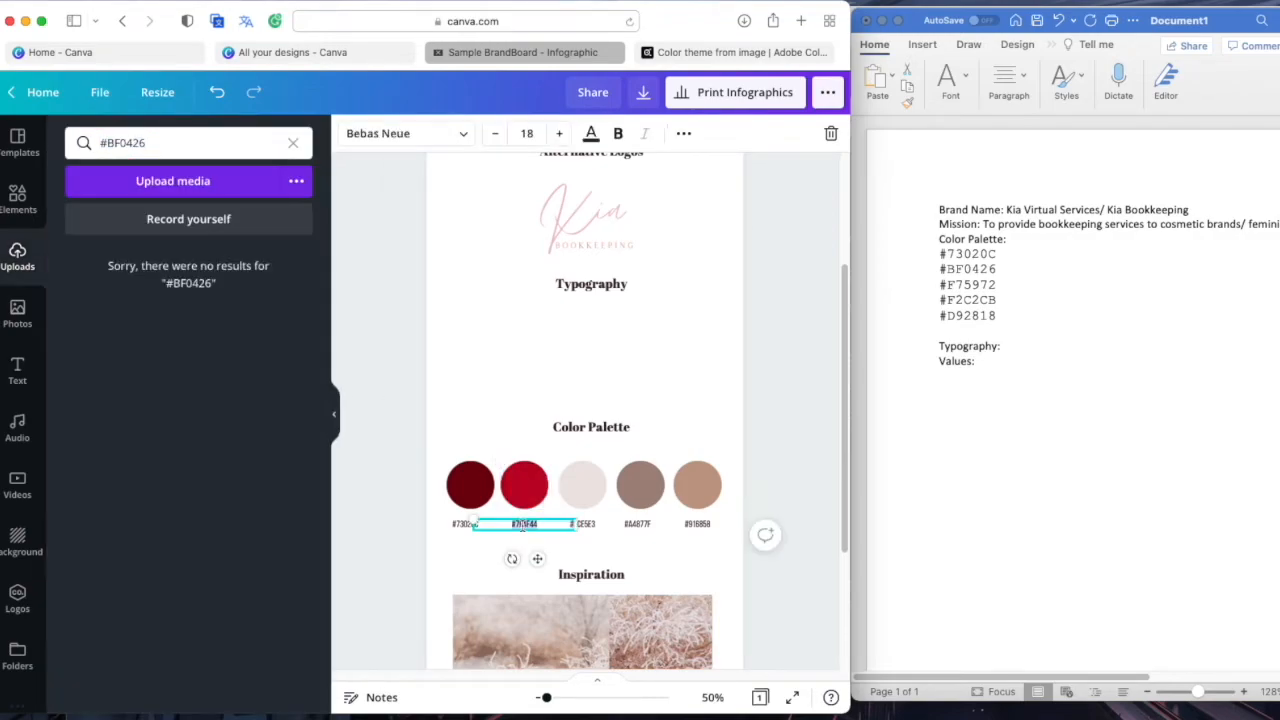
pyautogui.press('super+v')
pyautogui.click(504, 428)
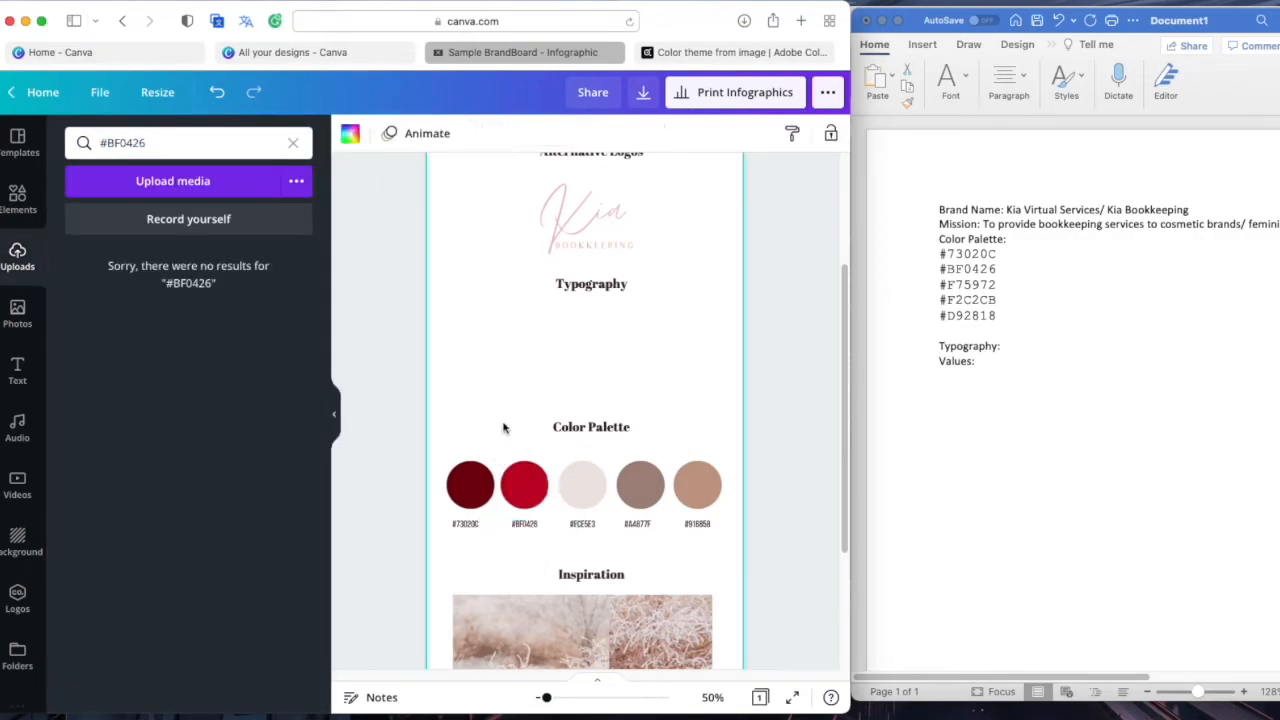
# Recolour the third palette circle to rose-pink #F75972
pyautogui.doubleClick(965, 284)
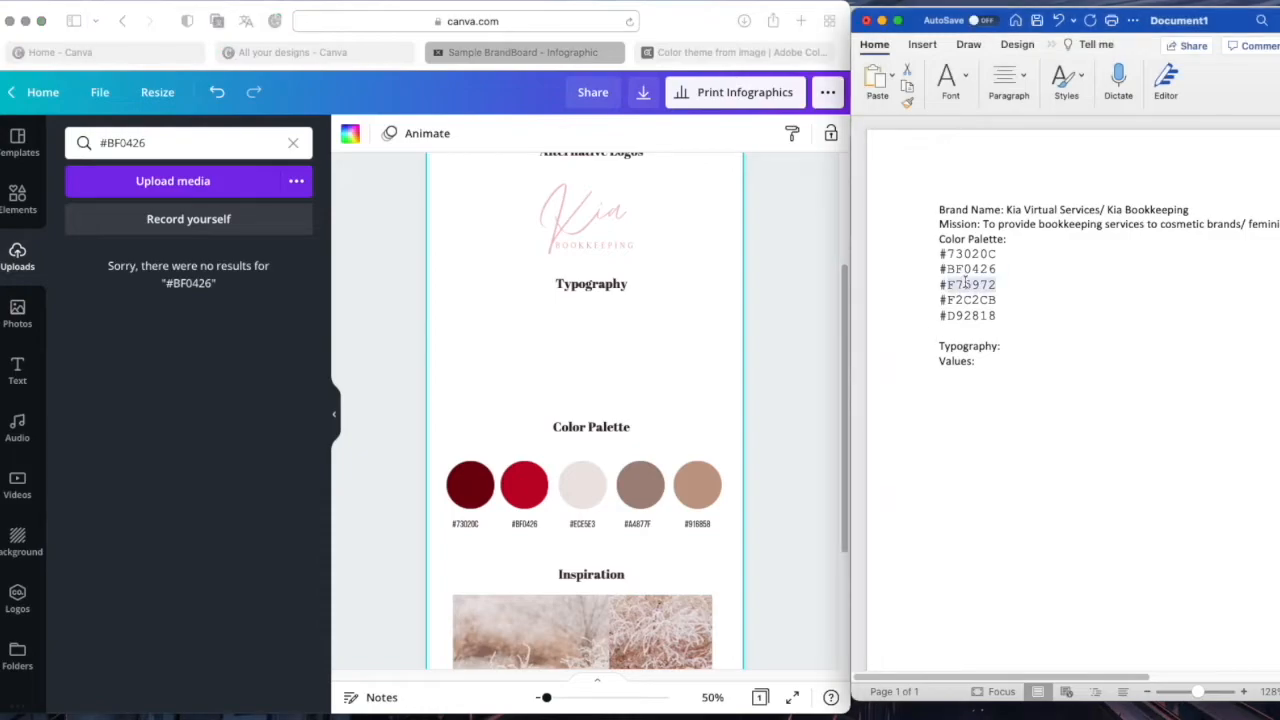
pyautogui.click(179, 155)
pyautogui.click(565, 493)
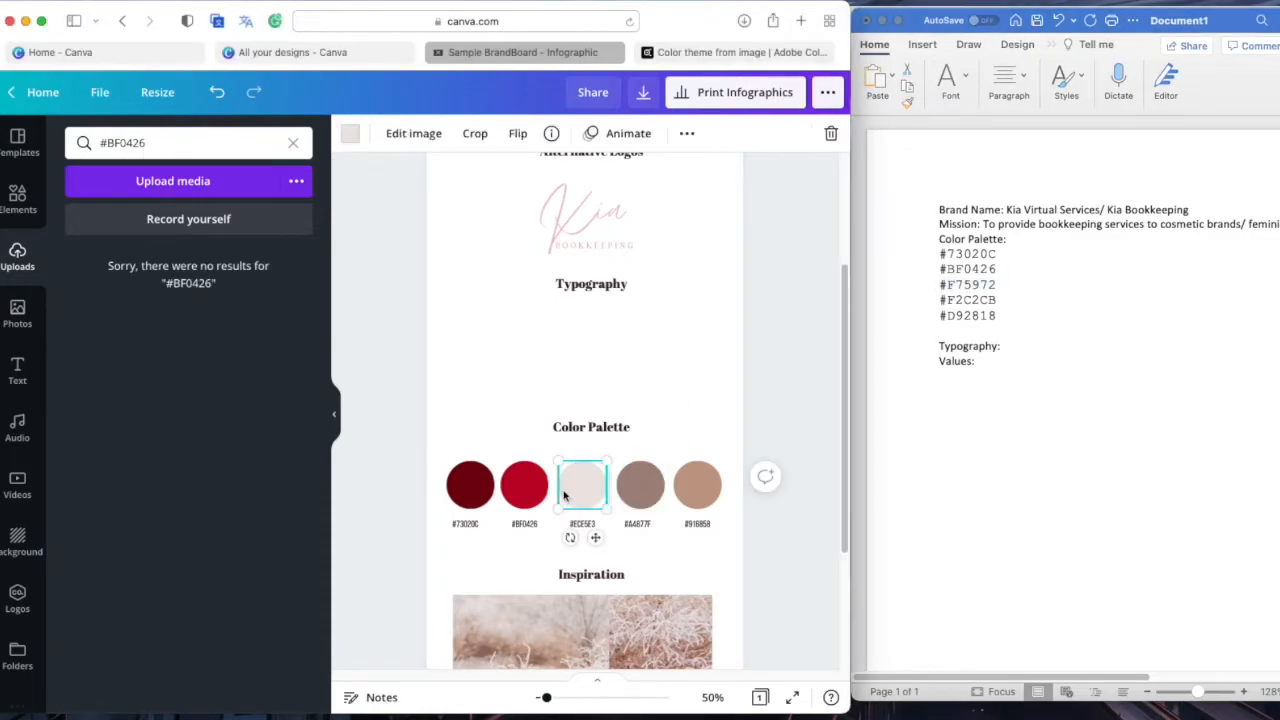
pyautogui.click(354, 140)
pyautogui.write('#F75972')
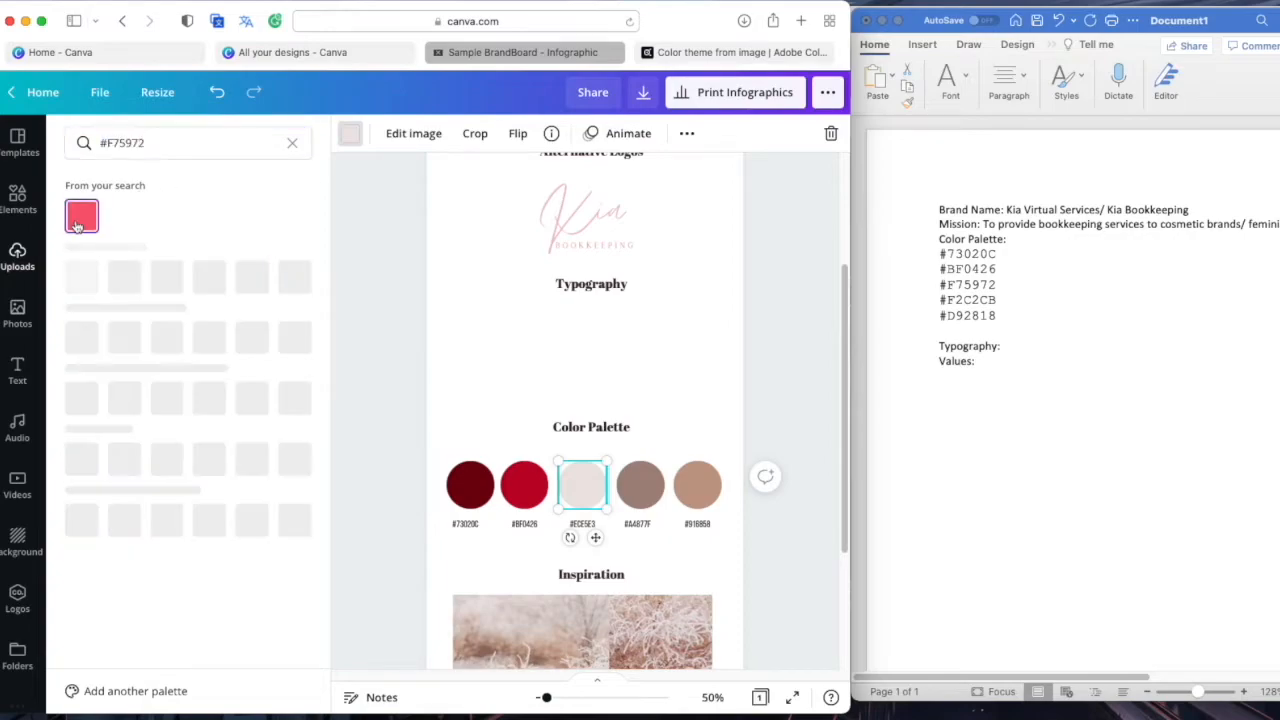
pyautogui.click(82, 215)
pyautogui.click(640, 488)
pyautogui.doubleClick(975, 298)
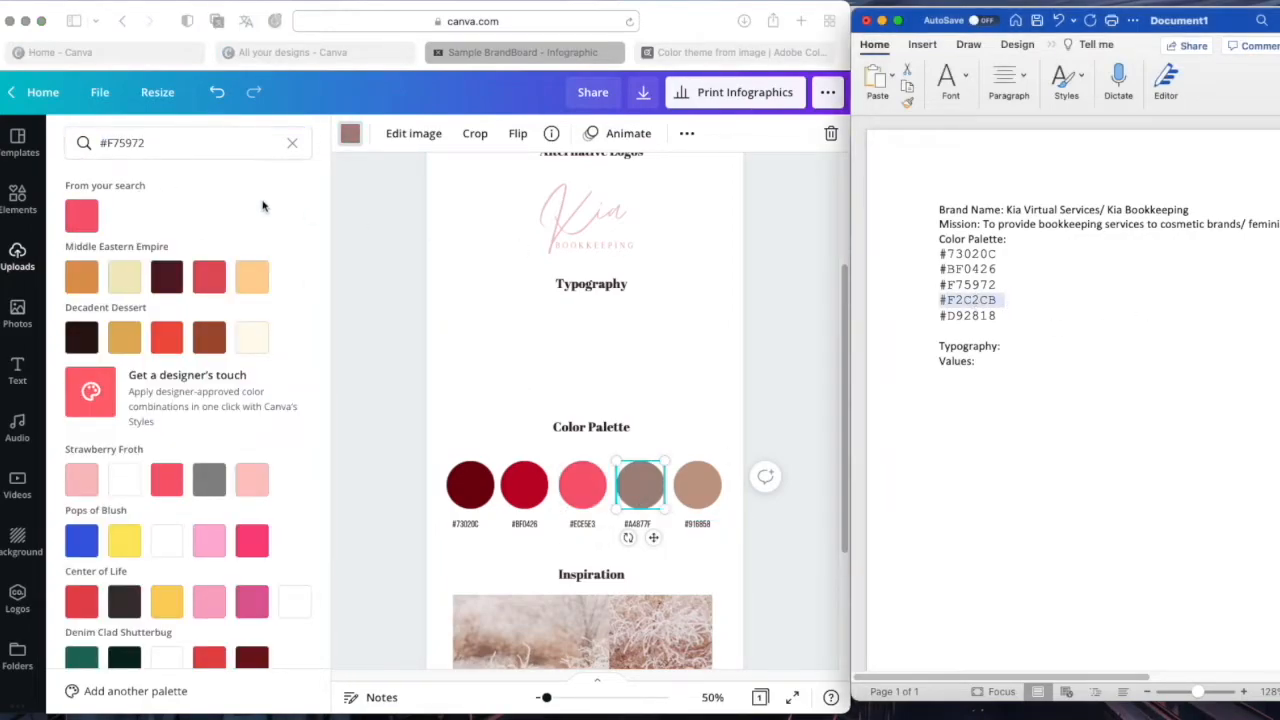
# Recolour the fourth palette circle to pink #F2C2CB
pyautogui.click(235, 143)
pyautogui.tripleClick(235, 143)
pyautogui.write('#F2C2CB')
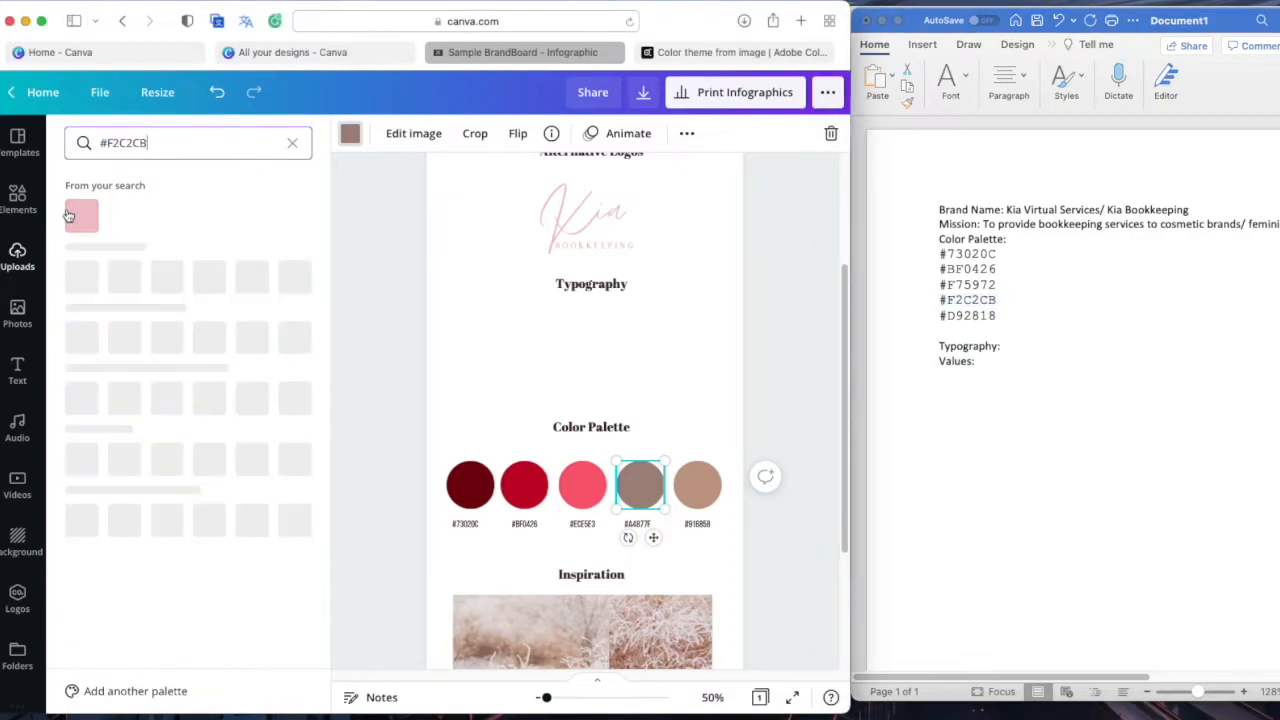
pyautogui.click(82, 215)
# Change the hex label under the fifth circle to #D92818
pyautogui.click(705, 478)
pyautogui.click(970, 316)
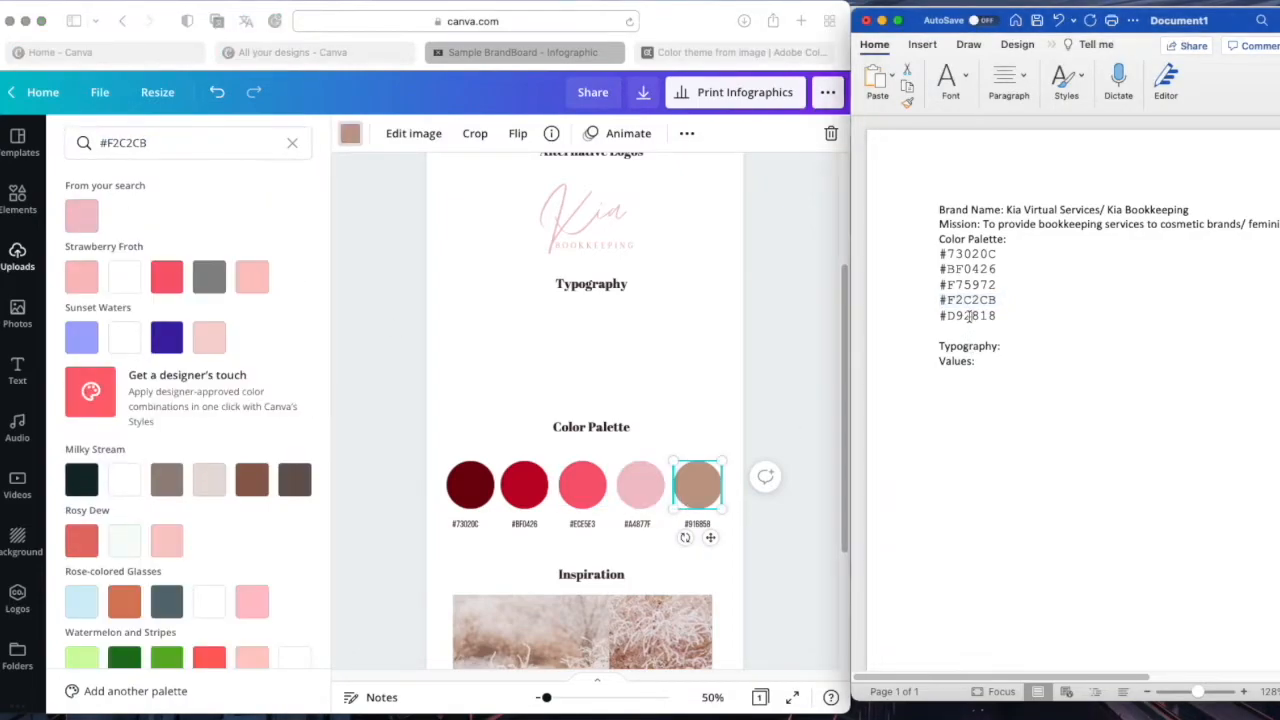
pyautogui.click(163, 143)
pyautogui.tripleClick(163, 143)
pyautogui.write('#D92818')
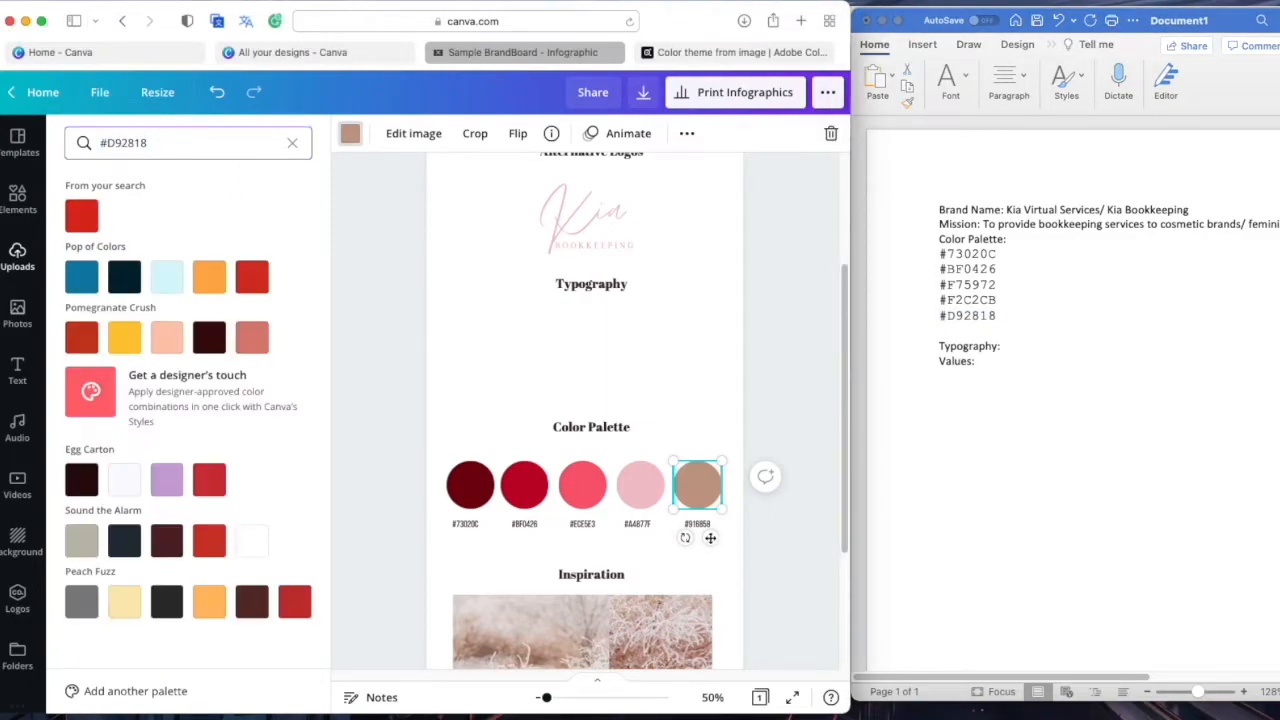
pyautogui.click(697, 524)
pyautogui.write('#D92818')
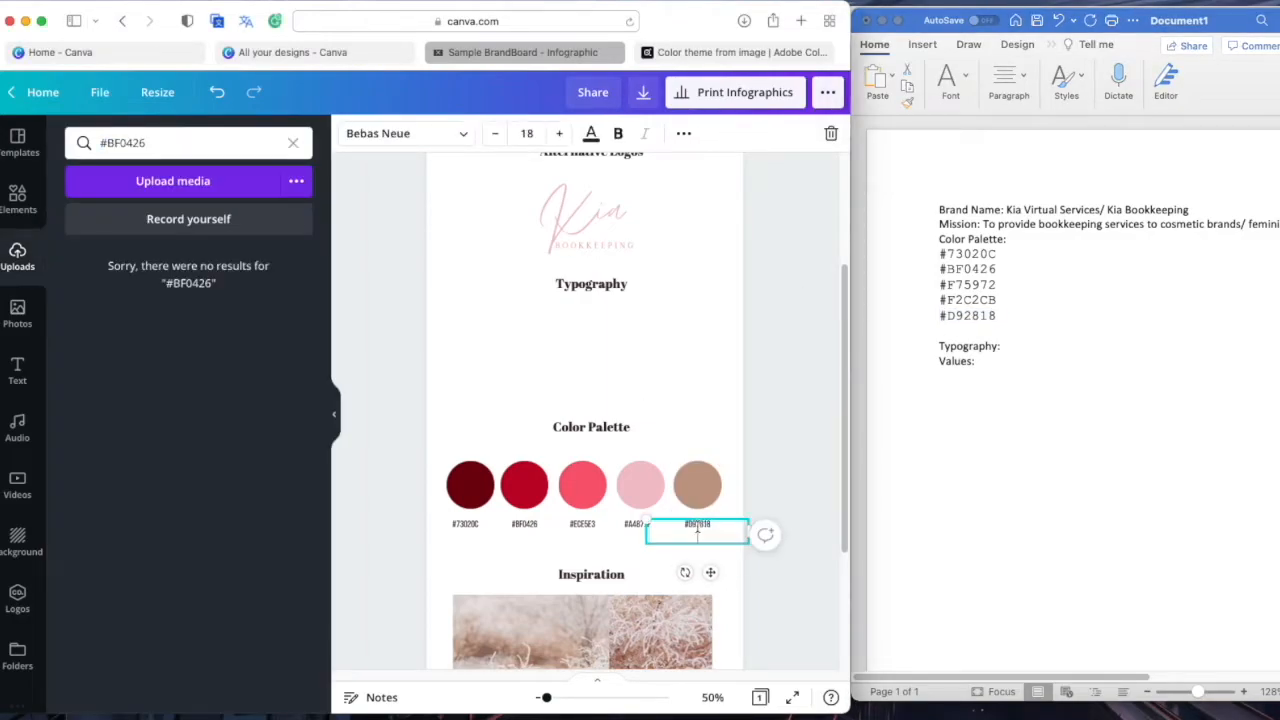
# Paste F2C2CB from the notes over the fourth circle's hex label
pyautogui.click(641, 496)
pyautogui.doubleClick(977, 304)
pyautogui.press('cmd+c')
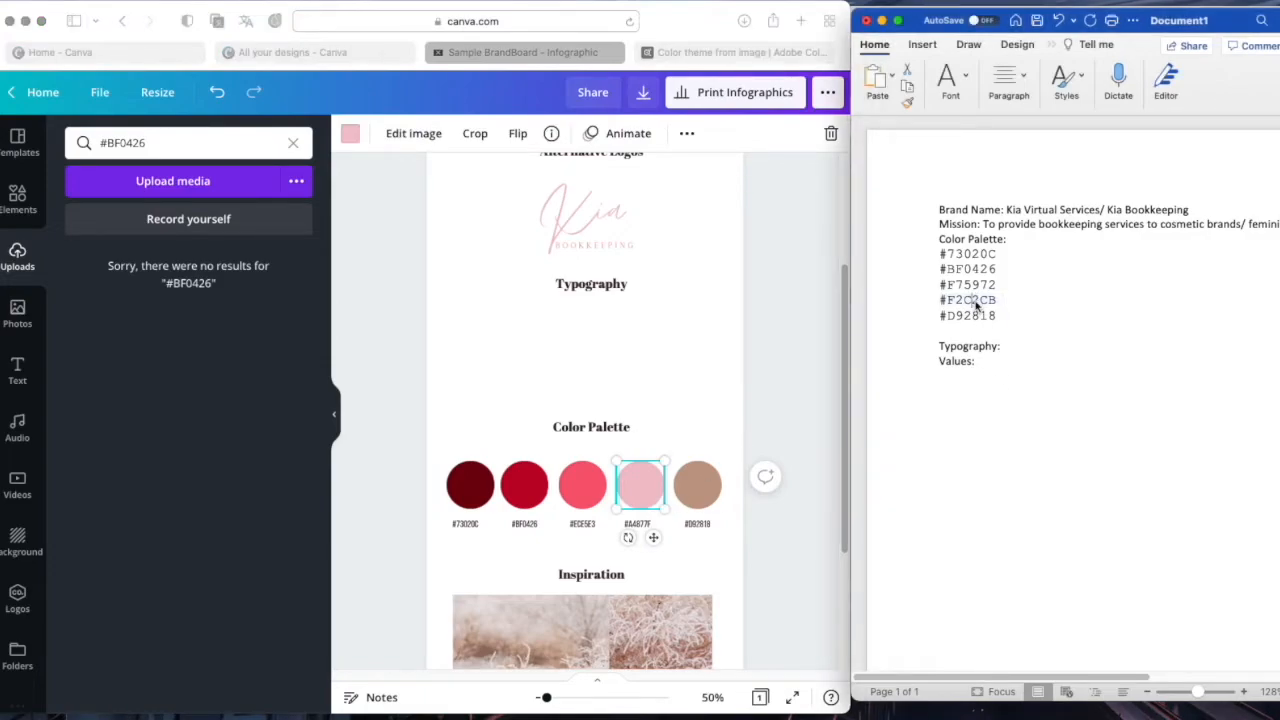
pyautogui.click(637, 524)
pyautogui.press('cmd+v')
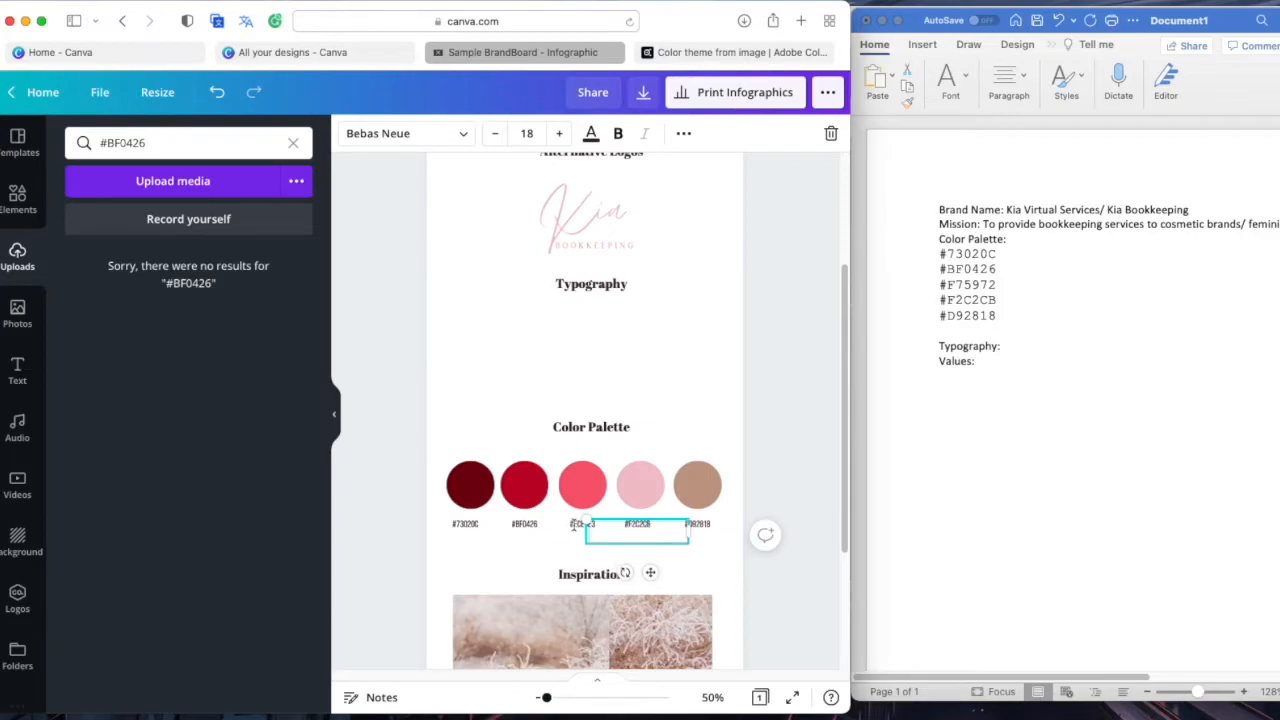
# Paste F75972 from the notes over the third circle's hex label
pyautogui.click(591, 485)
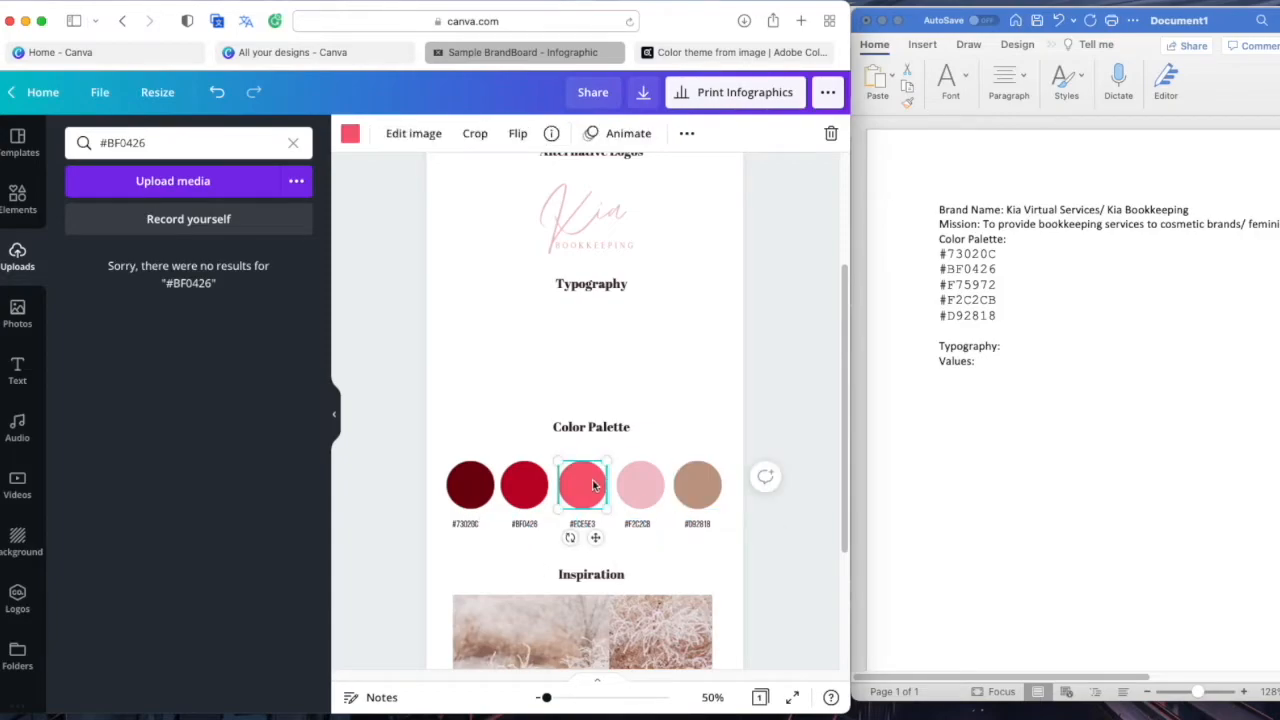
pyautogui.doubleClick(985, 287)
pyautogui.hotkey('ctrl', 'c')
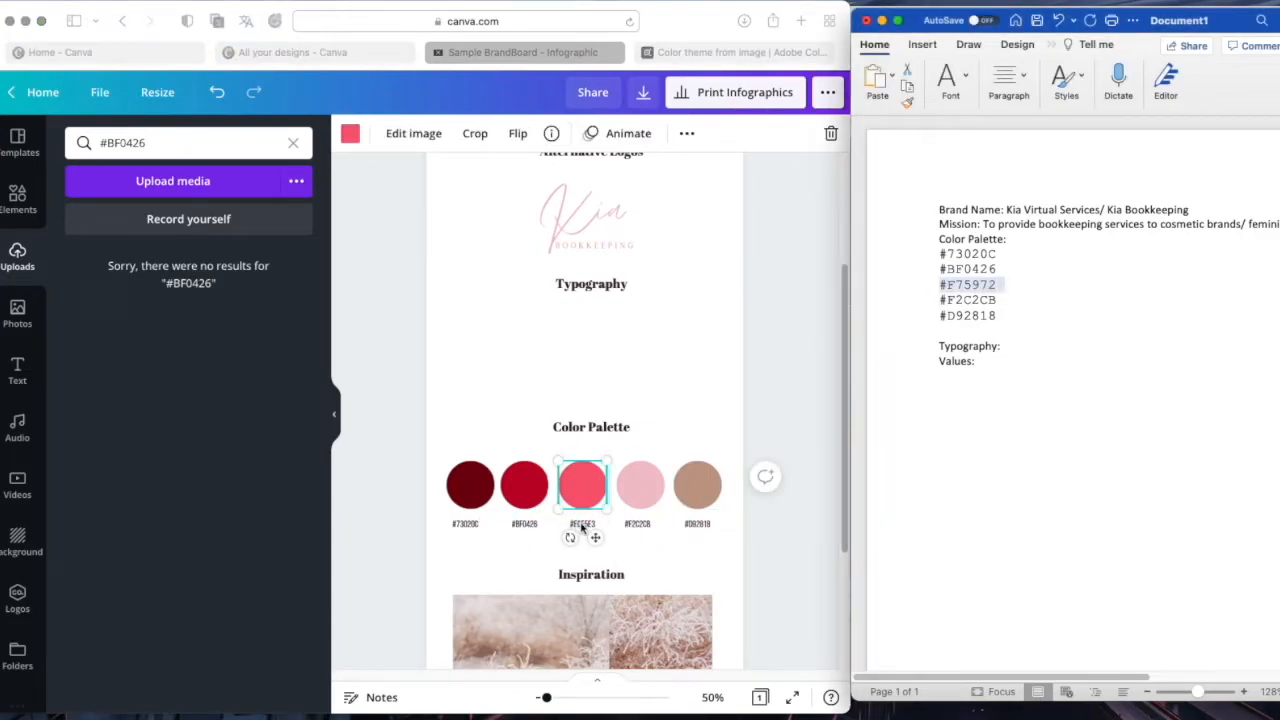
pyautogui.click(583, 524)
pyautogui.hotkey('ctrl', 'v')
pyautogui.click(708, 428)
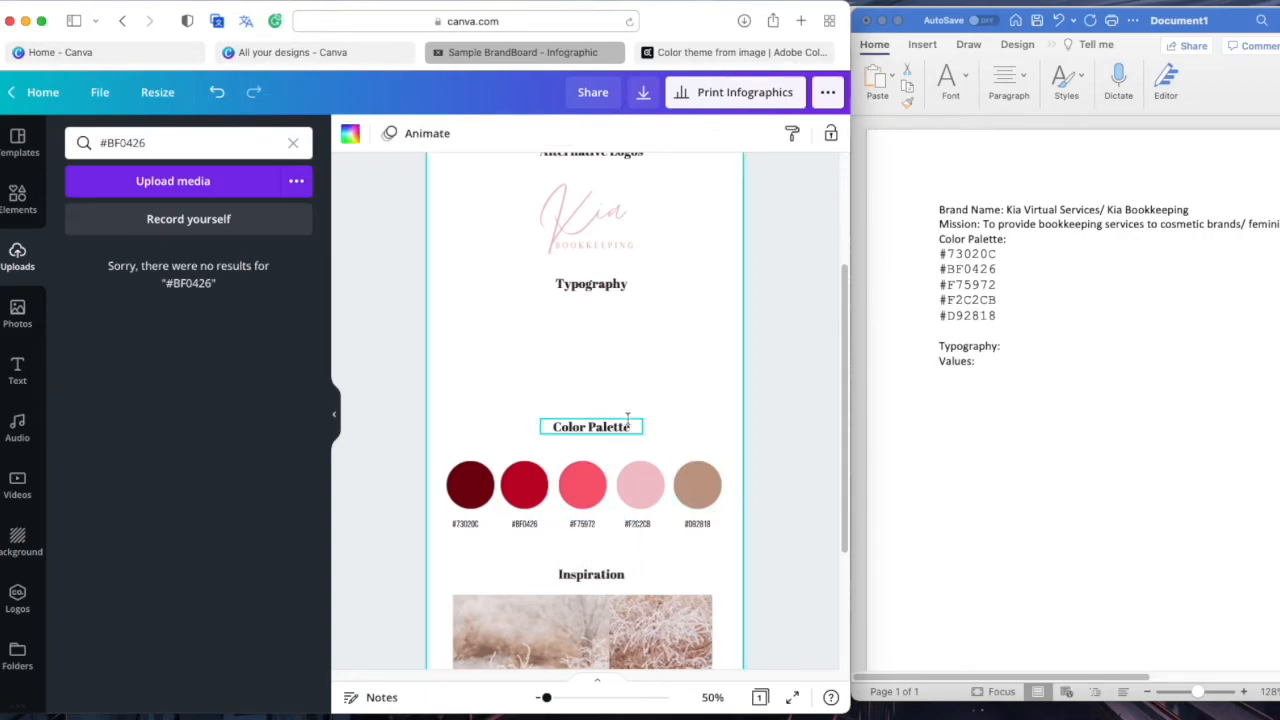
pyautogui.scroll(1, 569, 394)
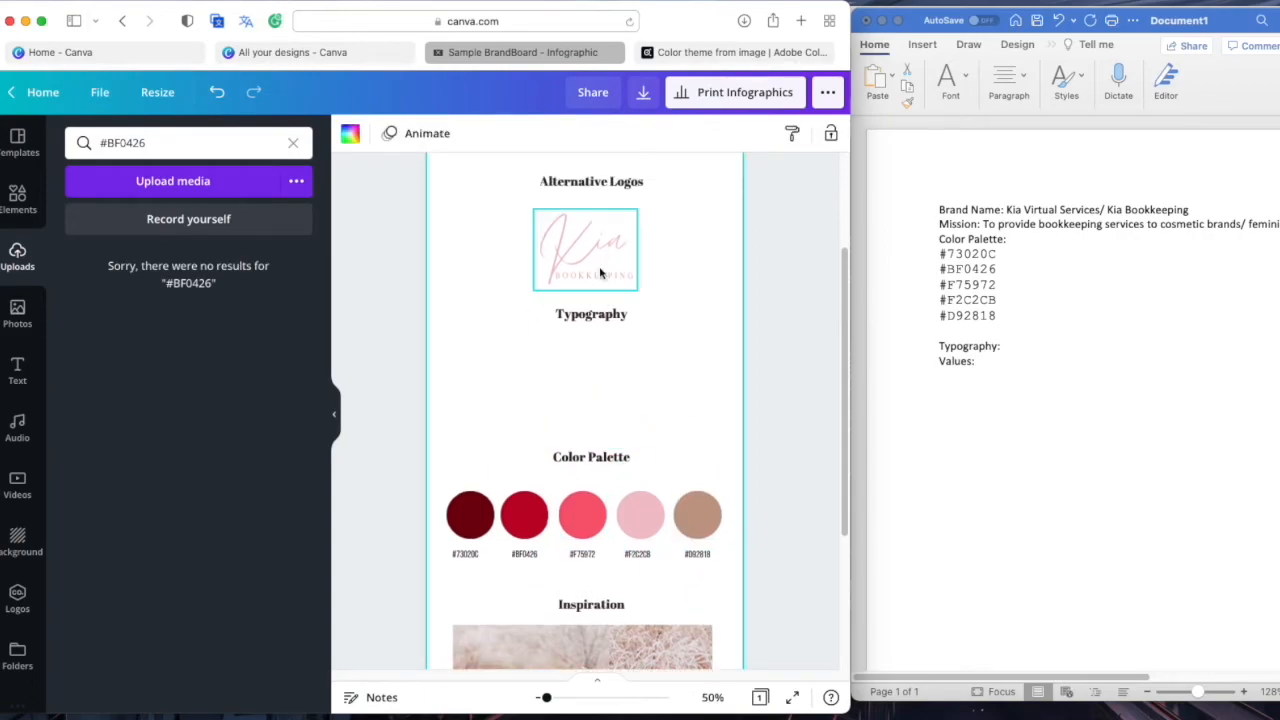
# Open the Kia - Logo design and inspect the font of both BOOKKEEPING taglines
pyautogui.click(335, 413)
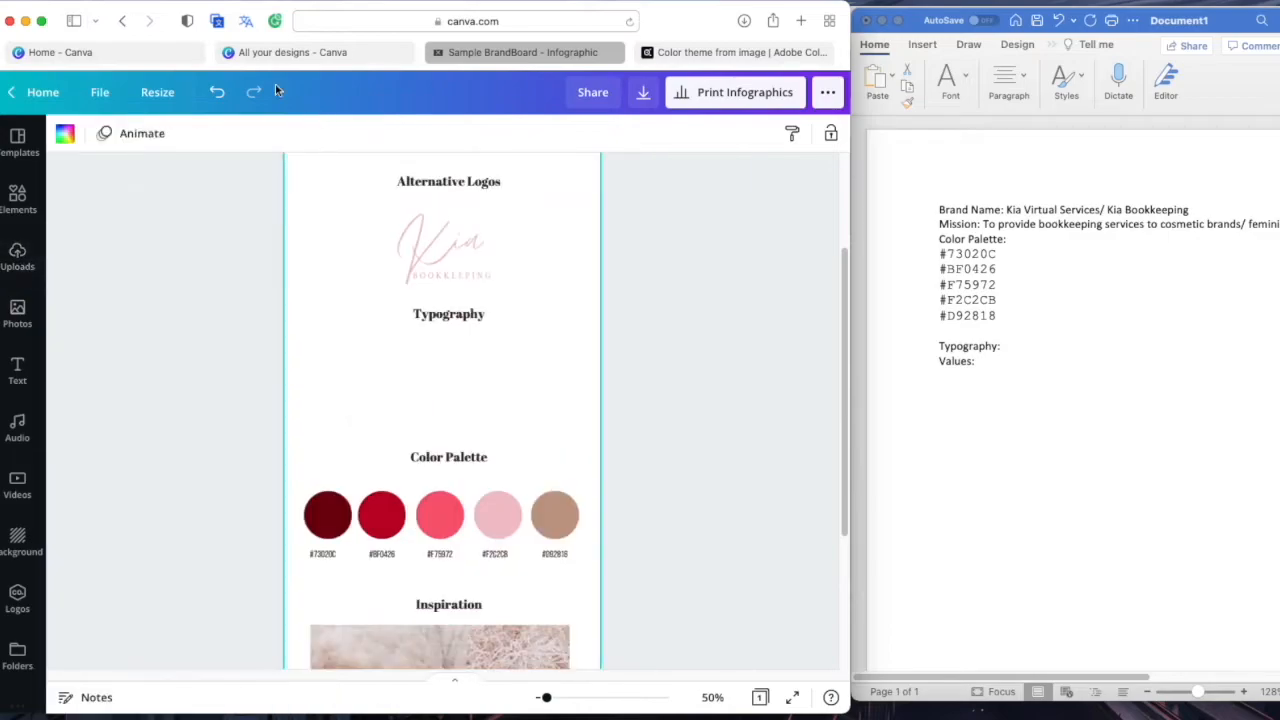
pyautogui.click(300, 52)
pyautogui.click(492, 290)
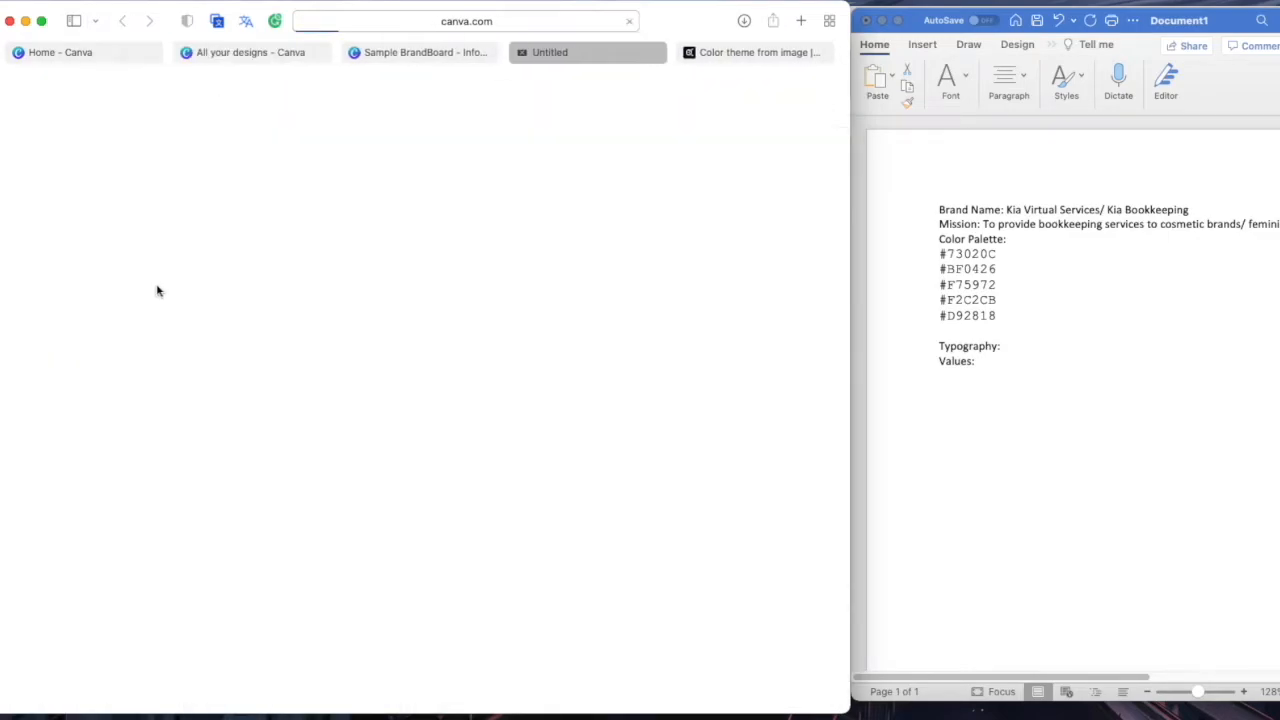
pyautogui.click(540, 463)
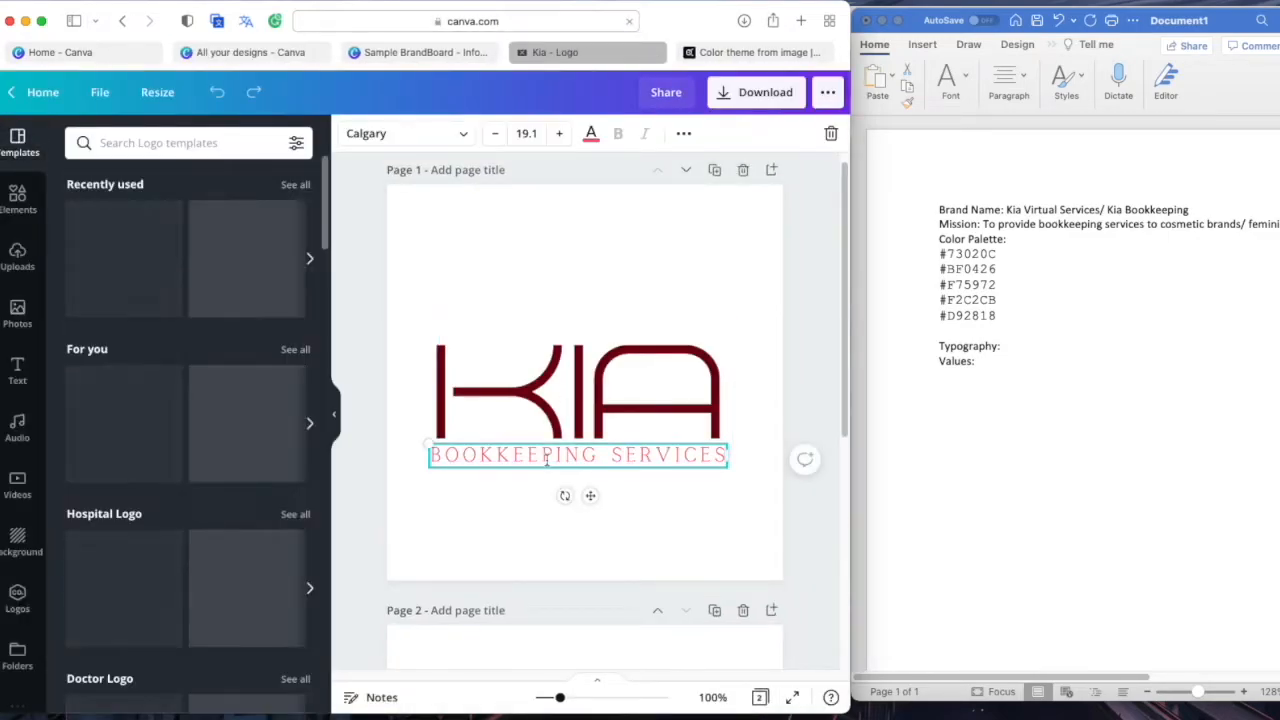
pyautogui.scroll(-5, 540, 463)
pyautogui.click(575, 466)
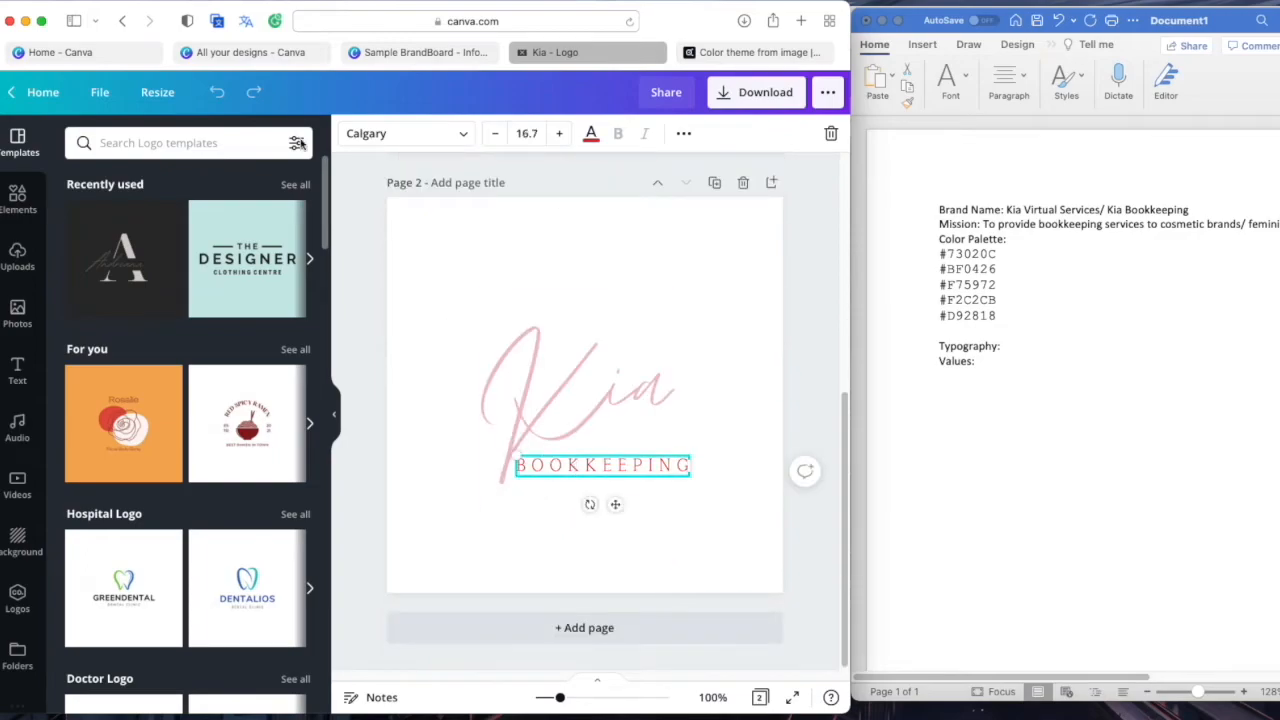
# Go back to the Sample BrandBoard design via the Canva home page
pyautogui.click(262, 52)
pyautogui.click(100, 56)
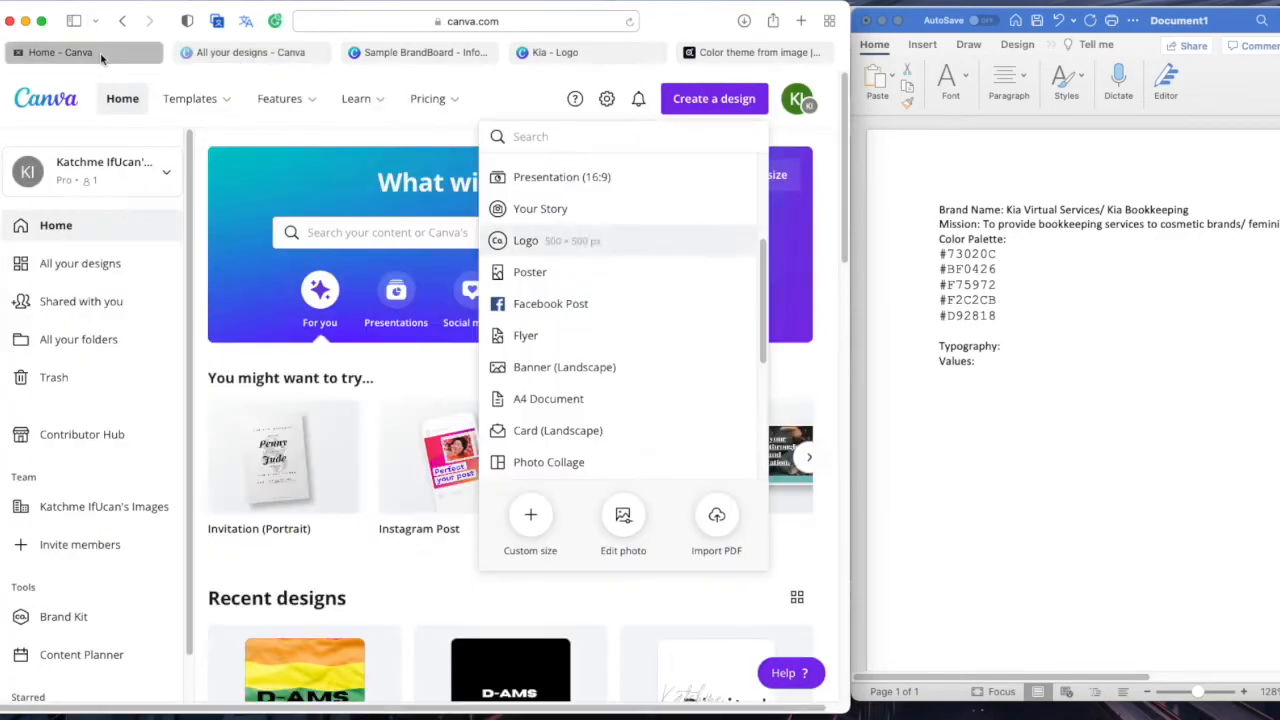
pyautogui.click(403, 54)
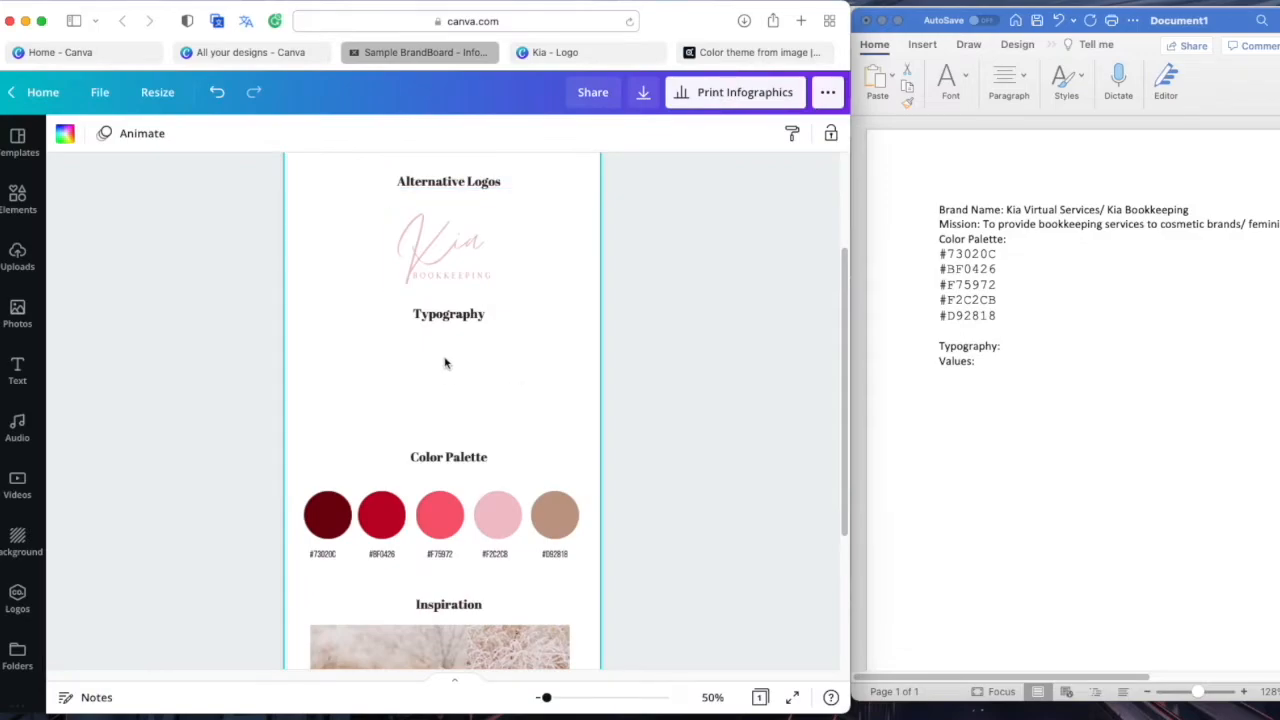
# Add a subheading in the Calgary font, enlarged and placed under Typography
pyautogui.click(17, 370)
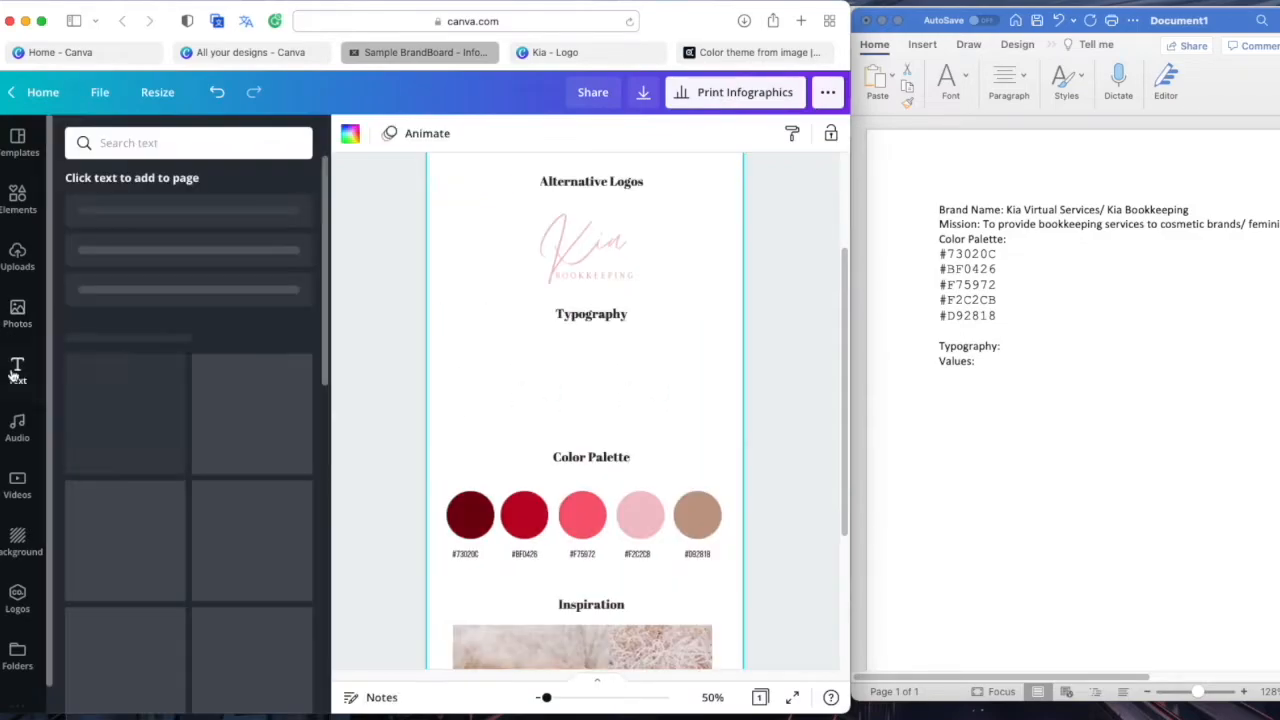
pyautogui.click(197, 278)
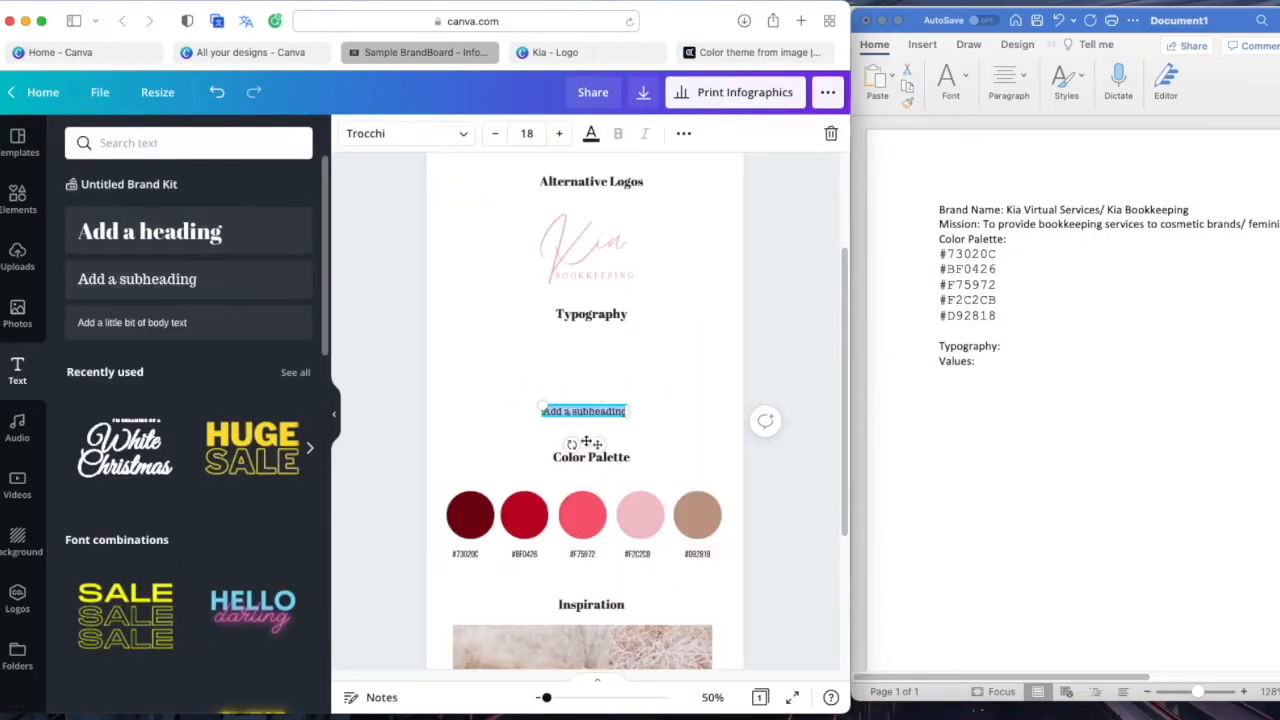
pyautogui.click(600, 420)
pyautogui.click(334, 422)
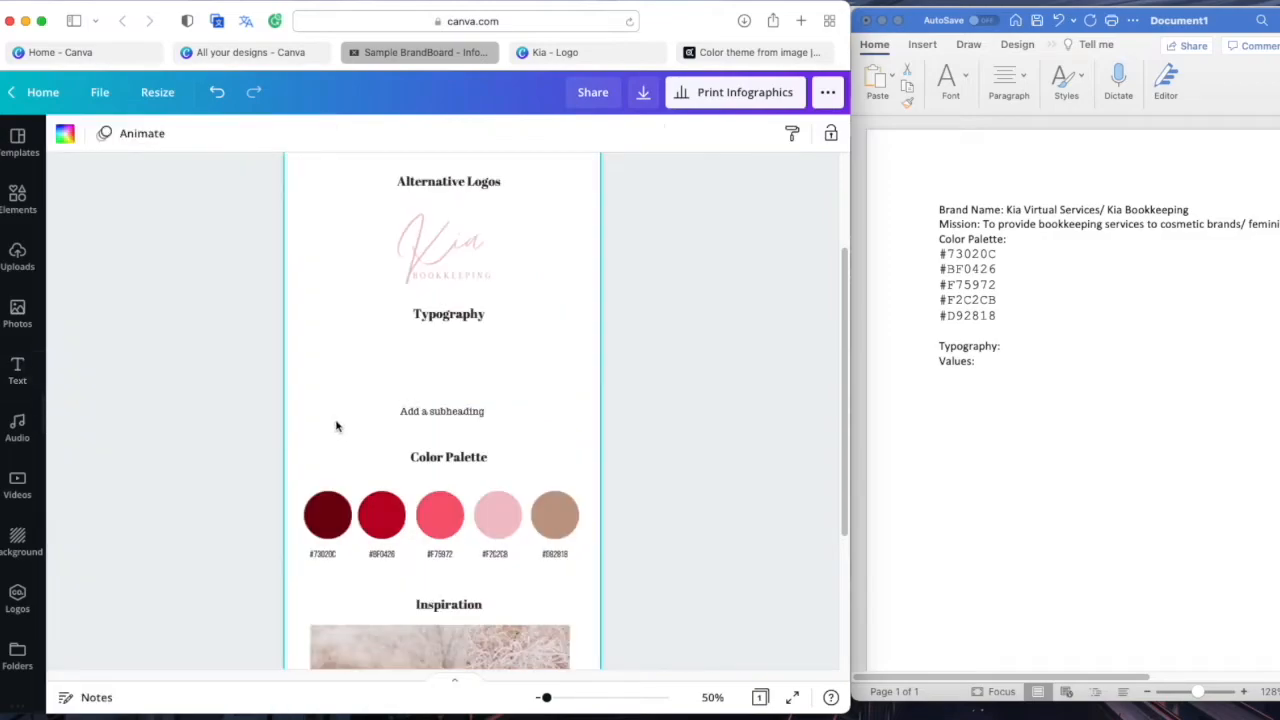
pyautogui.doubleClick(456, 410)
pyautogui.write('Ov')
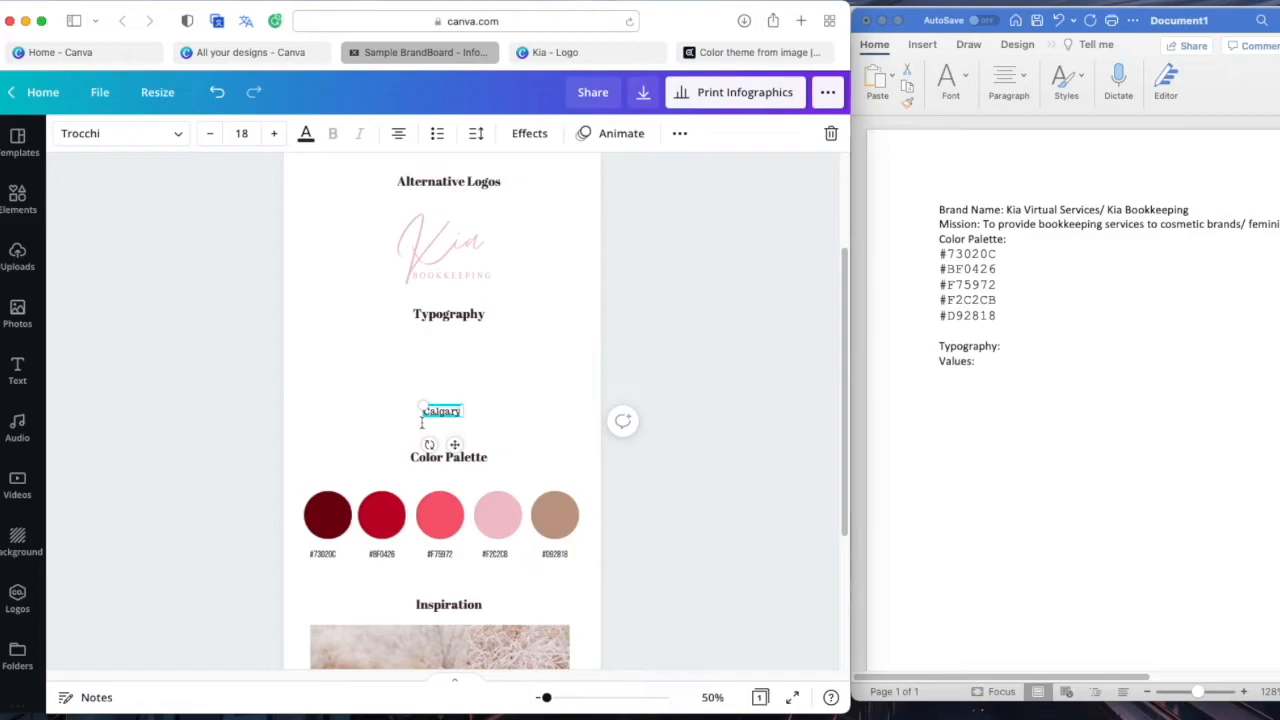
pyautogui.click(120, 133)
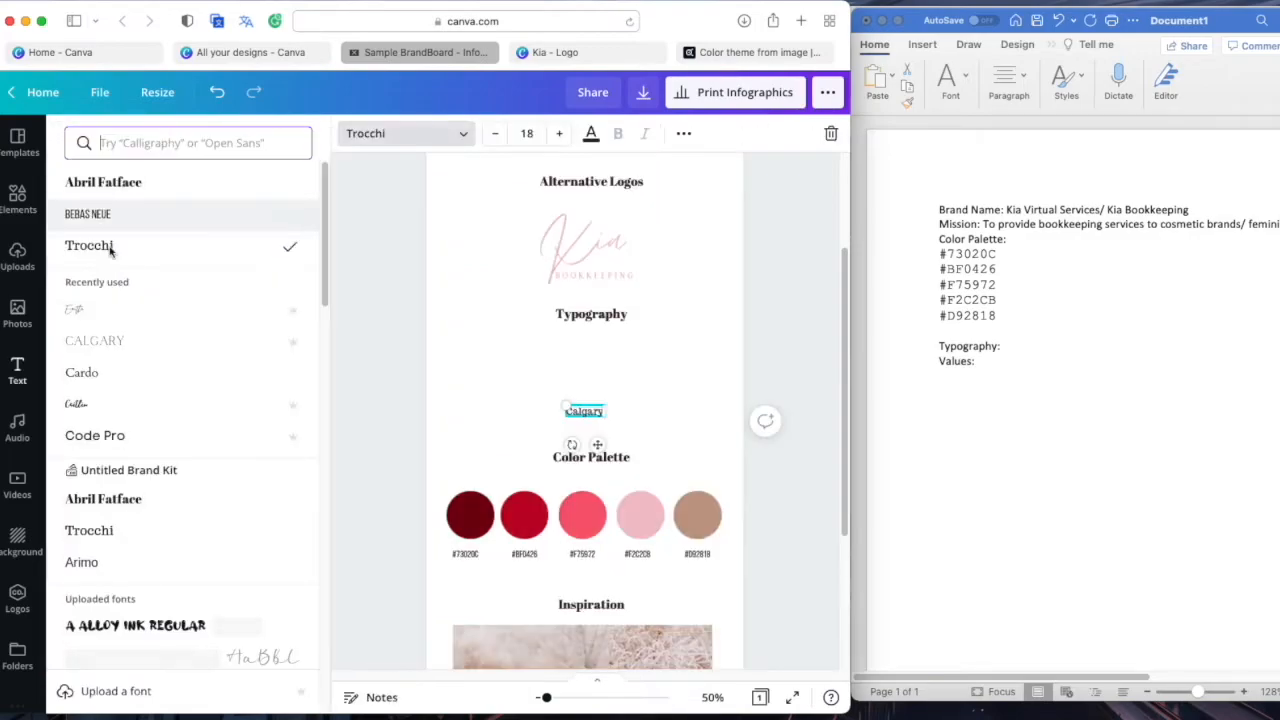
pyautogui.click(149, 341)
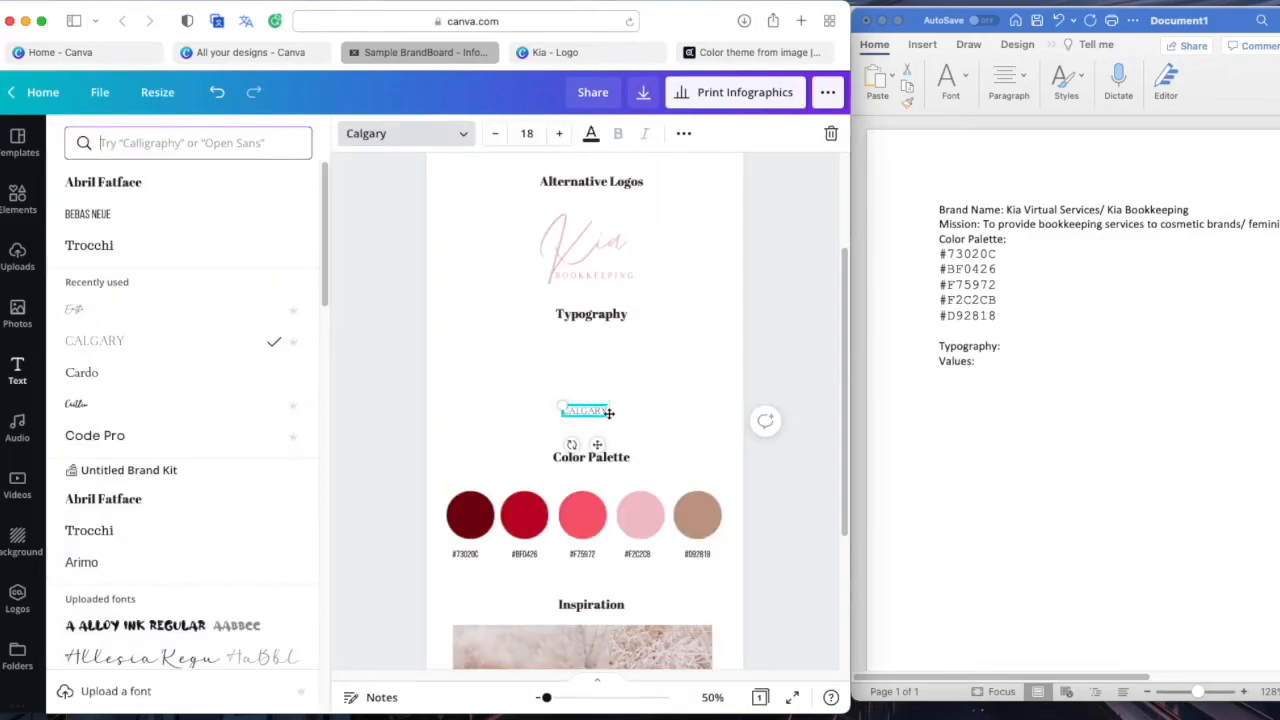
pyautogui.moveTo(608, 412); pyautogui.dragTo(523, 411)
pyautogui.click(598, 414)
pyautogui.click(386, 380)
# Duplicate the CALGARY text and offset the copy below and to the right
pyautogui.click(385, 372)
pyautogui.press('super+d')
pyautogui.moveTo(395, 381); pyautogui.dragTo(463, 403)
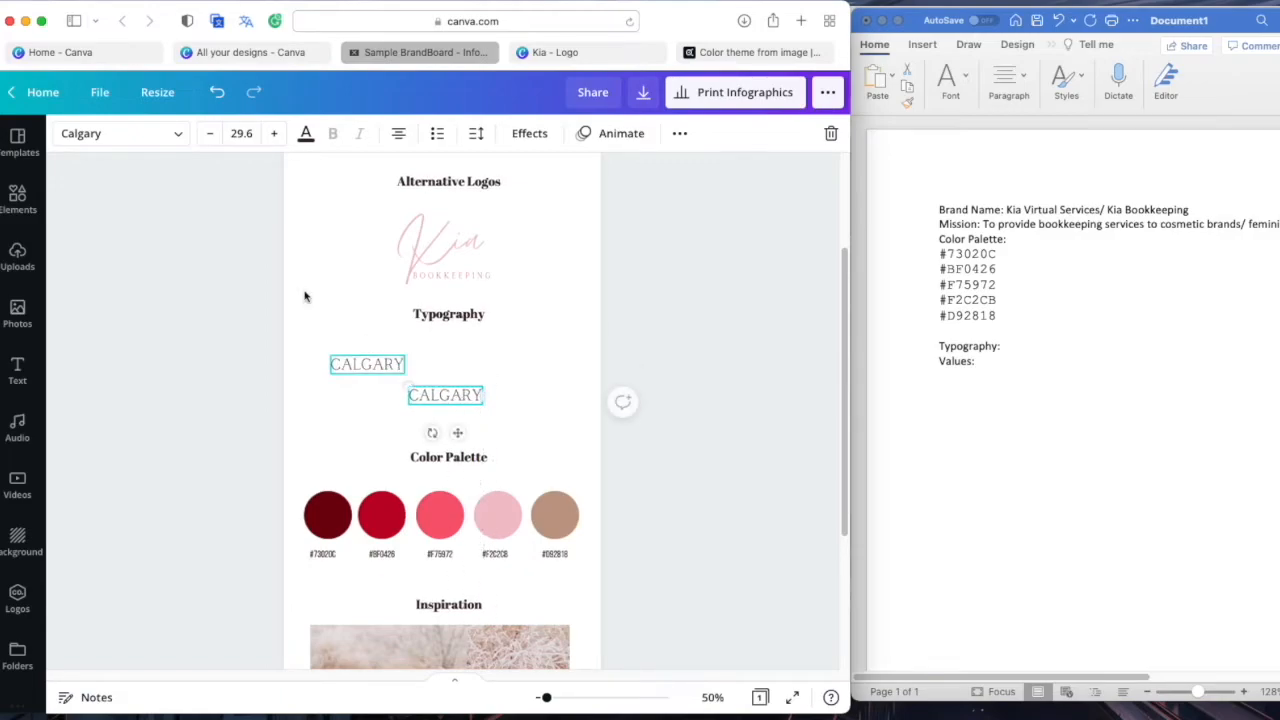
pyautogui.scroll(3, 325, 287)
pyautogui.scroll(-3, 300, 270)
# Switch one CALGARY sample to the TERBAANG display font
pyautogui.click(120, 133)
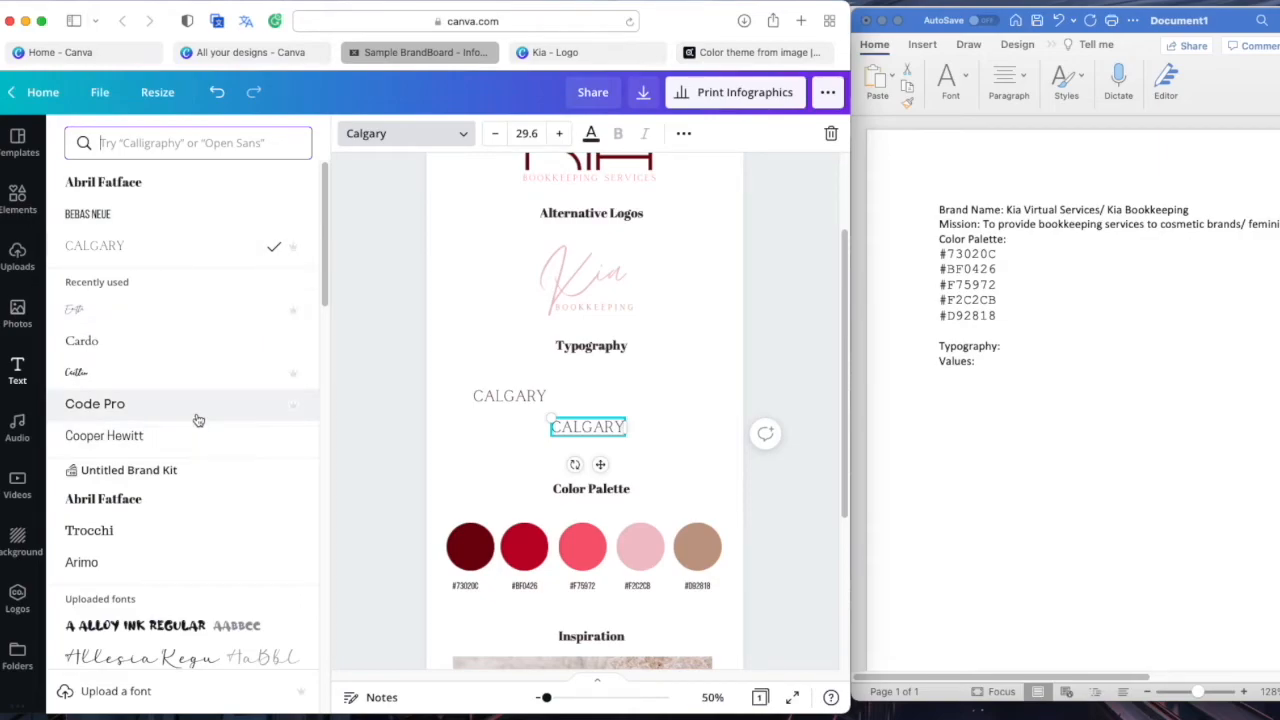
pyautogui.scroll(-5, 198, 418)
pyautogui.scroll(-6, 198, 421)
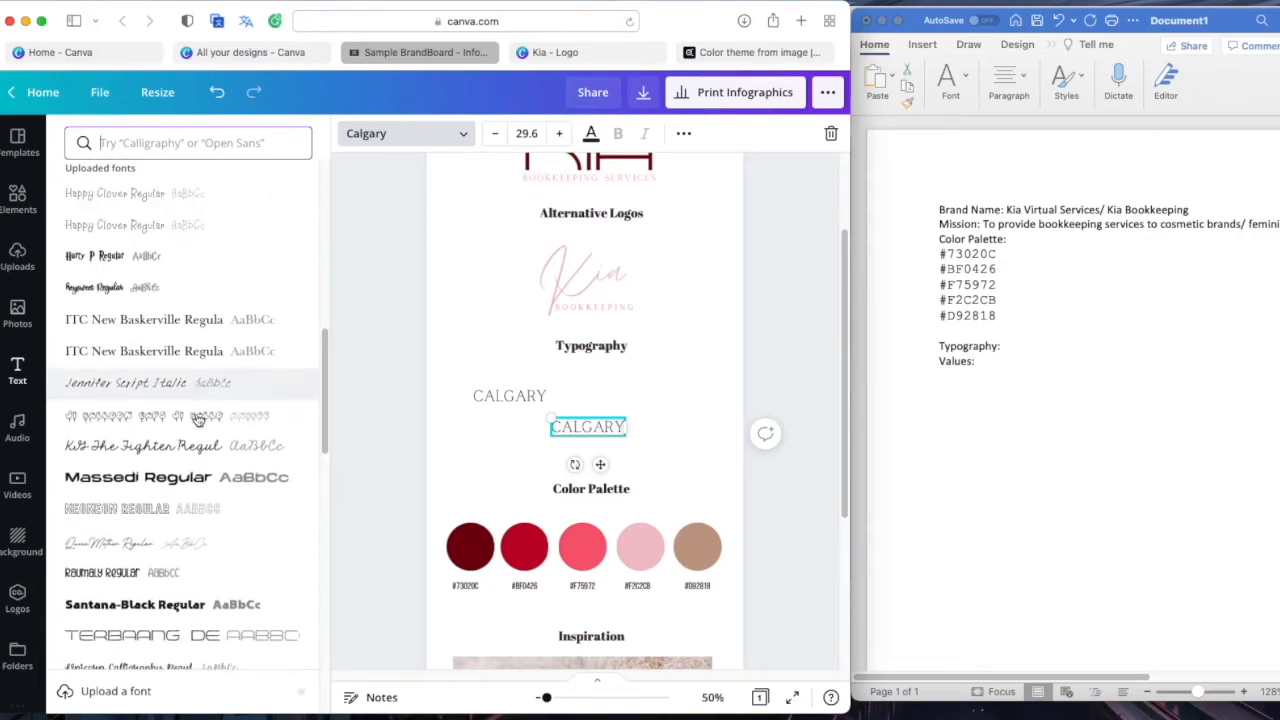
pyautogui.click(200, 428)
pyautogui.click(205, 447)
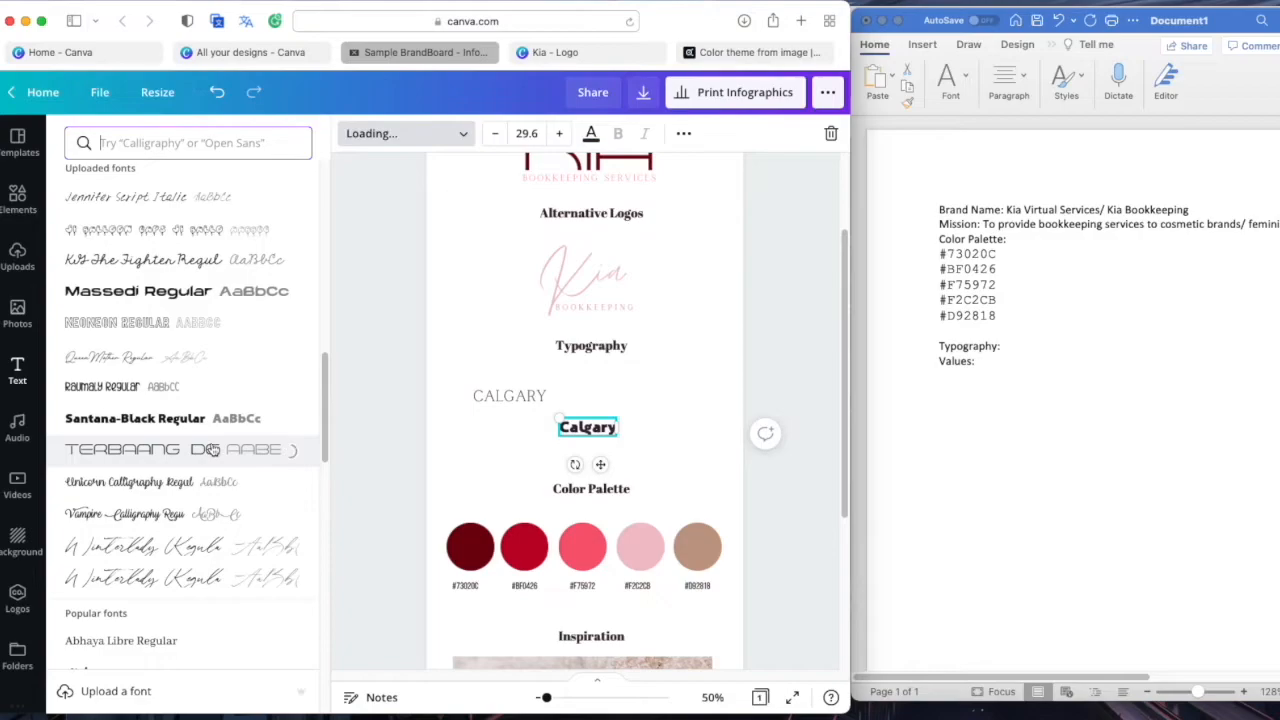
pyautogui.click(635, 434)
# Stack the samples and retype the lower one as TERBAANG beneath CALGARY
pyautogui.click(484, 445)
pyautogui.moveTo(484, 431); pyautogui.dragTo(484, 443)
pyautogui.moveTo(395, 393); pyautogui.dragTo(458, 439)
pyautogui.moveTo(453, 417); pyautogui.dragTo(452, 422)
pyautogui.doubleClick(474, 442)
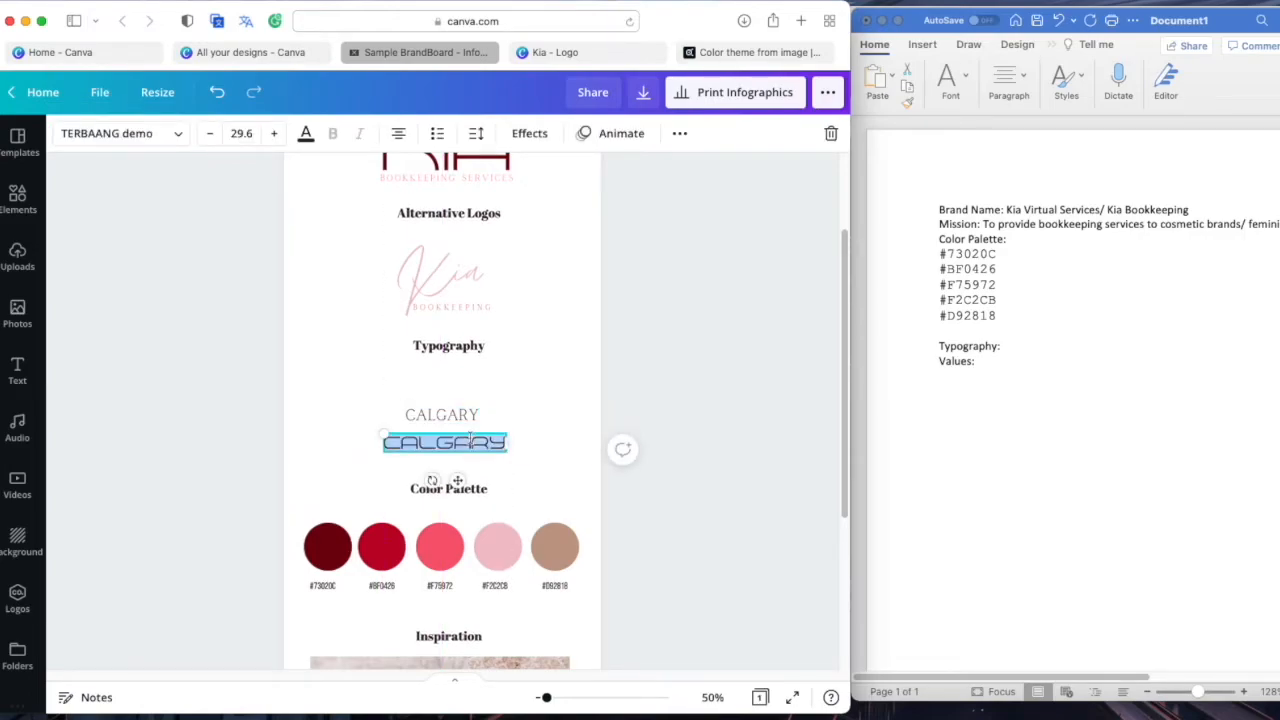
pyautogui.write('TERBA')
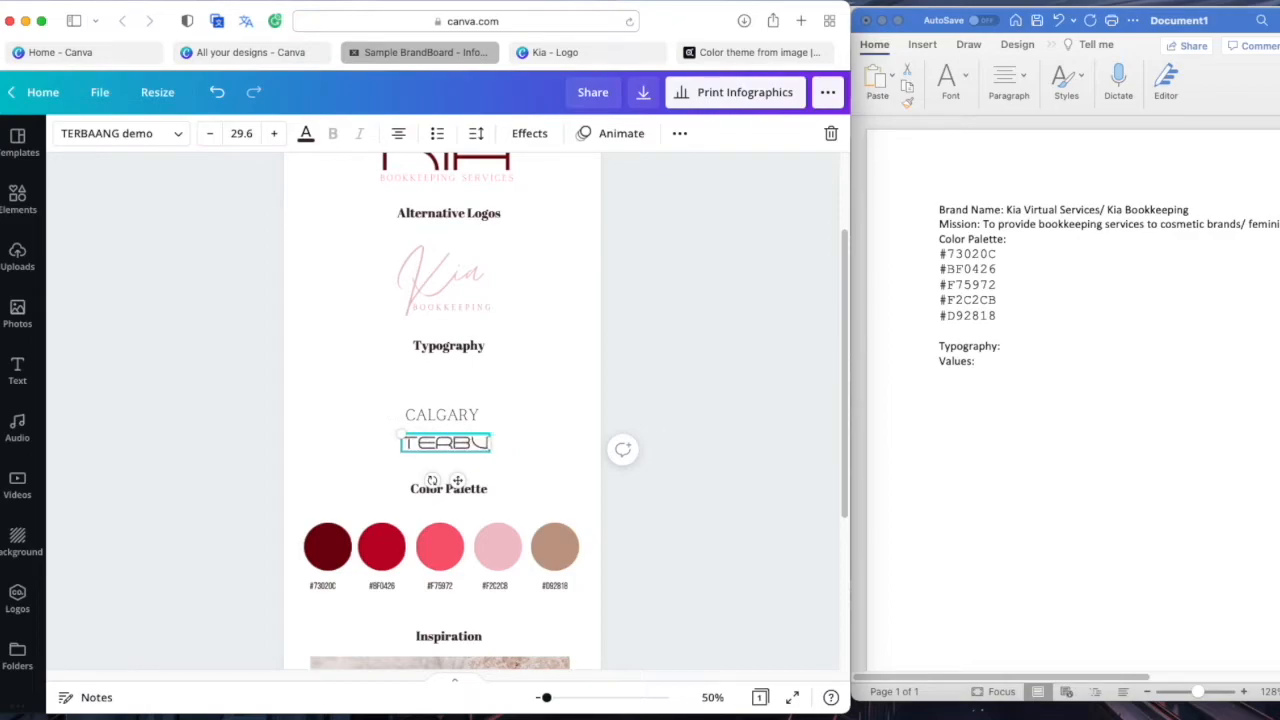
pyautogui.write('ANG')
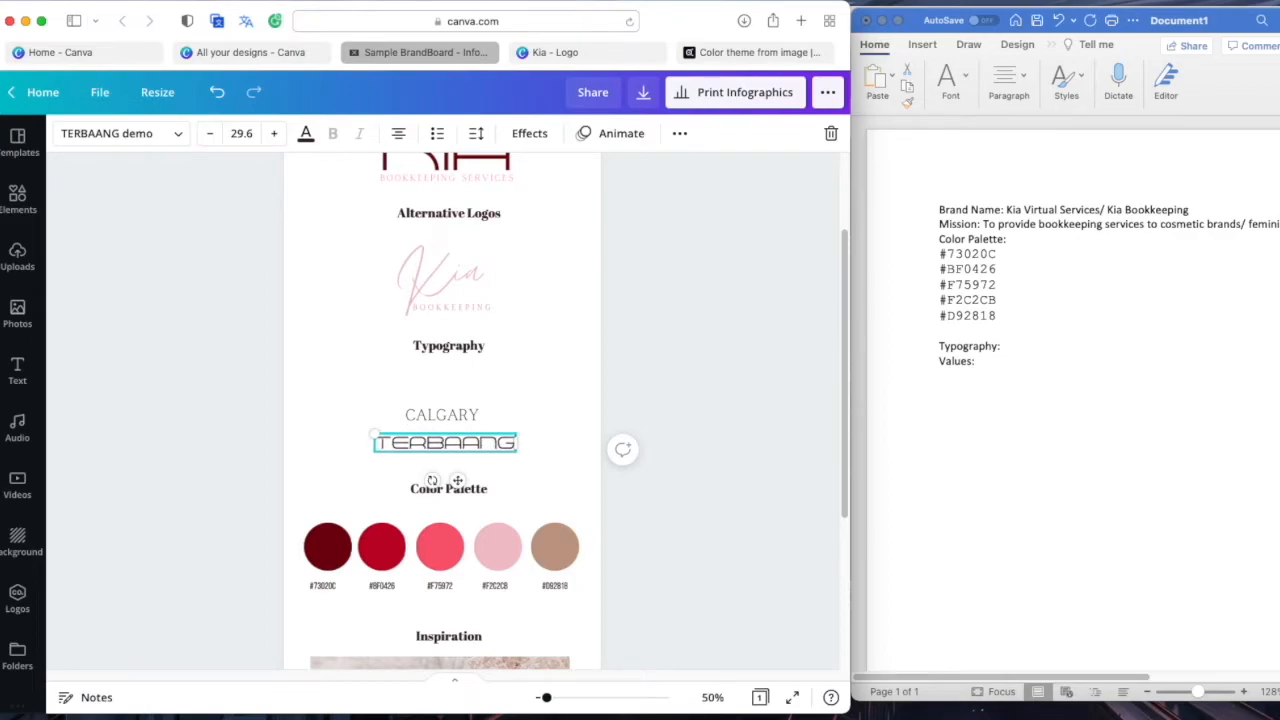
pyautogui.moveTo(449, 452); pyautogui.dragTo(457, 423)
# Duplicate the sample above CALGARY, set it to Code Pro and retype it CODE PRO
pyautogui.press('super+v')
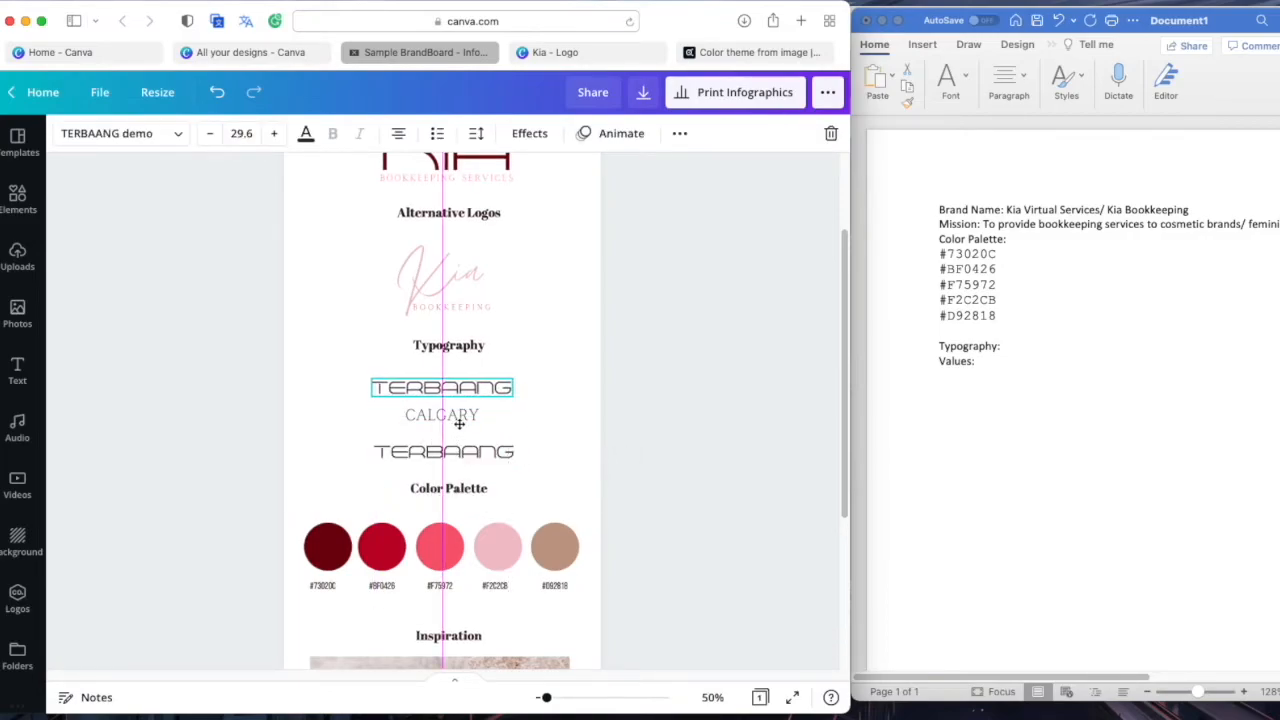
pyautogui.press('Escape')
pyautogui.click(461, 387)
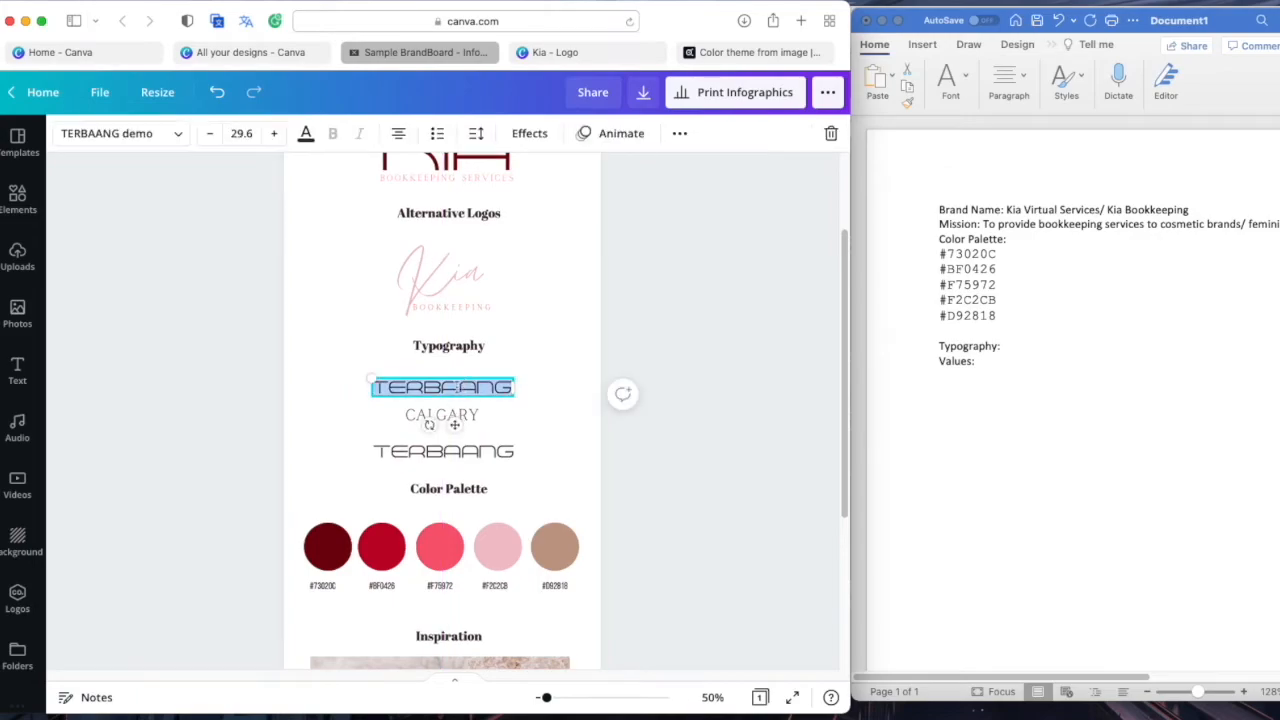
pyautogui.click(129, 134)
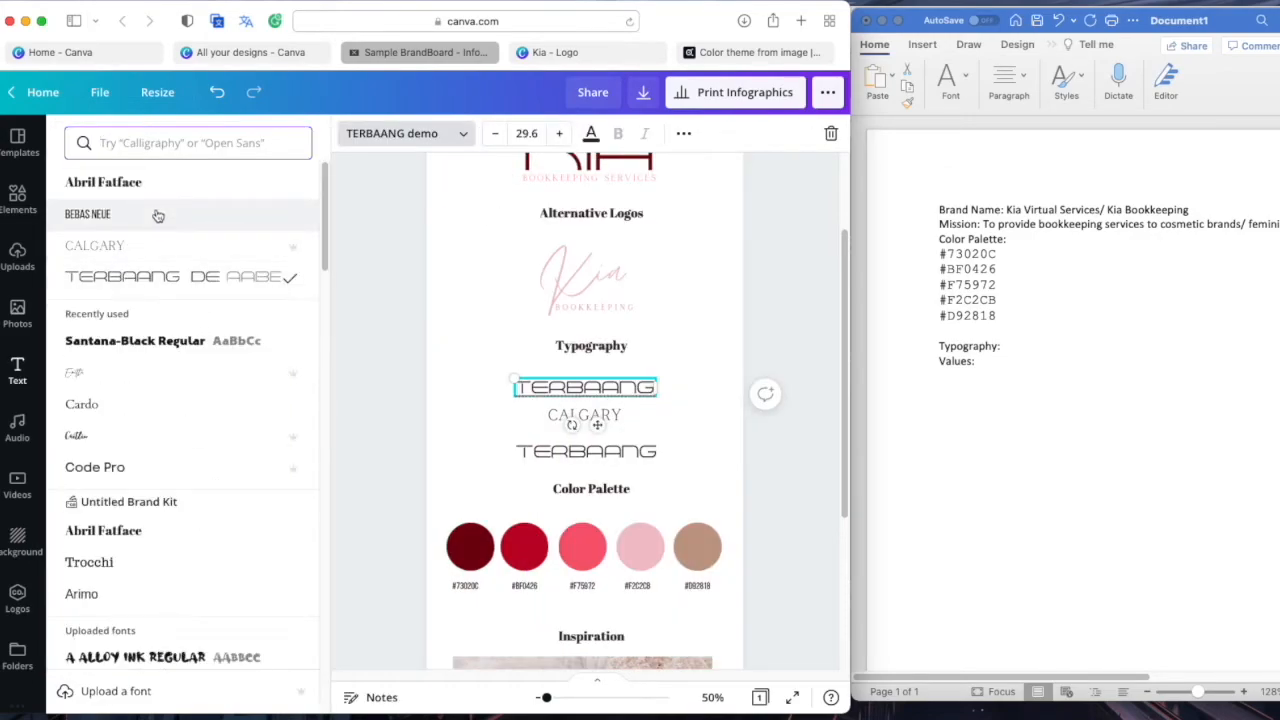
pyautogui.click(150, 440)
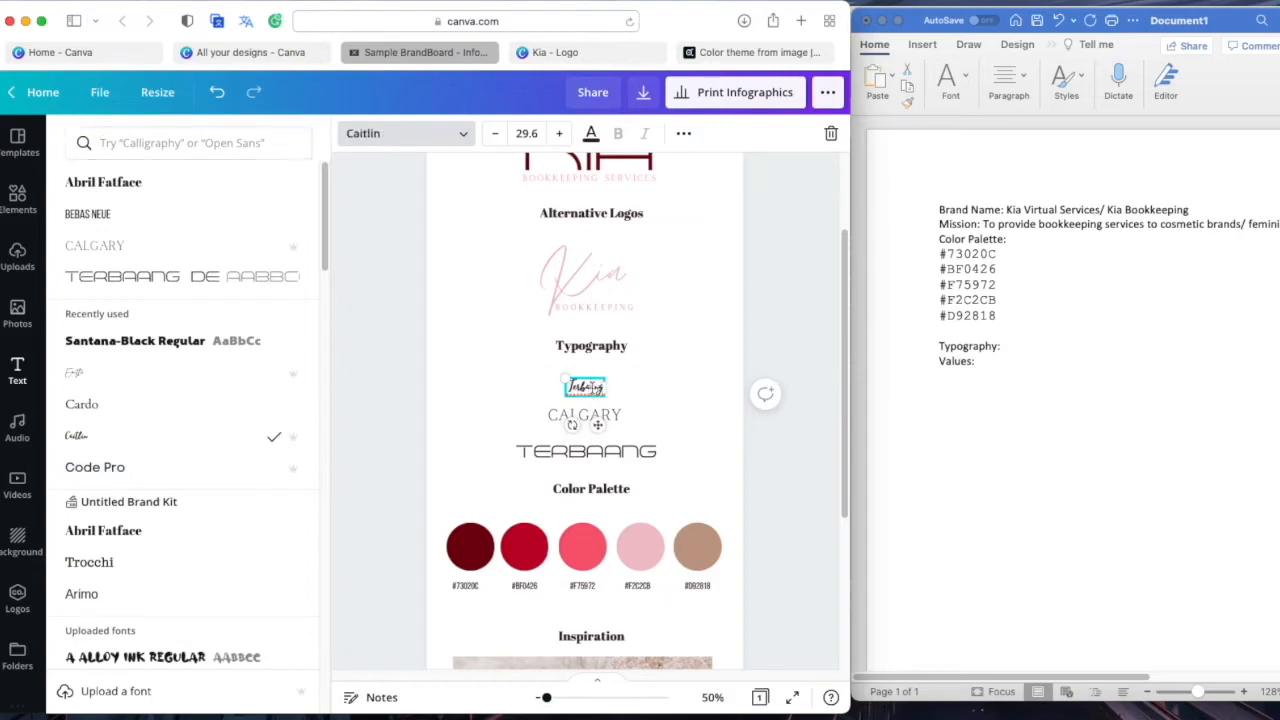
pyautogui.click(240, 470)
pyautogui.doubleClick(594, 395)
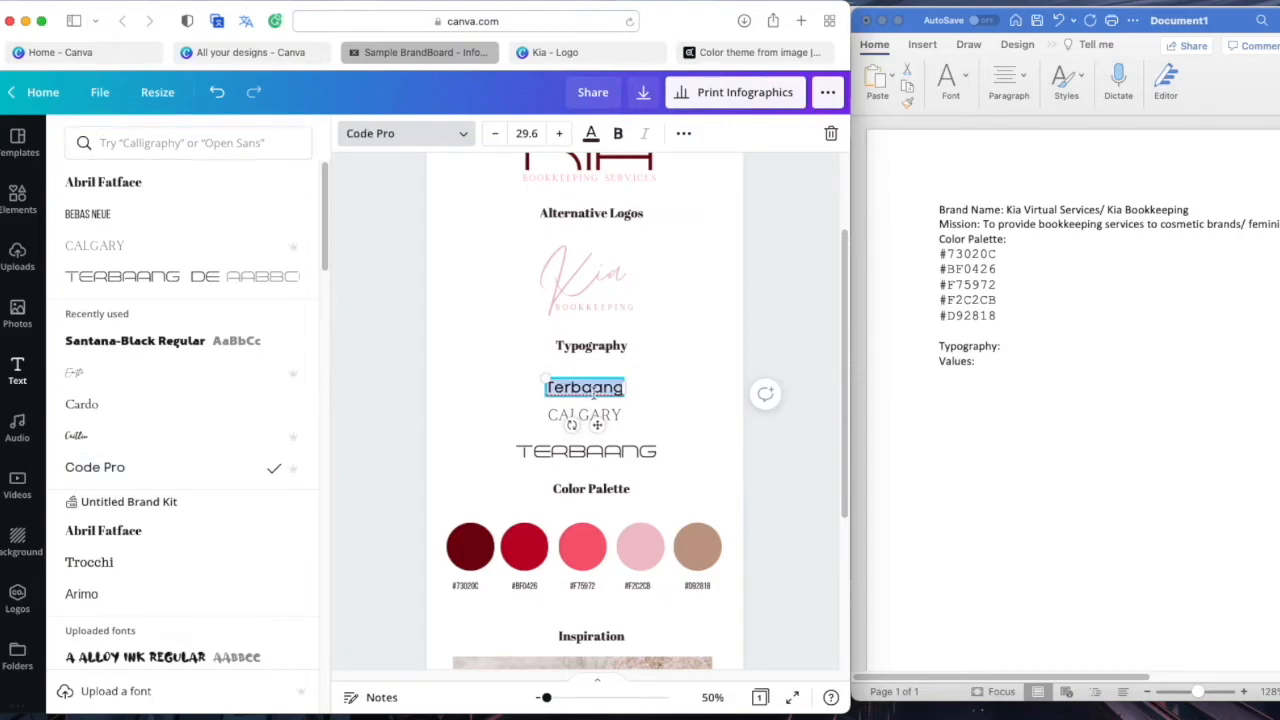
pyautogui.write('Code Pro')
pyautogui.press('BackSpace')
pyautogui.press('BackSpace')
pyautogui.press('BackSpace')
pyautogui.press('BackSpace')
pyautogui.press('BackSpace')
pyautogui.write('ode Pro')
pyautogui.click(784, 407)
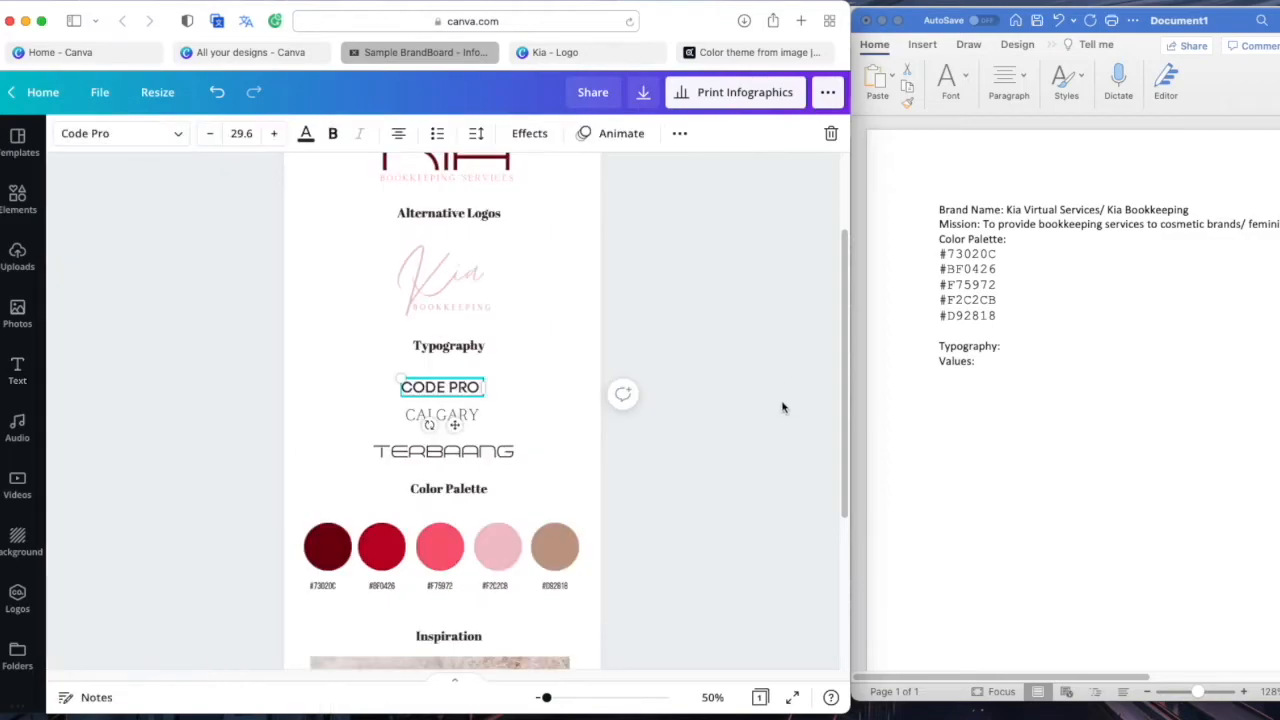
# Select all three font samples together and shrink them as a group
pyautogui.click(551, 371)
pyautogui.click(452, 388)
pyautogui.click(459, 350)
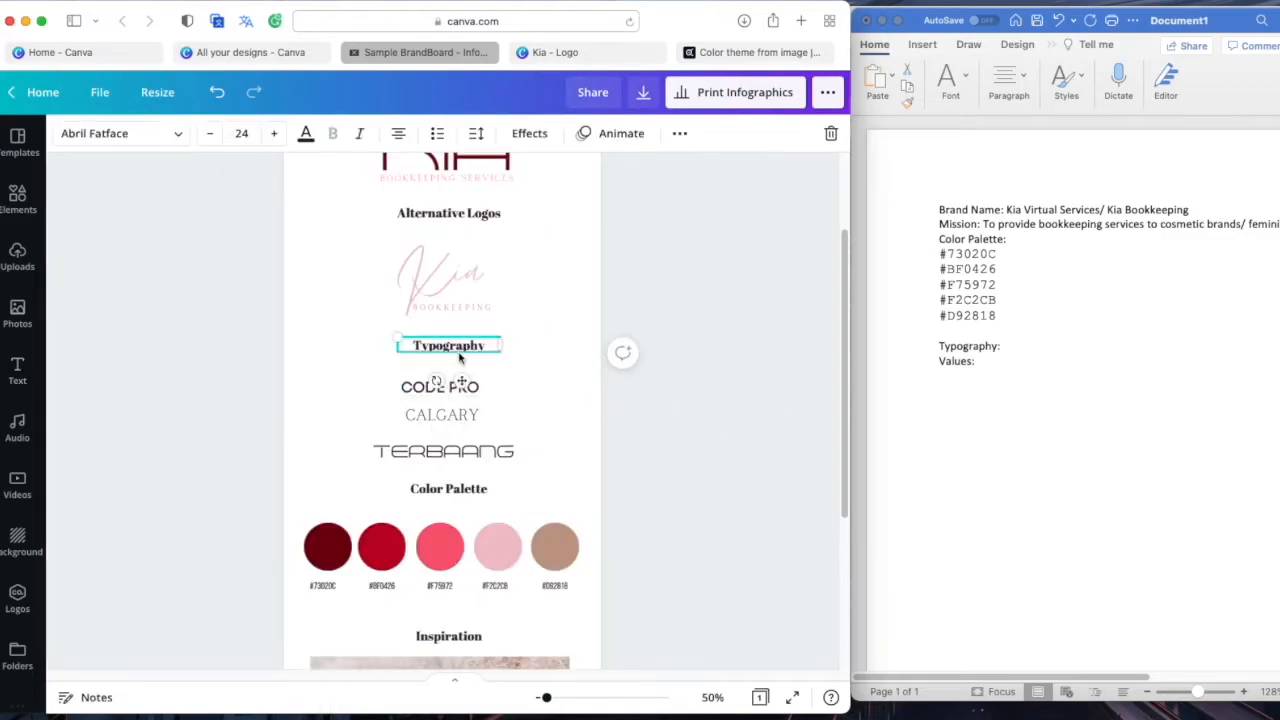
pyautogui.click(541, 454)
pyautogui.click(449, 386)
pyautogui.click(548, 457)
pyautogui.moveTo(548, 477); pyautogui.dragTo(415, 384)
pyautogui.moveTo(517, 468); pyautogui.dragTo(460, 424)
pyautogui.click(481, 445)
pyautogui.click(481, 438)
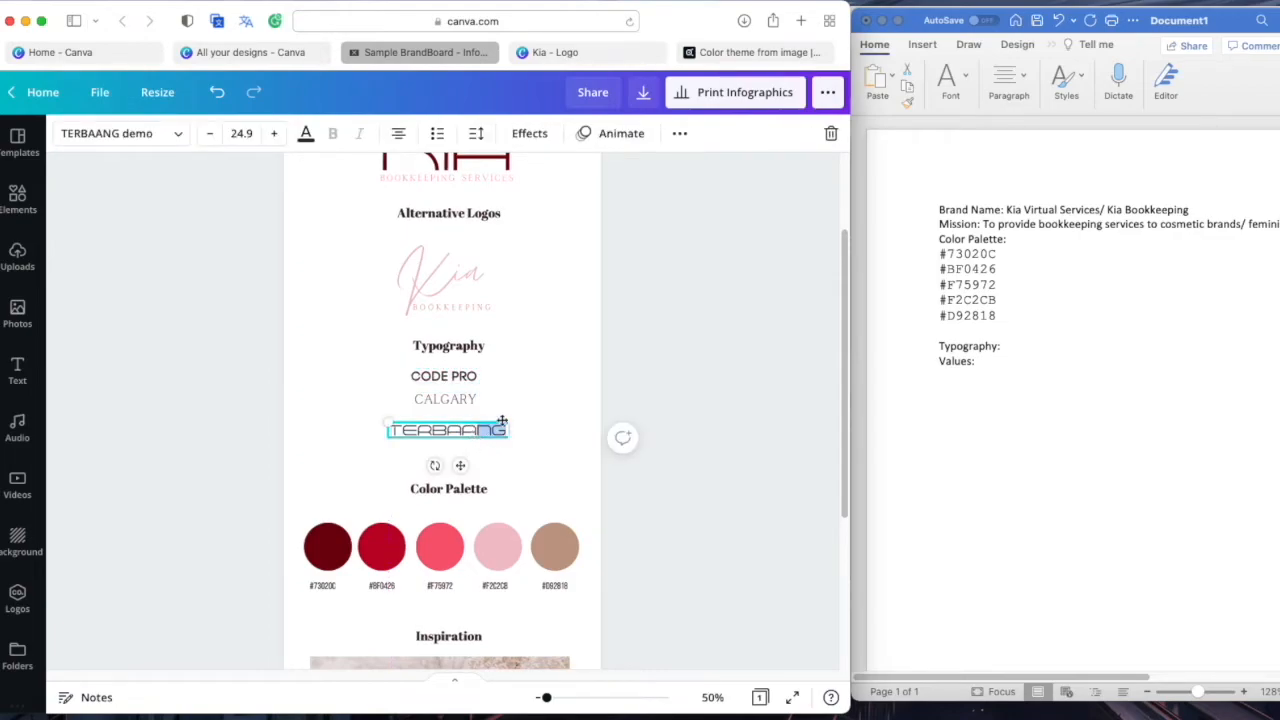
pyautogui.click(583, 443)
pyautogui.scroll(-3, 583, 443)
# Switch to the Adobe Color tab and begin entering the Pexels address
pyautogui.click(409, 483)
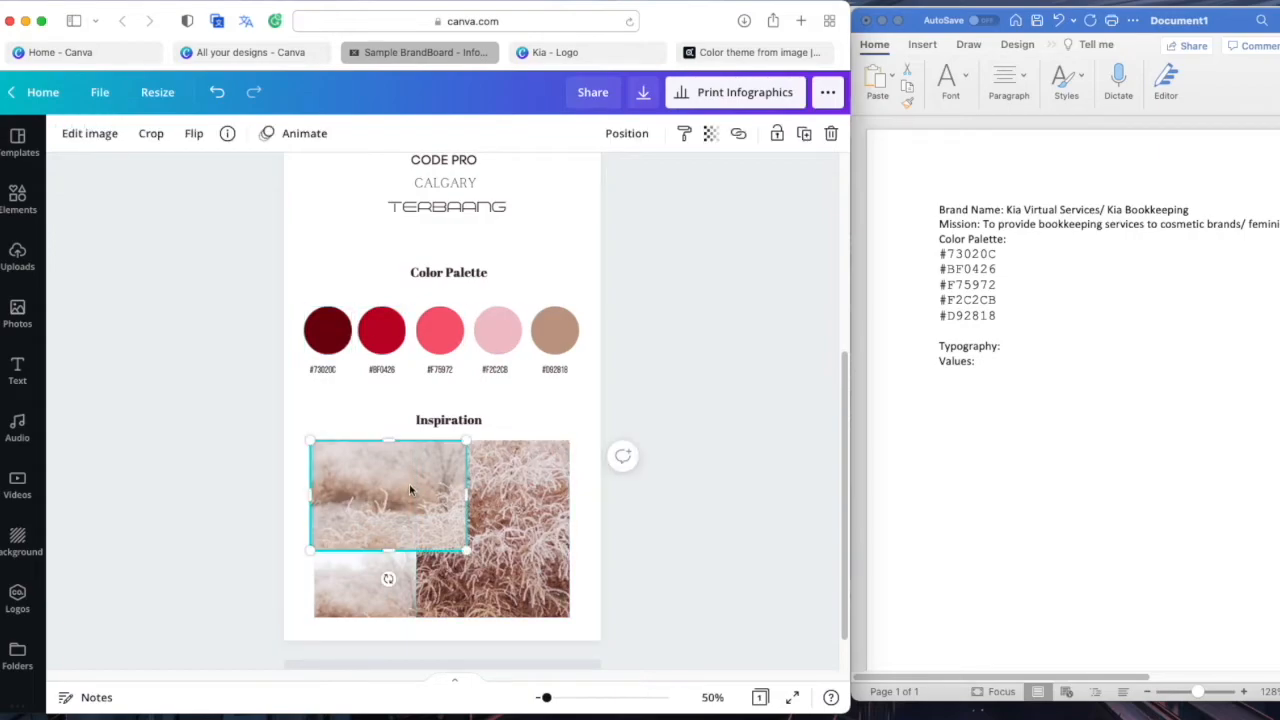
pyautogui.click(745, 55)
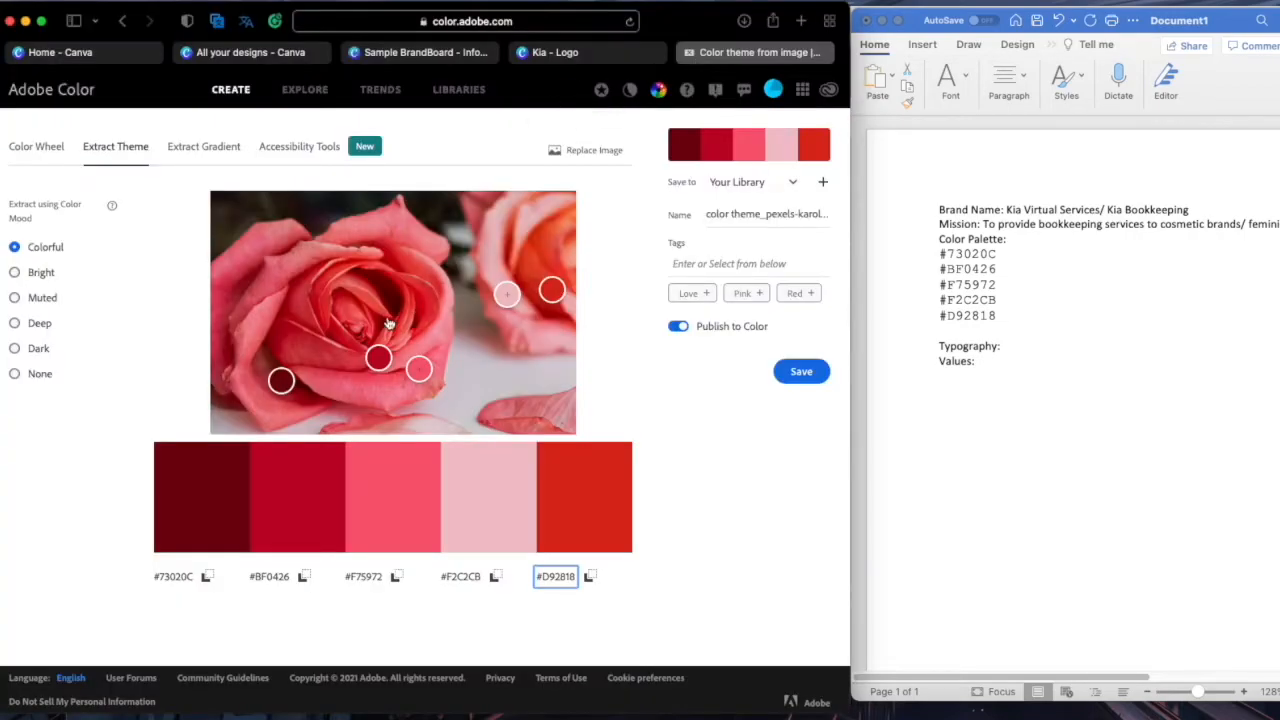
pyautogui.click(575, 21)
pyautogui.write('PEXEL')
pyautogui.press('BackSpace')
pyautogui.press('BackSpace')
pyautogui.press('BackSpace')
pyautogui.press('BackSpace')
pyautogui.press('BackSpace')
# Load pexels.com and search for 'pink roses' photos
pyautogui.write('pexel')
pyautogui.press('Return')
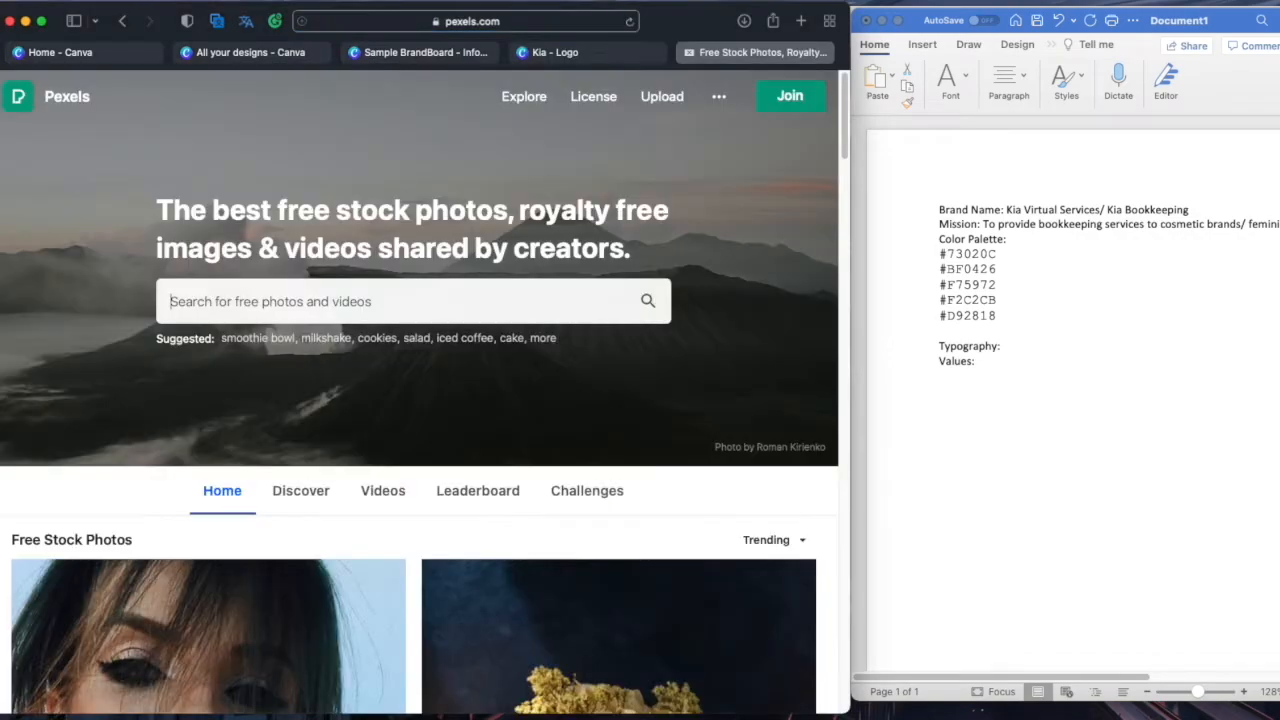
pyautogui.click(412, 292)
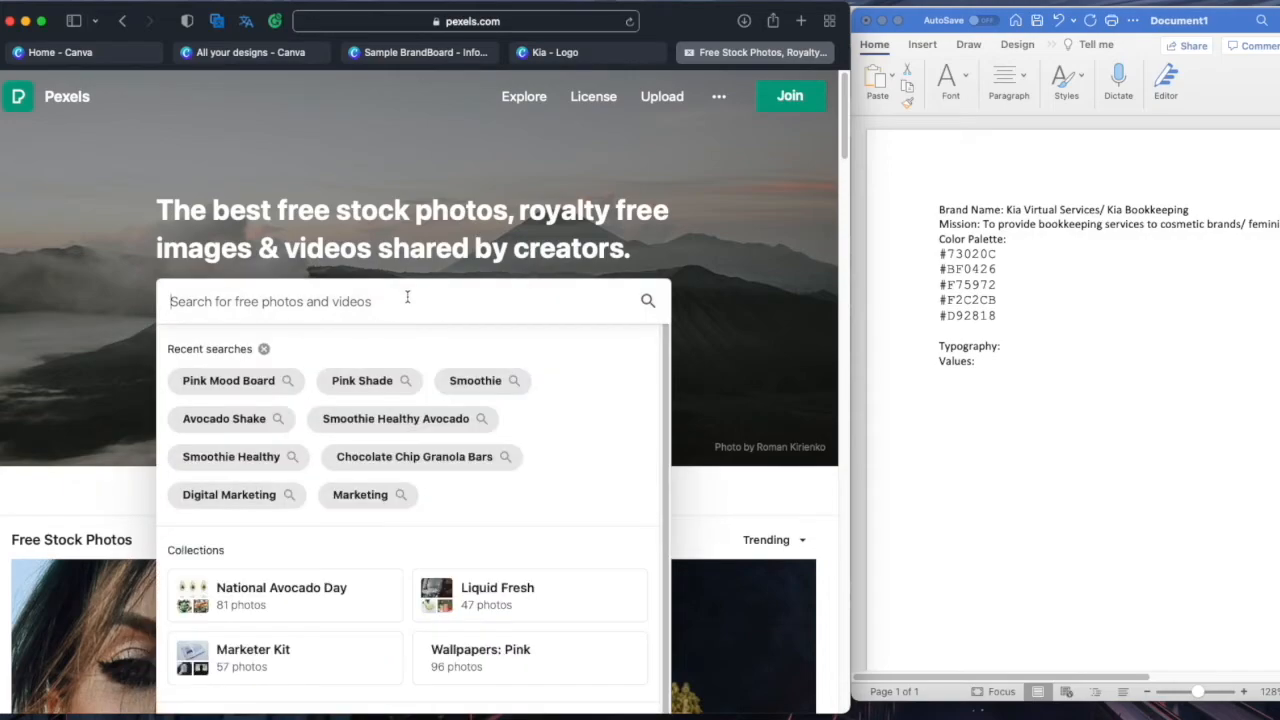
pyautogui.write('pink roses')
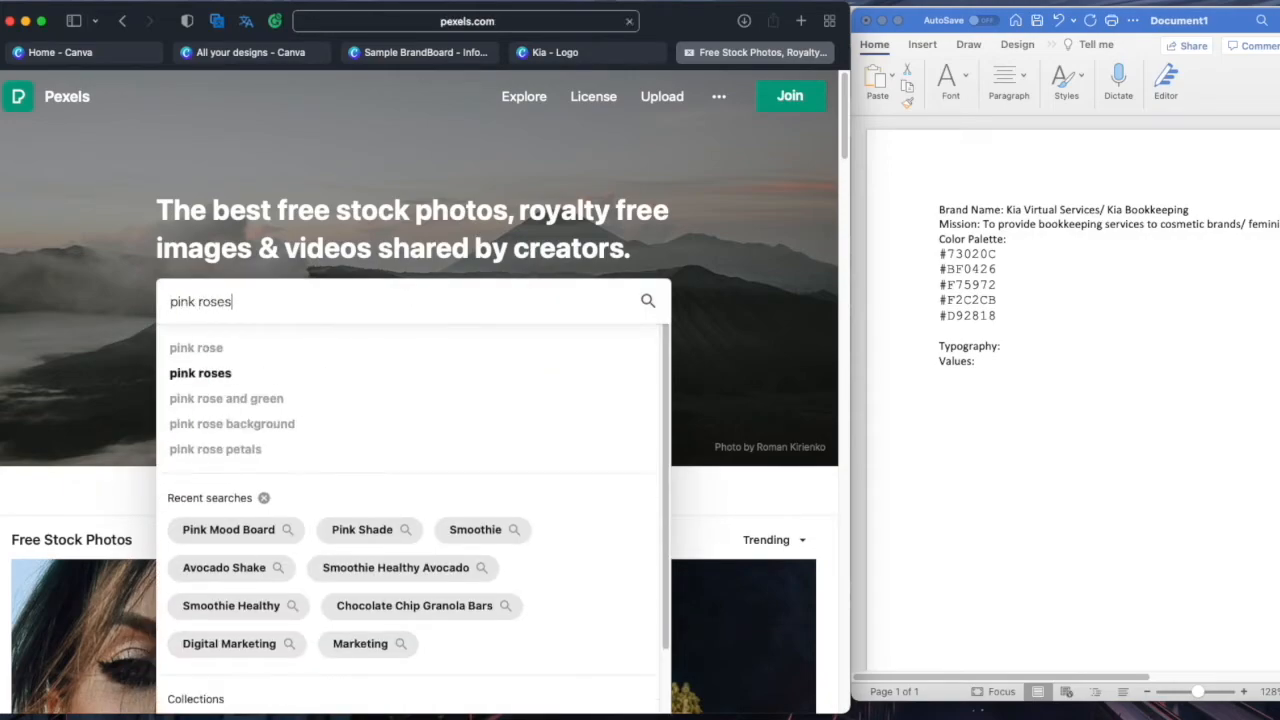
pyautogui.press('Return')
pyautogui.scroll(-10, 397, 301)
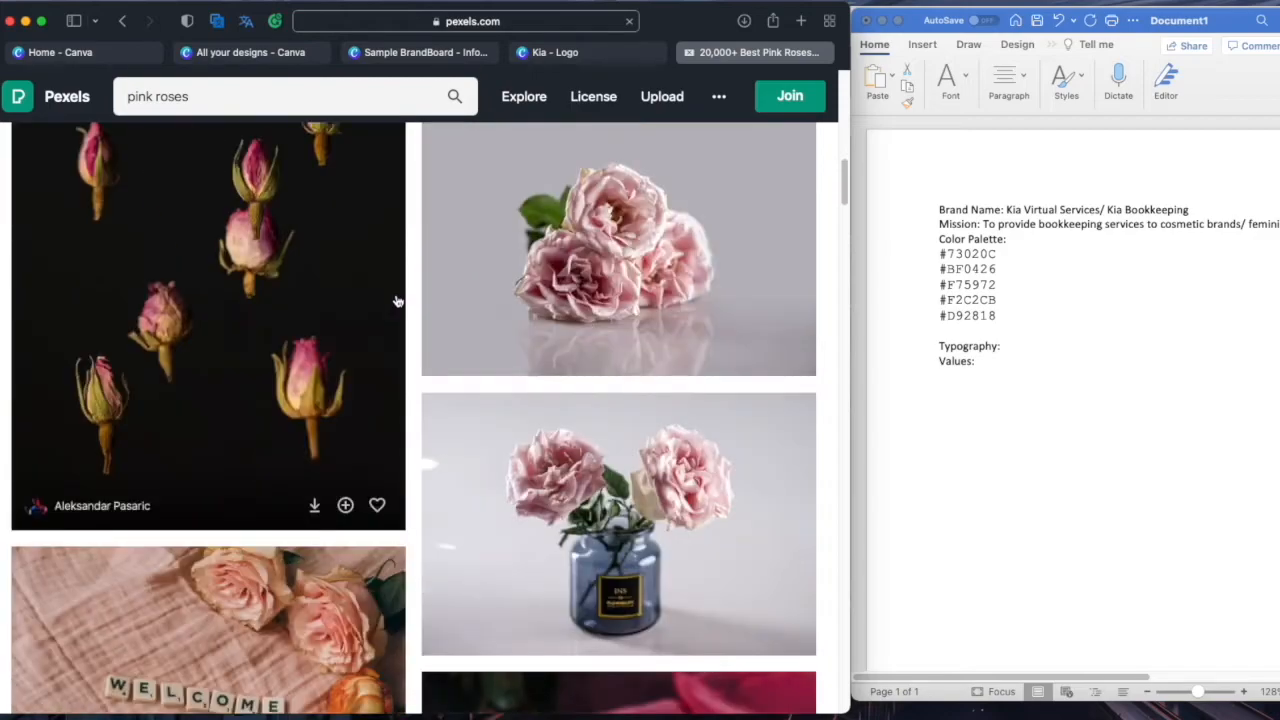
pyautogui.scroll(-5, 397, 301)
# Download two rose photos from the pink roses results
pyautogui.click(698, 292)
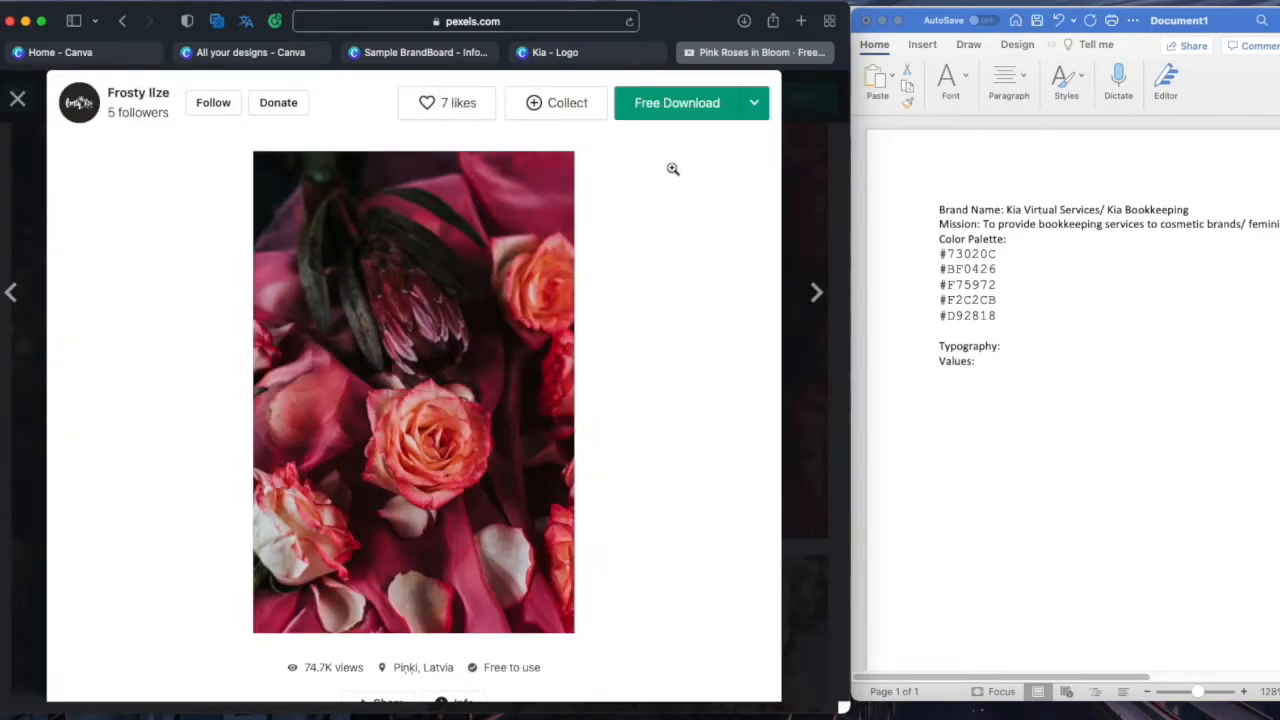
pyautogui.click(688, 106)
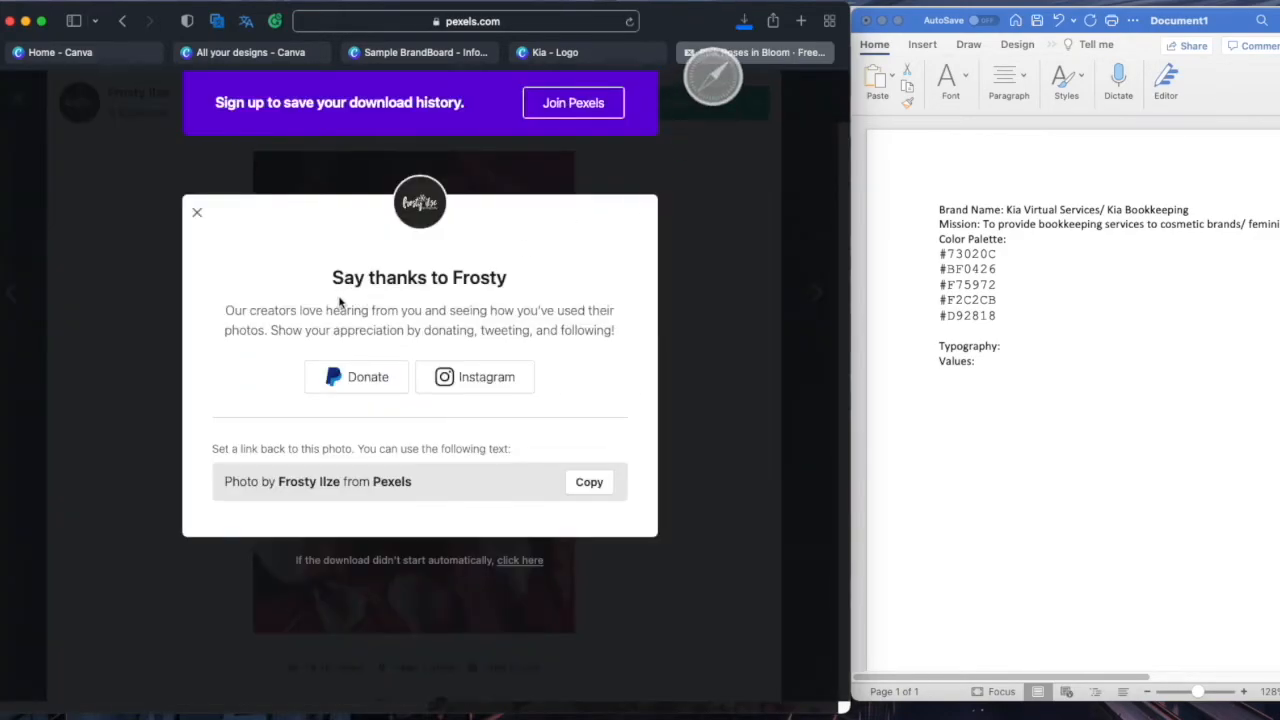
pyautogui.click(772, 321)
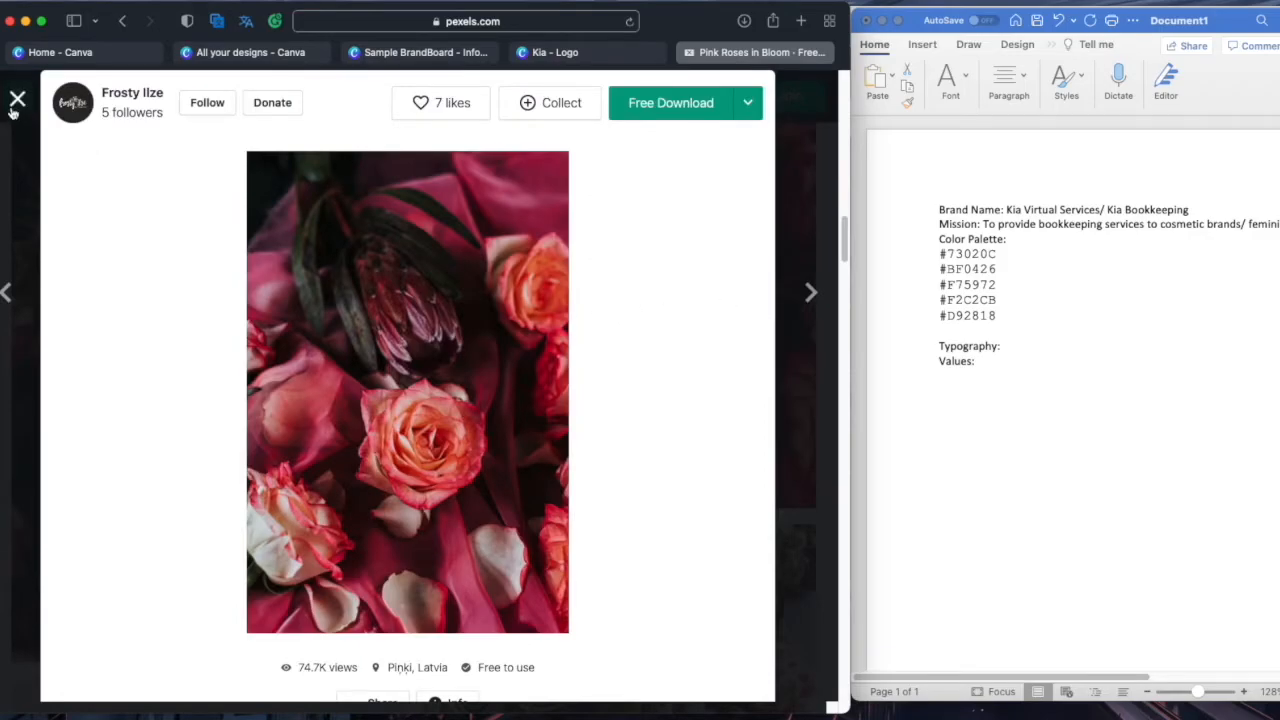
pyautogui.click(15, 104)
pyautogui.scroll(-10, 329, 434)
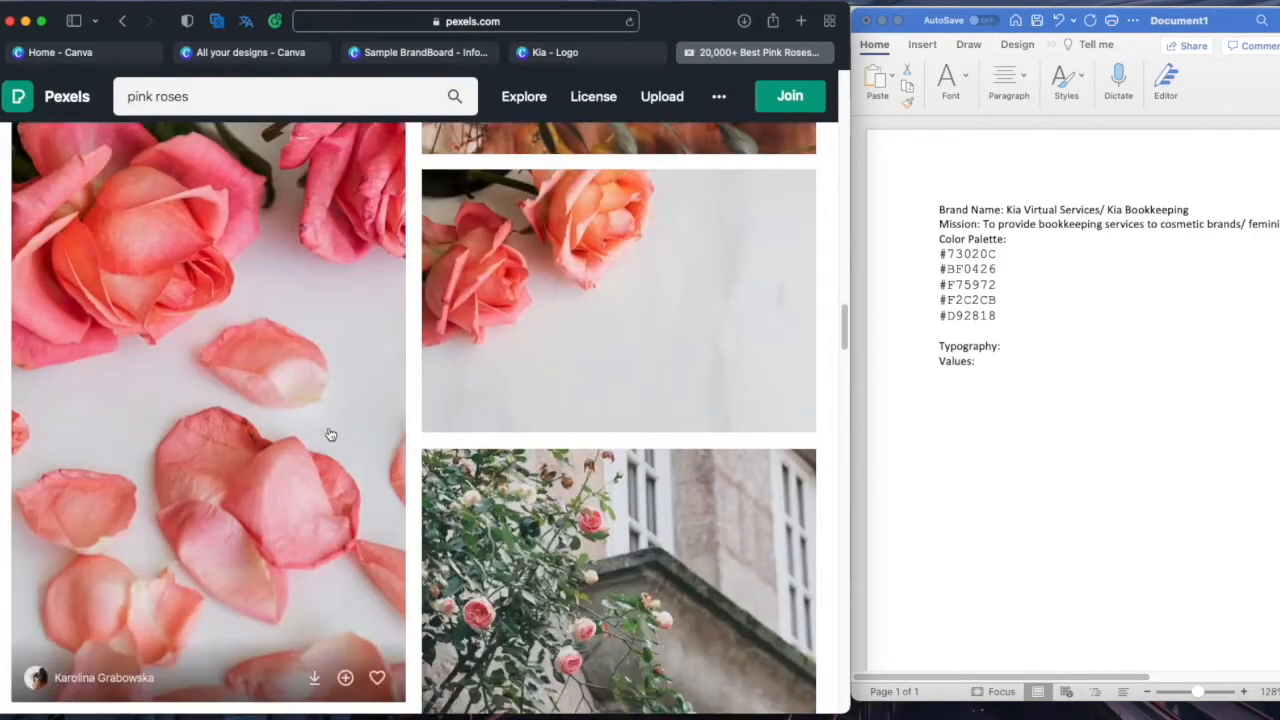
pyautogui.scroll(-15, 329, 434)
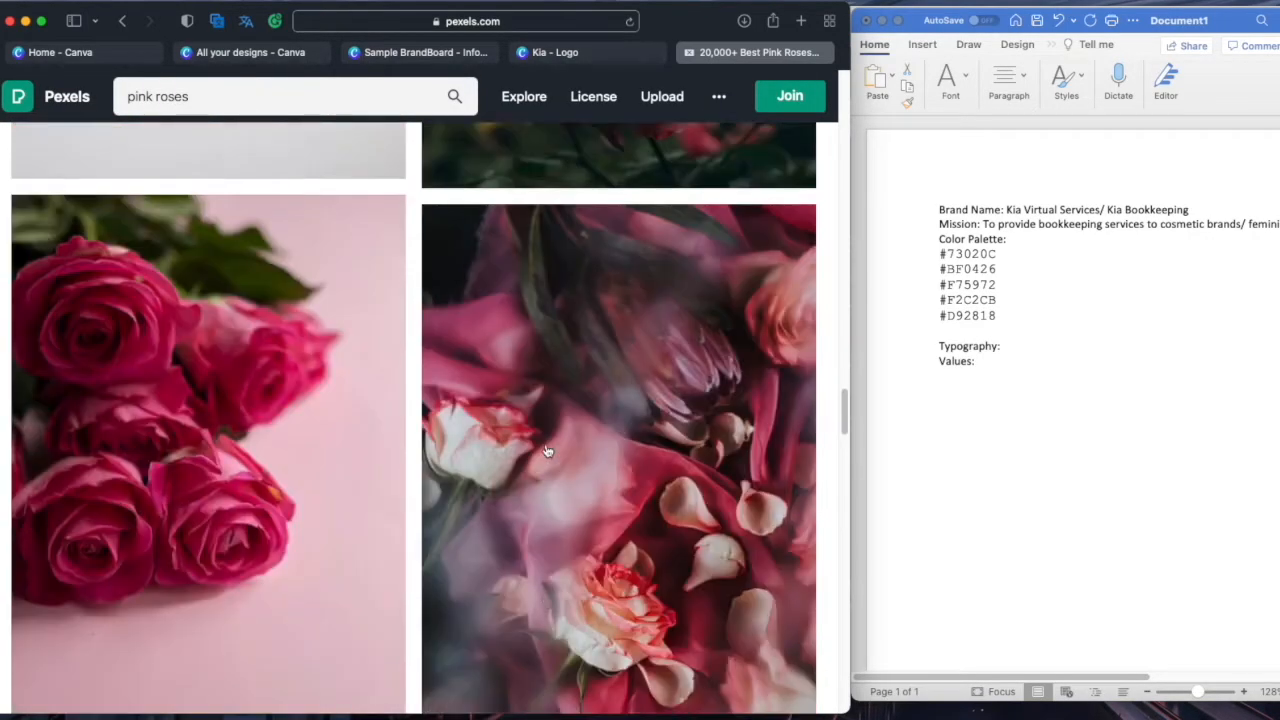
pyautogui.scroll(-2, 547, 452)
pyautogui.click(589, 380)
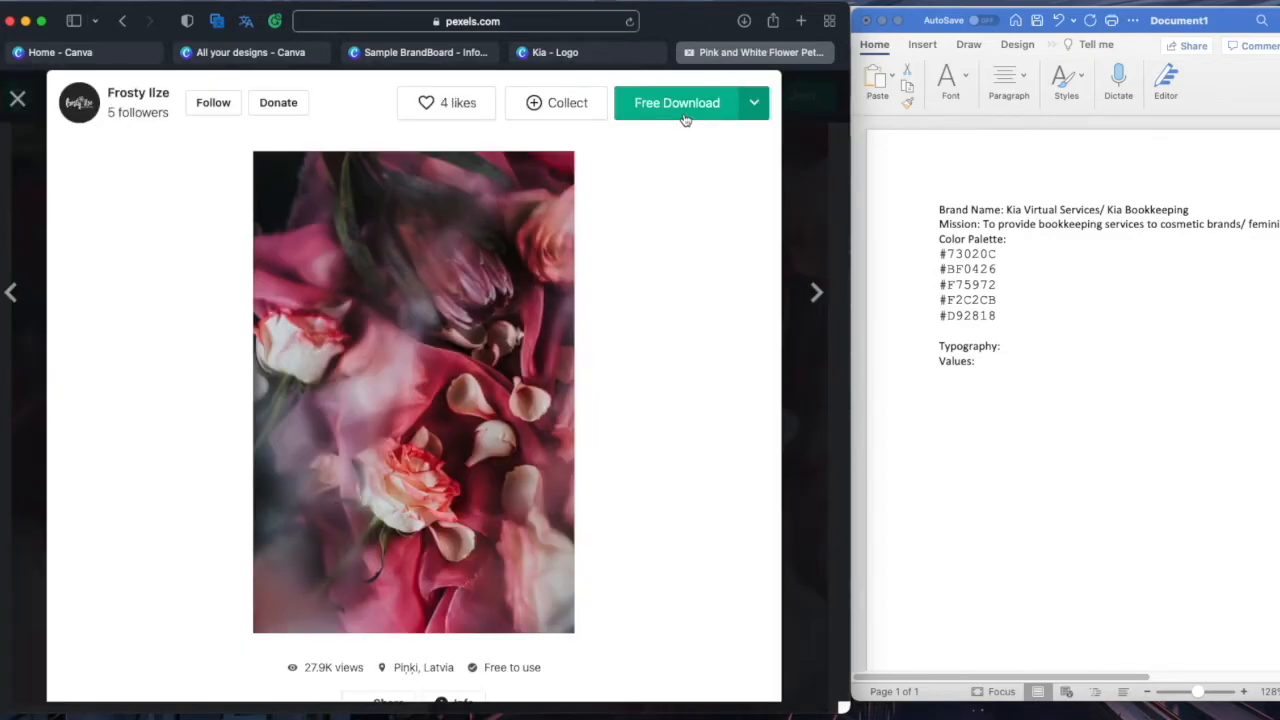
pyautogui.click(685, 119)
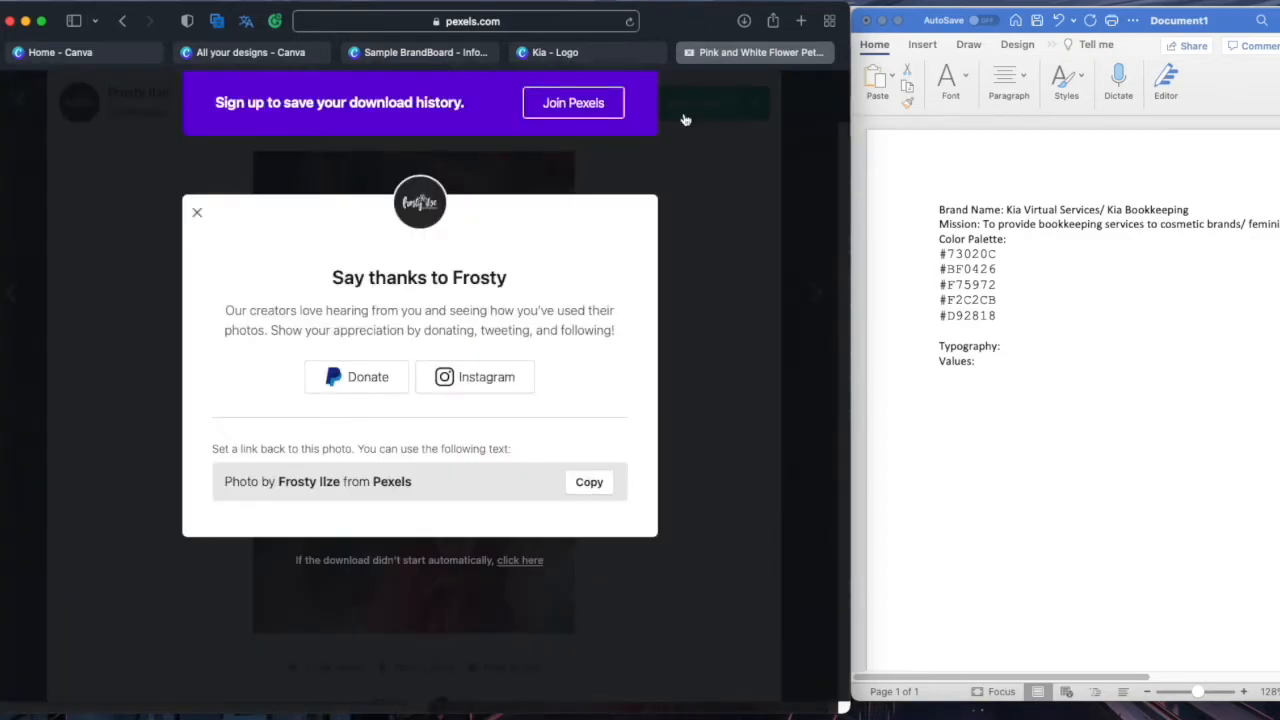
pyautogui.click(197, 217)
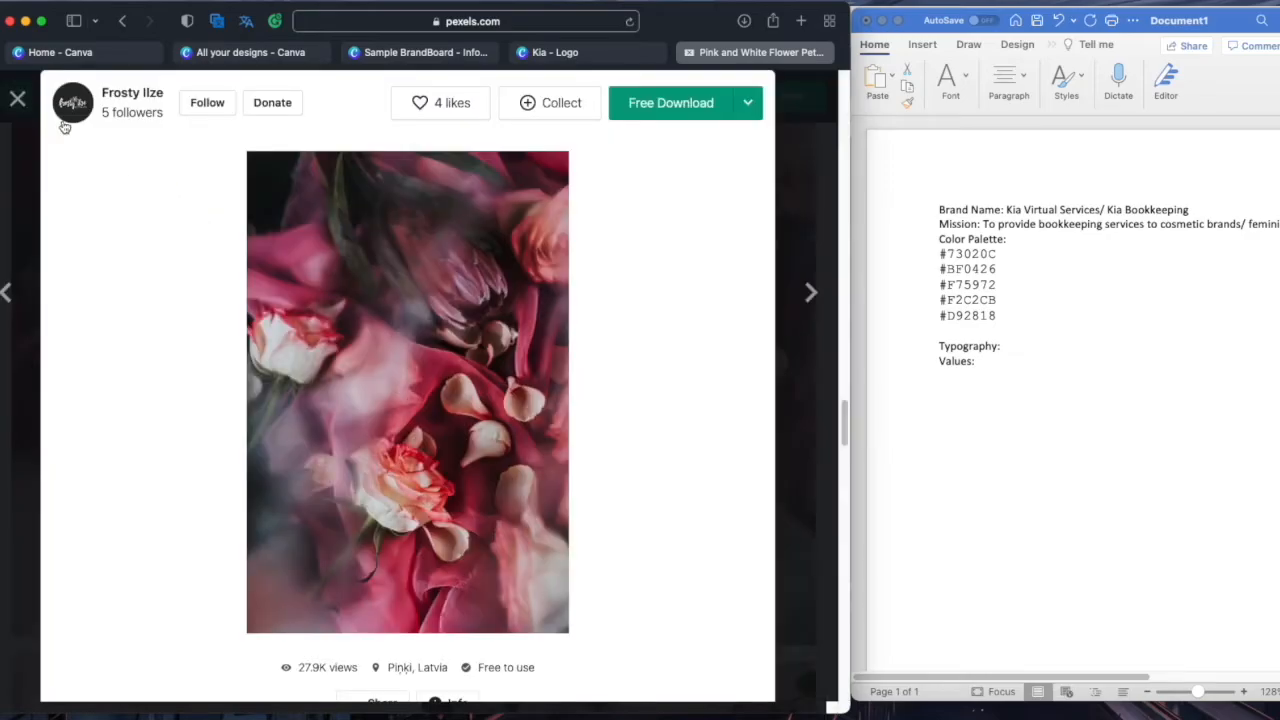
pyautogui.click(18, 102)
# Scroll further through the results, then return to the Canva brand board tab
pyautogui.scroll(-10, 545, 410)
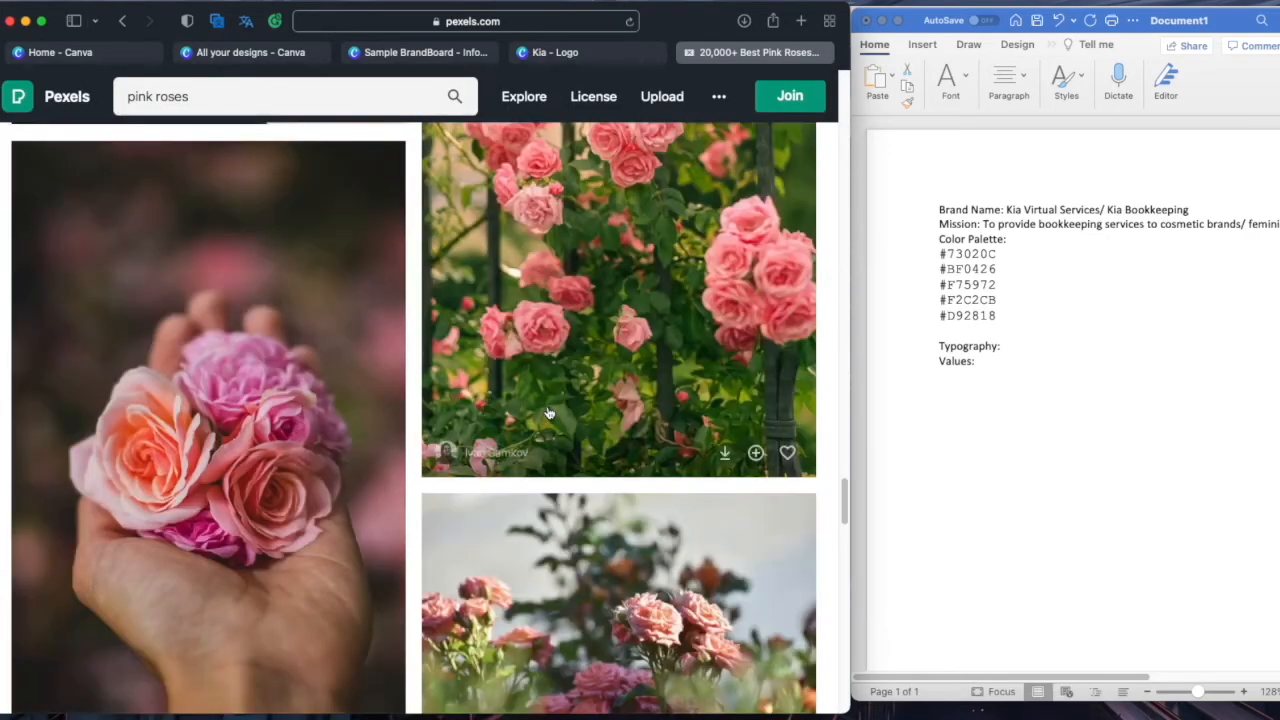
pyautogui.scroll(-15, 548, 413)
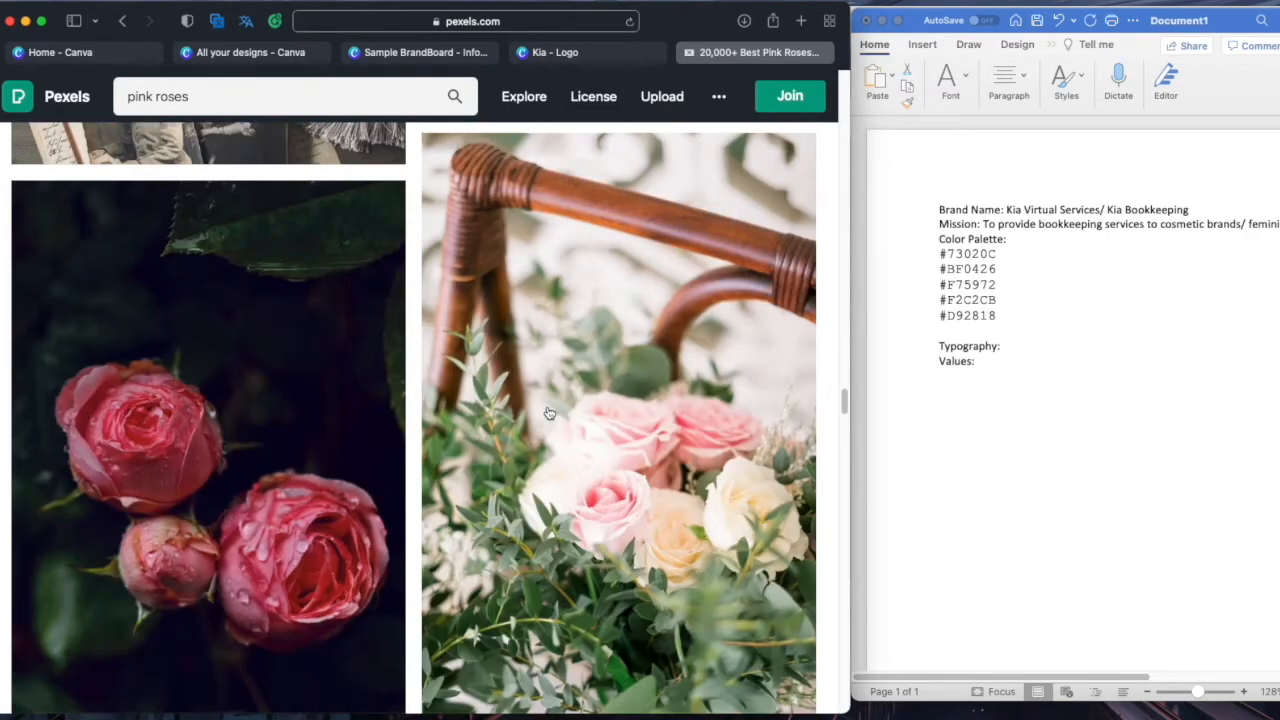
pyautogui.scroll(-5, 540, 418)
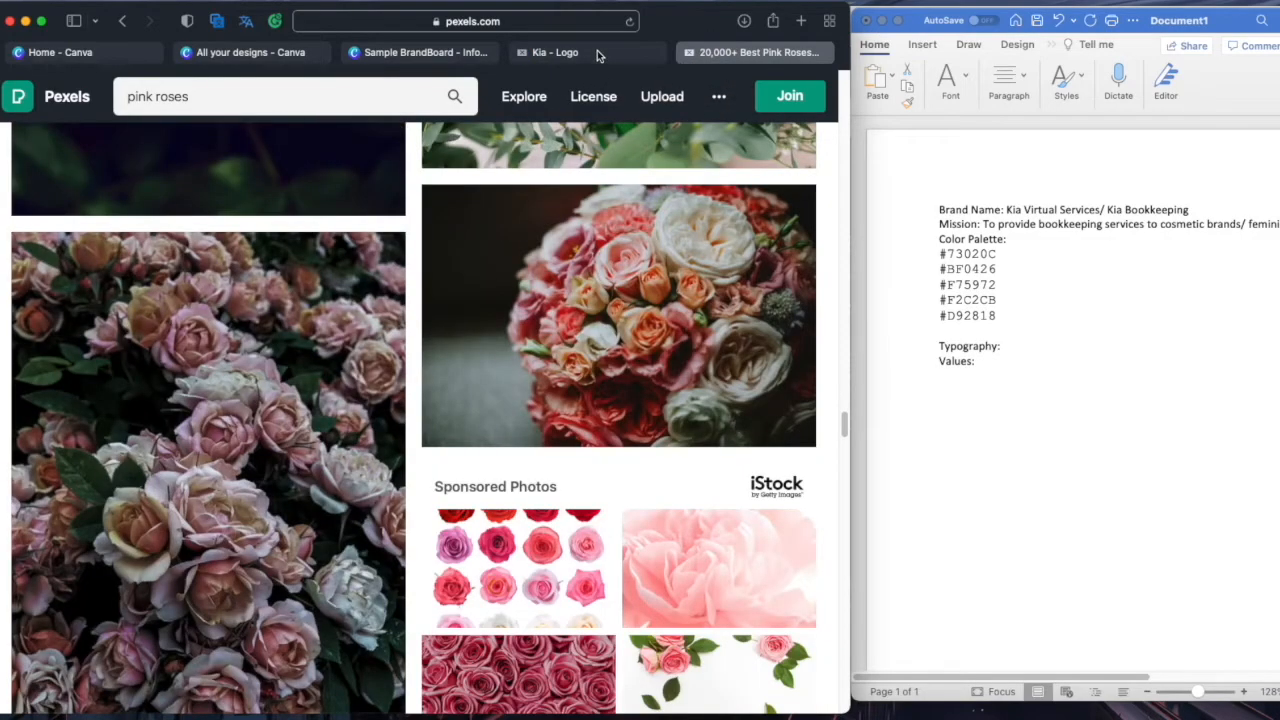
pyautogui.click(452, 56)
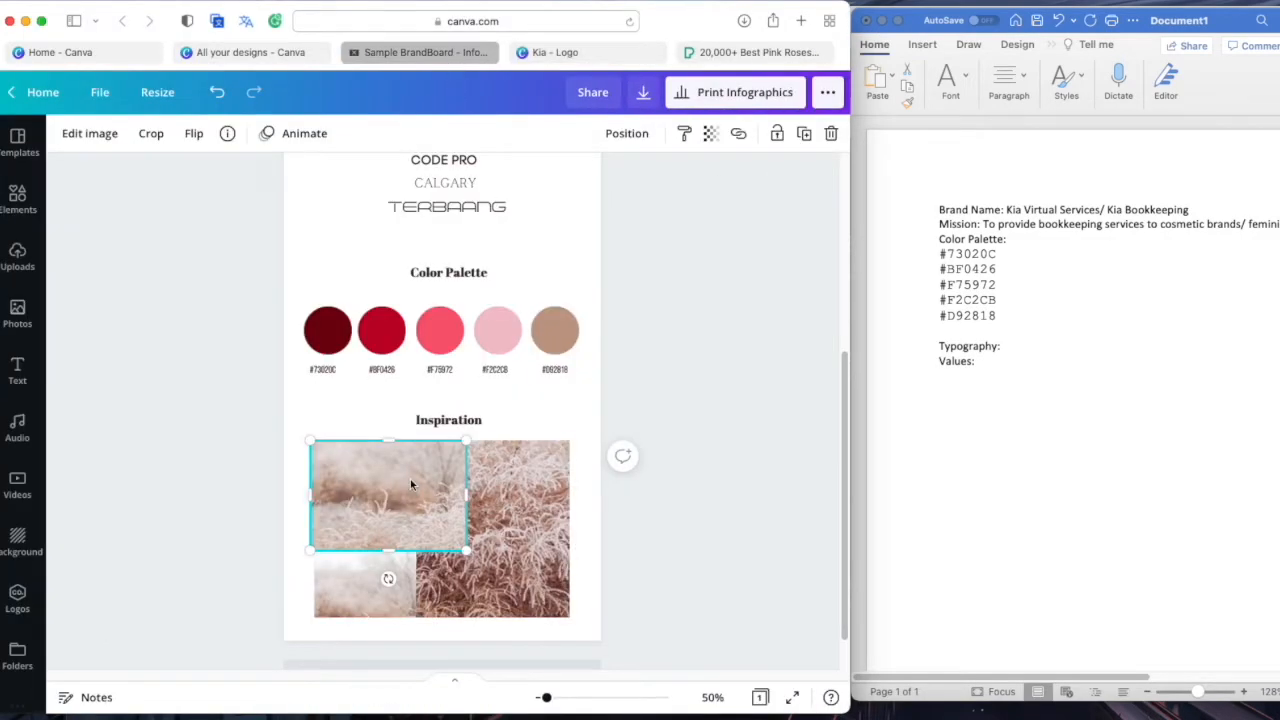
# Delete the three old Inspiration photos from the brand board
pyautogui.press('Delete')
pyautogui.click(395, 556)
pyautogui.press('Delete')
pyautogui.click(498, 534)
pyautogui.press('Delete')
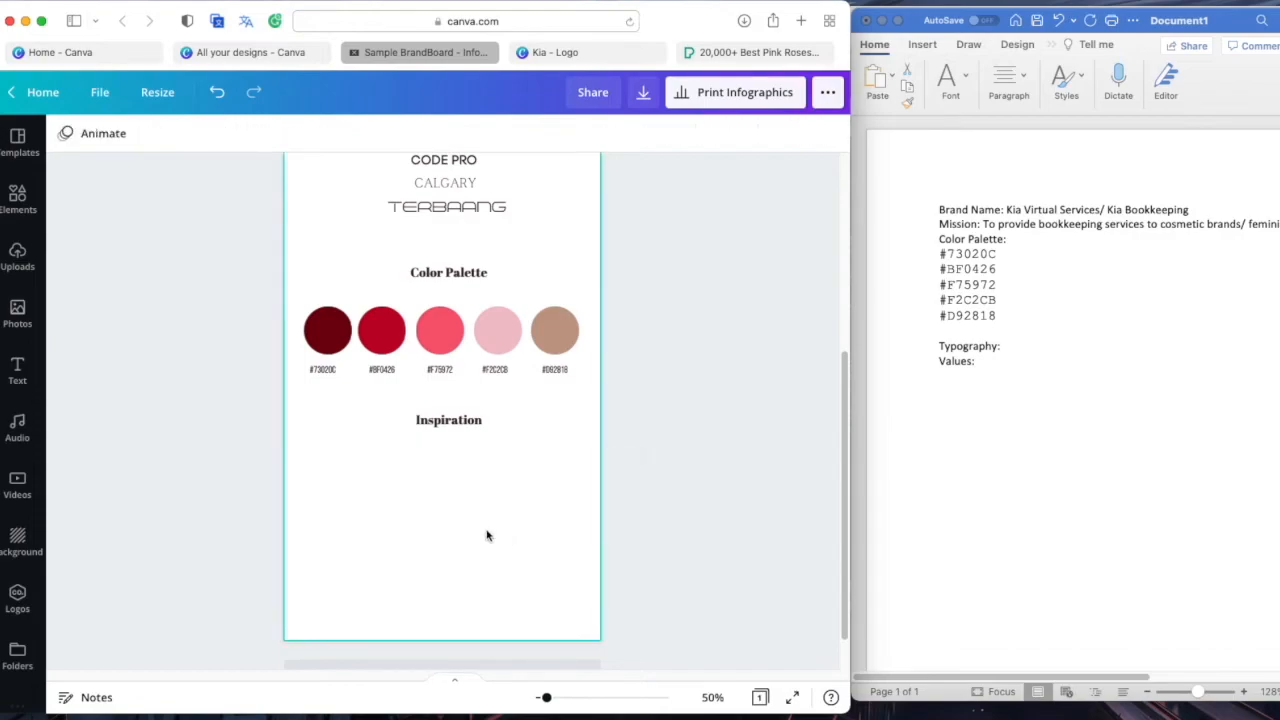
# Upload three Pexels rose photos from the Downloads folder to Canva
pyautogui.click(17, 258)
pyautogui.click(200, 186)
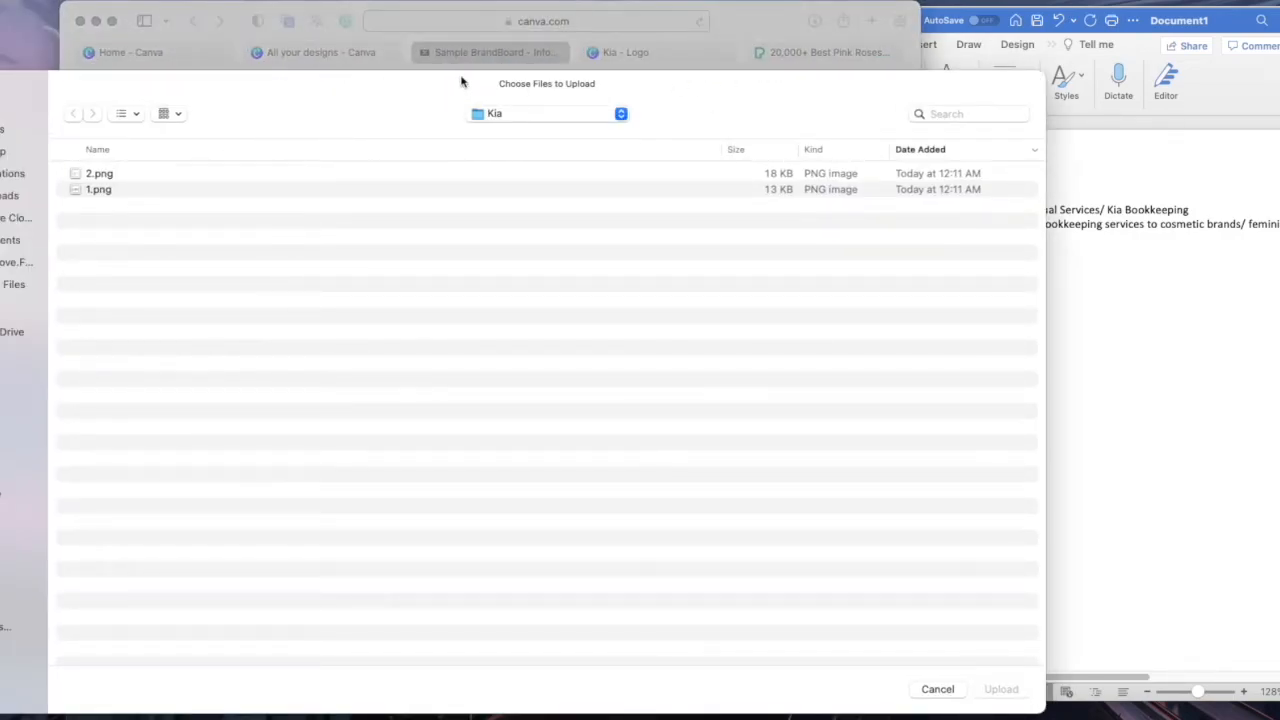
pyautogui.click(8, 130)
pyautogui.click(15, 197)
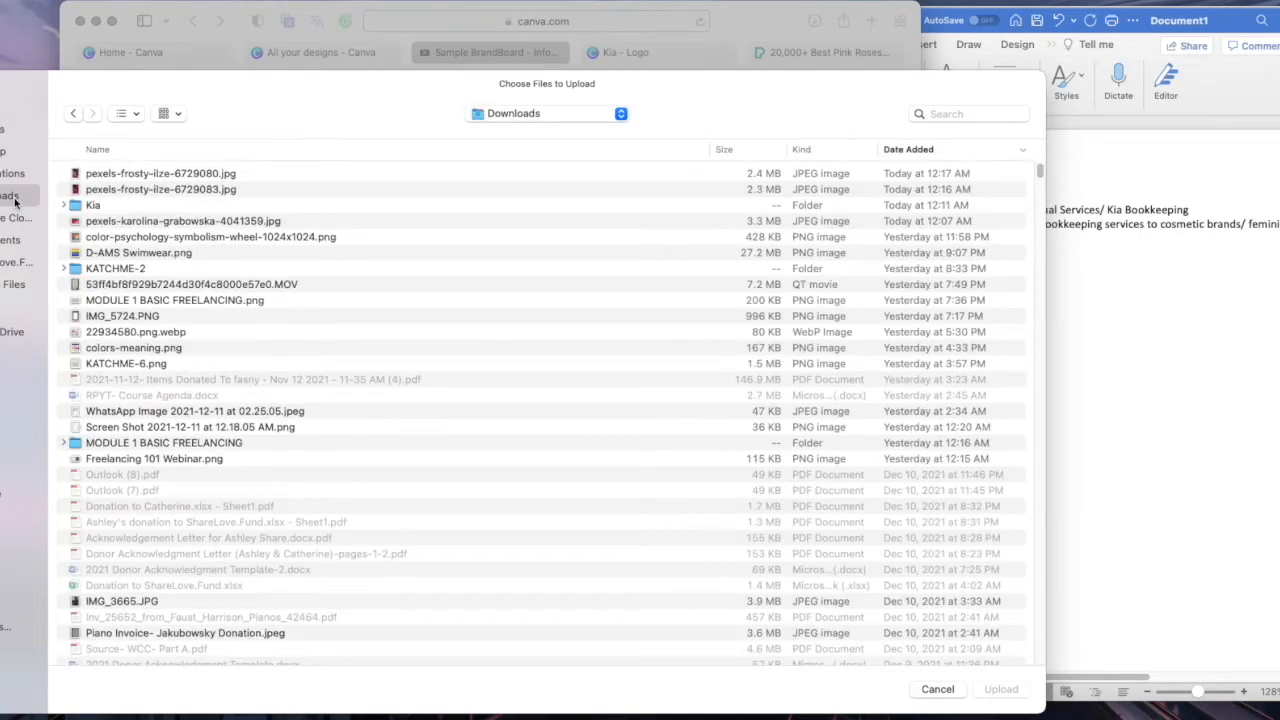
pyautogui.click(150, 190)
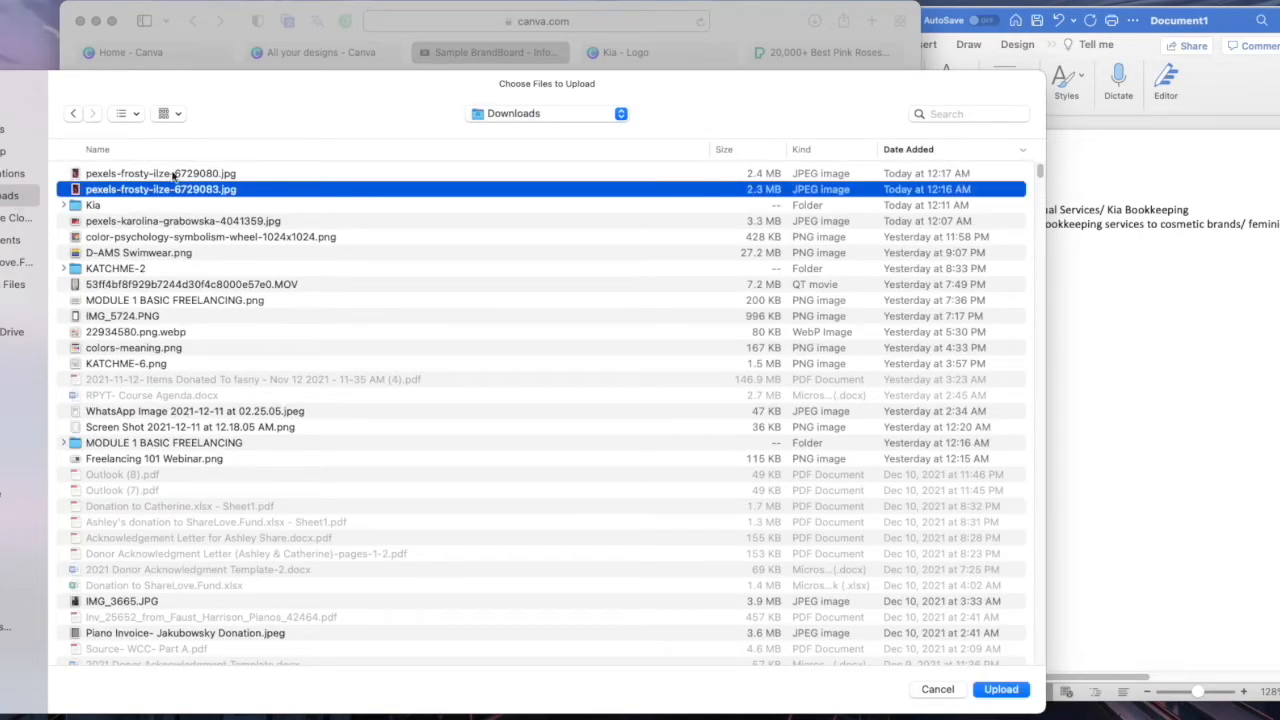
pyautogui.keyDown('shift'); pyautogui.click(172, 174); pyautogui.keyUp('shift')
pyautogui.keyDown('super'); pyautogui.click(192, 221); pyautogui.keyUp('super')
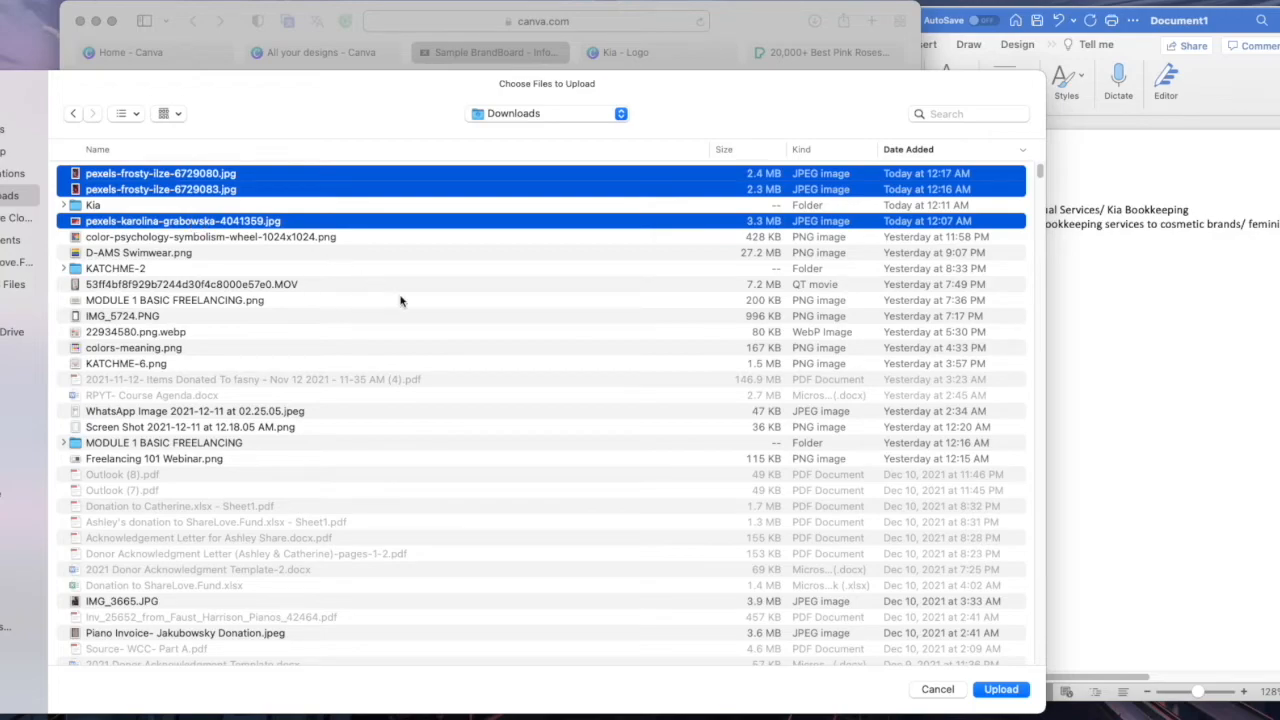
pyautogui.click(995, 689)
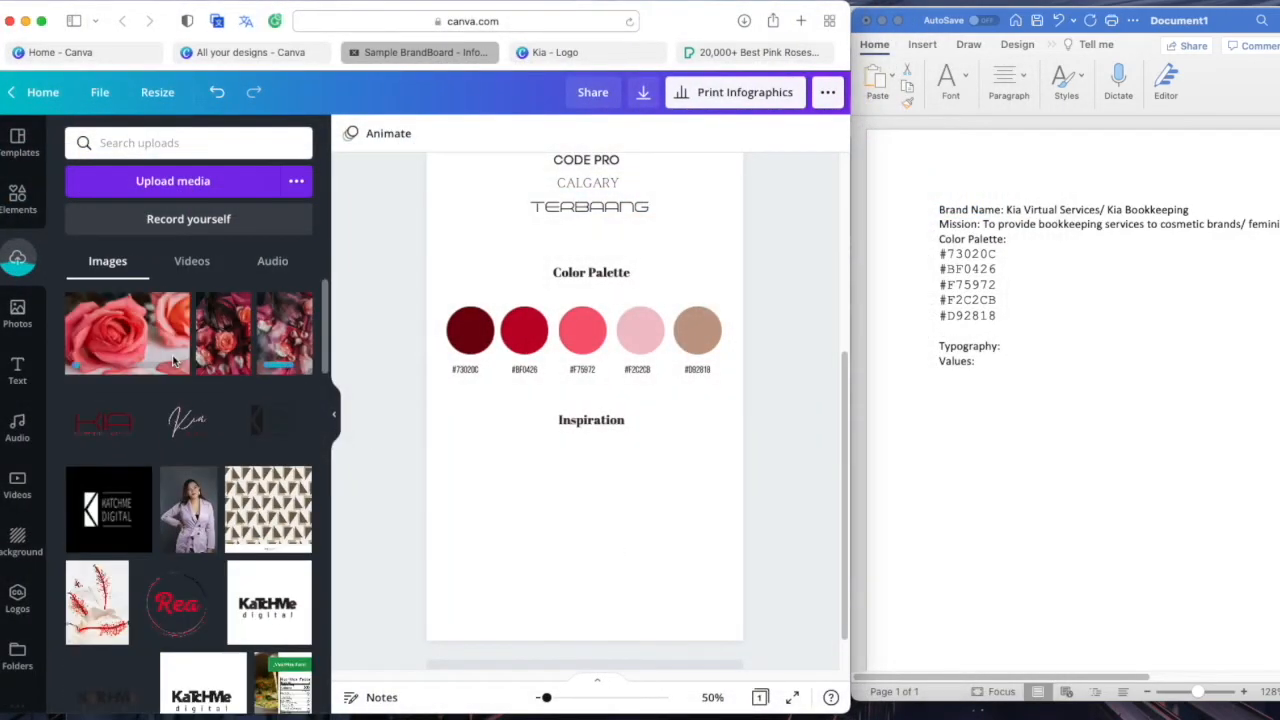
# Place the pink rose photo under Inspiration and recolour the fifth palette circle to #D92818
pyautogui.moveTo(172, 364); pyautogui.dragTo(572, 563)
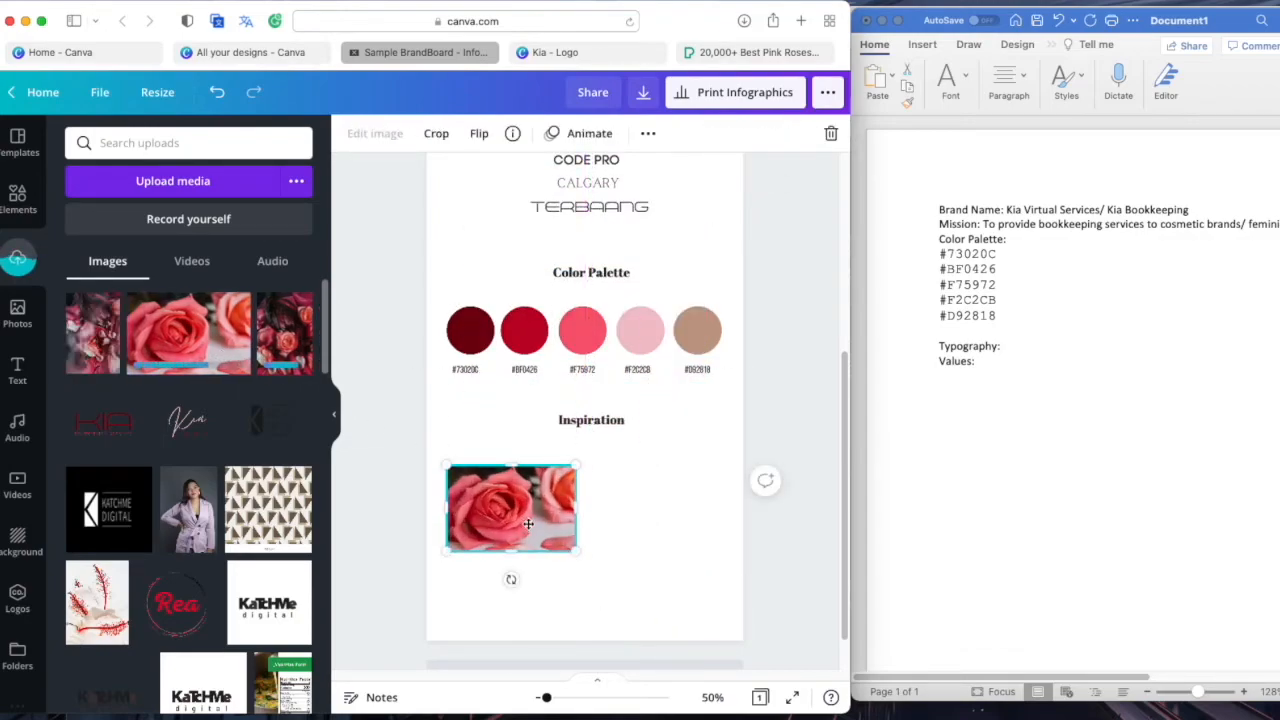
pyautogui.click(523, 585)
pyautogui.click(702, 348)
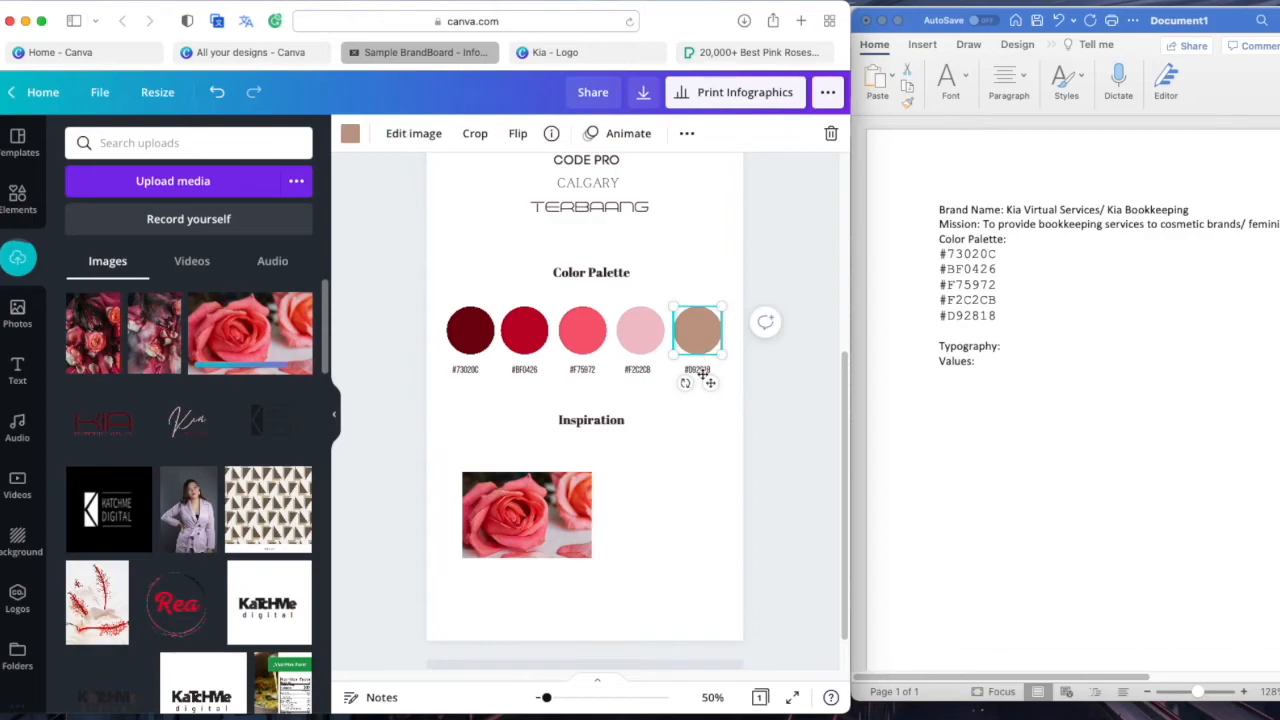
pyautogui.click(994, 316)
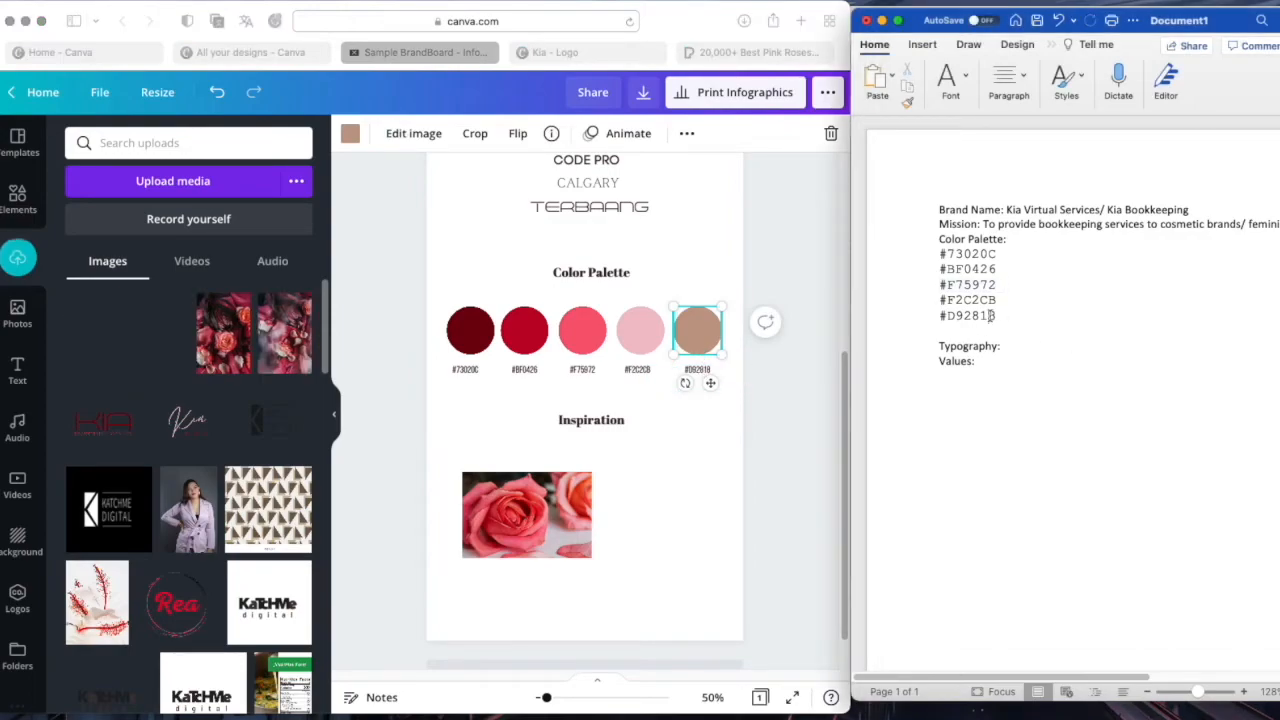
pyautogui.doubleClick(994, 316)
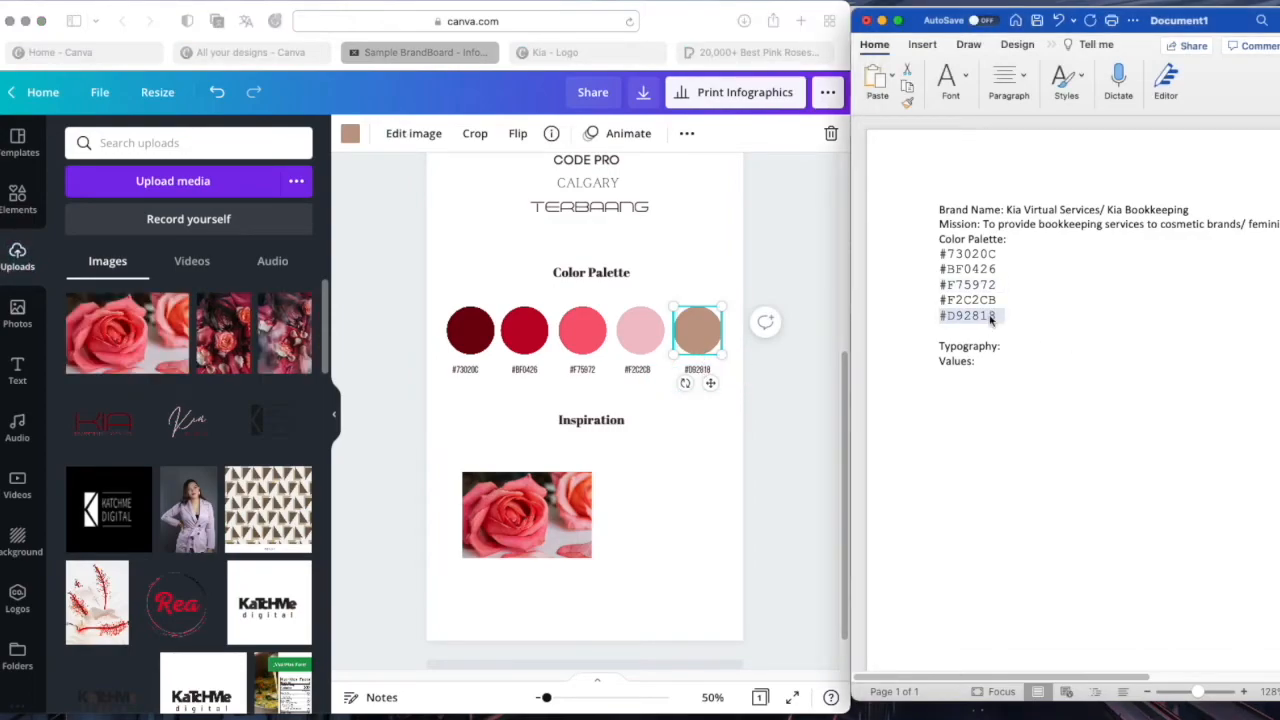
pyautogui.click(351, 141)
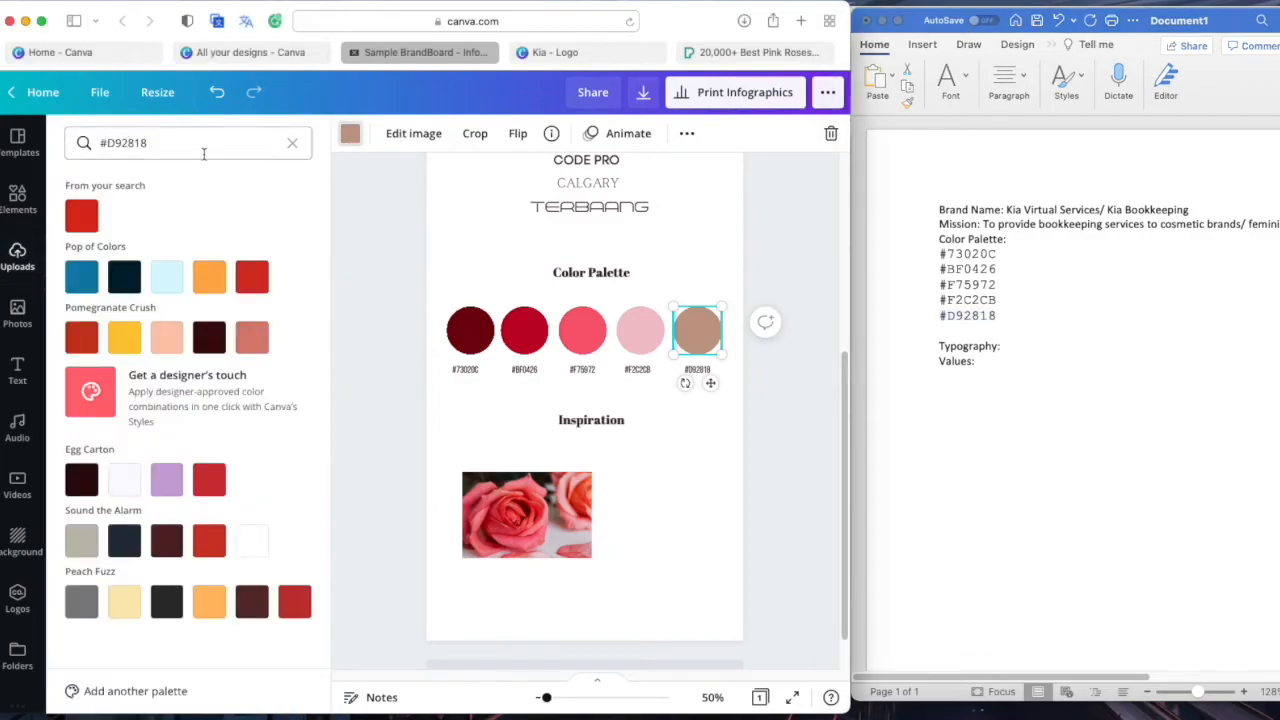
pyautogui.tripleClick(201, 151)
pyautogui.click(81, 215)
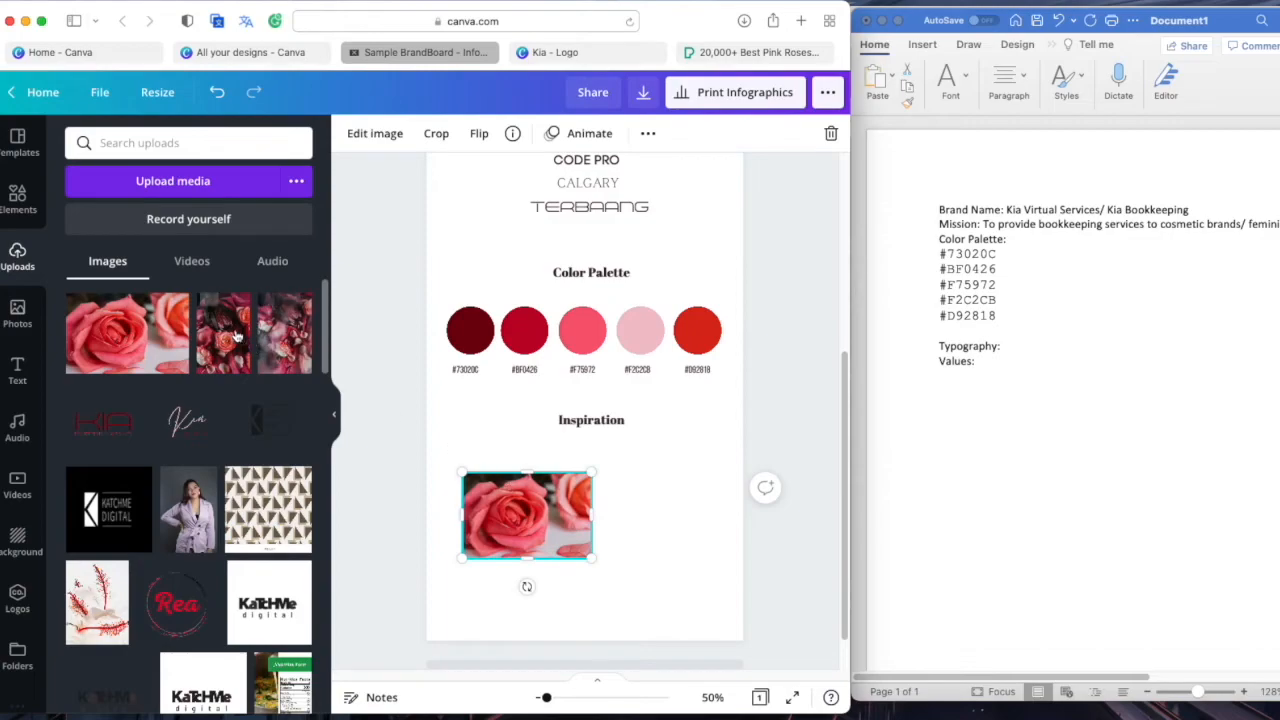
# Add the dark rose photo, shrink it and set it beside the pink rose
pyautogui.click(224, 333)
pyautogui.moveTo(618, 318); pyautogui.dragTo(707, 566)
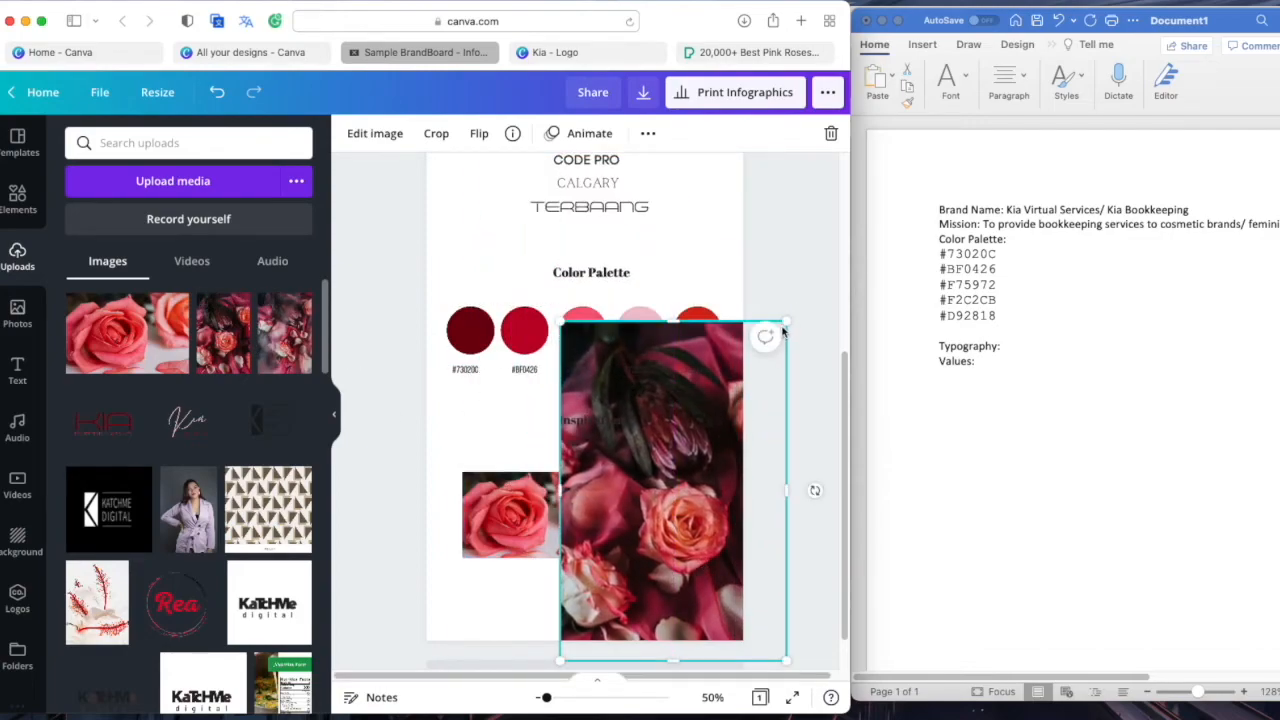
pyautogui.moveTo(782, 337); pyautogui.dragTo(663, 508)
pyautogui.moveTo(627, 574); pyautogui.dragTo(655, 538)
pyautogui.click(726, 537)
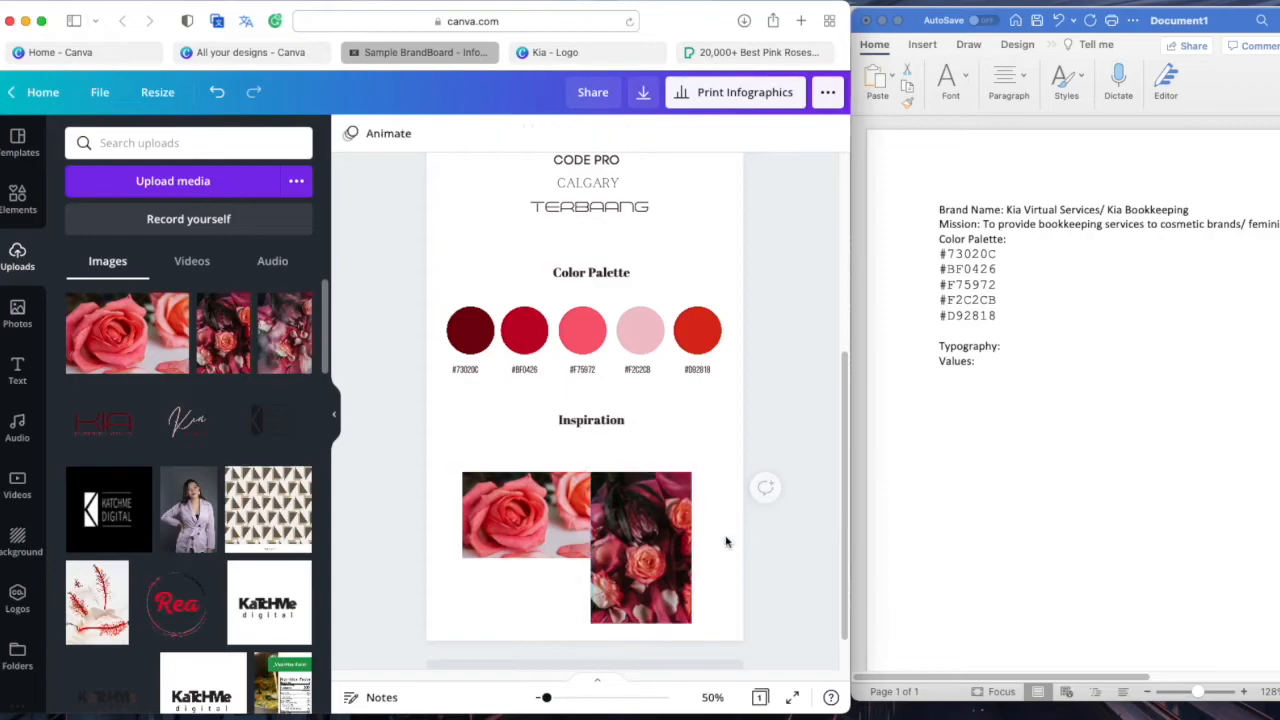
# Add the pink petals photo, rotate it a quarter turn, shrink it and place it below the pink rose
pyautogui.click(290, 340)
pyautogui.moveTo(600, 345); pyautogui.dragTo(672, 558)
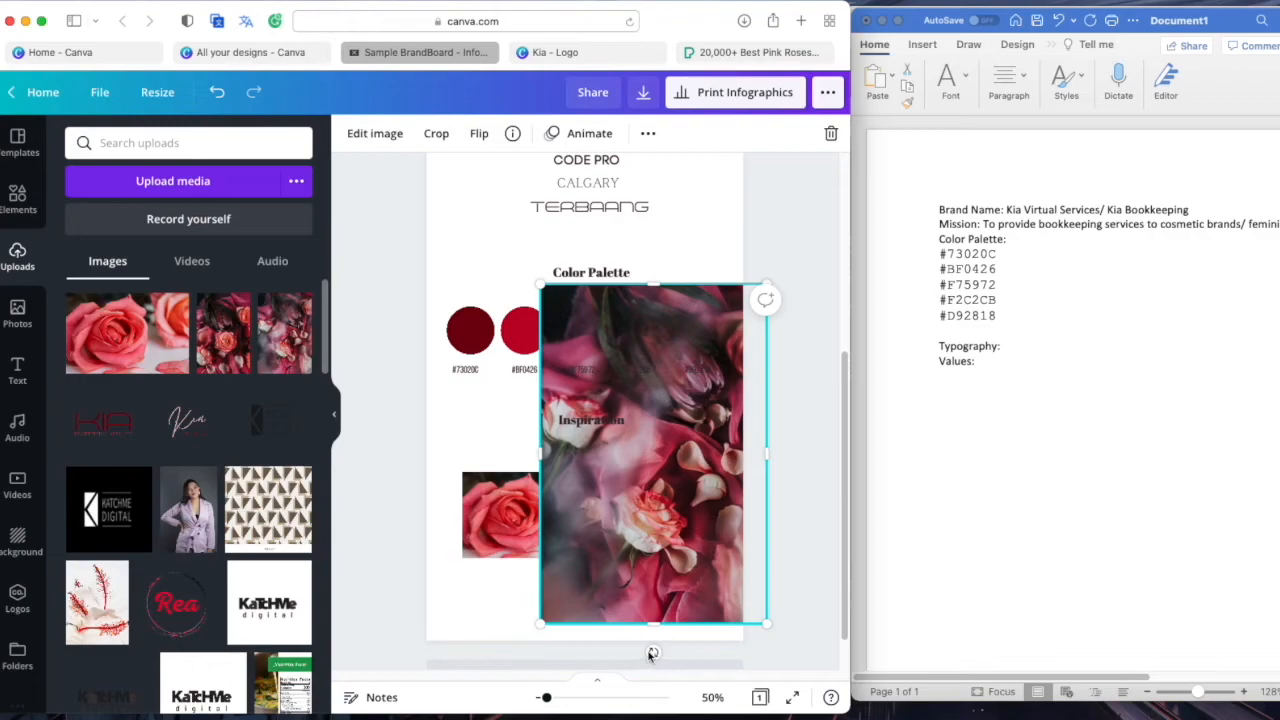
pyautogui.moveTo(653, 655); pyautogui.dragTo(806, 457)
pyautogui.moveTo(824, 569); pyautogui.dragTo(628, 578)
pyautogui.moveTo(642, 624); pyautogui.dragTo(584, 586)
pyautogui.moveTo(550, 549)
pyautogui.mouseDown()
pyautogui.moveTo(550, 588)
pyautogui.moveTo(596, 590)
pyautogui.moveTo(538, 568)
pyautogui.mouseUp()
pyautogui.click(737, 491)
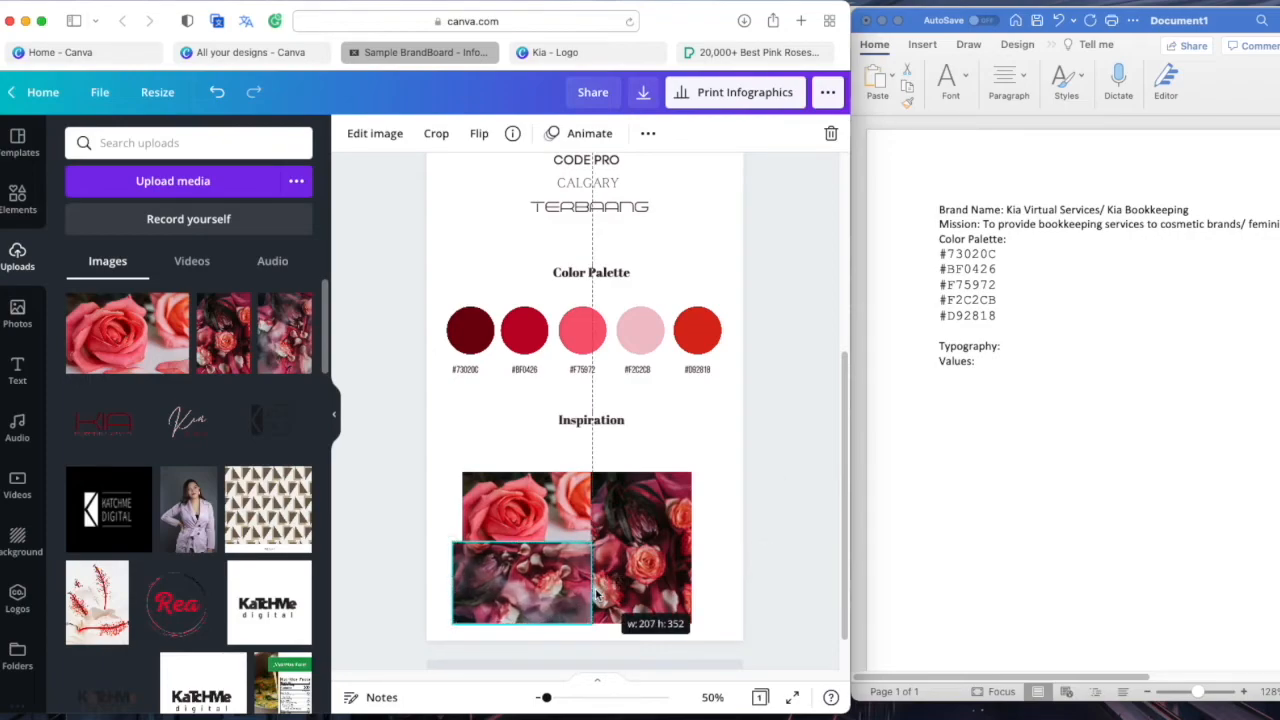
# Enlarge the dark roses photo on the right to tighten the collage
pyautogui.click(676, 580)
pyautogui.moveTo(688, 474); pyautogui.dragTo(704, 463)
pyautogui.click(634, 632)
pyautogui.moveTo(718, 618); pyautogui.dragTo(529, 530)
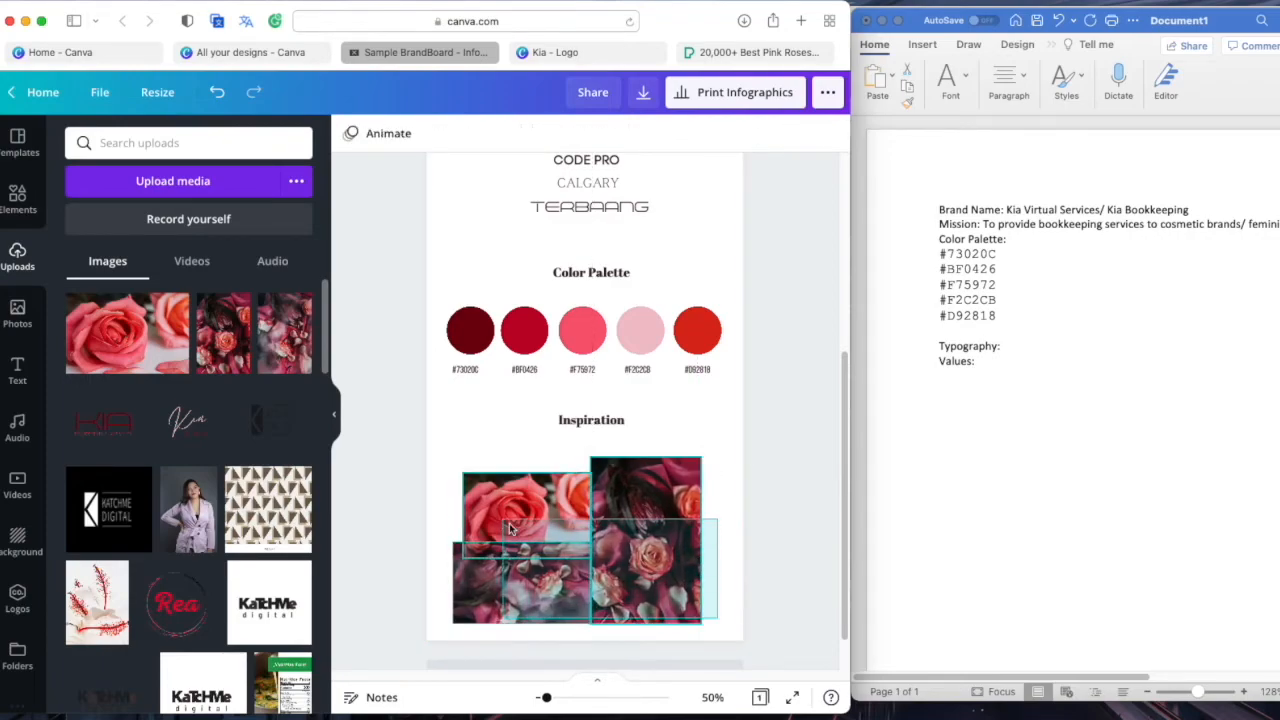
pyautogui.click(688, 413)
# Move the Color Palette heading and circles up, then raise the Inspiration heading beneath them
pyautogui.scroll(2, 740, 463)
pyautogui.moveTo(740, 463); pyautogui.dragTo(462, 384)
pyautogui.moveTo(621, 436)
pyautogui.mouseDown()
pyautogui.moveTo(621, 411)
pyautogui.moveTo(625, 436)
pyautogui.mouseUp()
pyautogui.click(769, 505)
pyautogui.moveTo(769, 505); pyautogui.dragTo(425, 381)
pyautogui.moveTo(597, 472); pyautogui.dragTo(598, 444)
pyautogui.click(663, 537)
pyautogui.moveTo(585, 538); pyautogui.dragTo(586, 488)
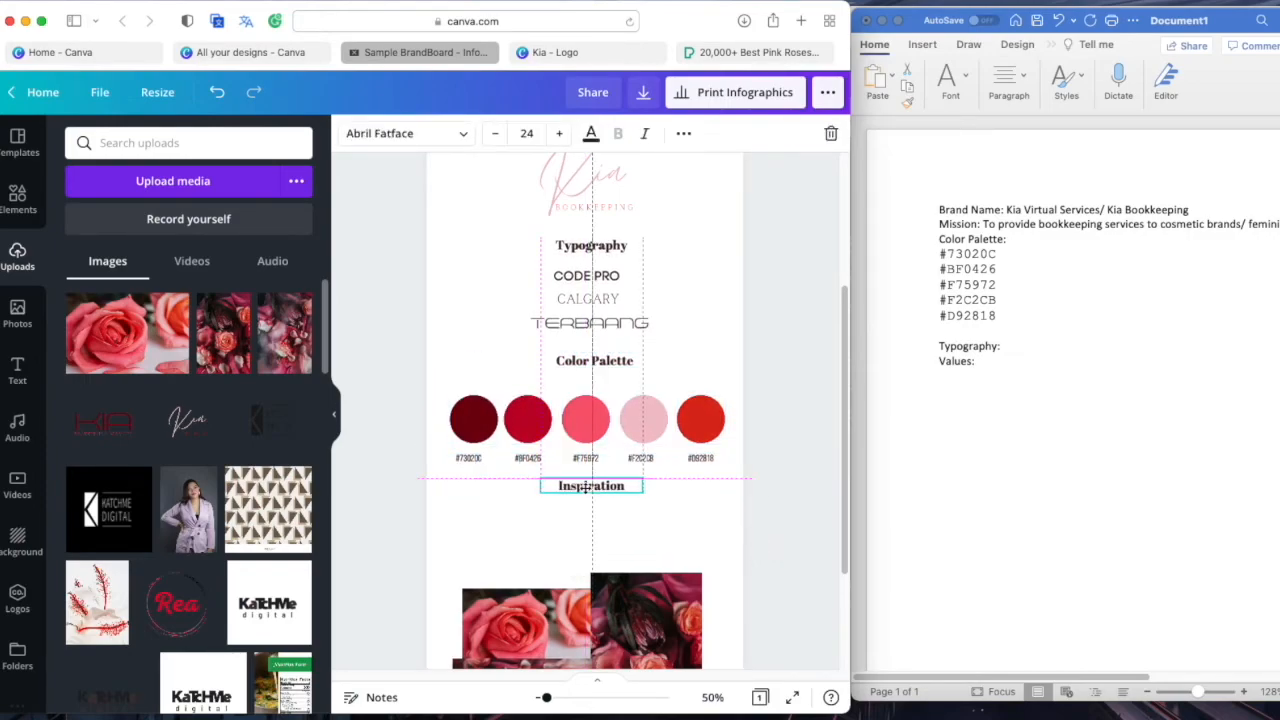
# Duplicate the CALGARY font sample and move the copy below the Inspiration heading
pyautogui.click(594, 537)
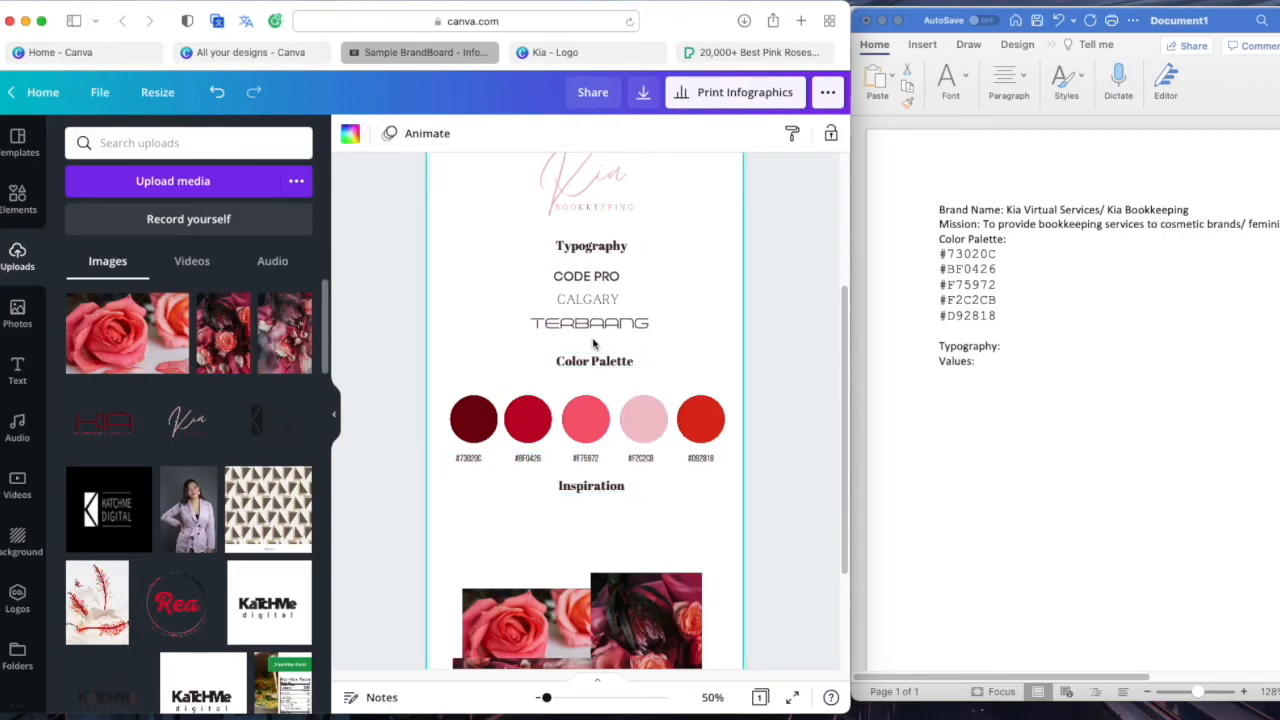
pyautogui.click(588, 299)
pyautogui.keyDown('shift'); pyautogui.click(589, 323); pyautogui.keyUp('shift')
pyautogui.click(529, 534)
pyautogui.press('super+v')
pyautogui.moveTo(606, 343); pyautogui.dragTo(588, 585)
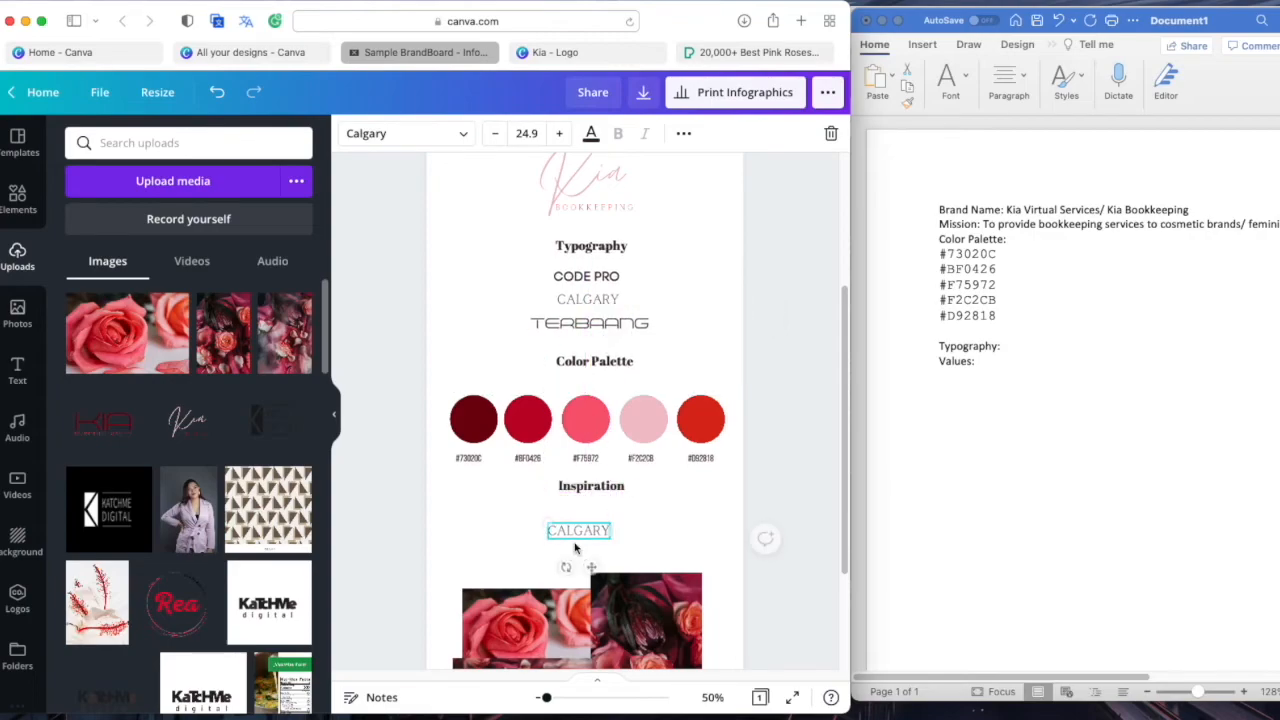
# Rewrite the copy as 'YOU ARE MATURE. FEMININE. SOPHISTICATED' with SOPHISTICATED on a second line
pyautogui.doubleClick(579, 530)
pyautogui.write('YOU AR')
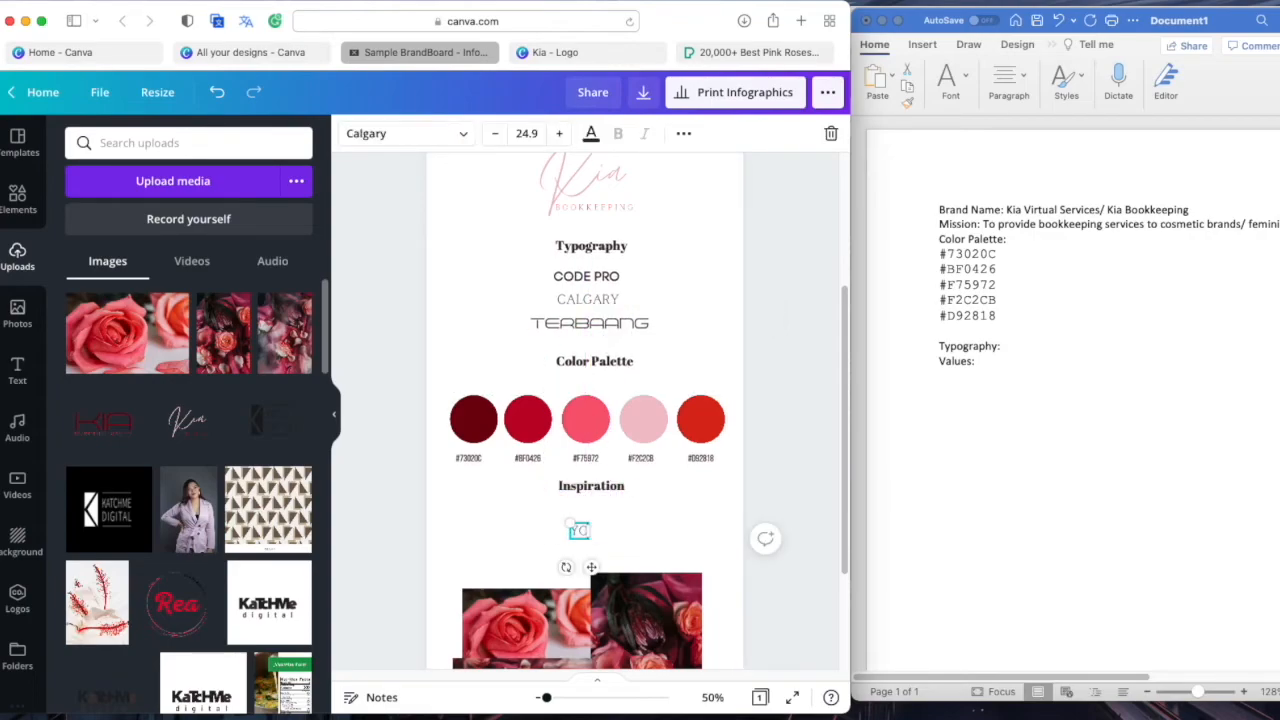
pyautogui.press('BackSpace')
pyautogui.press('BackSpace')
pyautogui.press('BackSpace')
pyautogui.press('BackSpace')
pyautogui.write('U ARE')
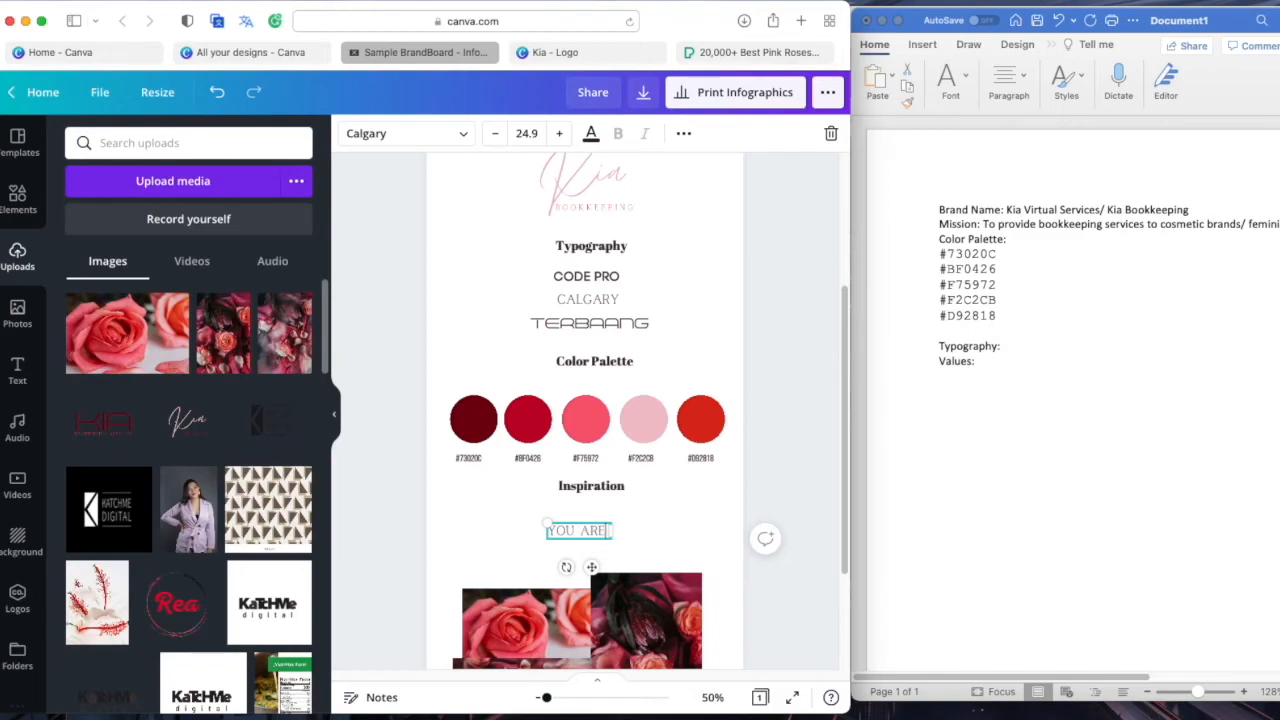
pyautogui.write(' MATURE. FEMININE.')
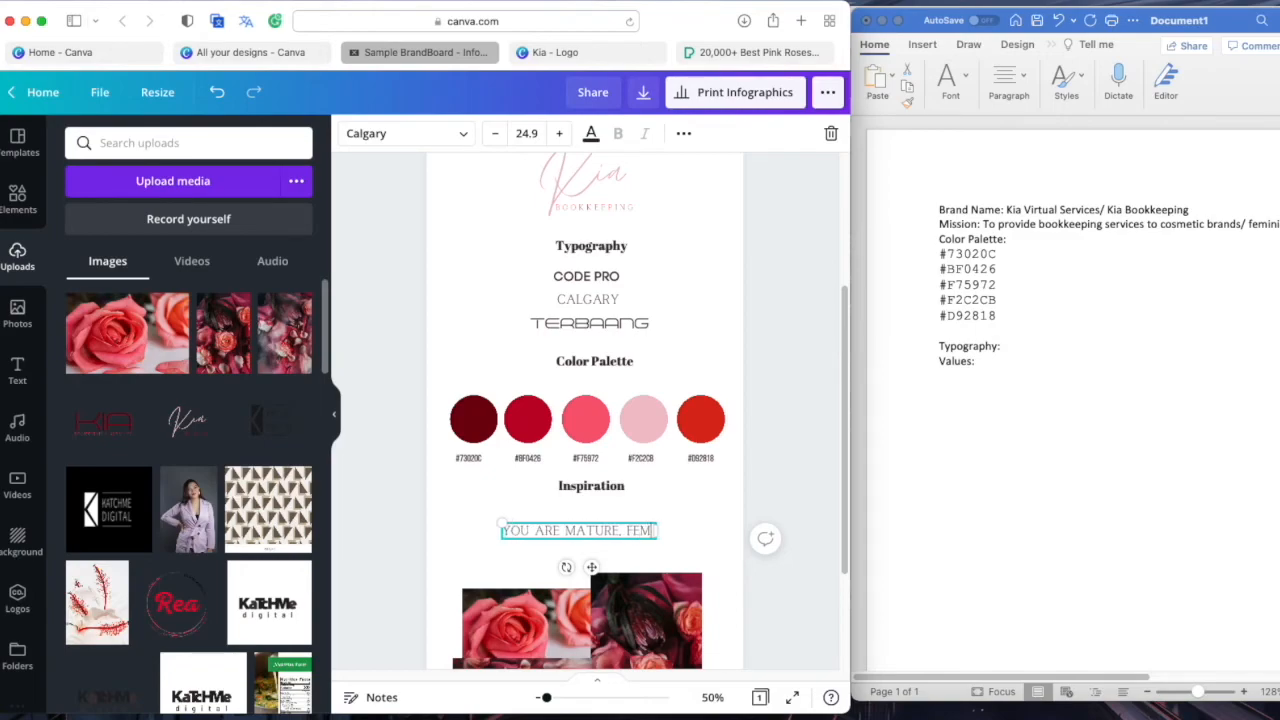
pyautogui.write(' SO')
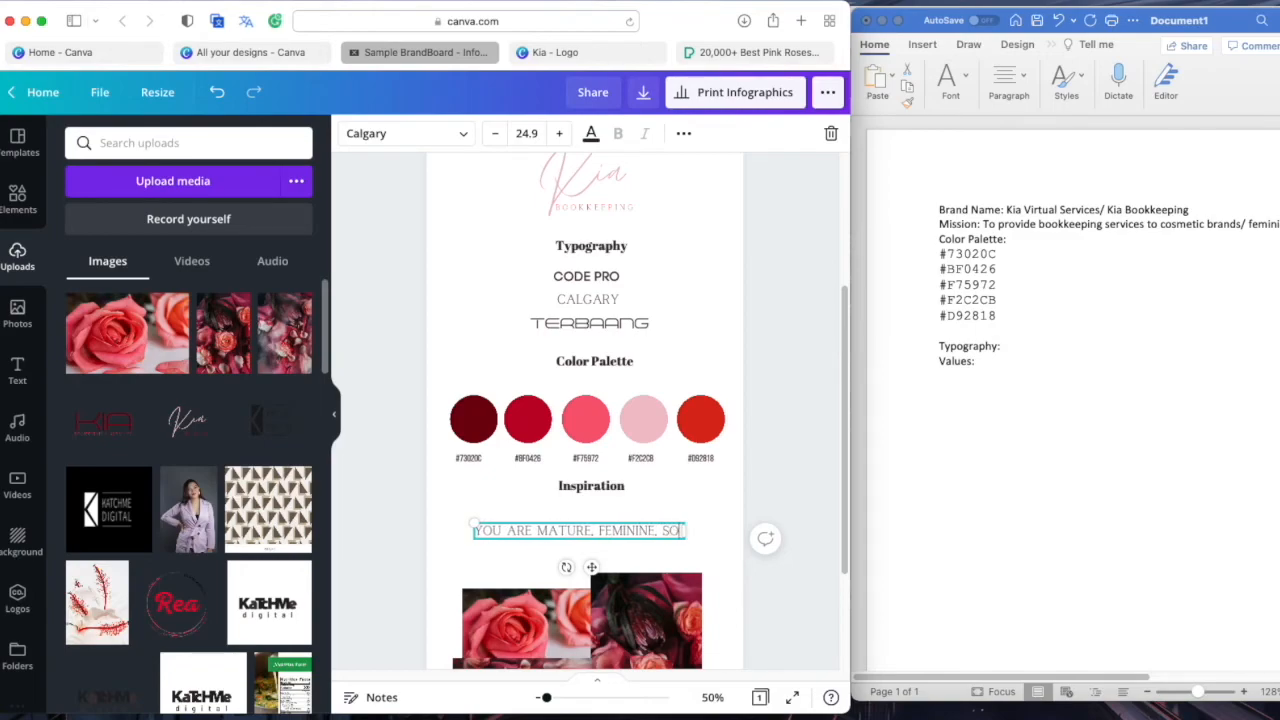
pyautogui.write('PHISTICATED,')
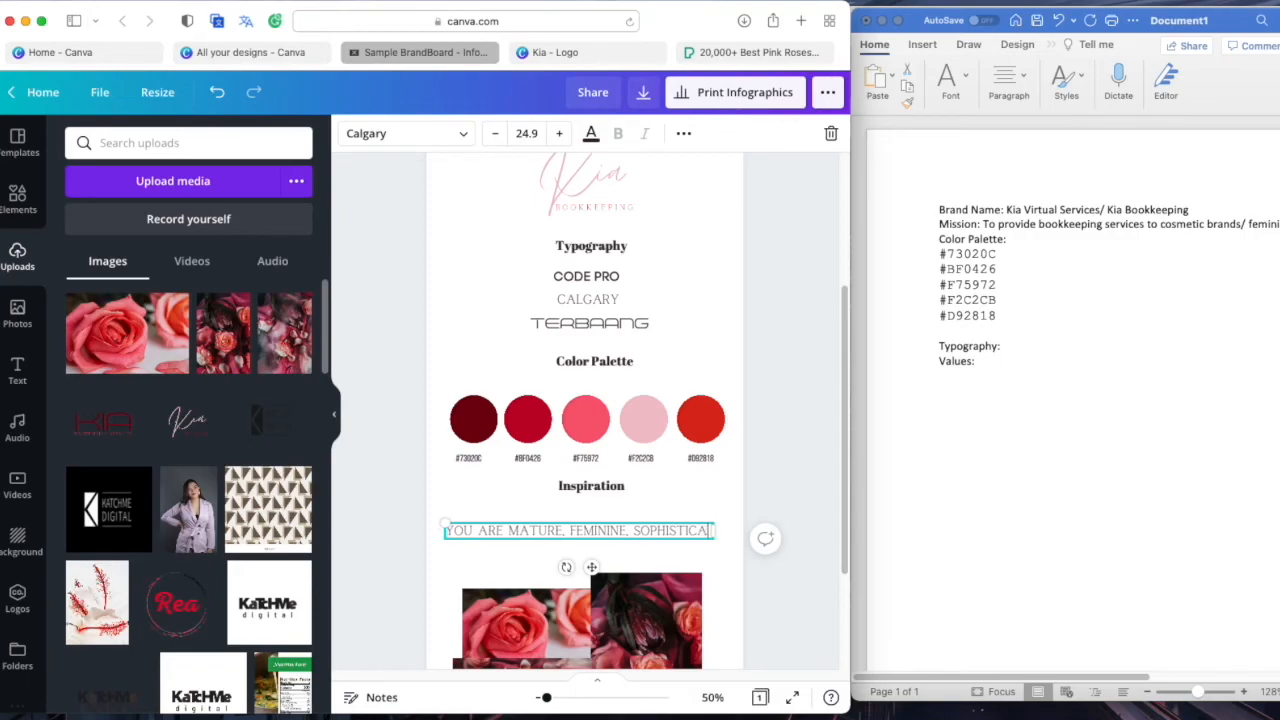
pyautogui.press('BackSpace')
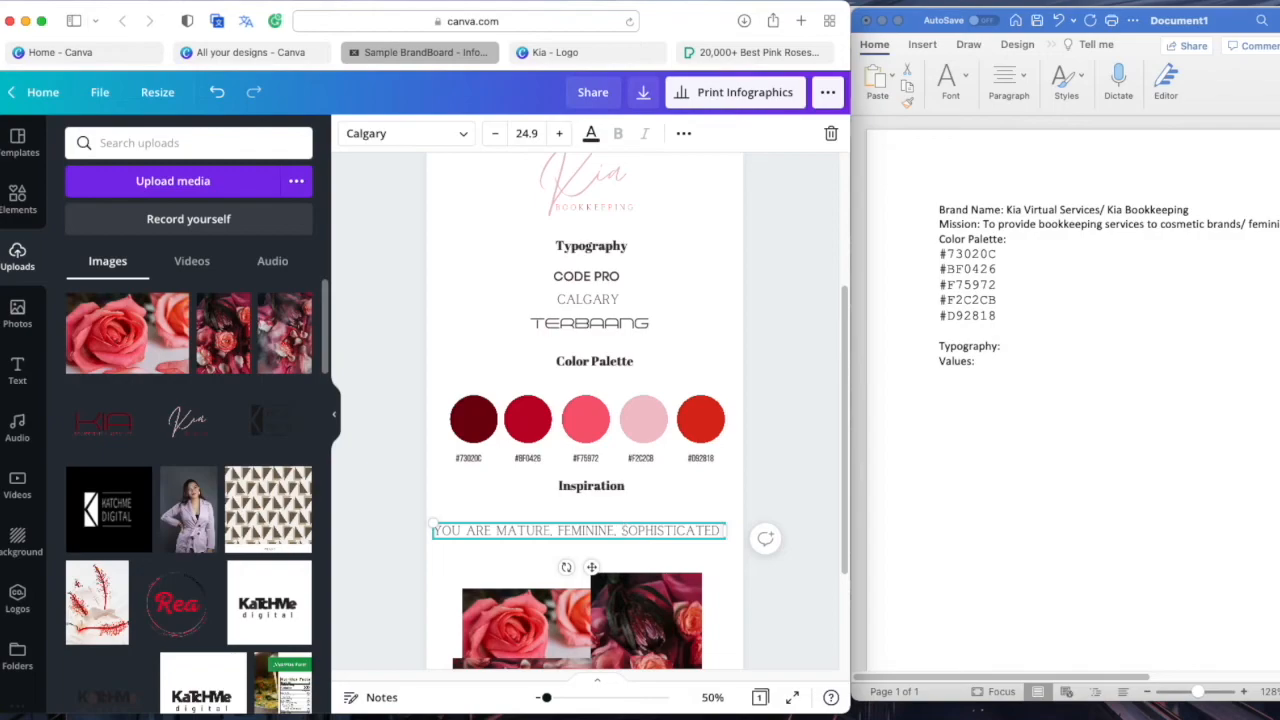
pyautogui.press('Return')
# Centre the tagline under the Inspiration heading
pyautogui.click(714, 568)
pyautogui.moveTo(607, 547); pyautogui.dragTo(613, 538)
pyautogui.click(725, 551)
# Move the three inspiration photos slightly up as a group and nudge the right-hand one
pyautogui.scroll(-2, 718, 551)
pyautogui.moveTo(719, 550); pyautogui.dragTo(540, 465)
pyautogui.moveTo(604, 507); pyautogui.dragTo(673, 515)
pyautogui.click(744, 515)
pyautogui.click(728, 526)
pyautogui.scroll(1, 728, 526)
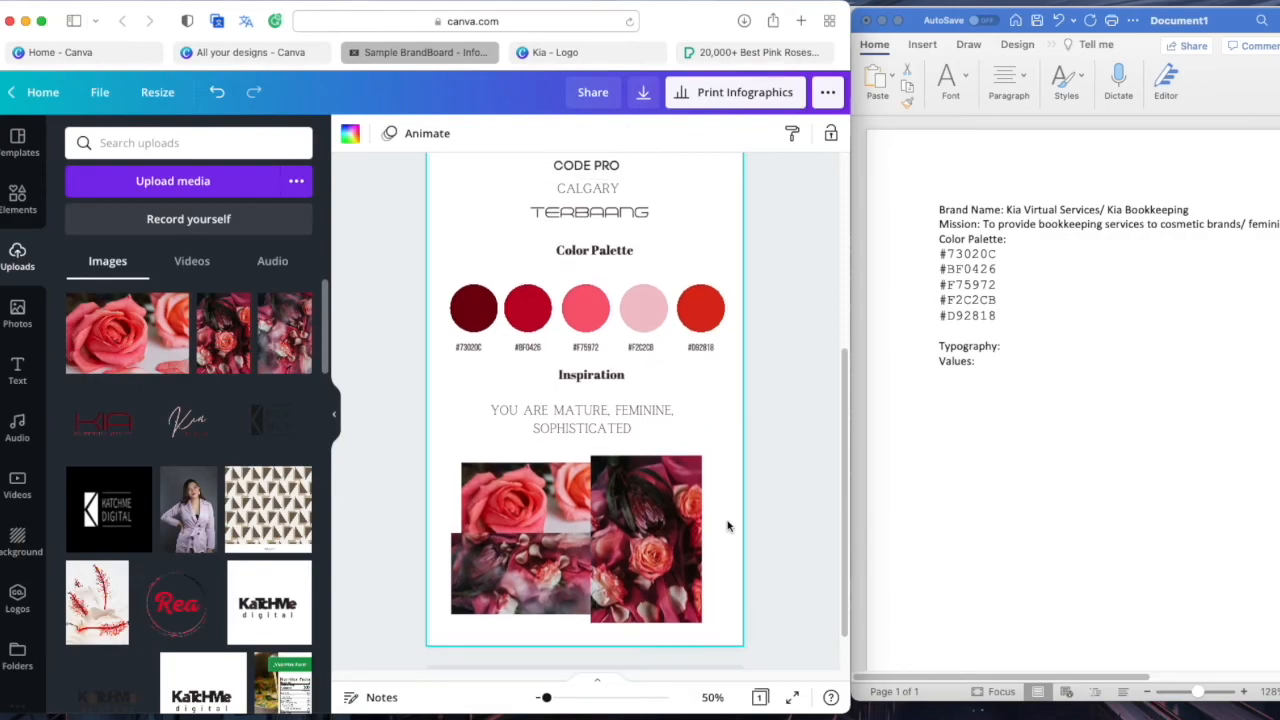
pyautogui.scroll(2, 728, 526)
# Hide the Uploads panel and download the Sample BrandBoard design as a PDF Print file
pyautogui.click(334, 414)
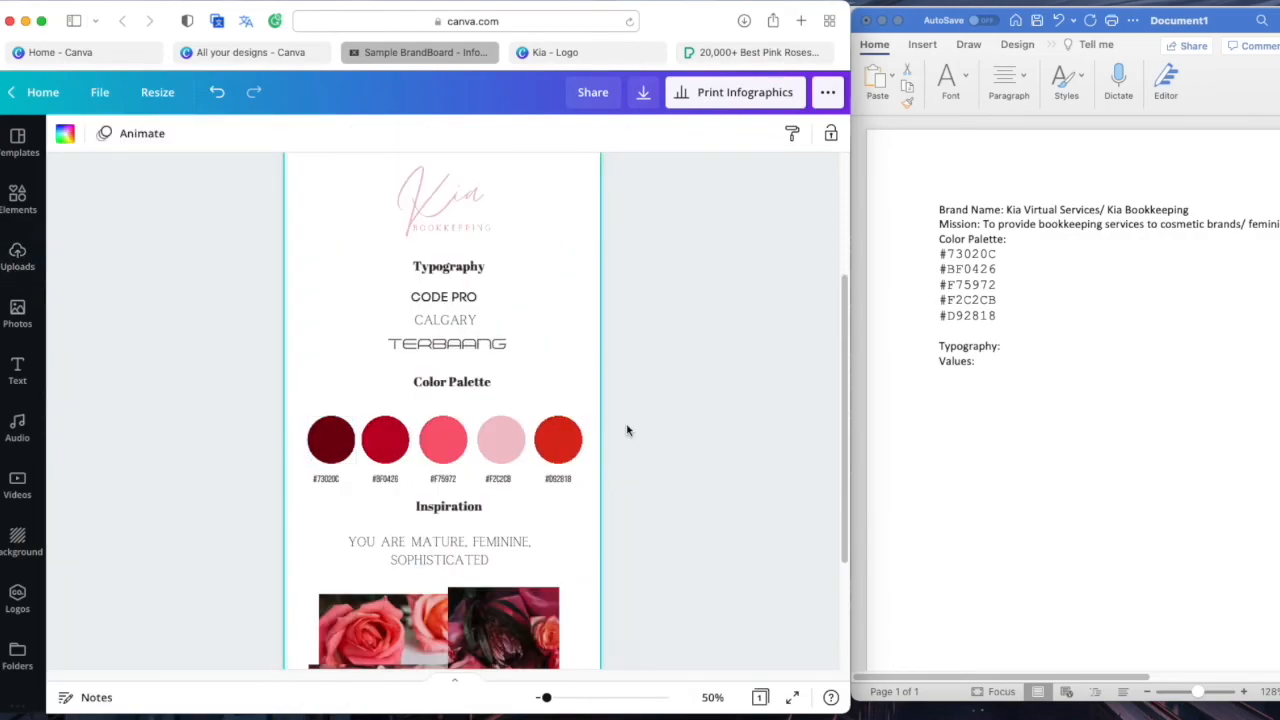
pyautogui.scroll(4, 627, 430)
pyautogui.scroll(-5, 628, 430)
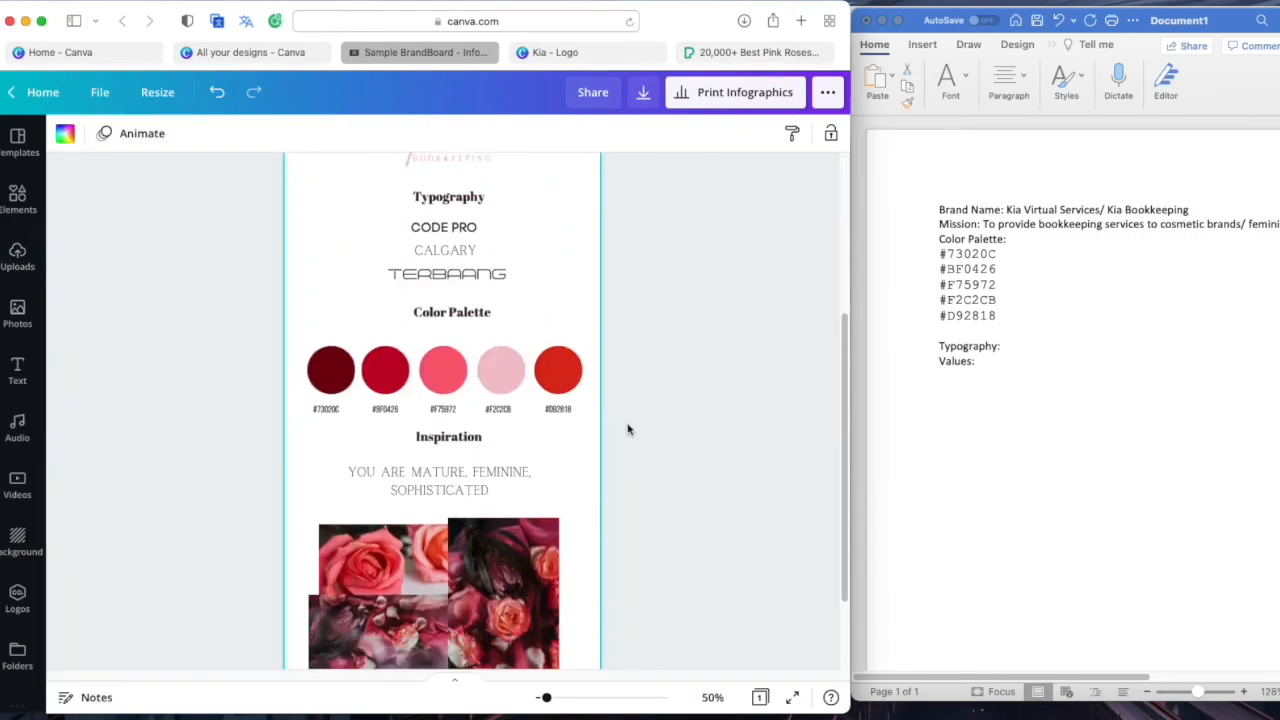
pyautogui.scroll(-2, 628, 430)
pyautogui.click(636, 100)
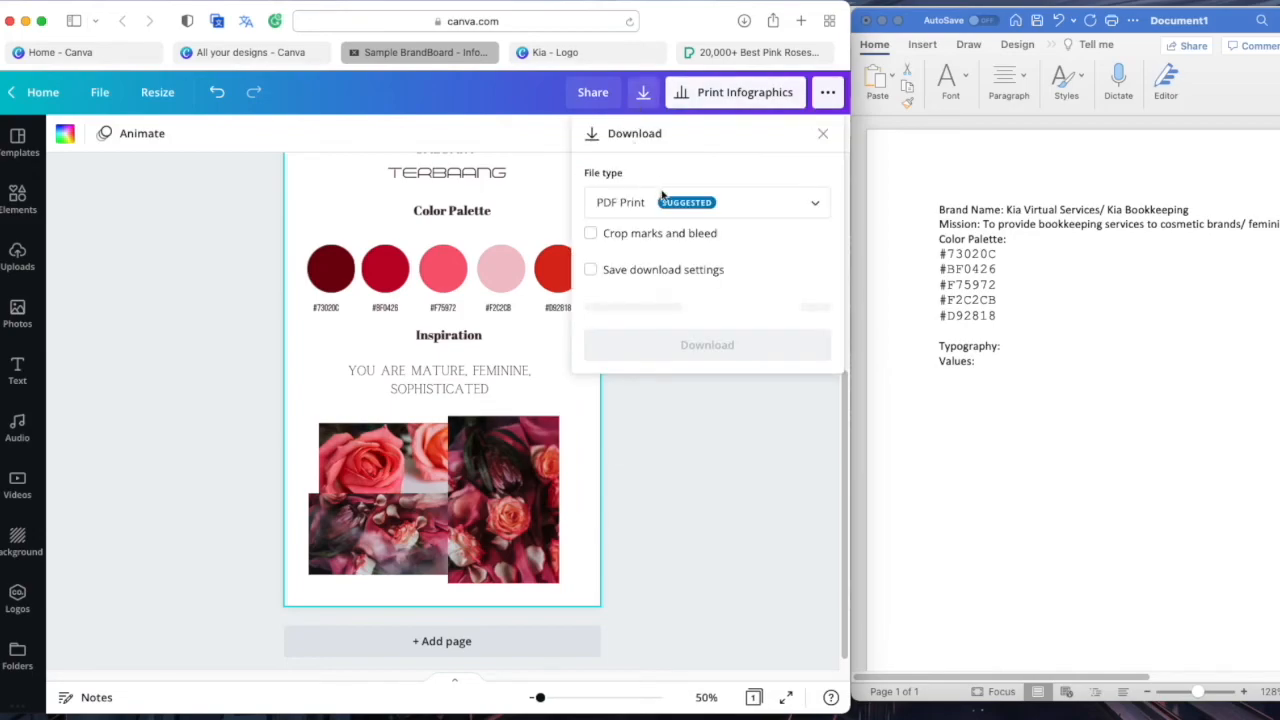
pyautogui.click(788, 210)
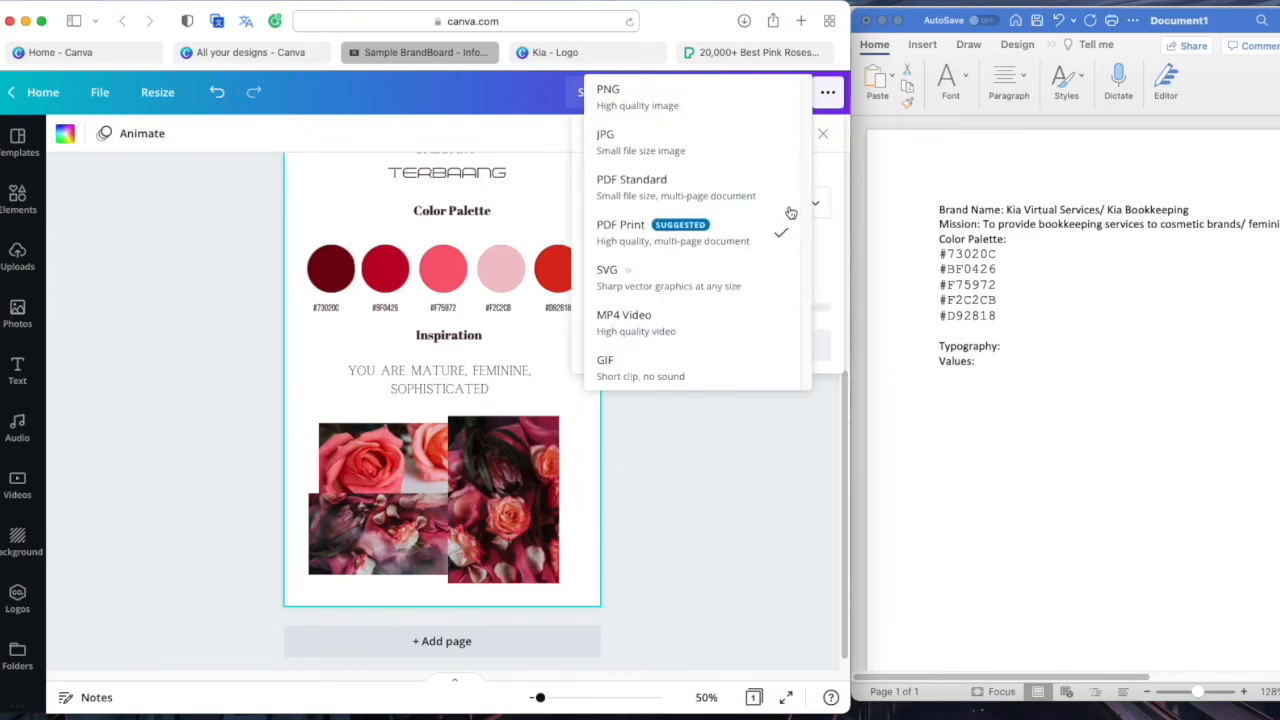
pyautogui.click(685, 224)
pyautogui.click(712, 305)
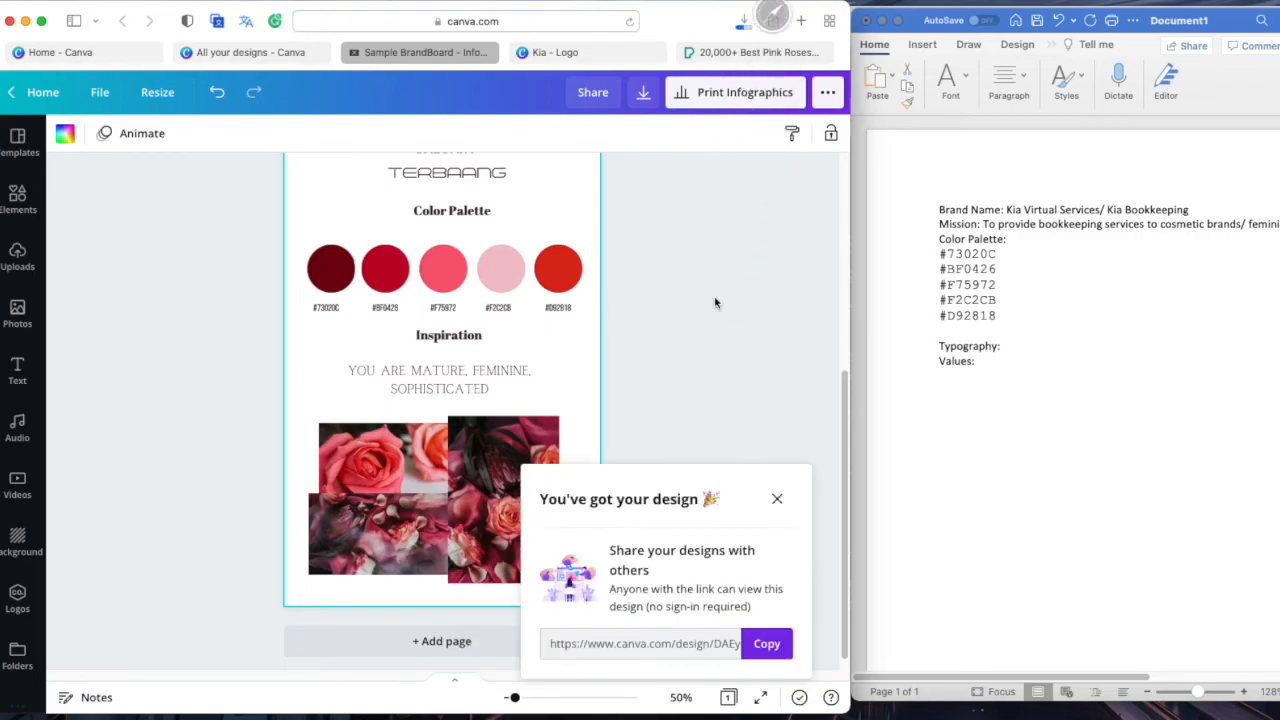
pyautogui.scroll(4, 712, 316)
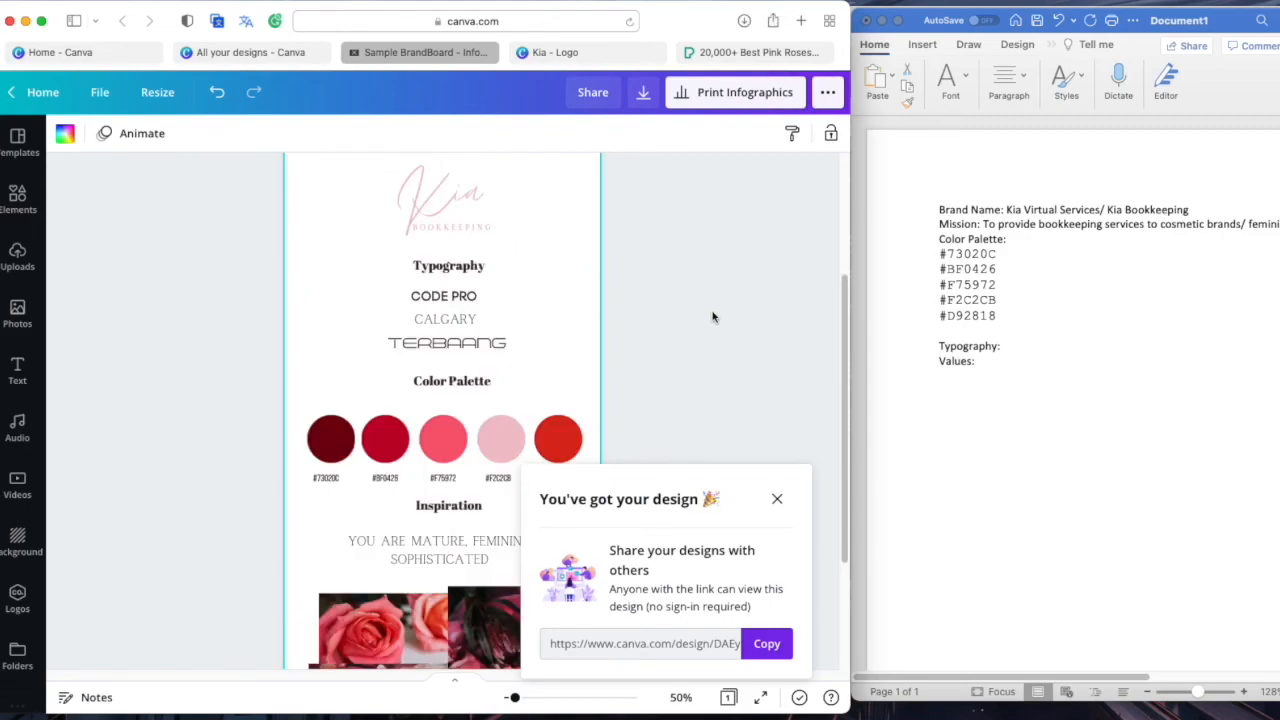
# Type CODE after Typography in the Word notes, then return to Canva and fetch the finished PDF
pyautogui.click(1074, 356)
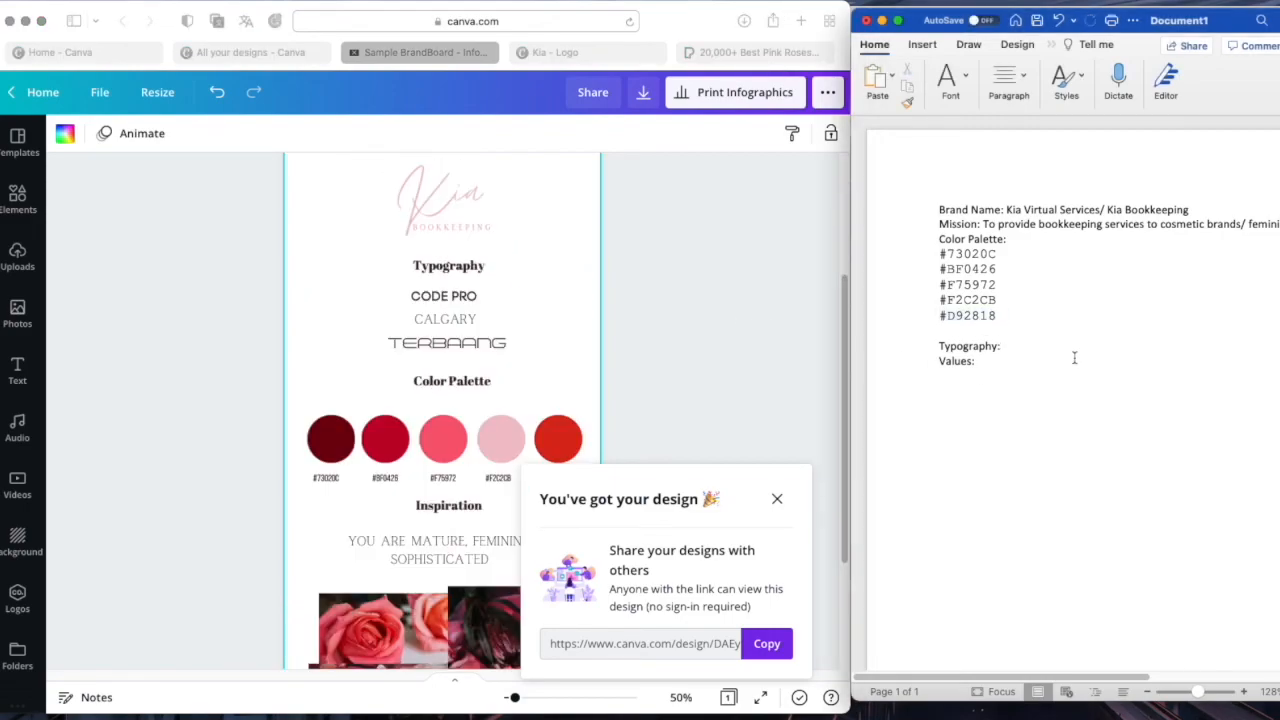
pyautogui.write('CODE')
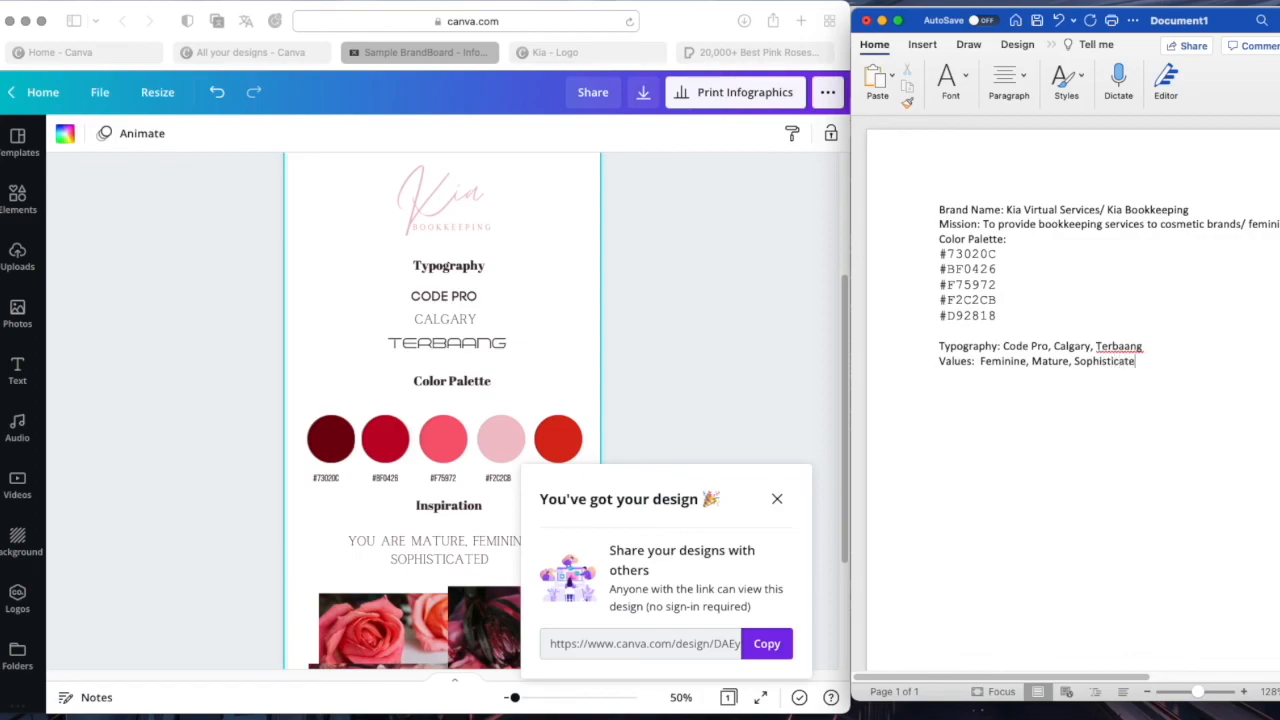
pyautogui.click(779, 512)
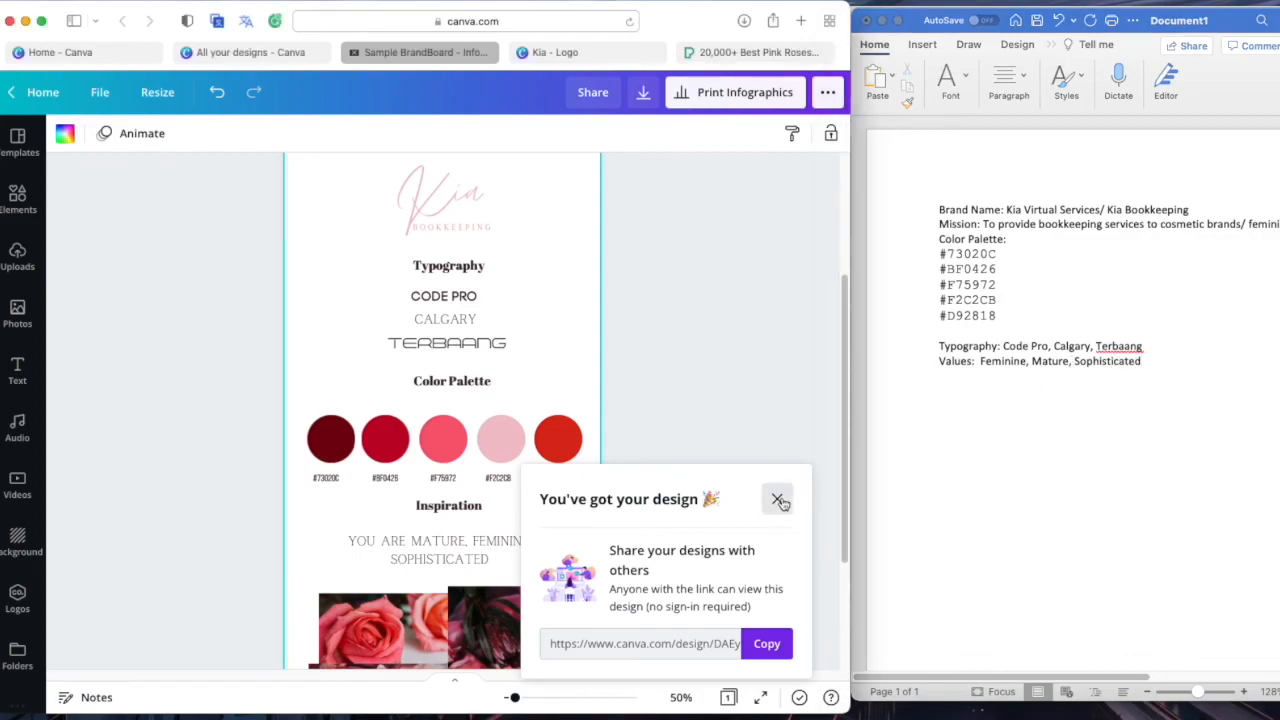
pyautogui.click(777, 498)
pyautogui.scroll(4, 610, 495)
pyautogui.click(697, 656)
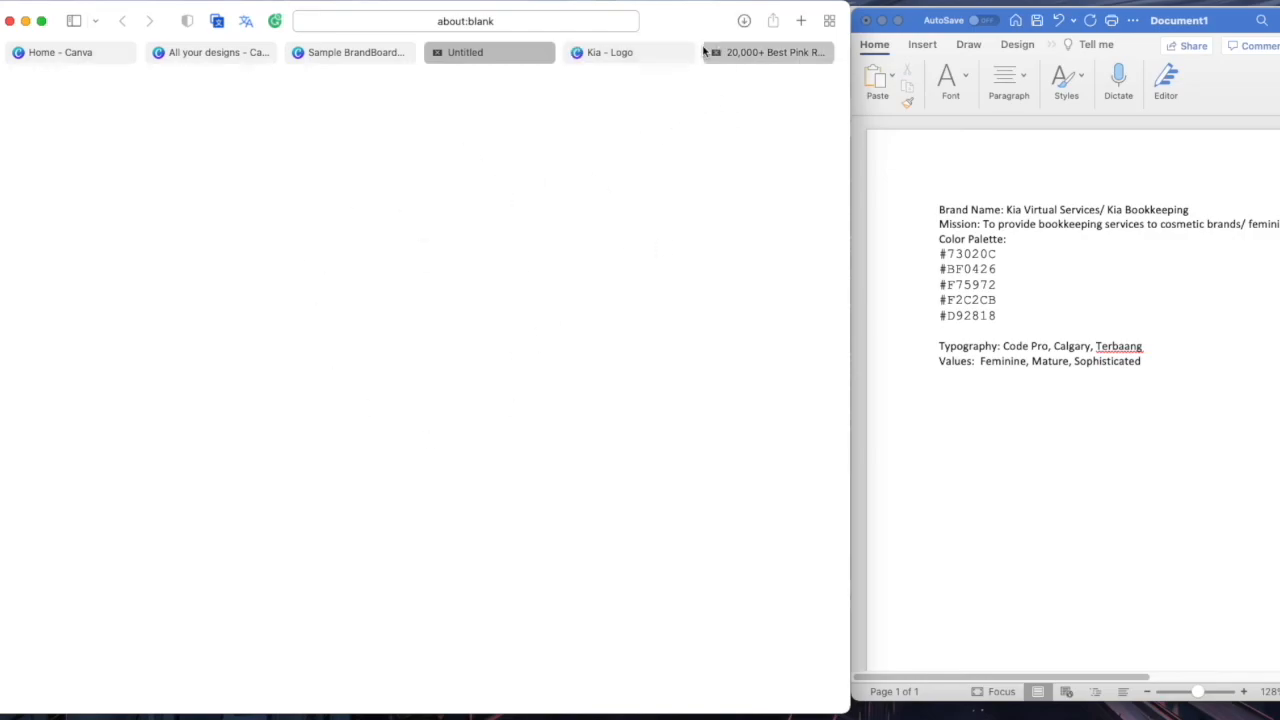
# Open Sample BrandBoard.pdf from Downloads and review it, zooming out to the whole page
pyautogui.click(745, 21)
pyautogui.doubleClick(742, 99)
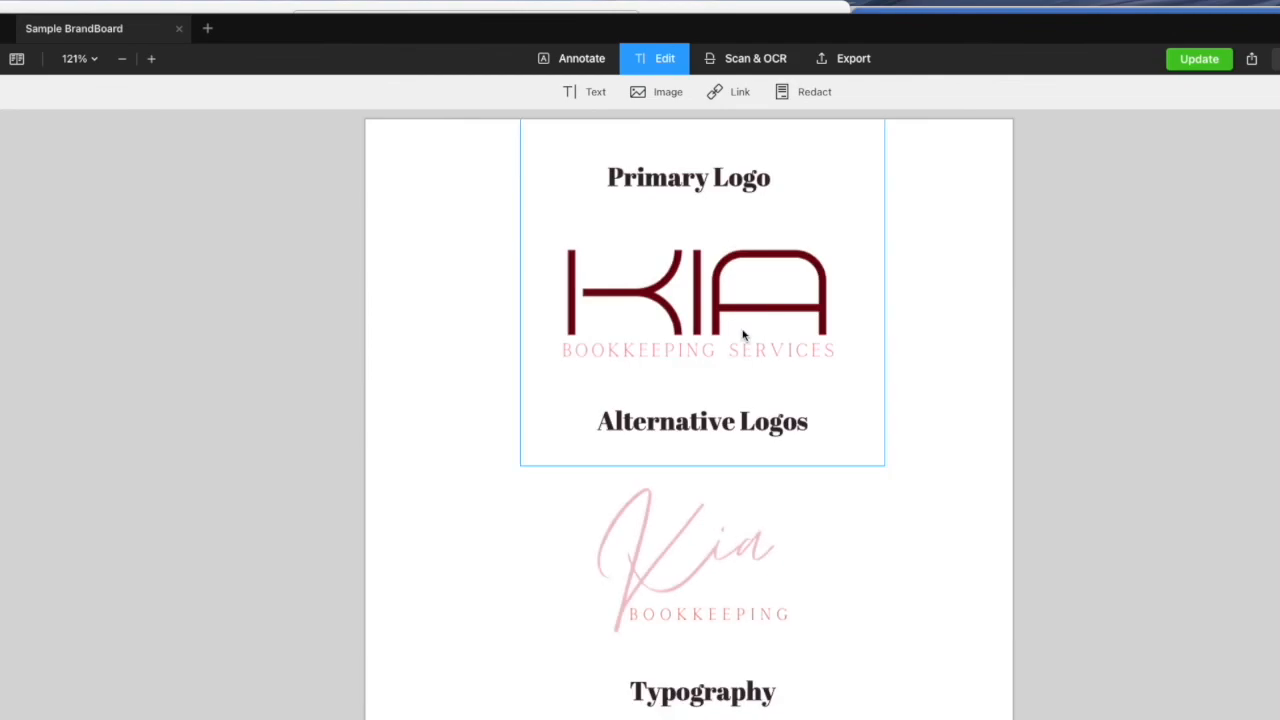
pyautogui.scroll(-3, 733, 334)
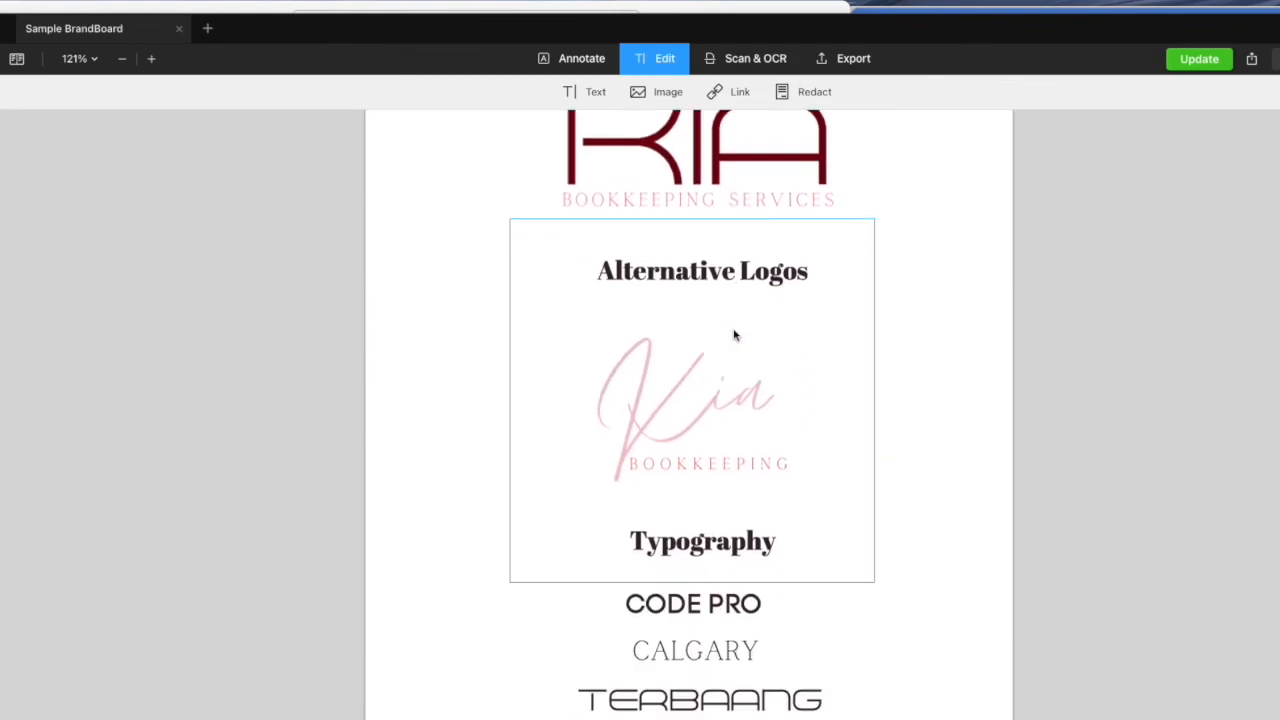
pyautogui.click(823, 463)
pyautogui.scroll(-4, 874, 466)
pyautogui.scroll(-10, 874, 466)
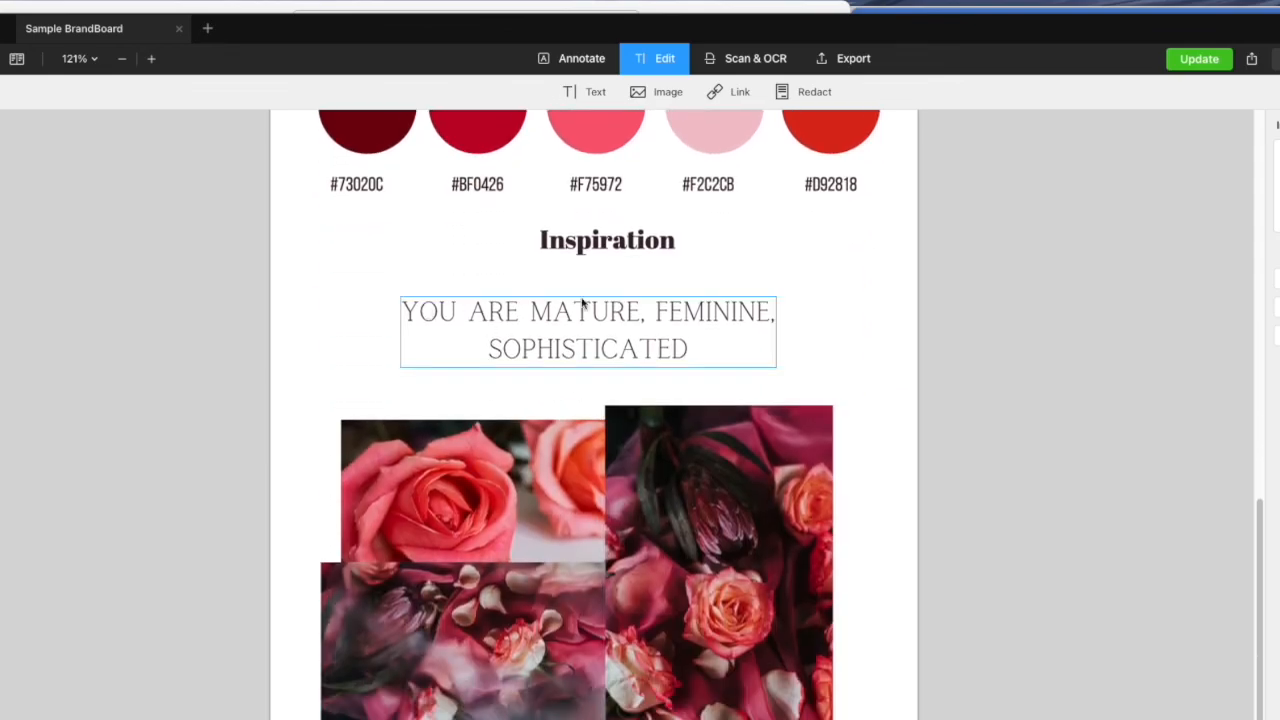
pyautogui.click(121, 58)
pyautogui.click(121, 58)
pyautogui.click(121, 58)
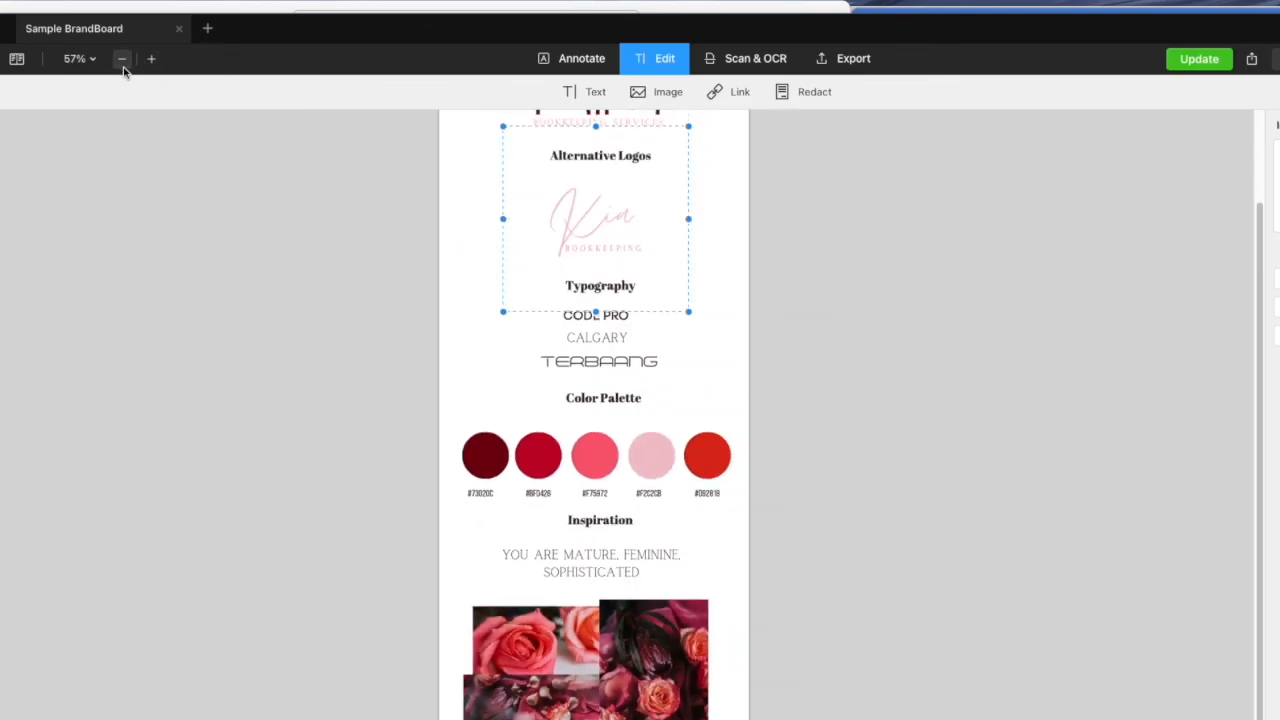
pyautogui.click(121, 58)
pyautogui.scroll(2, 549, 286)
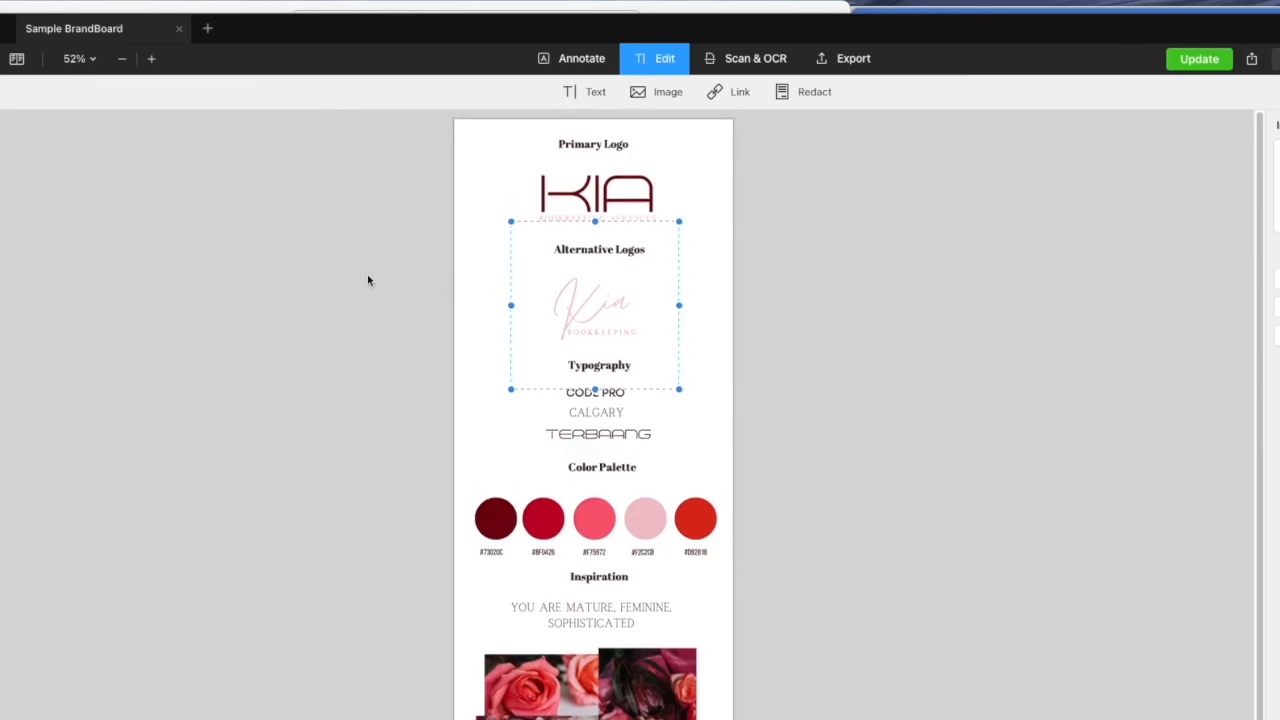
# Close the PDF Expert window and dismiss the software update prompt
pyautogui.moveTo(262, 30); pyautogui.dragTo(310, 28)
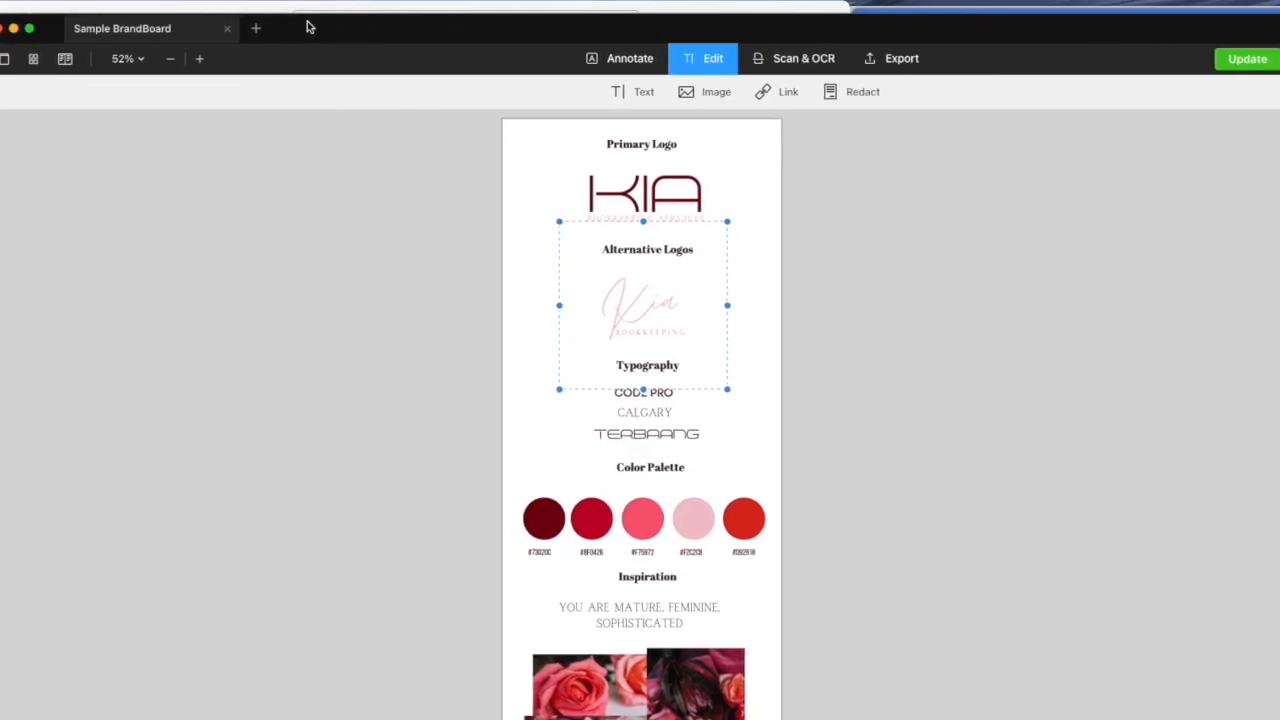
pyautogui.click(3, 31)
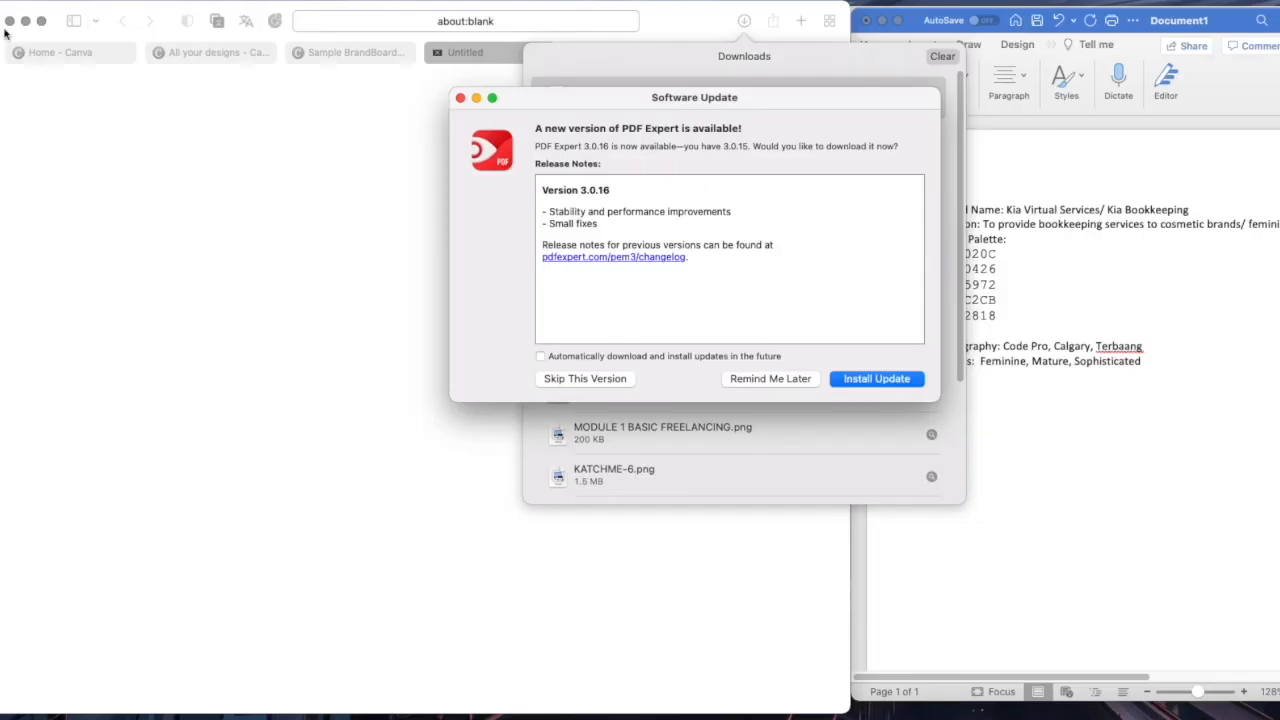
pyautogui.click(757, 385)
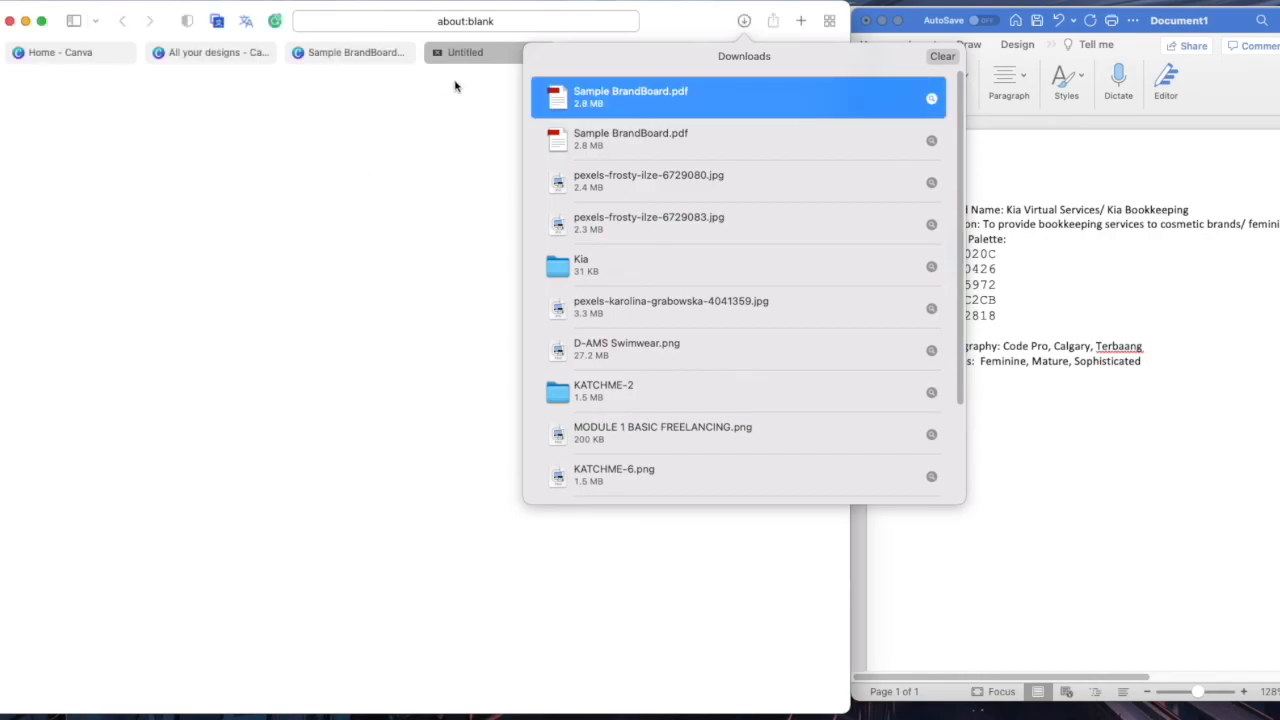